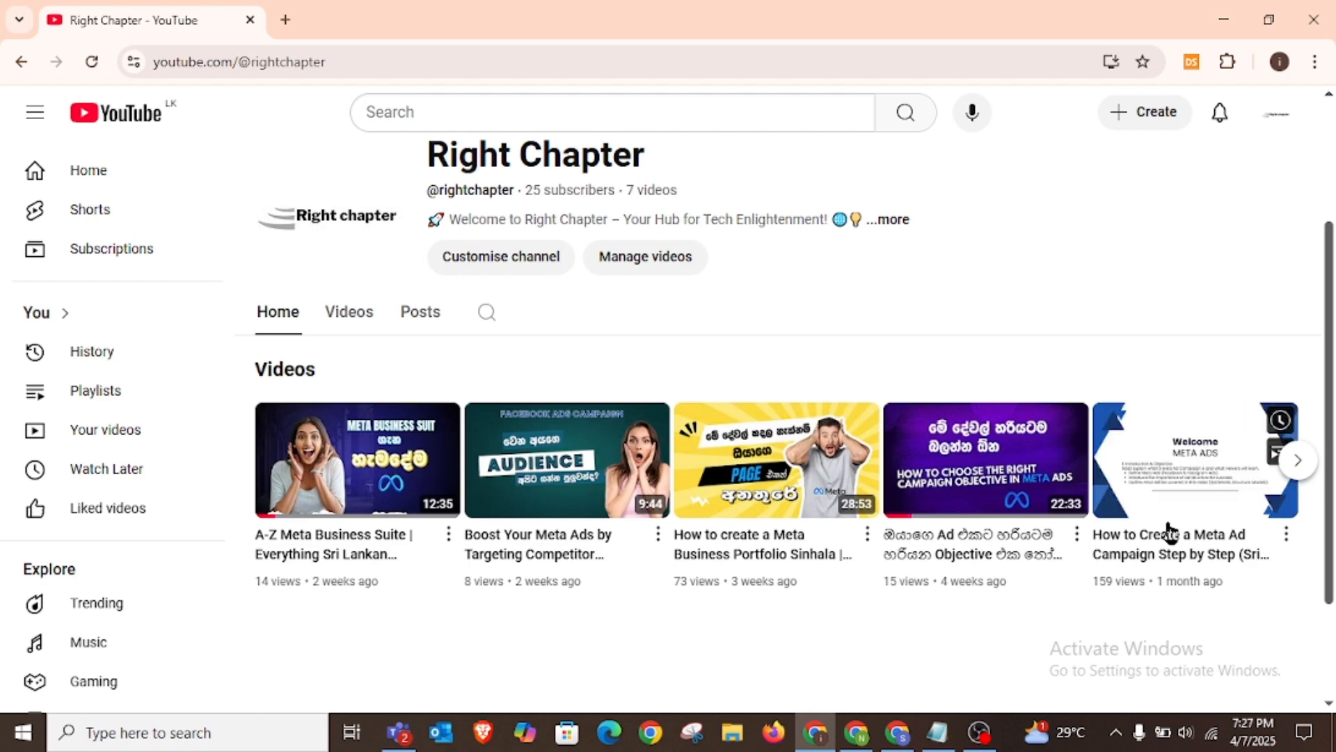
- Switch to the browser window with the Fashion Cove Facebook page and look through its header, intro and posts
{"action": "mouse_move", "coordinate": [1061, 592]}
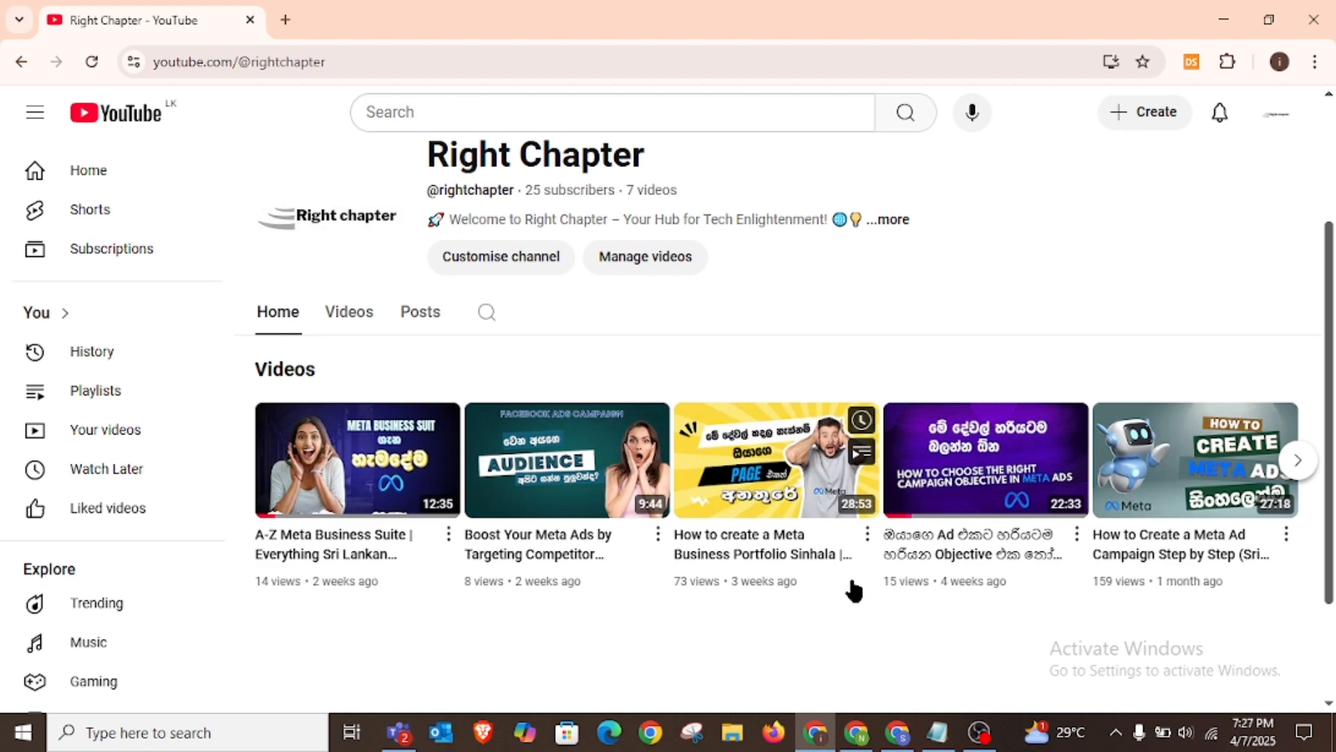
{"action": "left_click", "coordinate": [856, 733]}
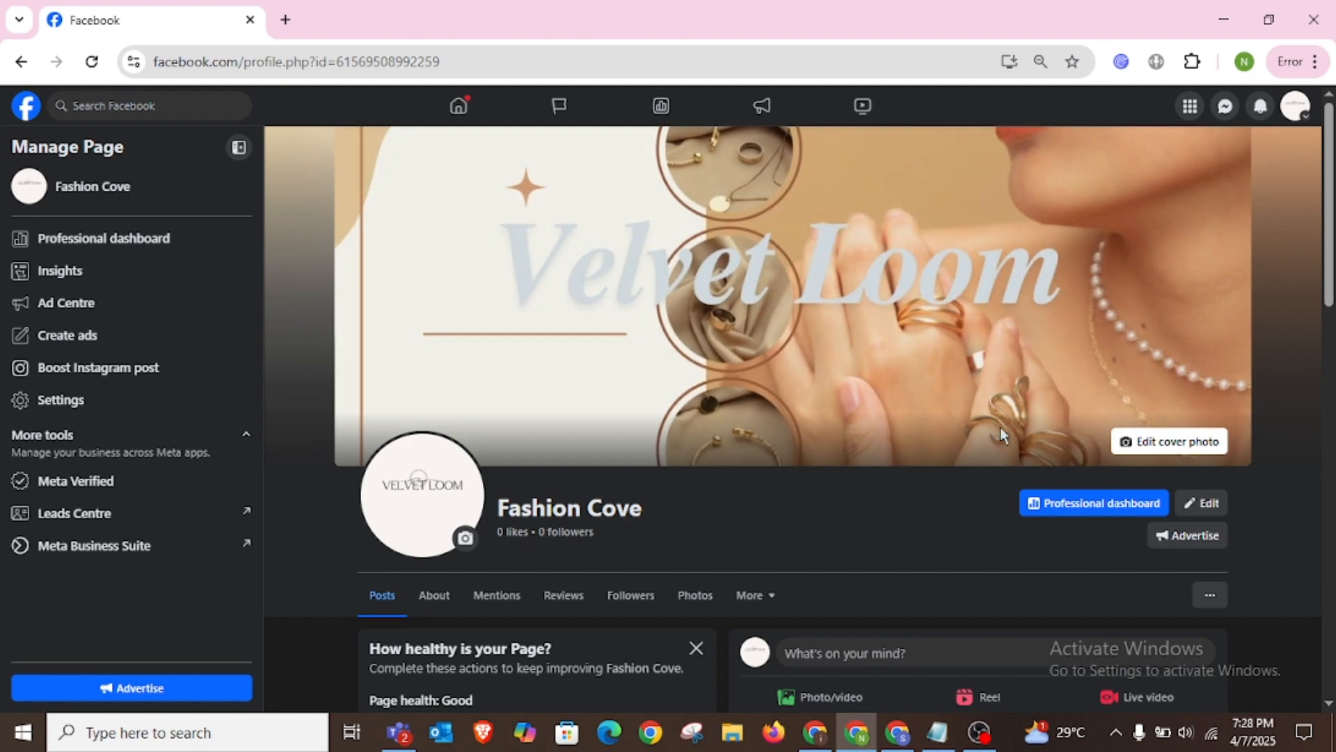
{"action": "scroll", "coordinate": [1055, 432], "scroll_direction": "down", "scroll_amount": 5}
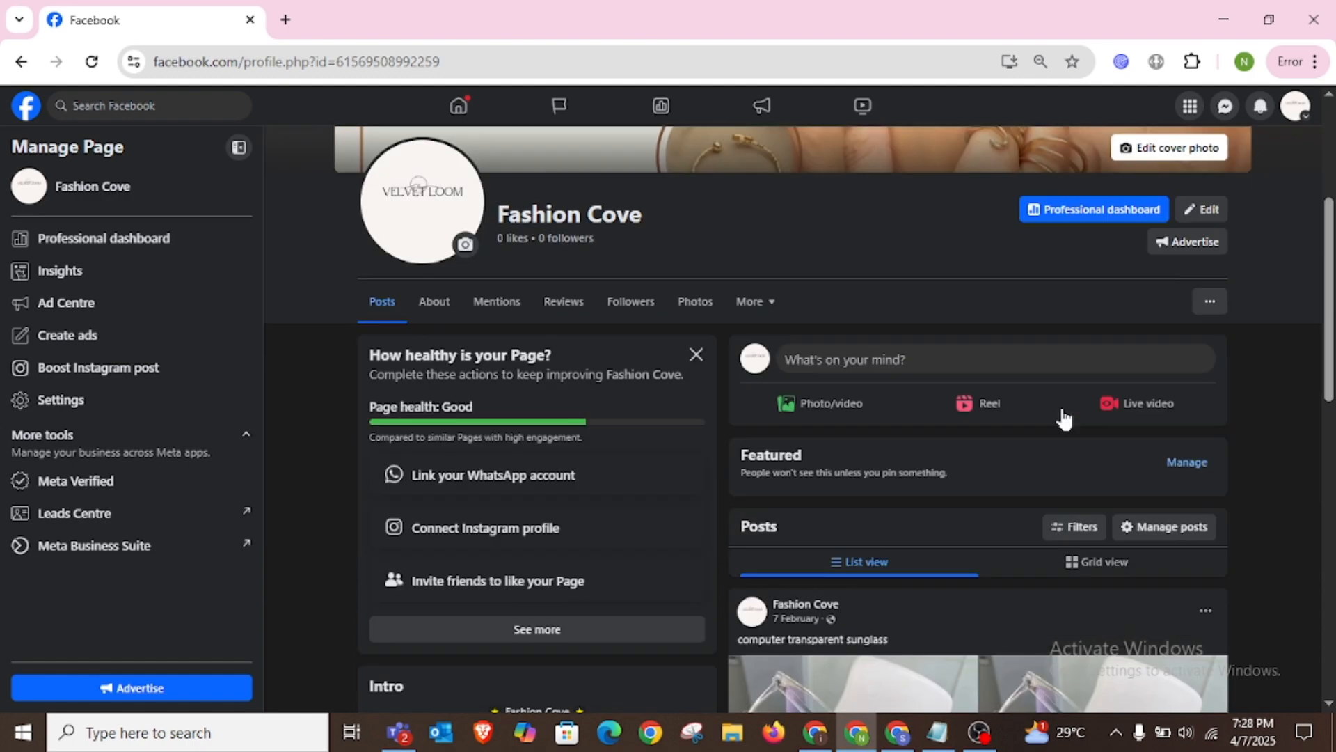
{"action": "scroll", "coordinate": [1062, 407], "scroll_direction": "up", "scroll_amount": 5}
{"action": "scroll", "coordinate": [917, 466], "scroll_direction": "down", "scroll_amount": 12}
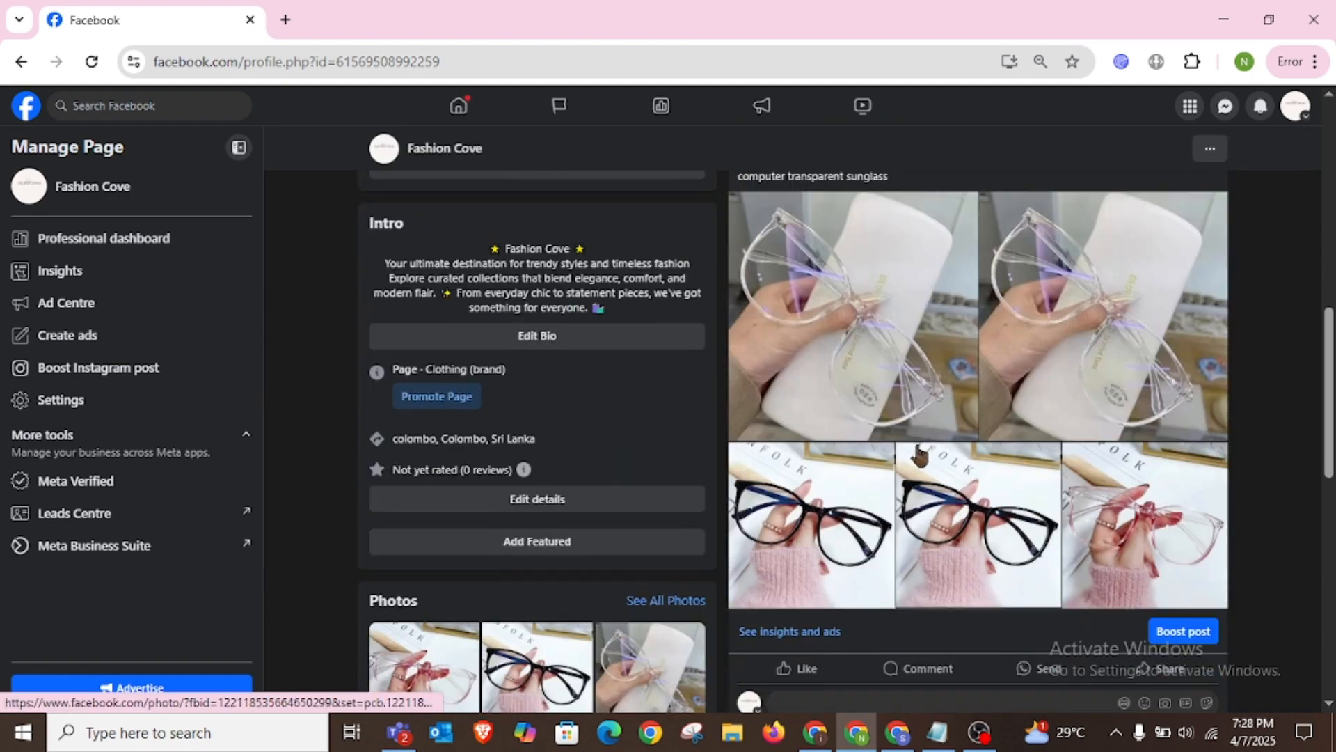
{"action": "scroll", "coordinate": [919, 452], "scroll_direction": "up", "scroll_amount": 8}
{"action": "scroll", "coordinate": [918, 454], "scroll_direction": "up", "scroll_amount": 6}
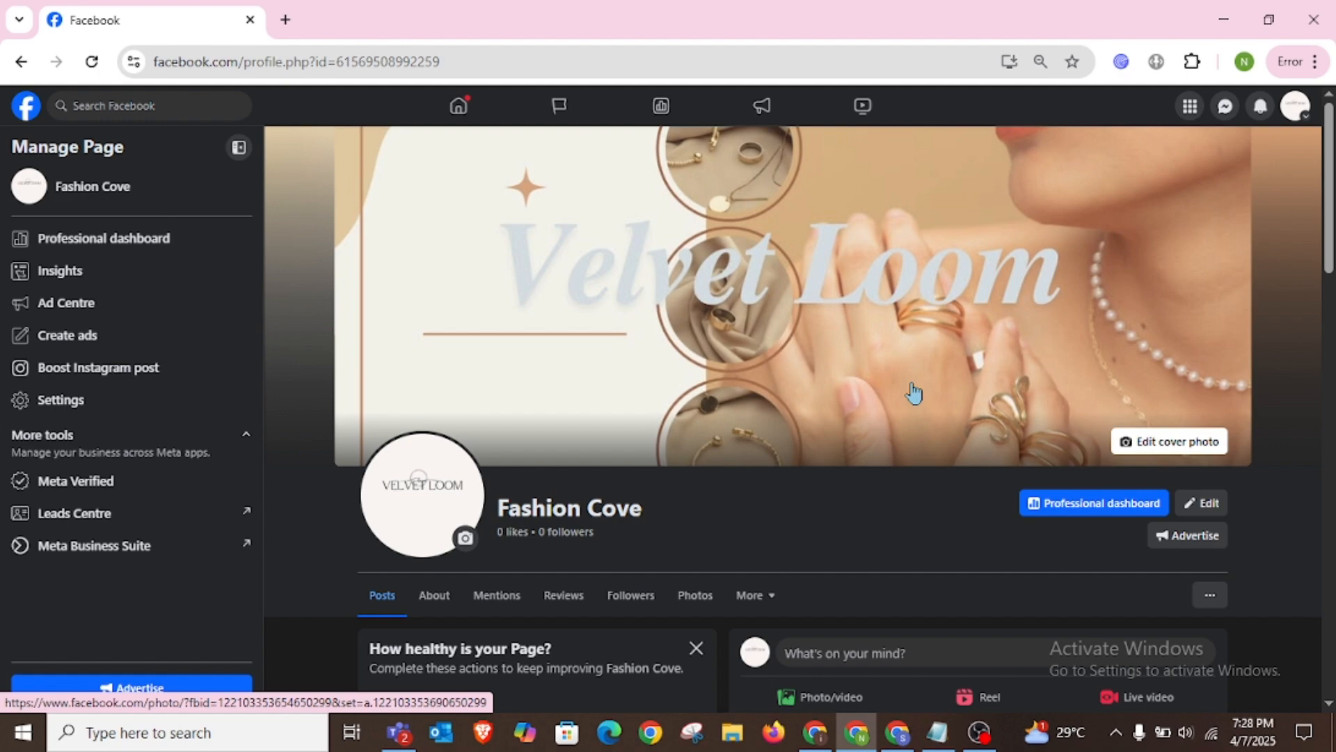
{"action": "scroll", "coordinate": [913, 391], "scroll_direction": "down", "scroll_amount": 10}
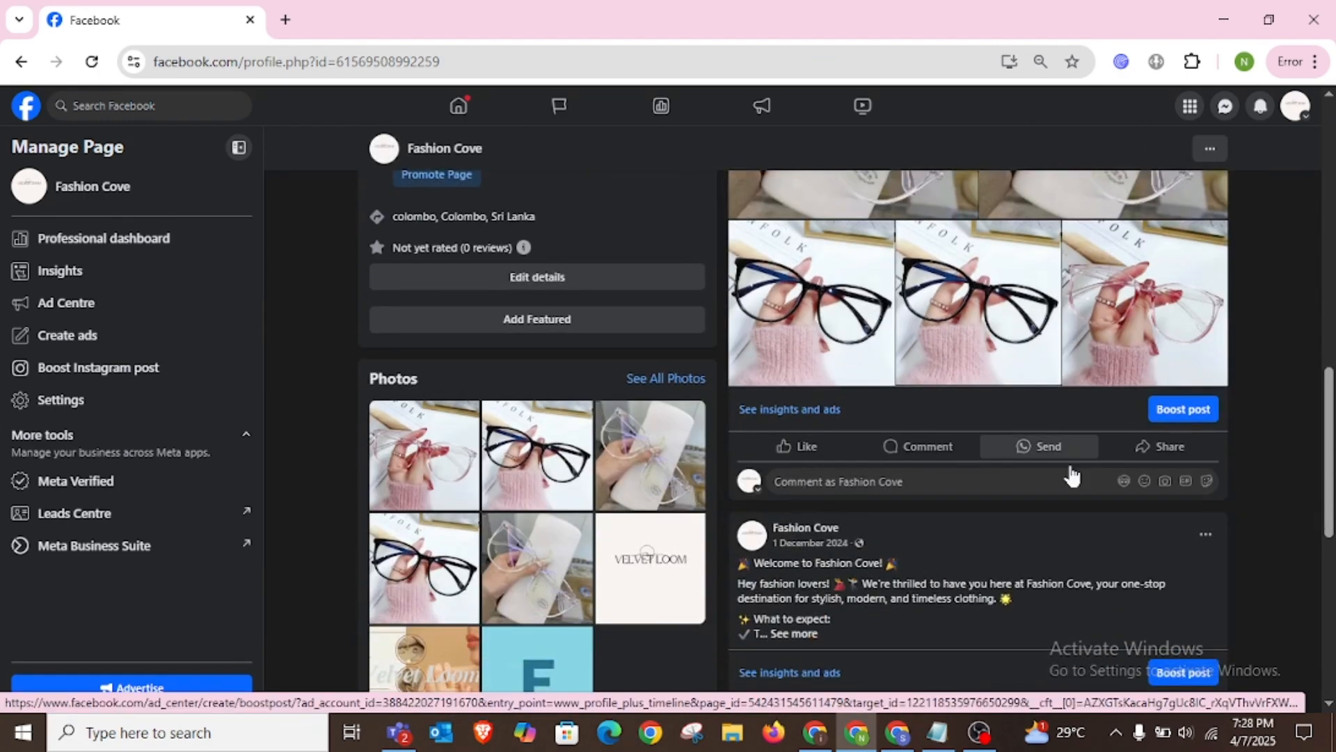
{"action": "scroll", "coordinate": [933, 518], "scroll_direction": "up", "scroll_amount": 8}
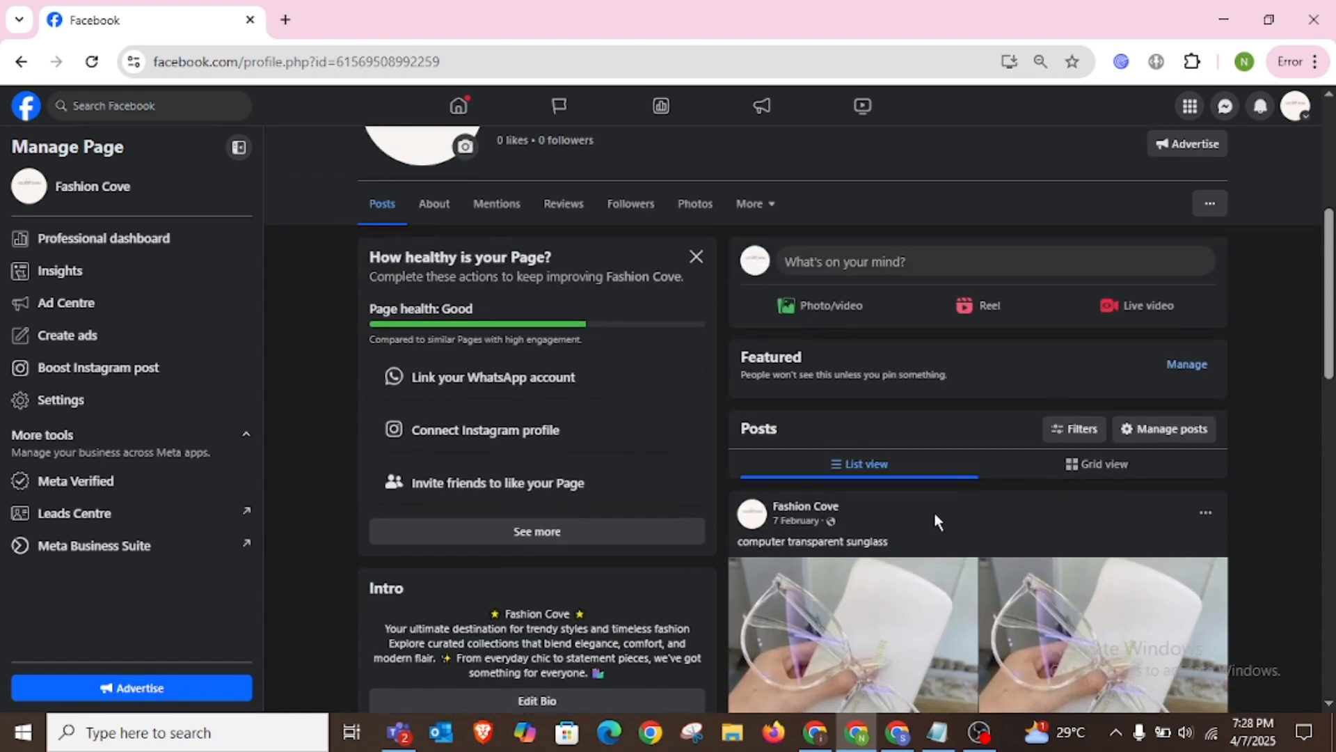
{"action": "scroll", "coordinate": [934, 511], "scroll_direction": "up", "scroll_amount": 6}
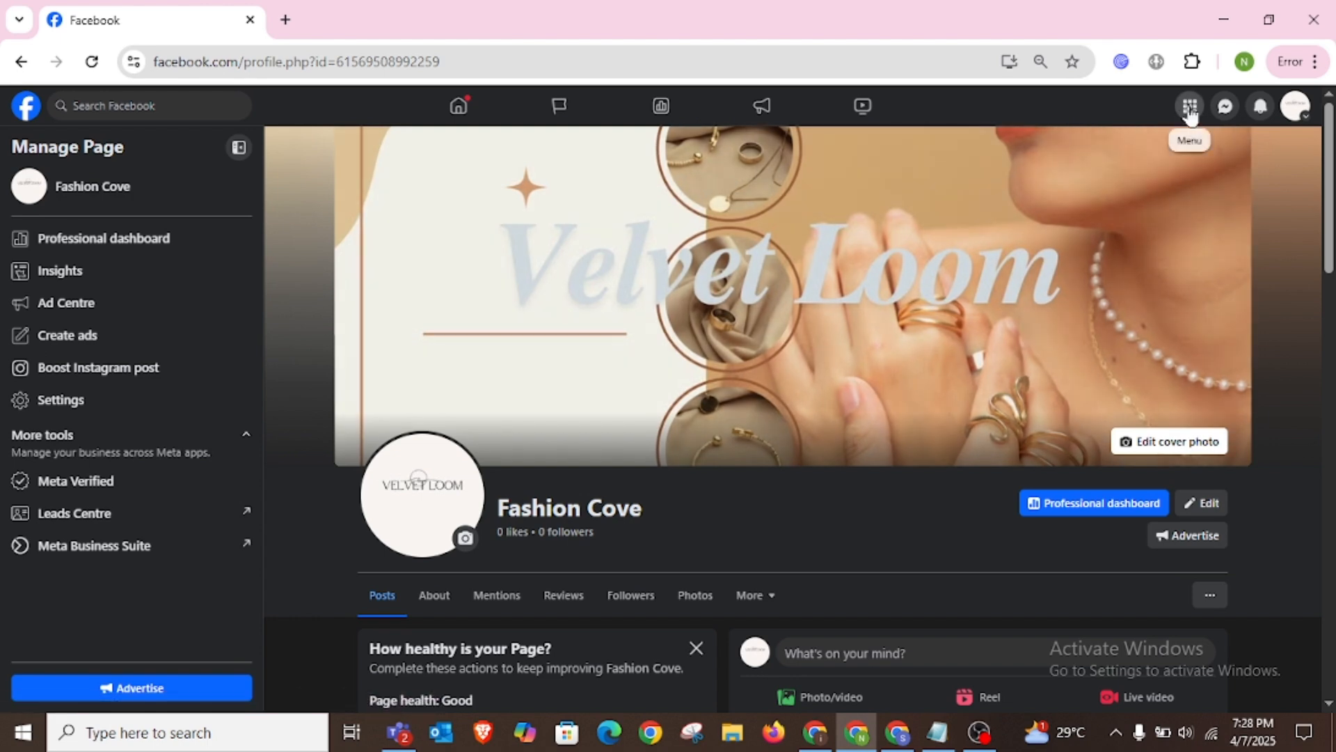
- Open Ads Manager in a new tab from the Fashion Cove page and go to its Audiences section
{"action": "left_click", "coordinate": [1190, 108]}
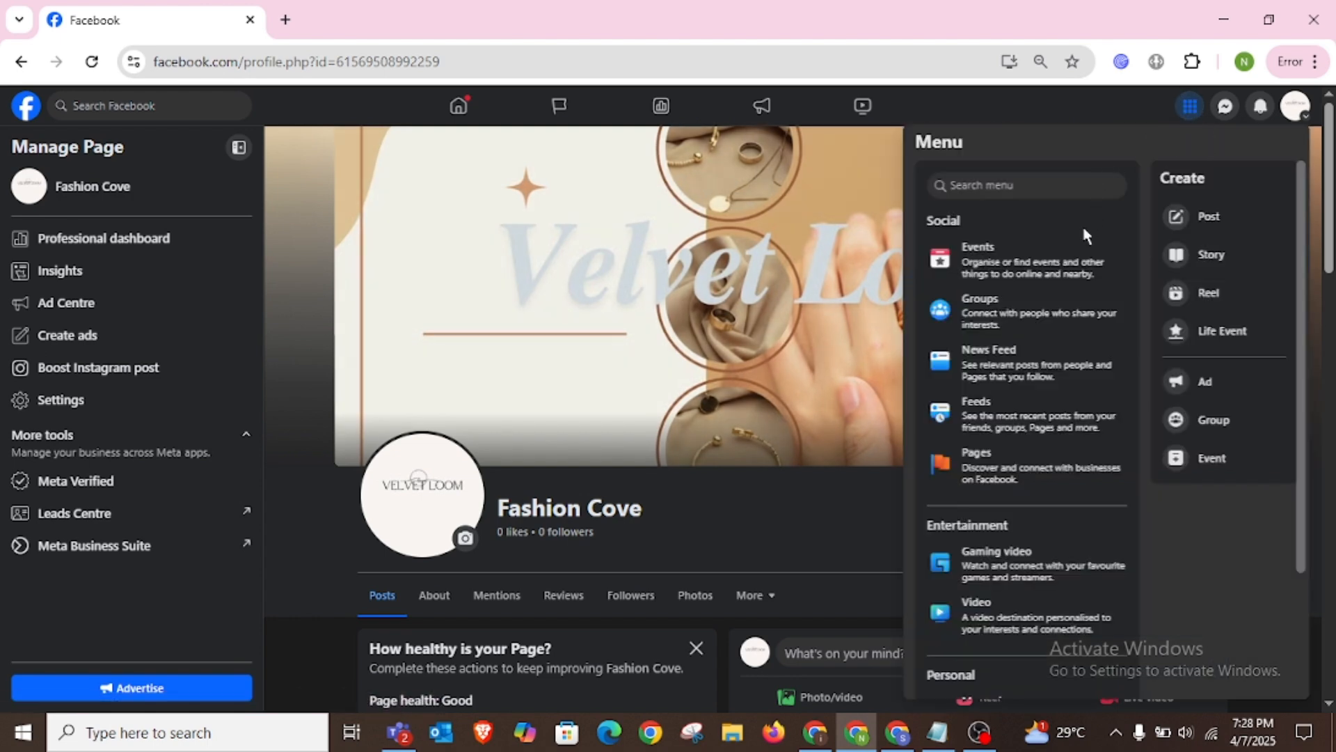
{"action": "scroll", "coordinate": [1037, 317], "scroll_direction": "down", "scroll_amount": 5}
{"action": "scroll", "coordinate": [1030, 319], "scroll_direction": "down", "scroll_amount": 1}
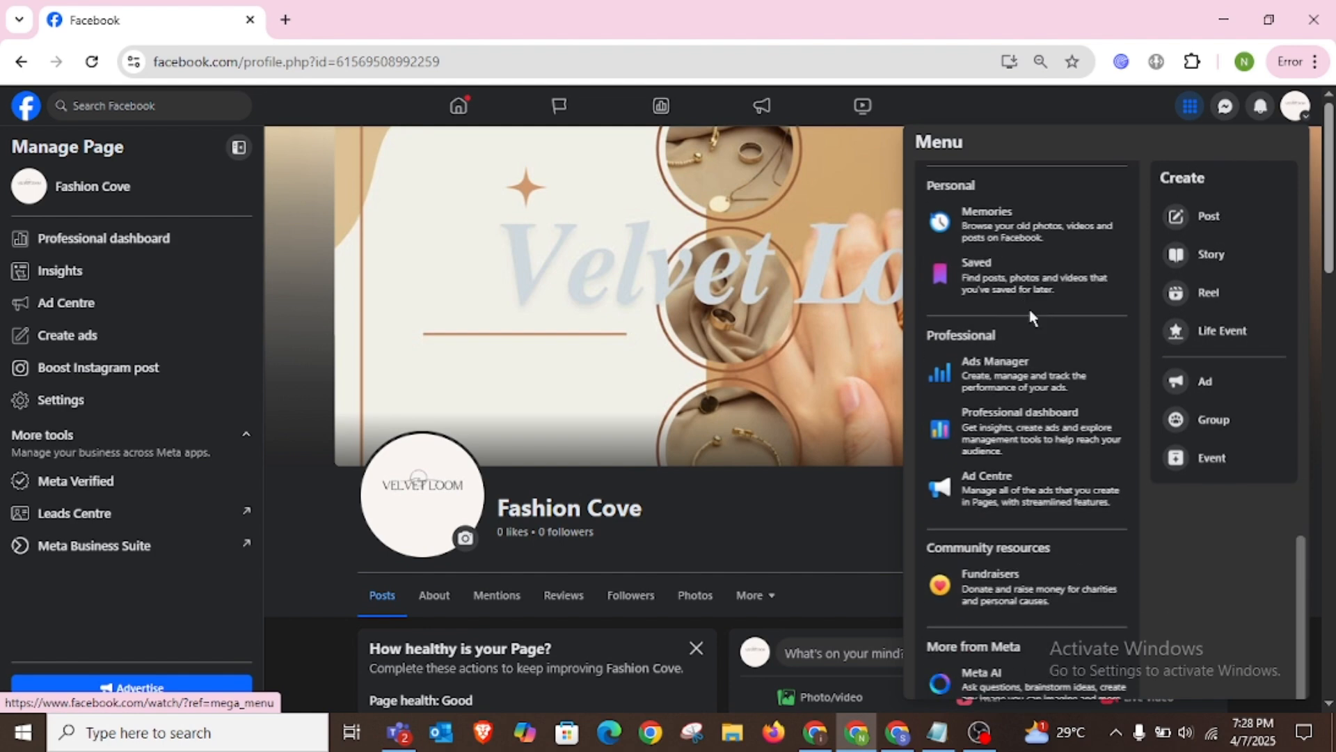
{"action": "right_click", "coordinate": [1013, 371]}
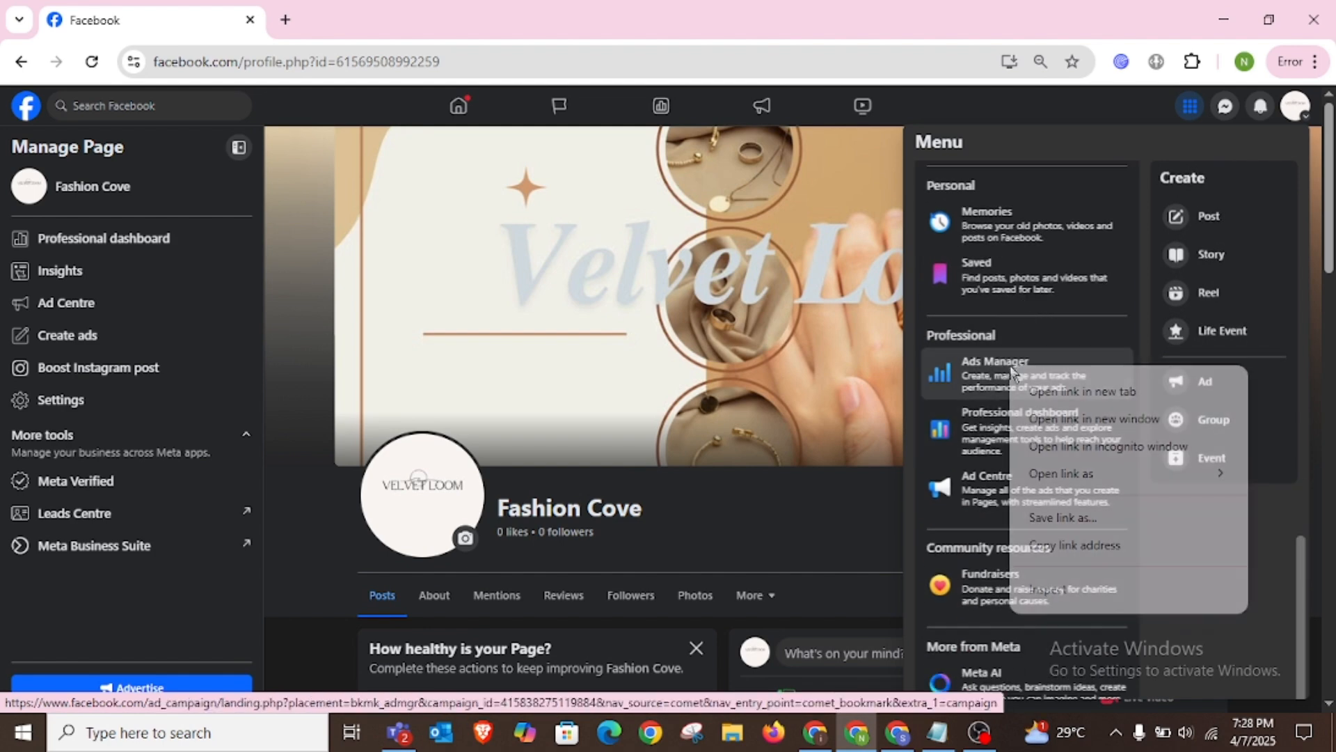
{"action": "left_click", "coordinate": [1047, 388]}
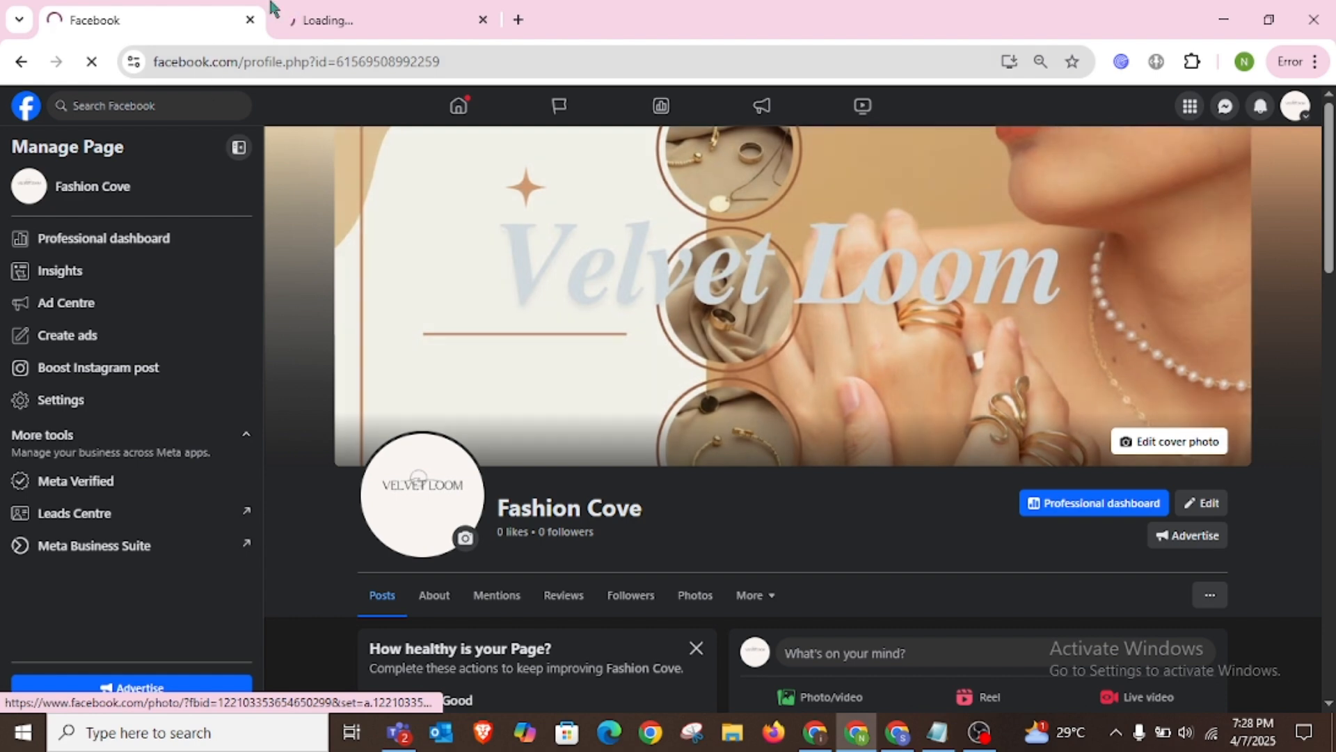
{"action": "left_click", "coordinate": [361, 15]}
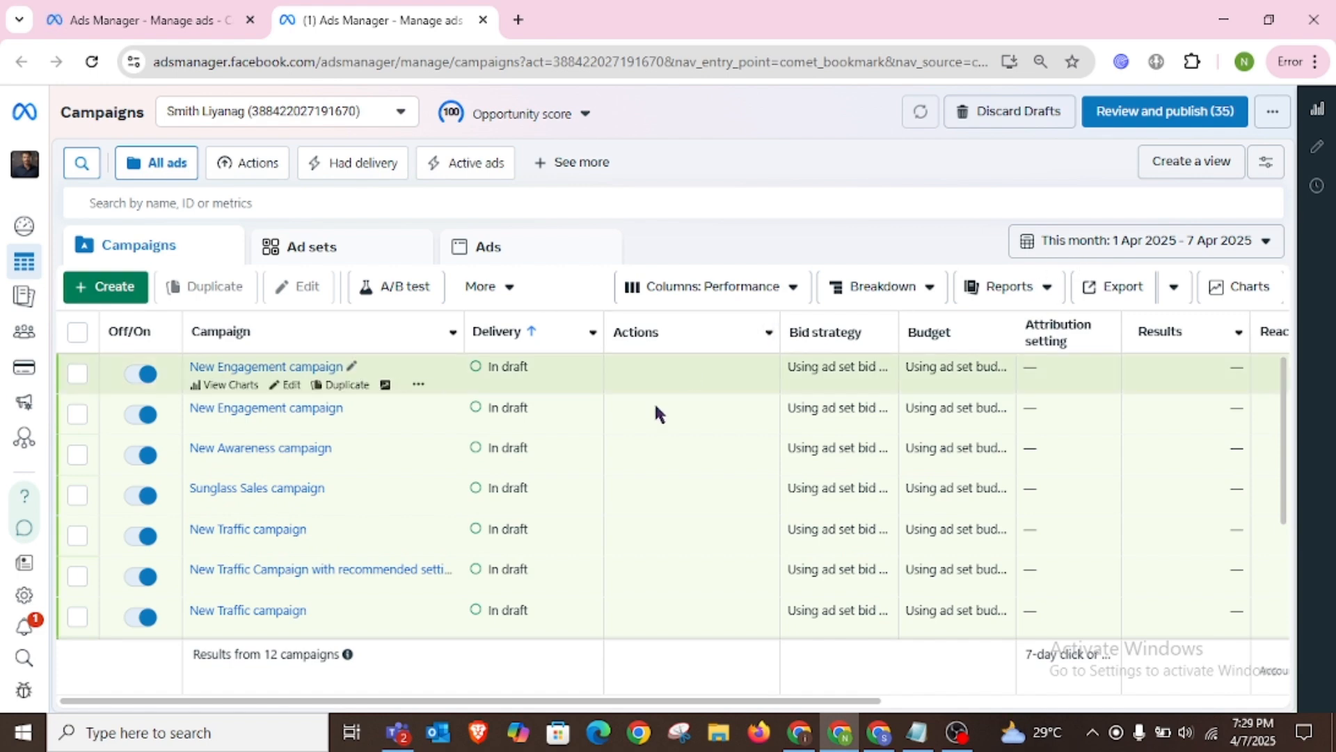
{"action": "mouse_move", "coordinate": [25, 567]}
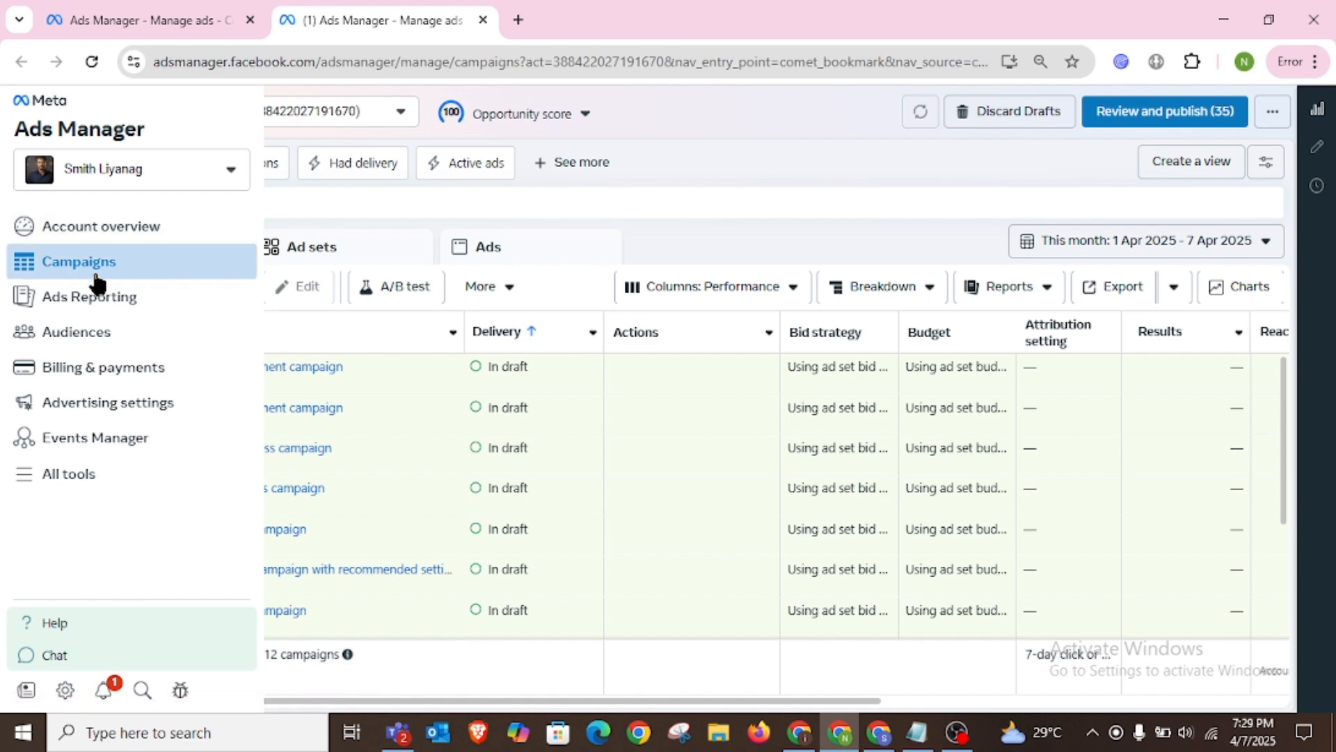
{"action": "left_click", "coordinate": [62, 339]}
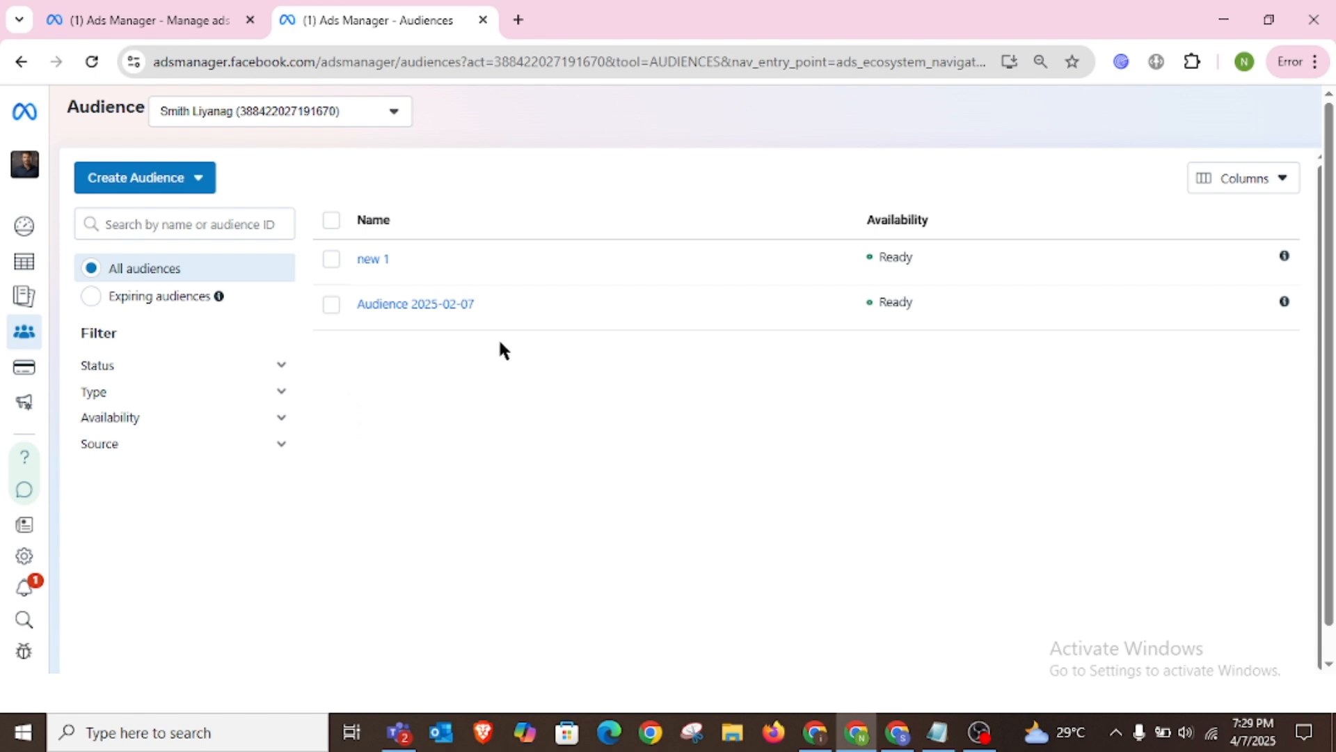
- View the audience types that can be created and the source options for a custom audience, without choosing one
{"action": "left_click", "coordinate": [208, 193]}
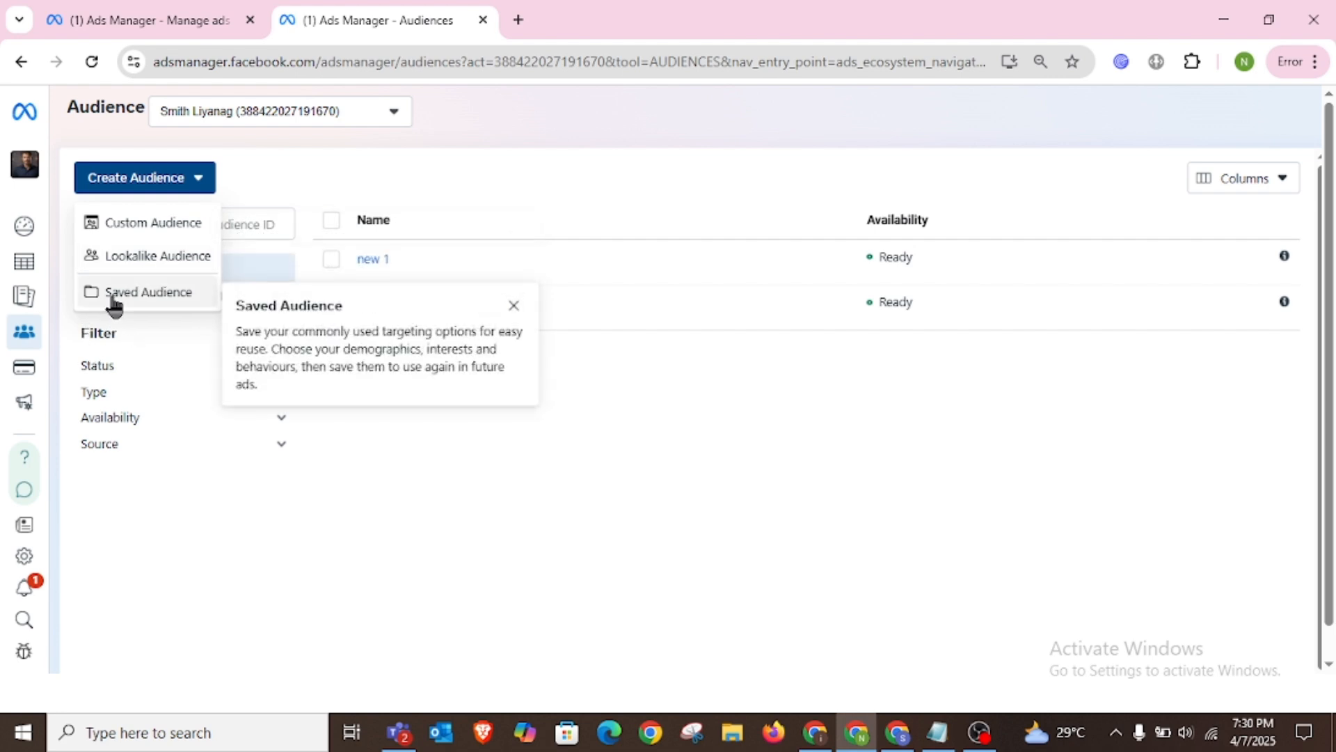
{"action": "left_click", "coordinate": [321, 173]}
{"action": "left_click", "coordinate": [198, 179]}
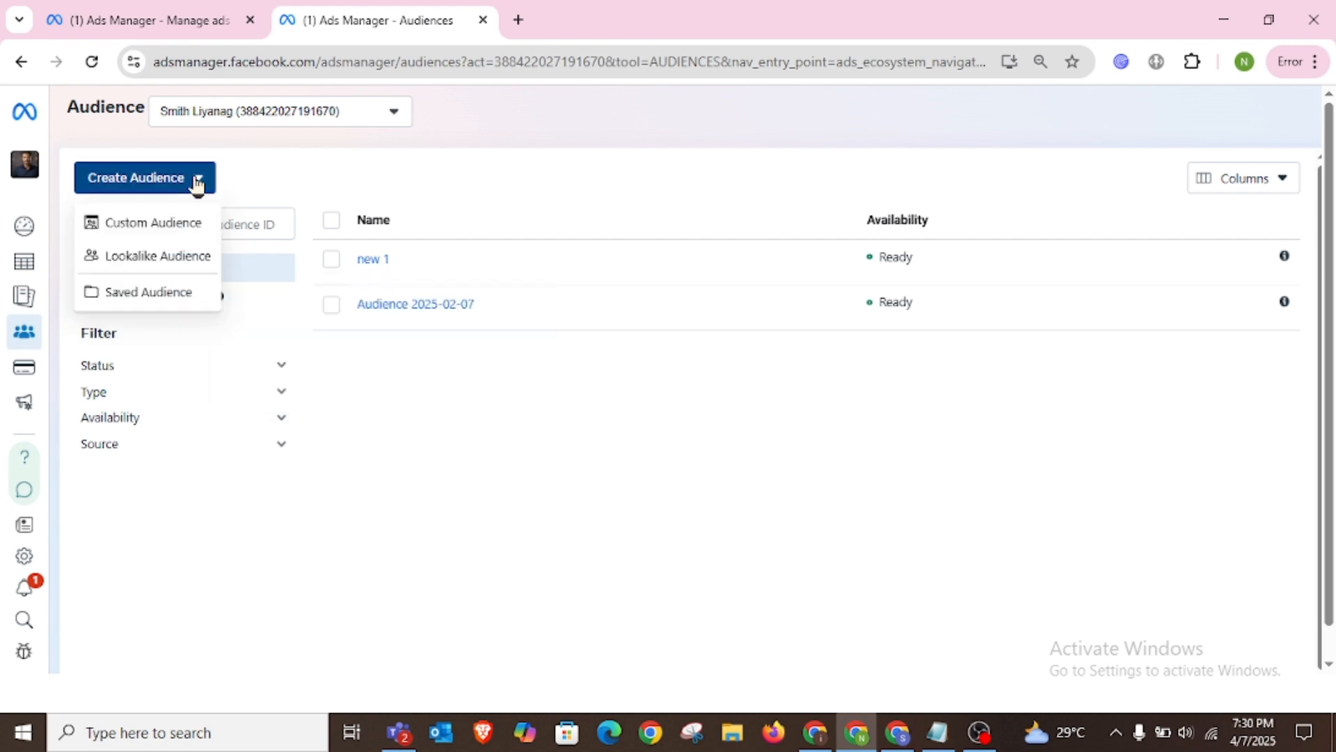
{"action": "left_click", "coordinate": [186, 224]}
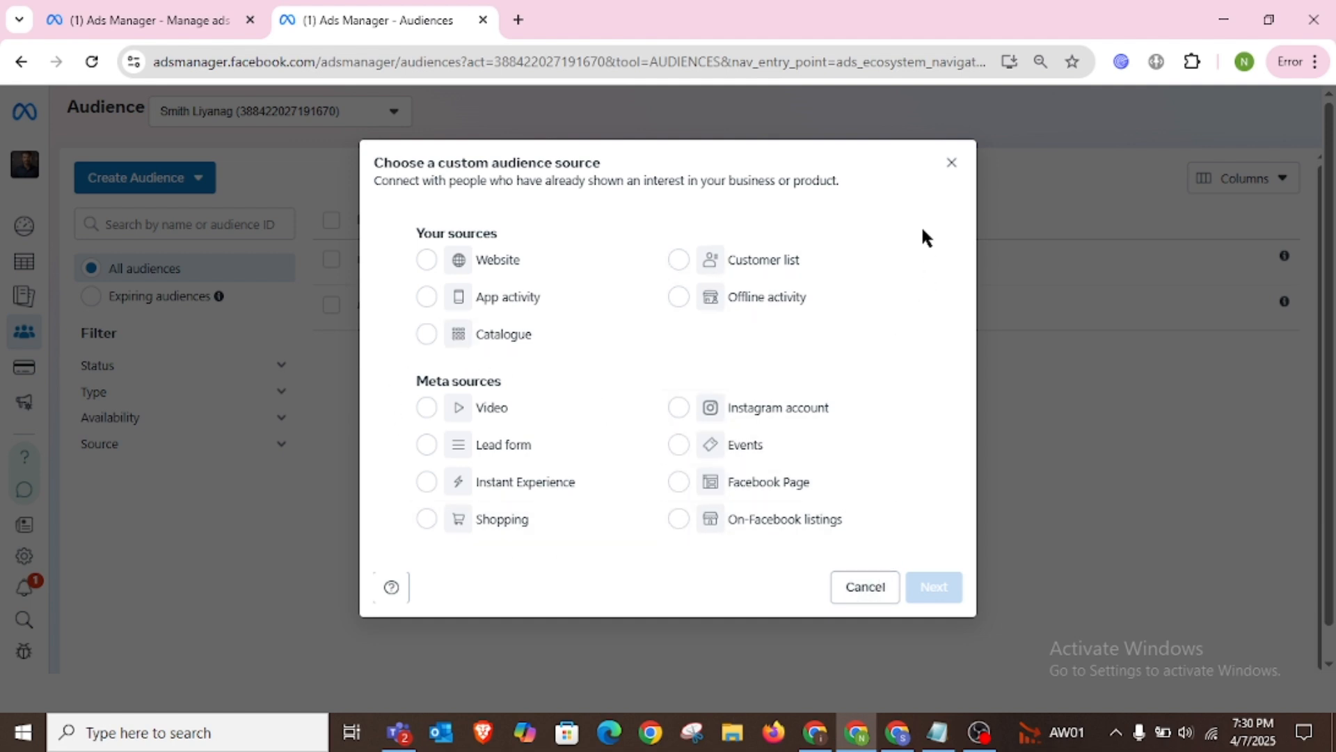
{"action": "left_click", "coordinate": [950, 167]}
- Start a new saved audience and name it "Test 1"
{"action": "left_click", "coordinate": [139, 178]}
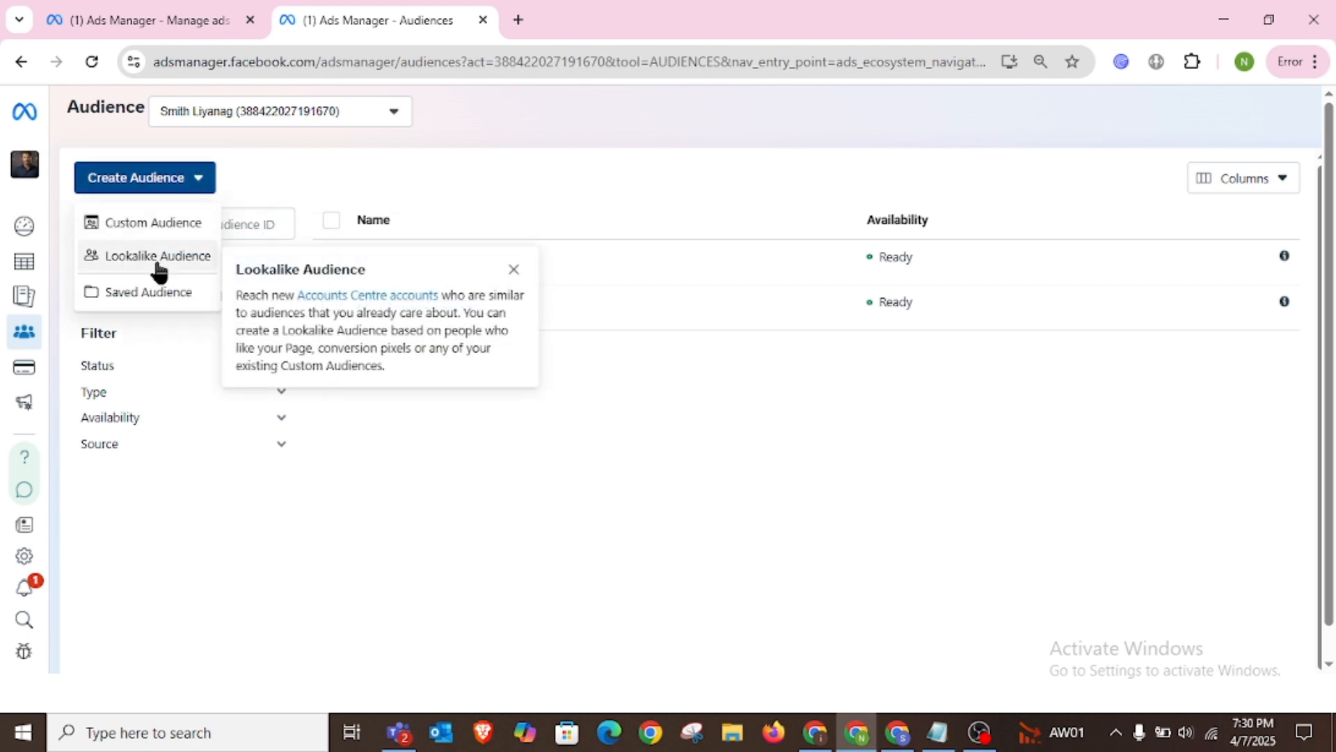
{"action": "left_click", "coordinate": [161, 294]}
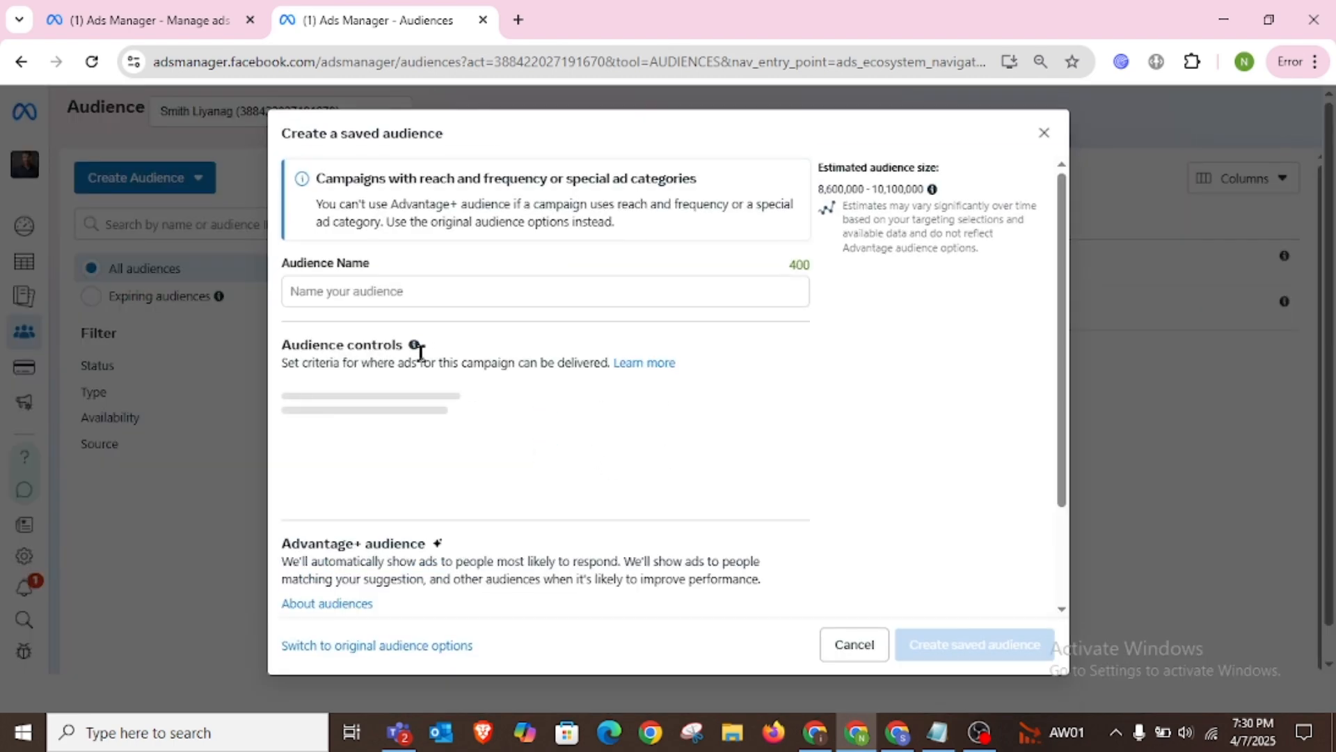
{"action": "mouse_move", "coordinate": [412, 346]}
{"action": "scroll", "coordinate": [540, 334], "scroll_direction": "down", "scroll_amount": 1}
{"action": "scroll", "coordinate": [522, 501], "scroll_direction": "down", "scroll_amount": 3}
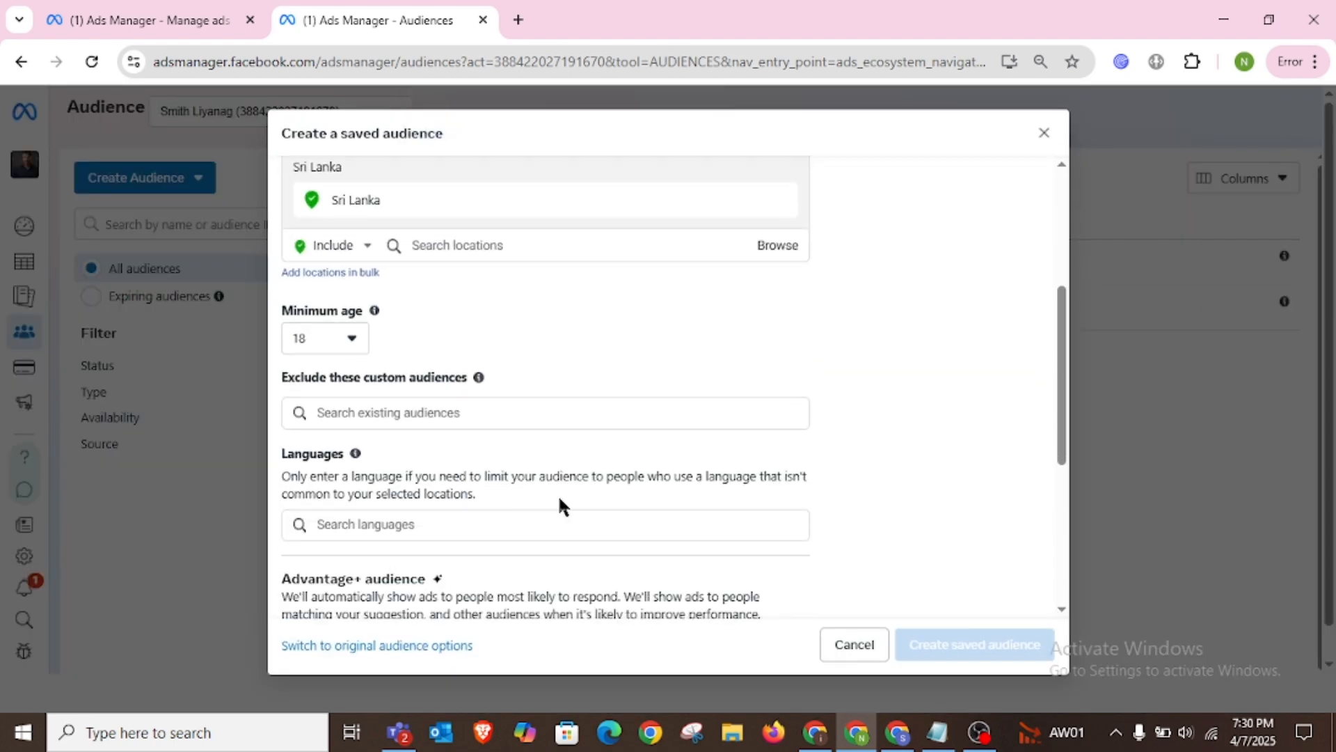
{"action": "scroll", "coordinate": [561, 507], "scroll_direction": "up", "scroll_amount": 5}
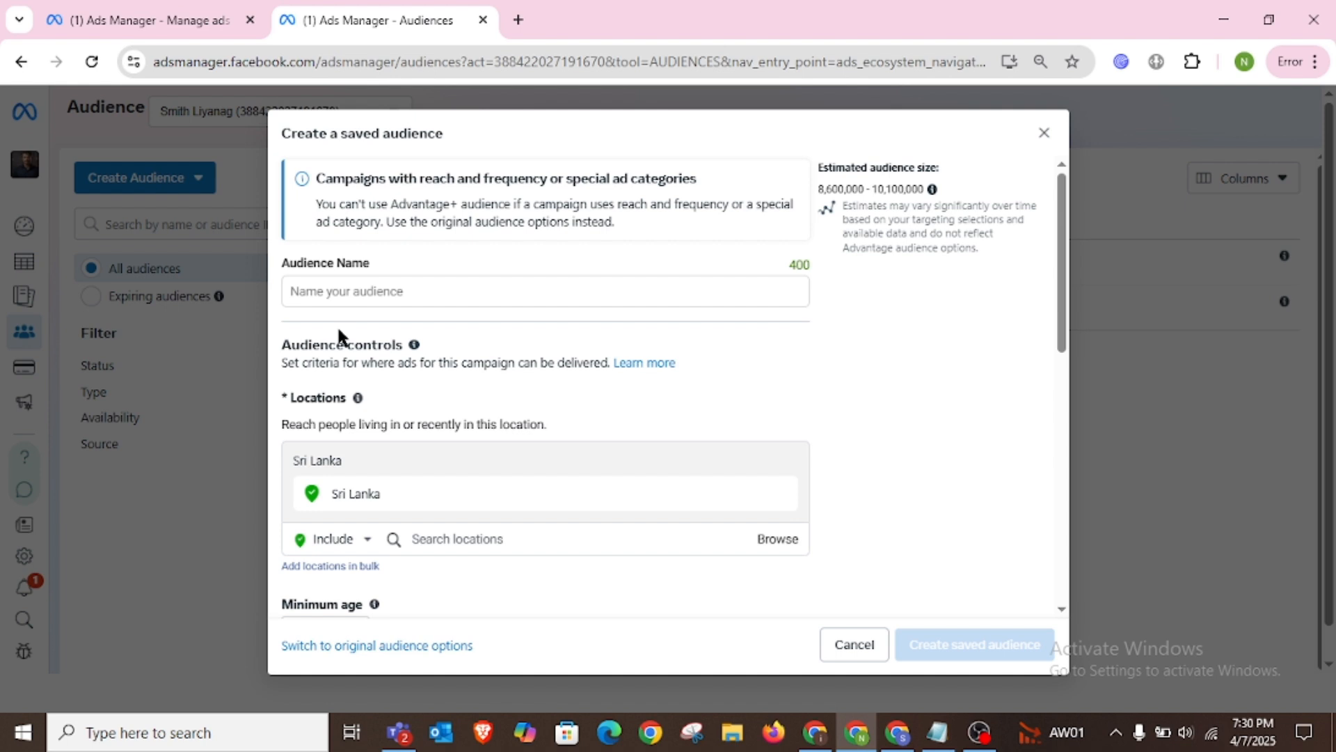
{"action": "left_click", "coordinate": [320, 289]}
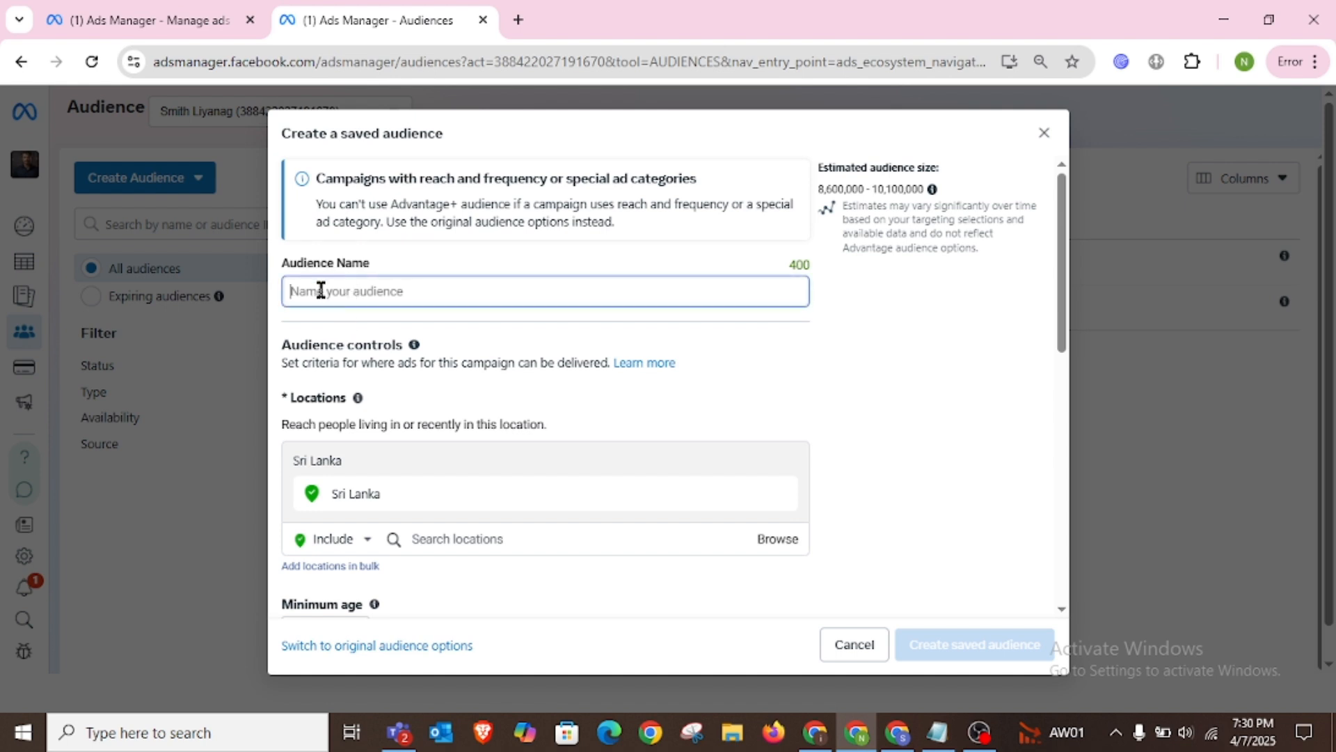
{"action": "type", "text": "T"}
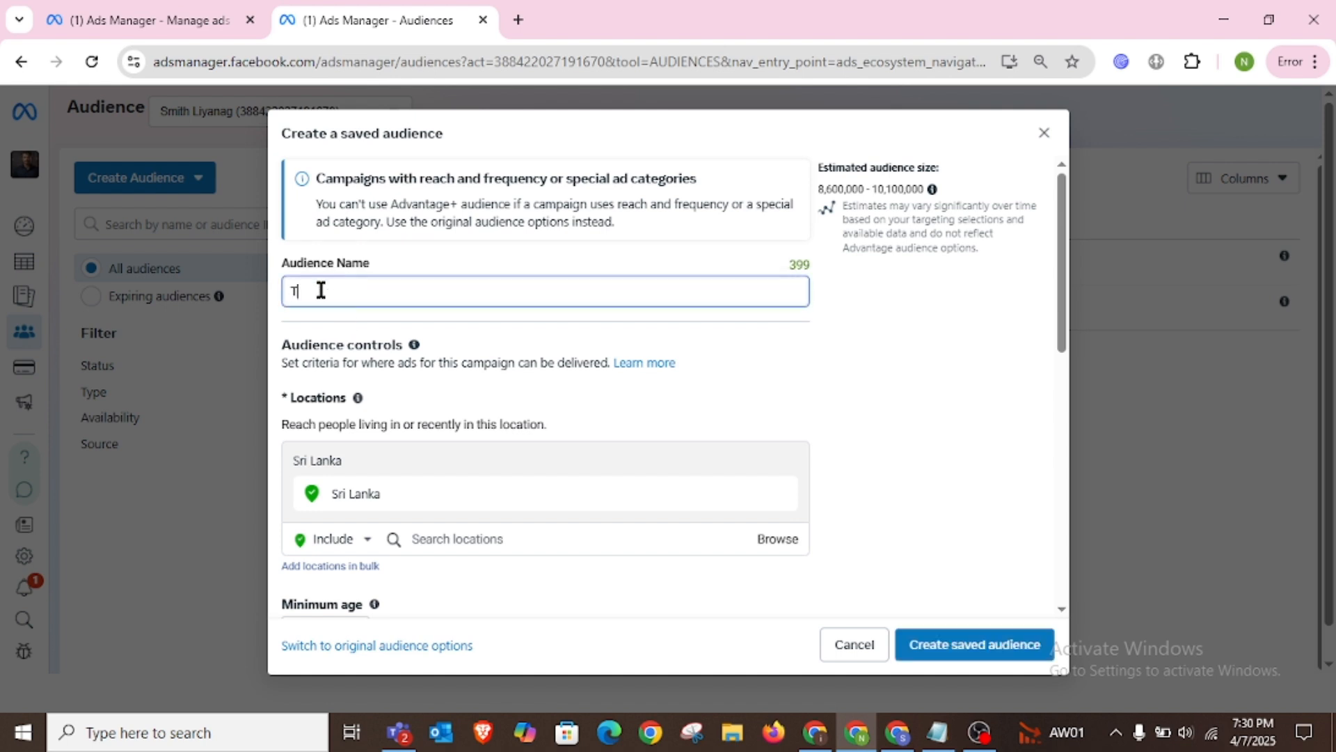
{"action": "type", "text": "est 1"}
- Reopen the Fashion Cove Facebook page in the first tab and examine its "computer transparent sunglass" post
{"action": "left_click", "coordinate": [183, 16]}
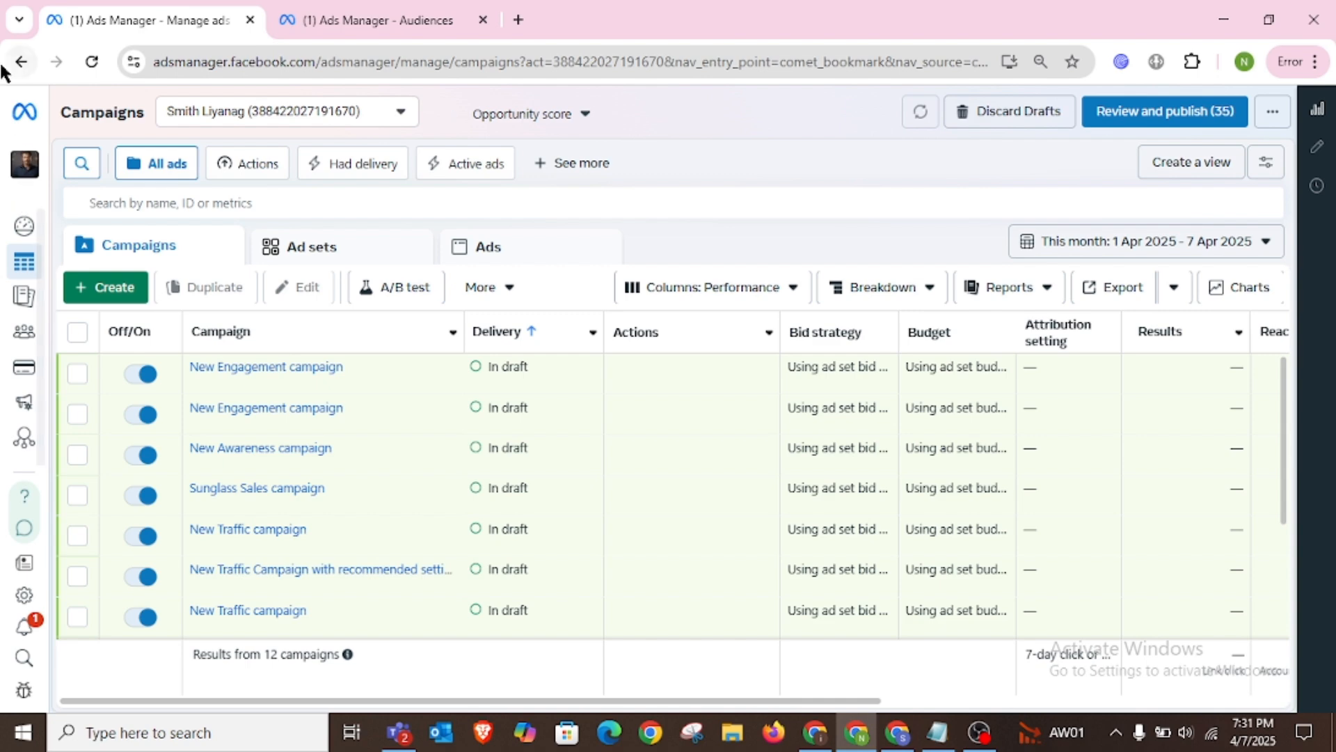
{"action": "left_click", "coordinate": [13, 66]}
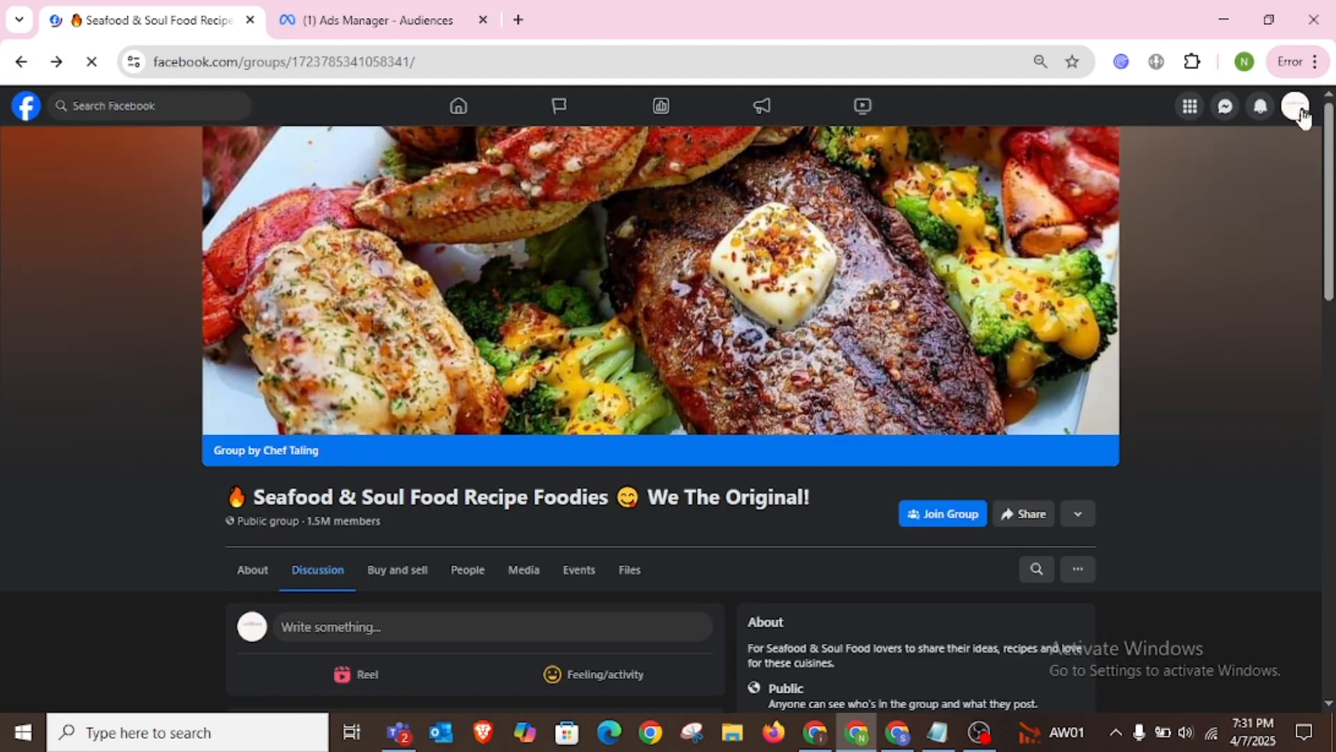
{"action": "left_click", "coordinate": [1296, 108]}
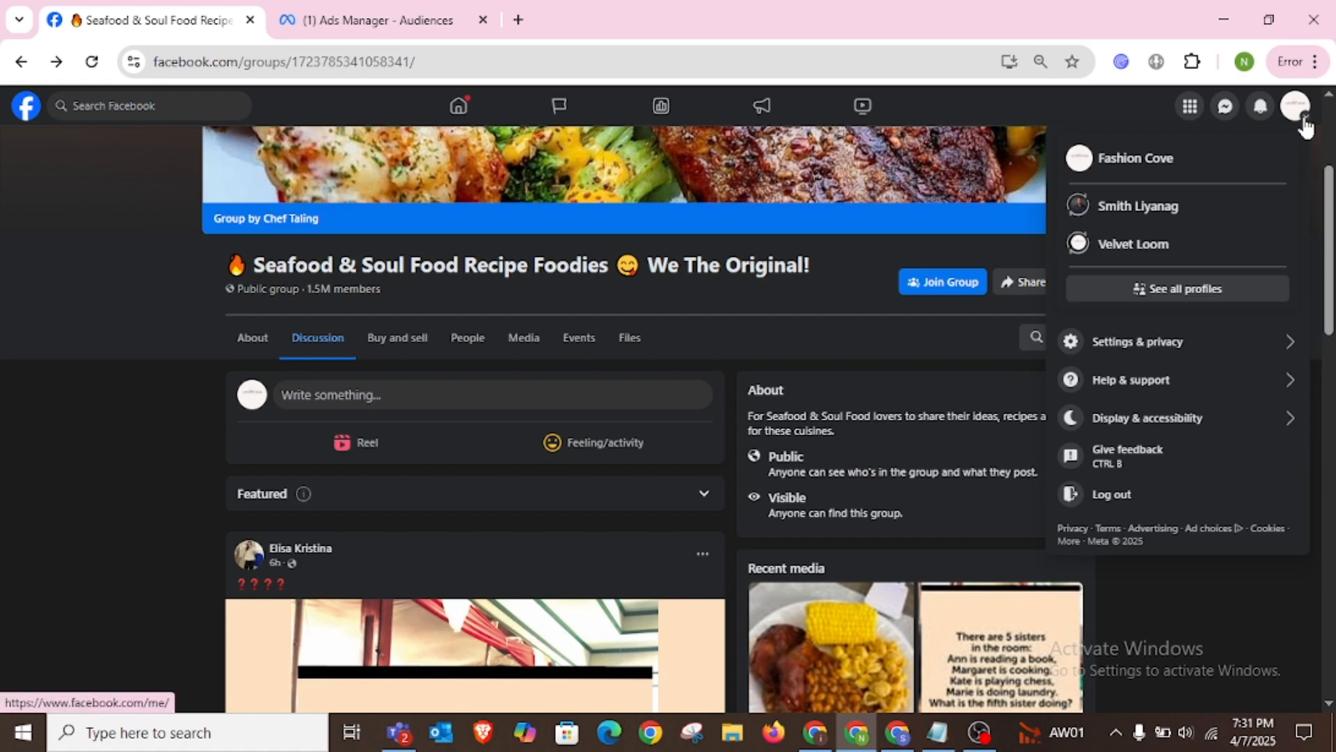
{"action": "left_click", "coordinate": [1150, 170]}
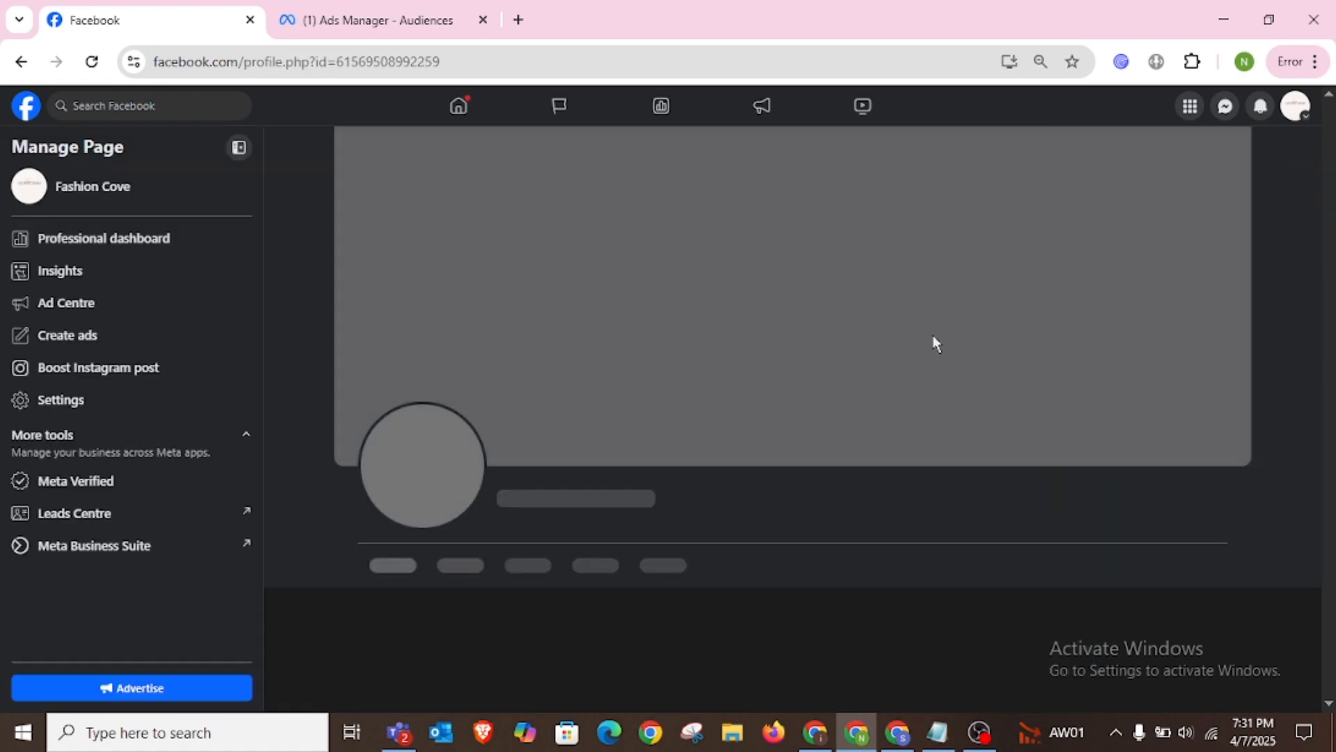
{"action": "scroll", "coordinate": [916, 445], "scroll_direction": "down", "scroll_amount": 5}
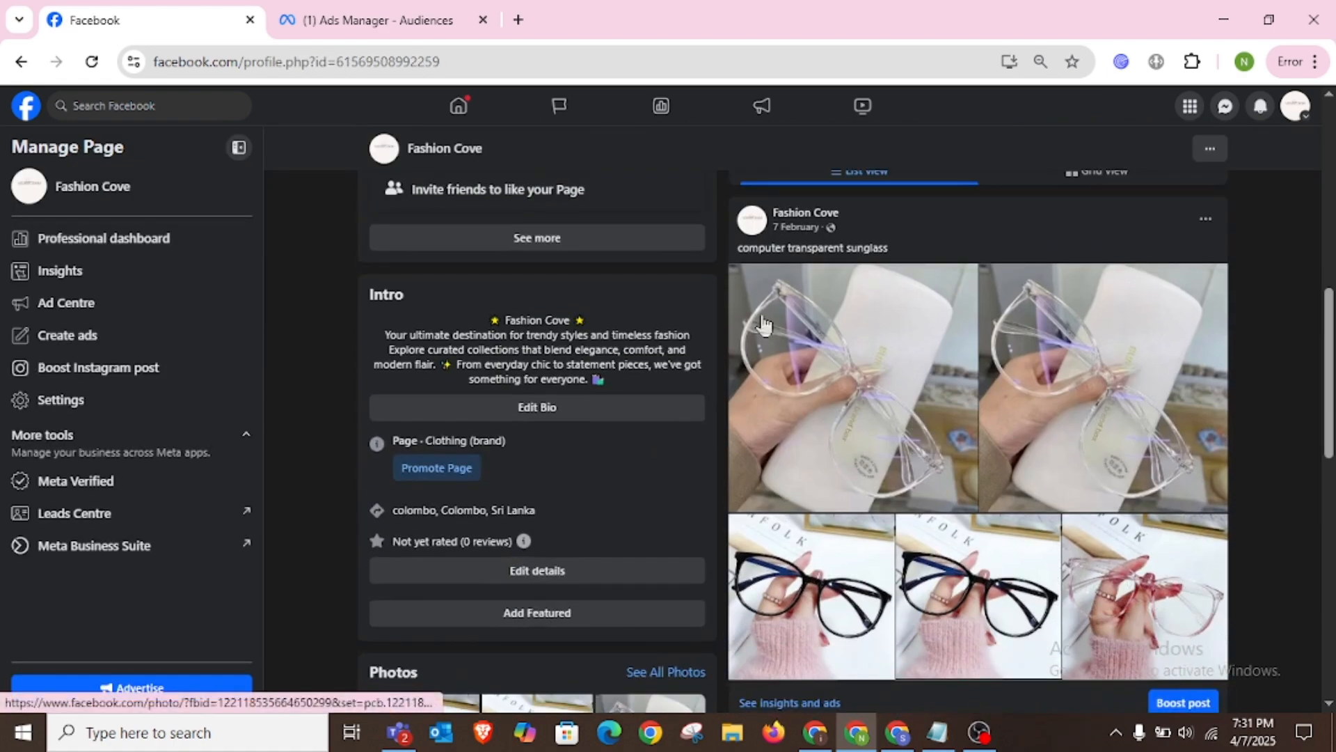
{"action": "scroll", "coordinate": [971, 431], "scroll_direction": "down", "scroll_amount": 3}
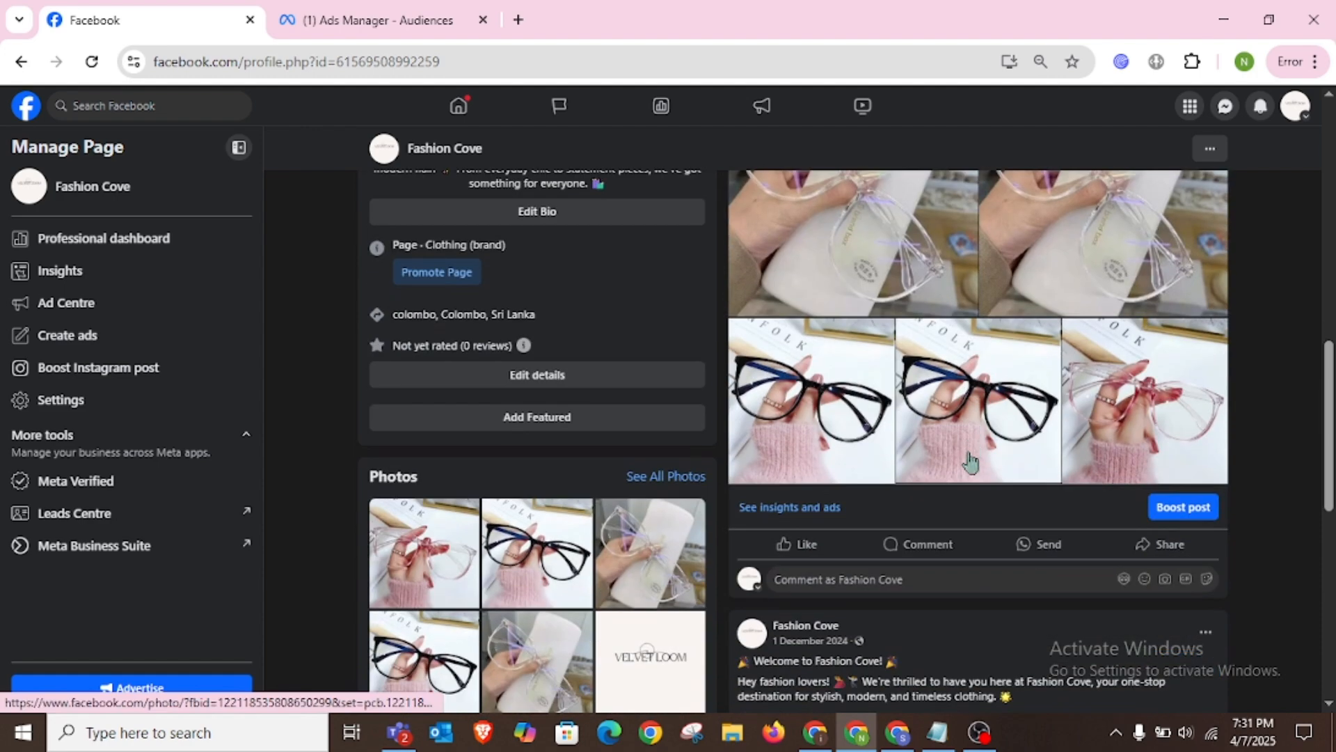
{"action": "scroll", "coordinate": [973, 463], "scroll_direction": "up", "scroll_amount": 1}
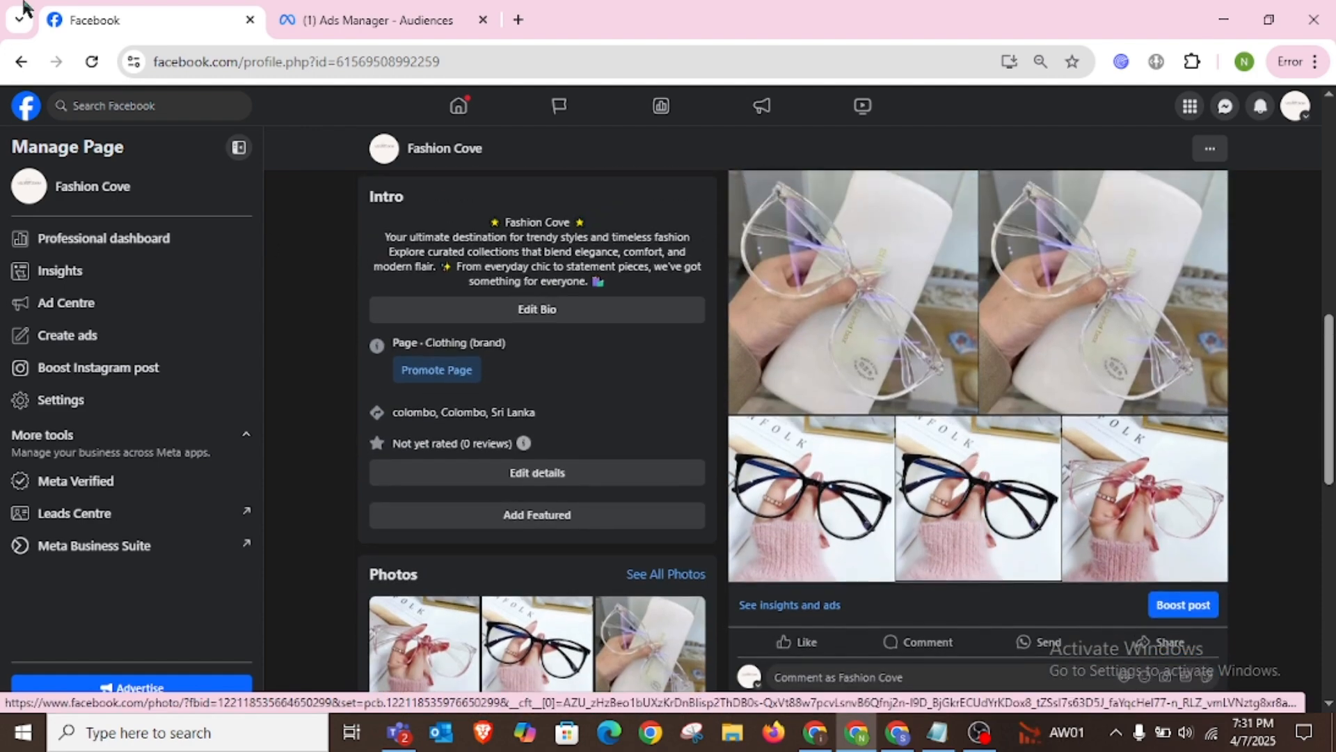
- Return to the saved audience form and examine its location settings, including the Include and Exclude choices and the map
{"action": "left_click", "coordinate": [327, 18]}
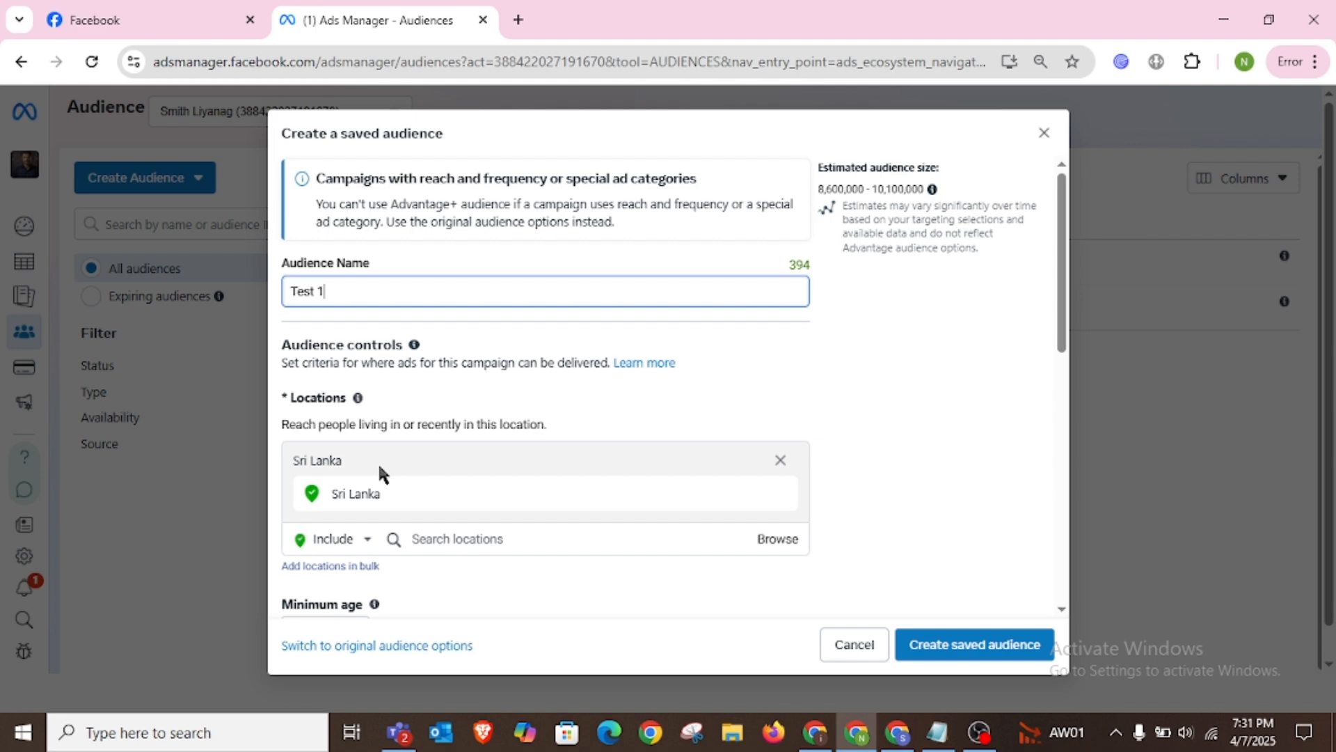
{"action": "scroll", "coordinate": [380, 529], "scroll_direction": "down", "scroll_amount": 2}
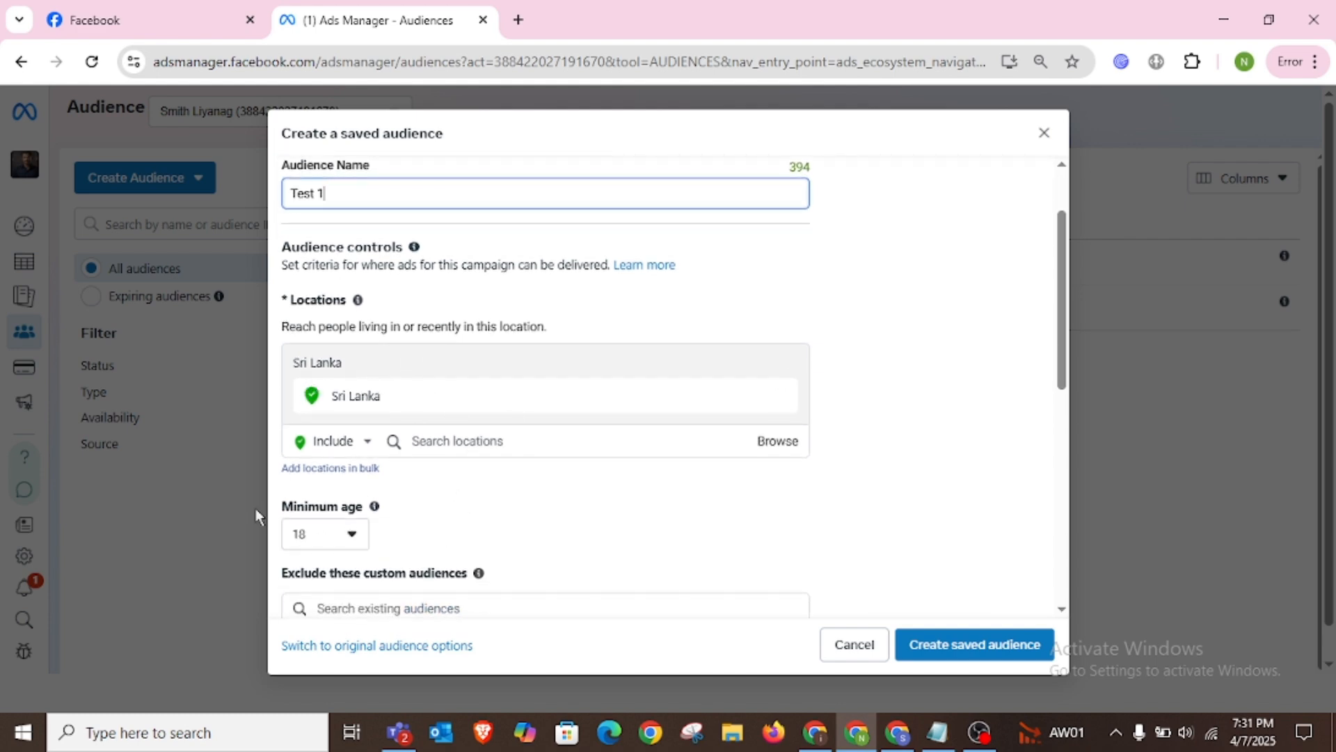
{"action": "left_click", "coordinate": [367, 447]}
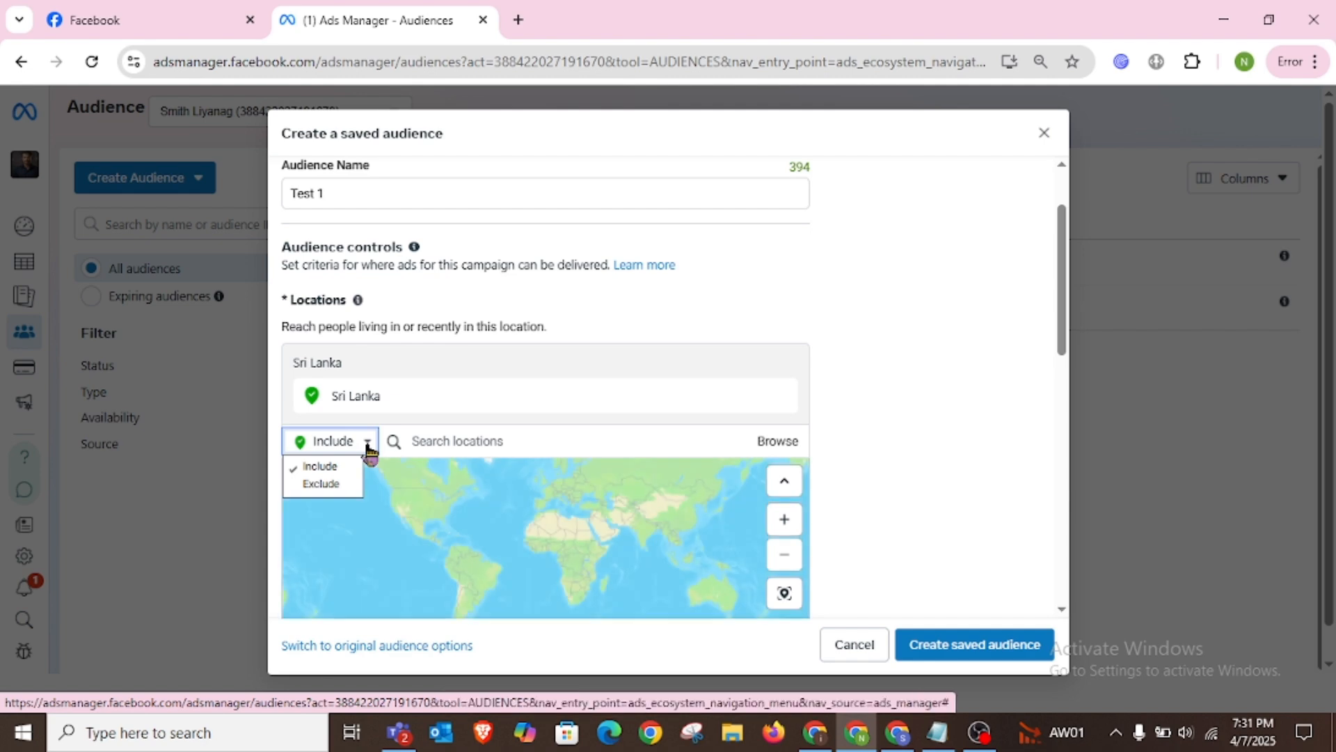
{"action": "left_click", "coordinate": [367, 447]}
{"action": "scroll", "coordinate": [481, 431], "scroll_direction": "down", "scroll_amount": 2}
{"action": "scroll", "coordinate": [627, 443], "scroll_direction": "down", "scroll_amount": 2}
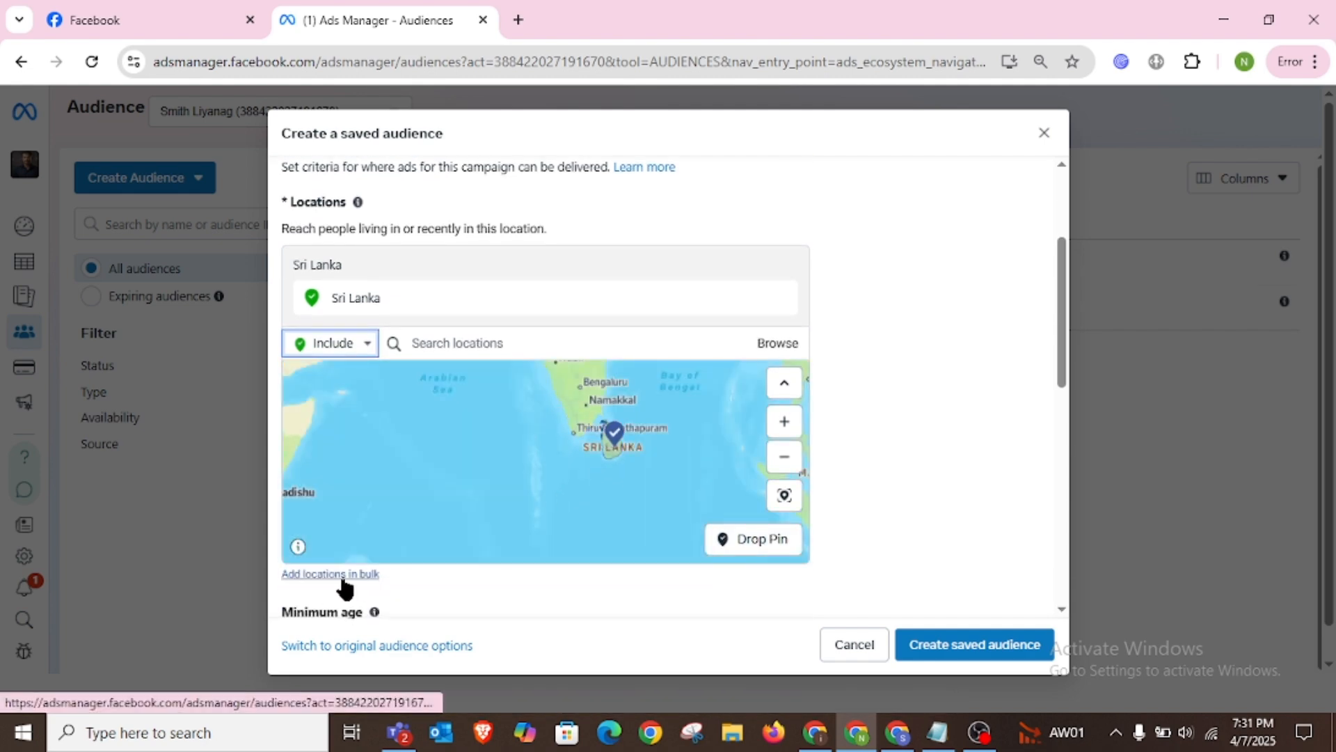
- Start adding locations in bulk with the type Counties or regions and match "western province"
{"action": "left_click", "coordinate": [343, 577]}
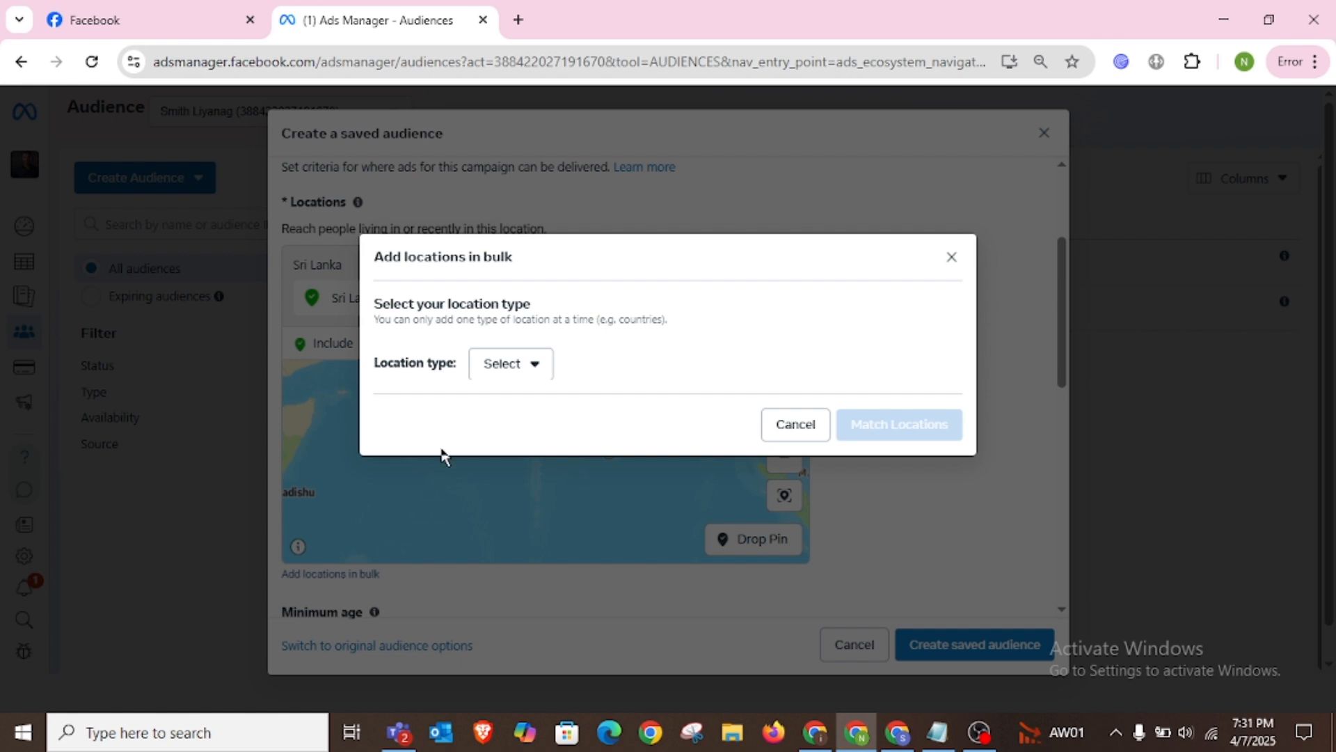
{"action": "left_click", "coordinate": [518, 370]}
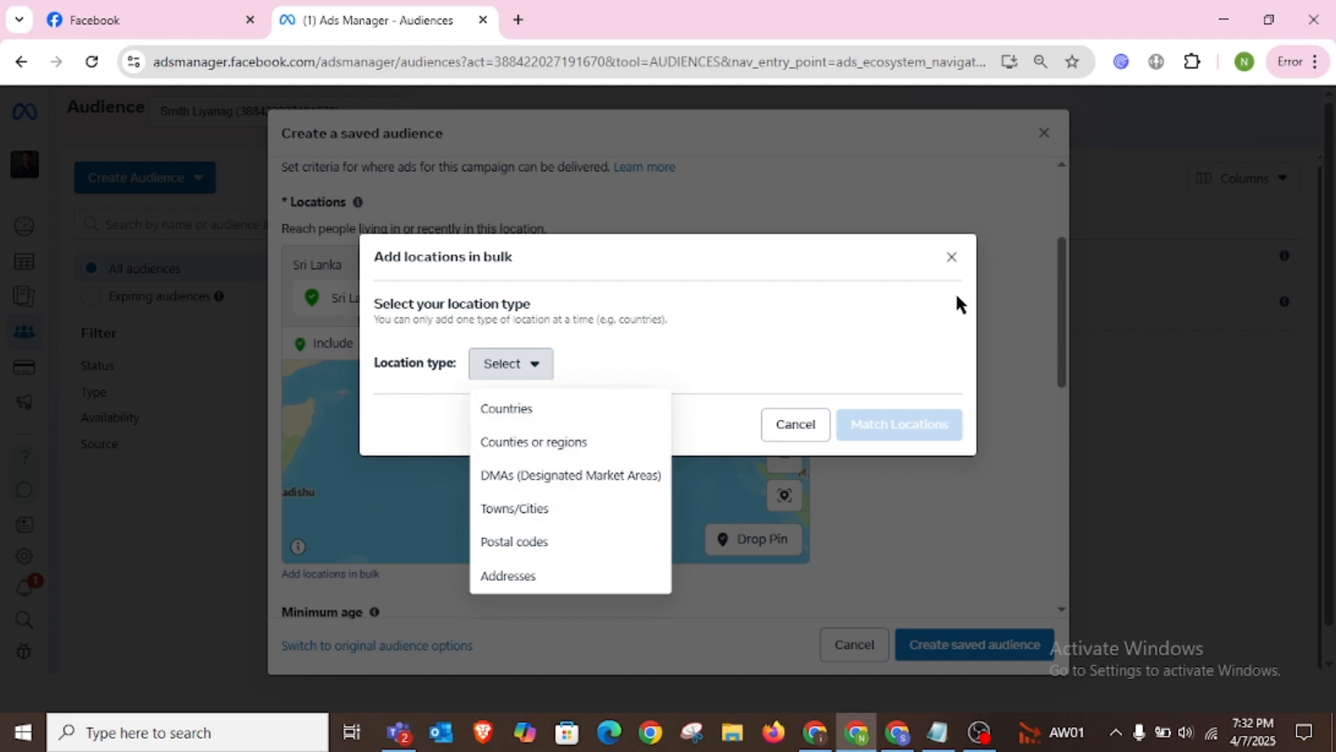
{"action": "left_click", "coordinate": [604, 444]}
{"action": "left_click", "coordinate": [480, 383]}
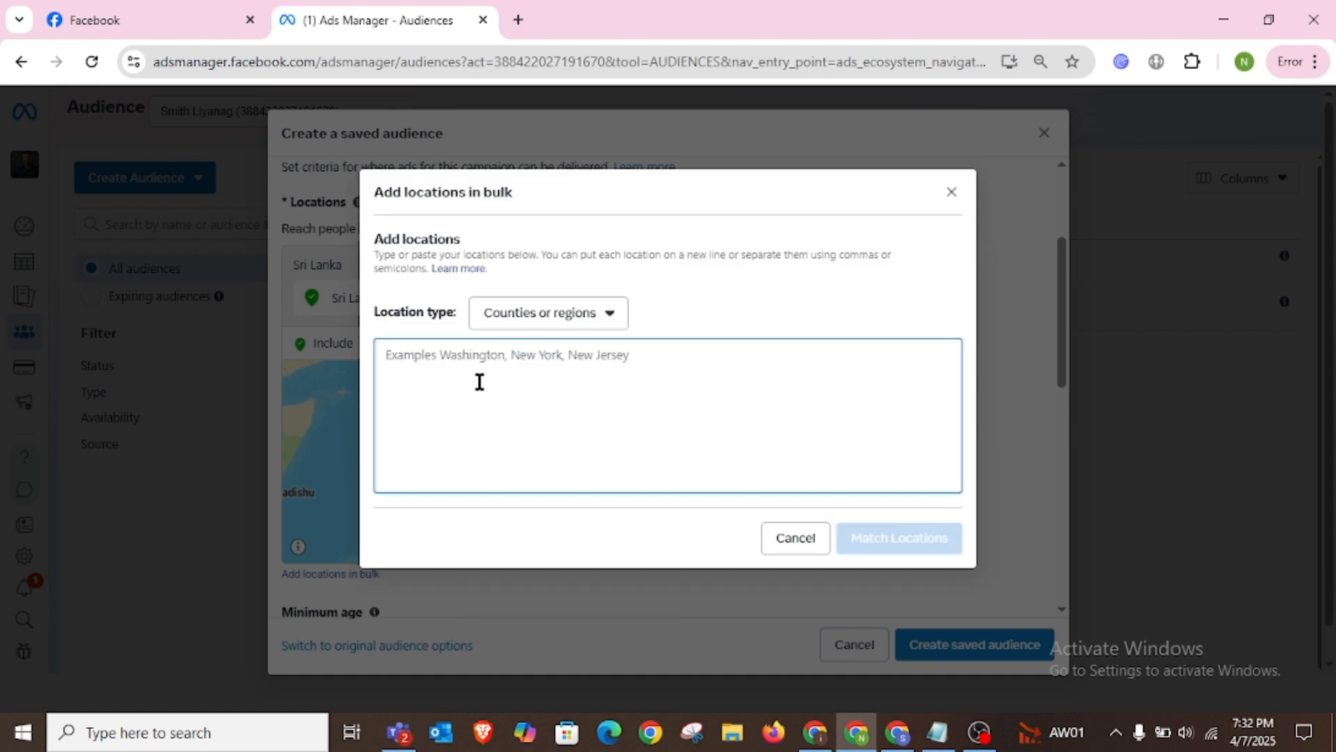
{"action": "type", "text": "western p"}
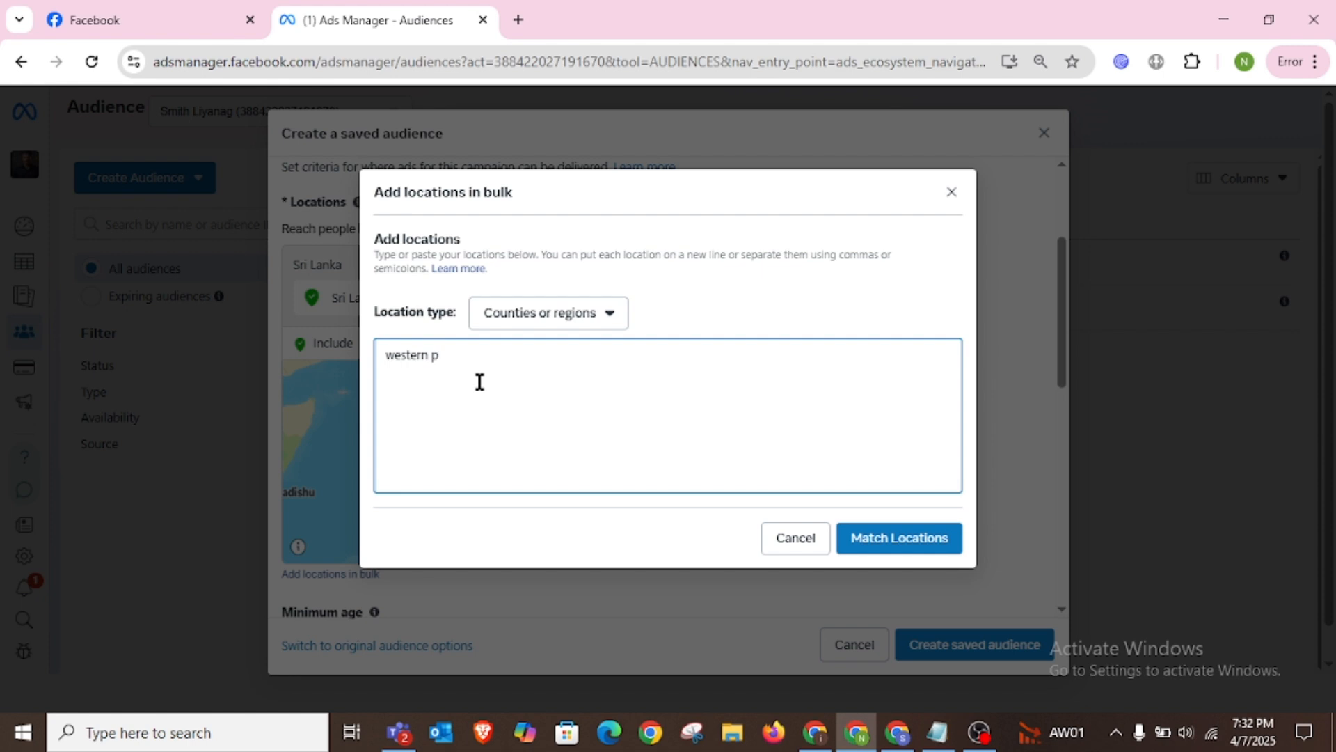
{"action": "type", "text": "rovince"}
{"action": "left_click", "coordinate": [905, 545]}
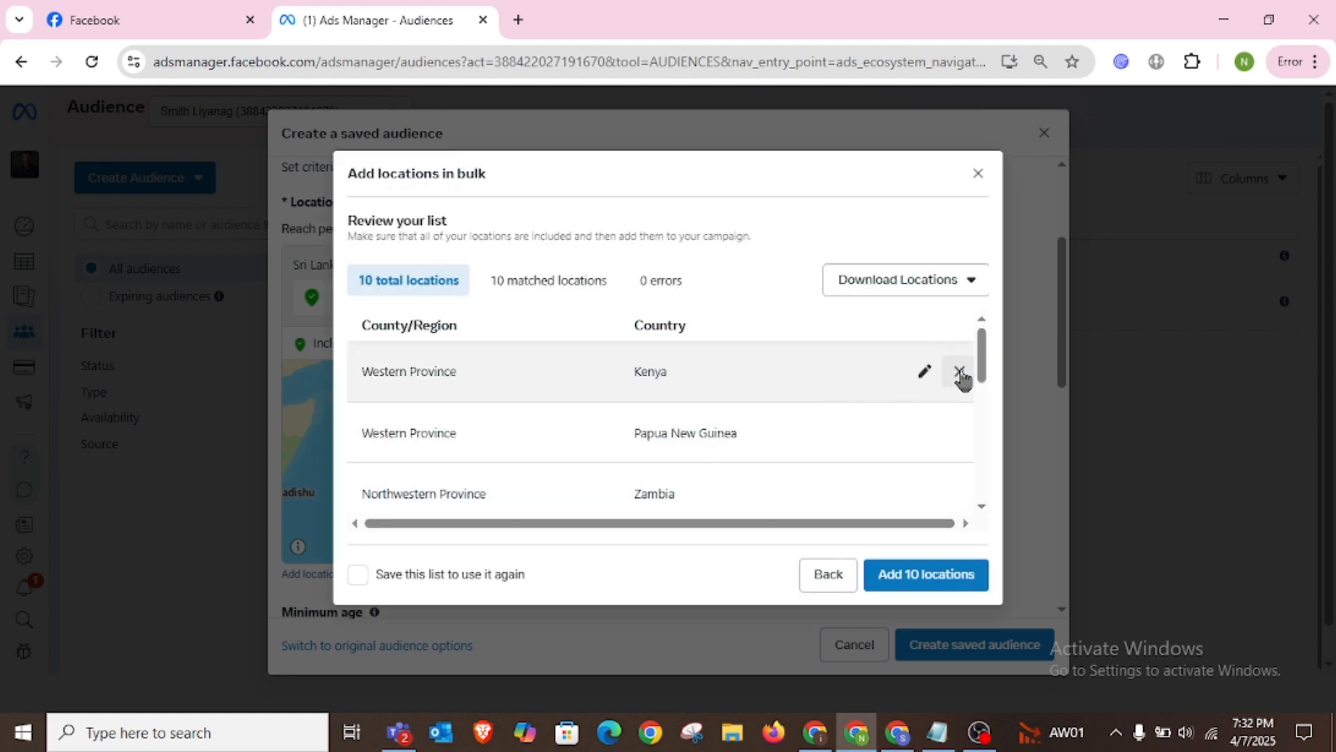
- Remove every matched region outside Sri Lanka and add North Western Province and Western Province to the audience's locations
{"action": "scroll", "coordinate": [549, 438], "scroll_direction": "down", "scroll_amount": 6}
{"action": "scroll", "coordinate": [575, 475], "scroll_direction": "up", "scroll_amount": 6}
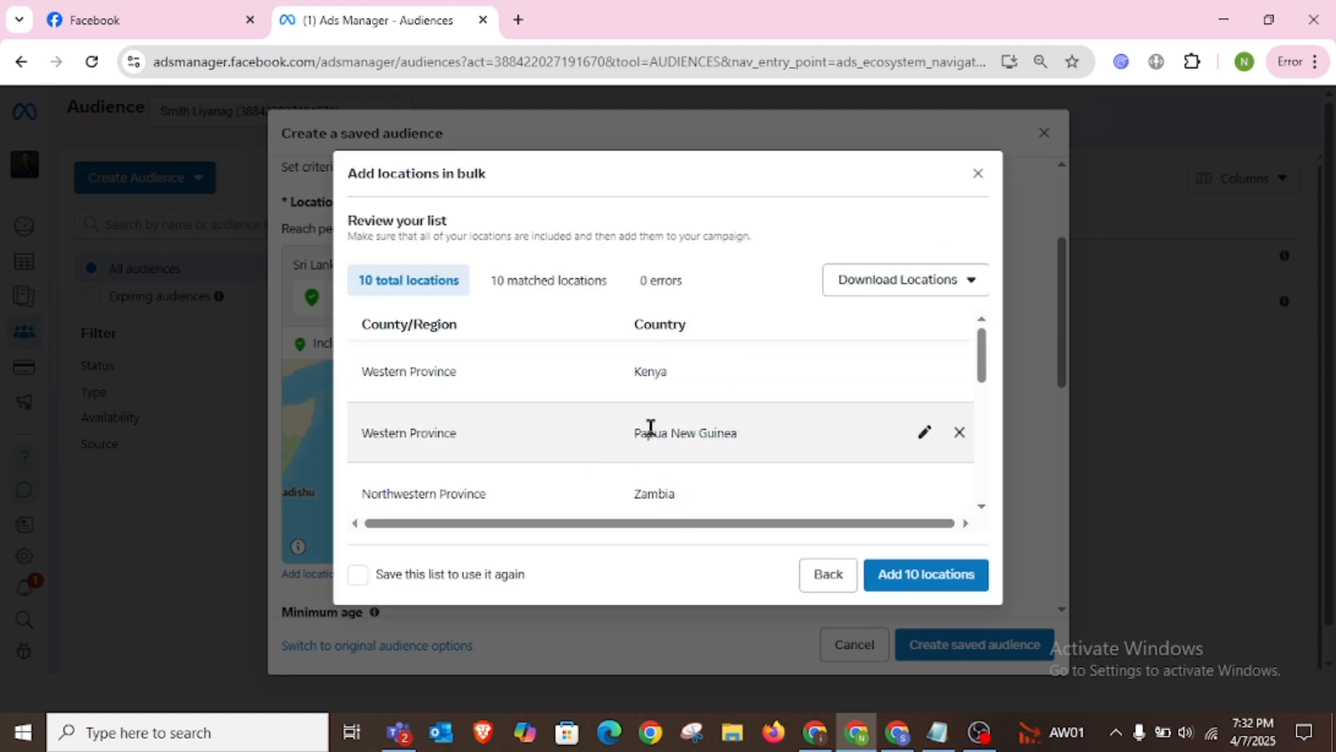
{"action": "scroll", "coordinate": [773, 390], "scroll_direction": "down", "scroll_amount": 2}
{"action": "scroll", "coordinate": [571, 407], "scroll_direction": "down", "scroll_amount": 4}
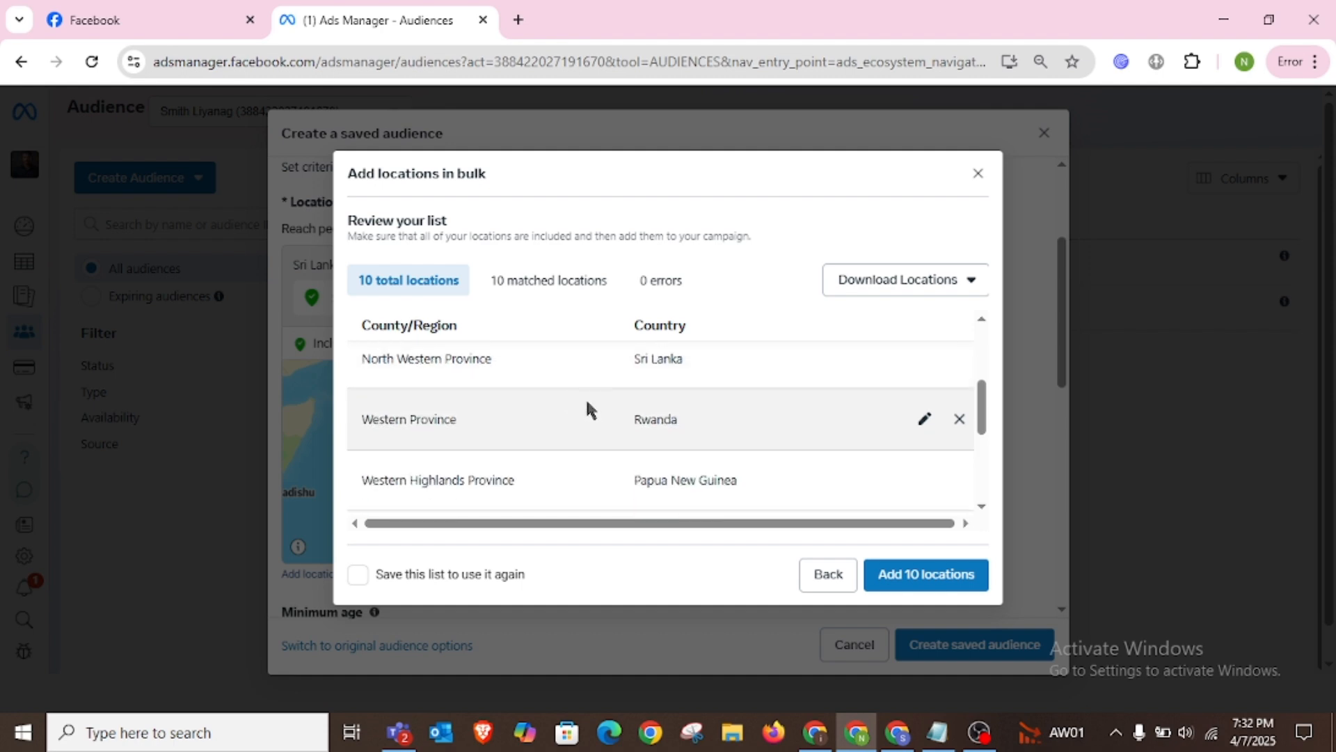
{"action": "scroll", "coordinate": [779, 456], "scroll_direction": "up", "scroll_amount": 5}
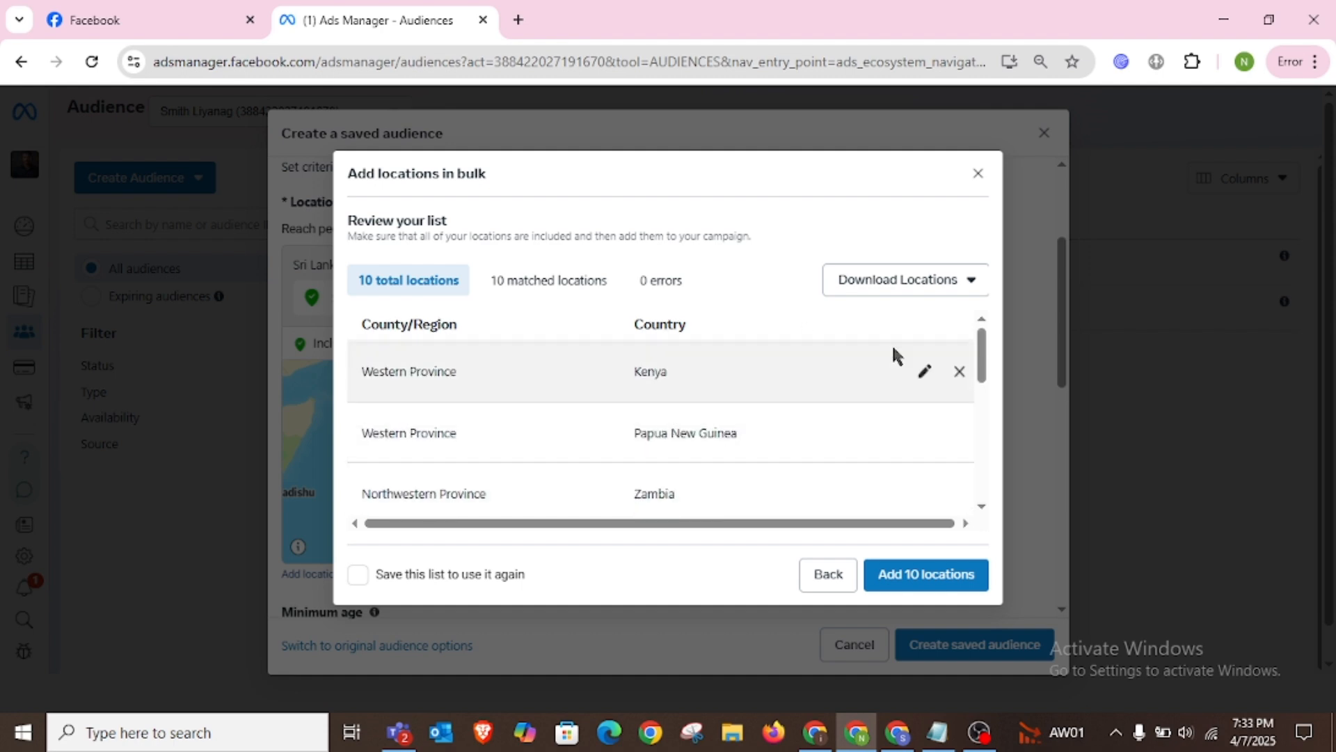
{"action": "left_click", "coordinate": [959, 374]}
{"action": "left_click", "coordinate": [960, 380]}
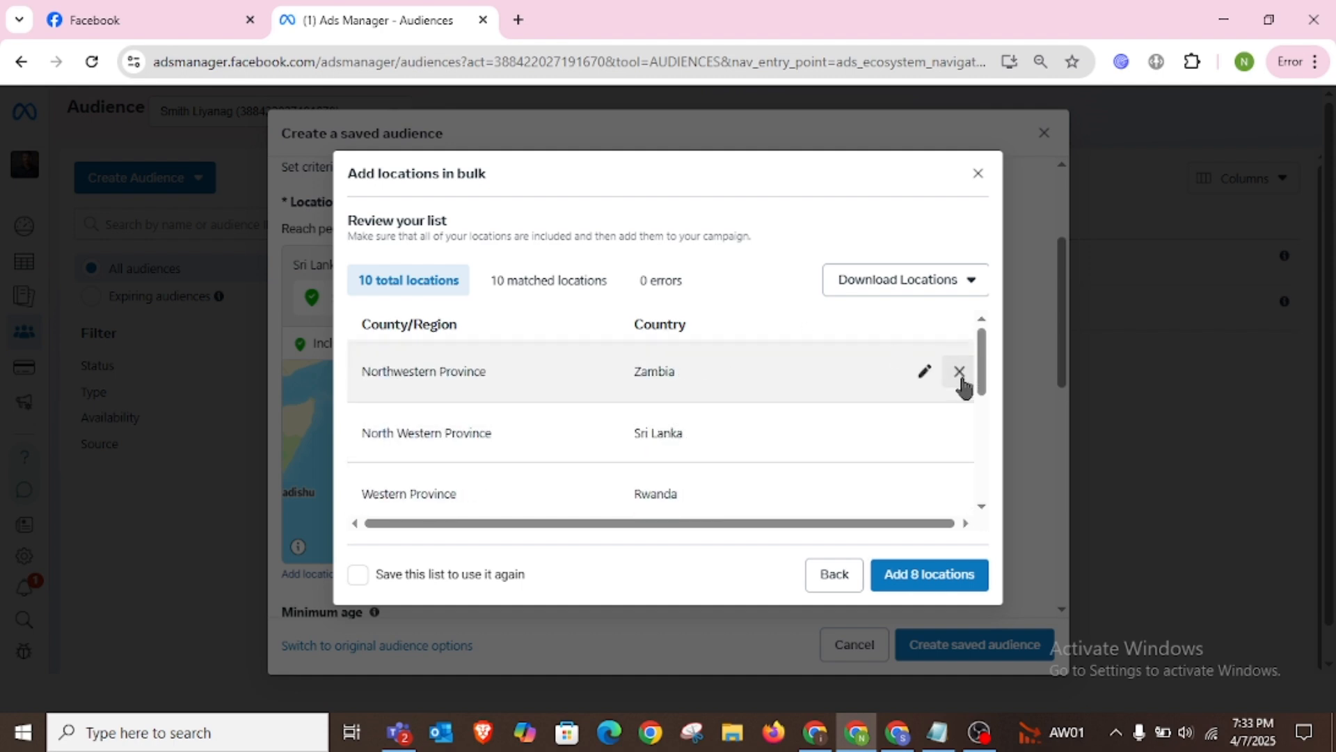
{"action": "left_click", "coordinate": [961, 379]}
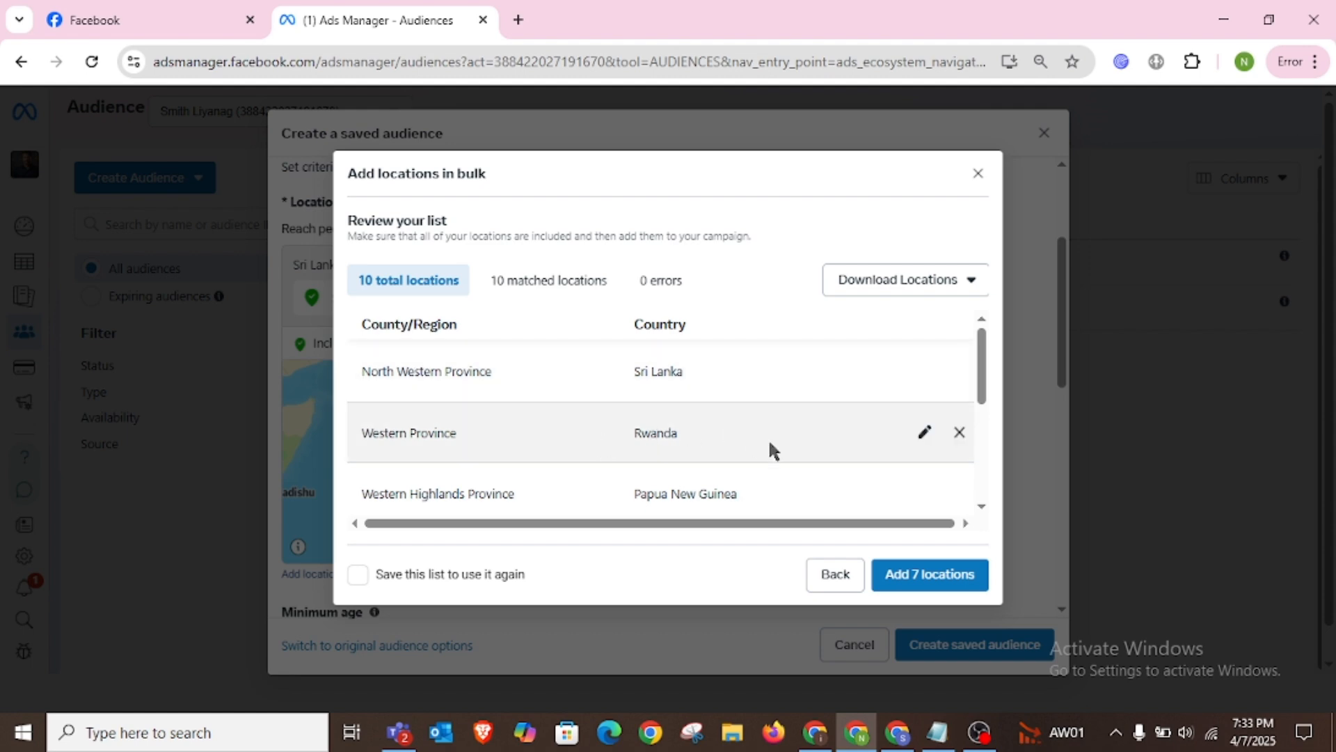
{"action": "left_click", "coordinate": [958, 434]}
{"action": "left_click", "coordinate": [956, 435]}
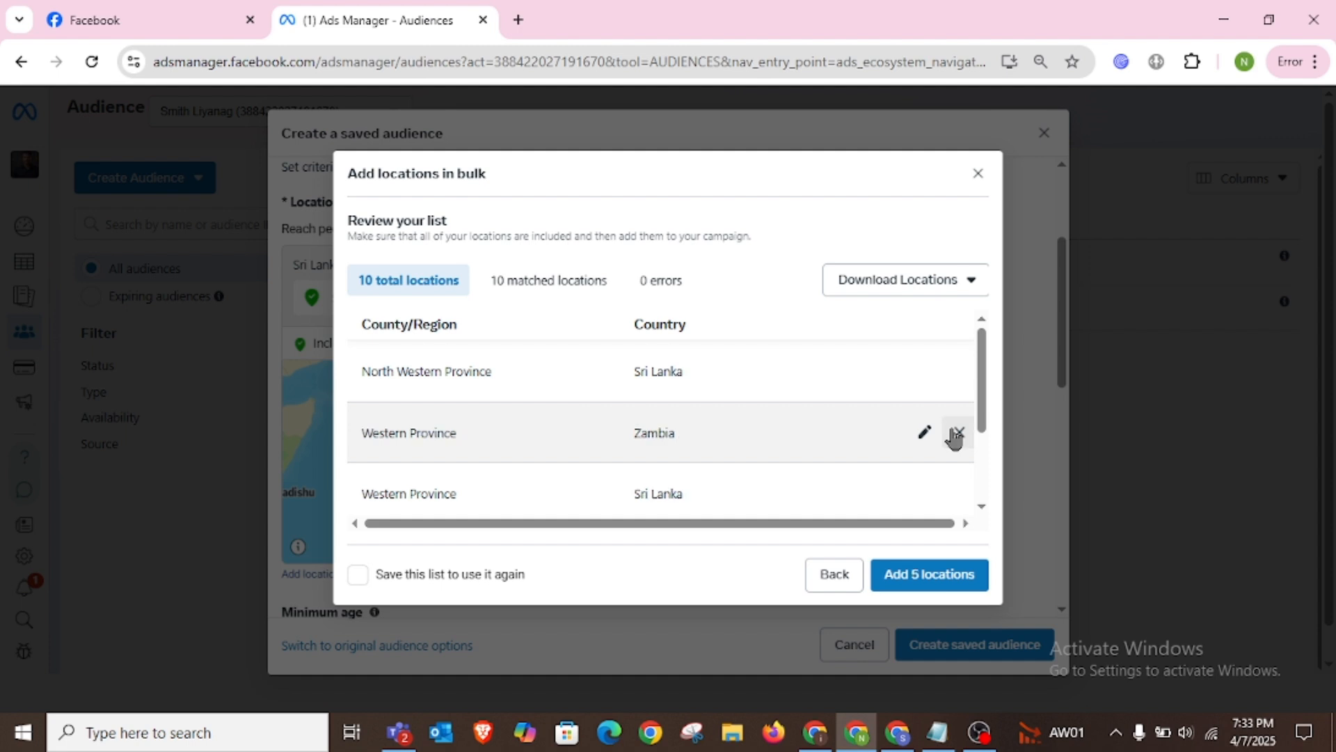
{"action": "left_click", "coordinate": [956, 435]}
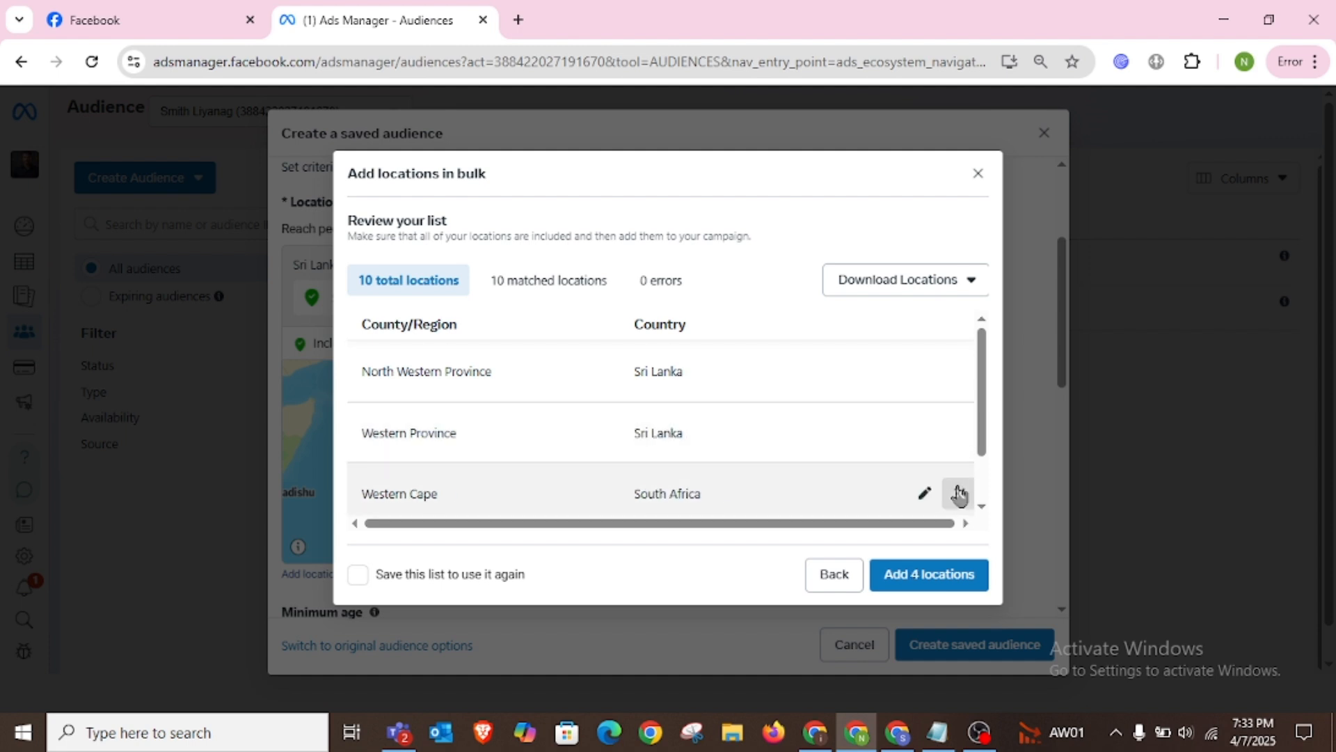
{"action": "left_click", "coordinate": [958, 492]}
{"action": "left_click", "coordinate": [960, 496]}
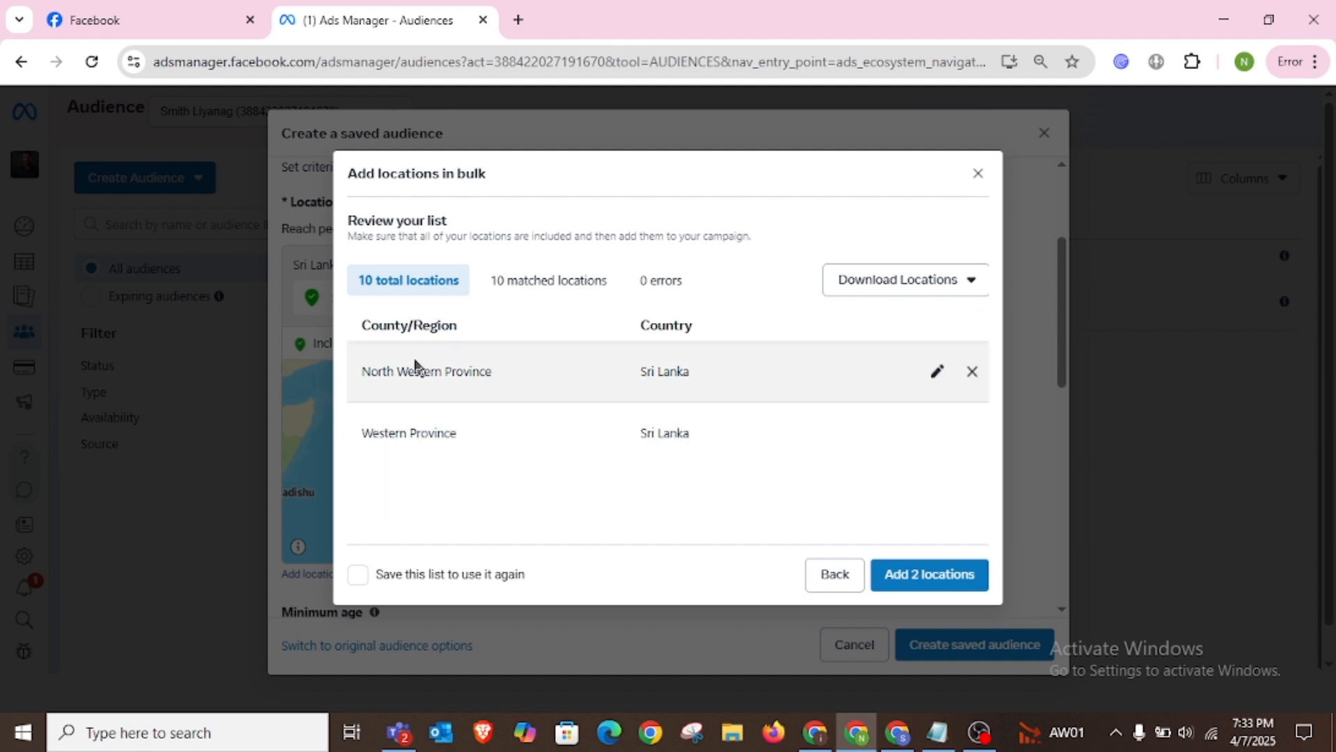
{"action": "left_click", "coordinate": [936, 586]}
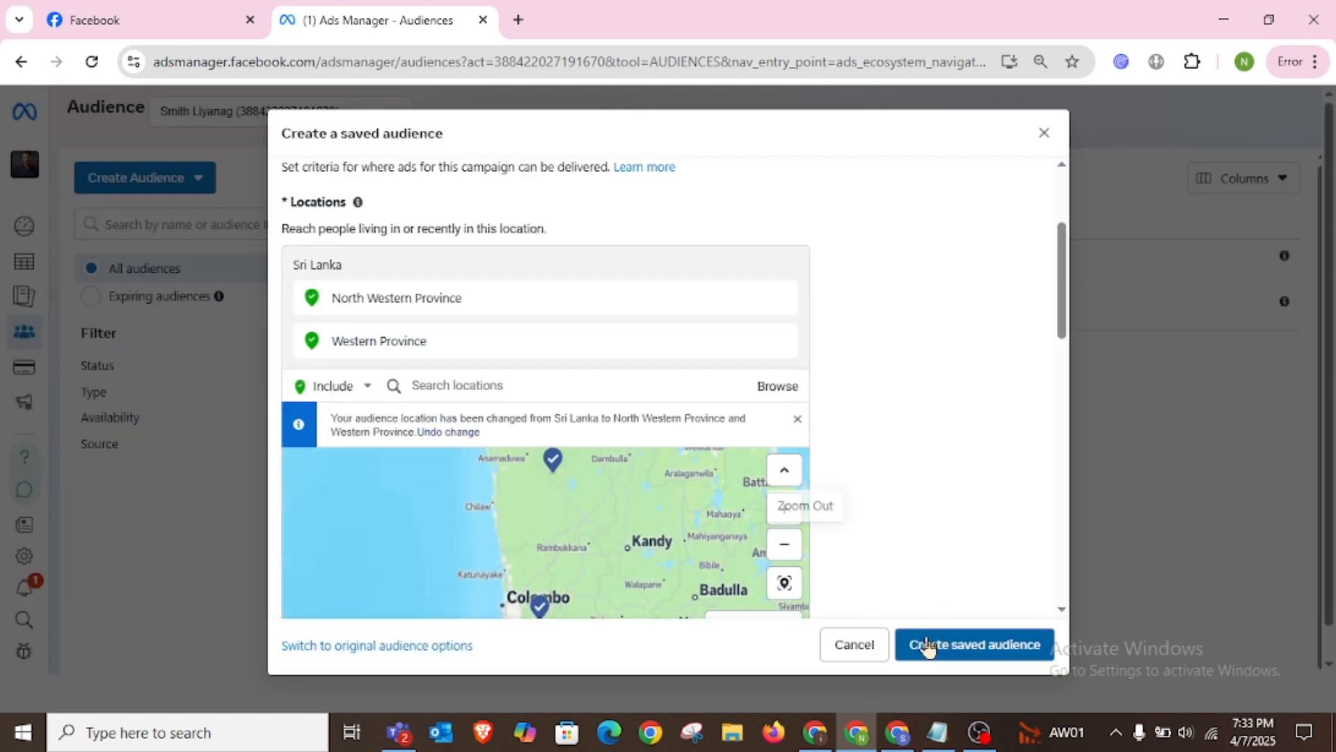
- Remove Western Province and North Western Province from the audience's locations
{"action": "scroll", "coordinate": [792, 451], "scroll_direction": "down", "scroll_amount": 1}
{"action": "scroll", "coordinate": [792, 452], "scroll_direction": "down", "scroll_amount": 2}
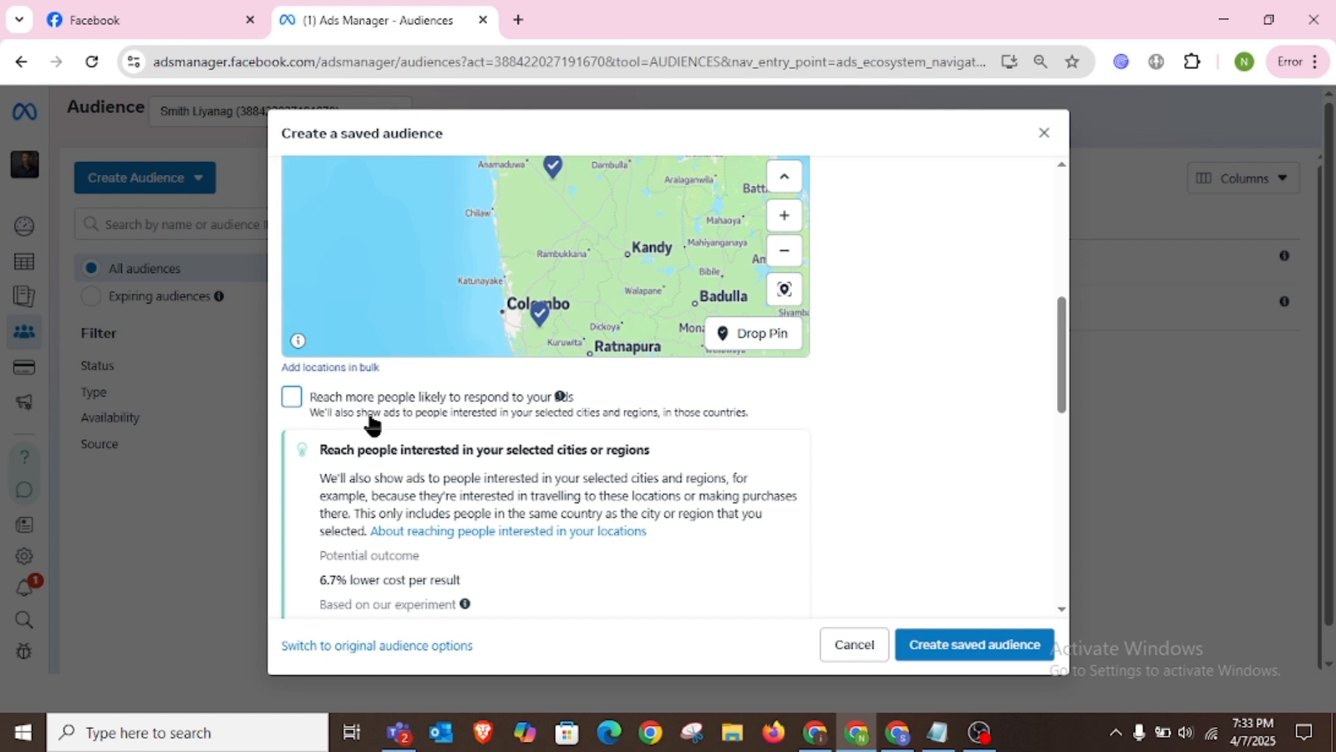
{"action": "scroll", "coordinate": [479, 445], "scroll_direction": "up", "scroll_amount": 2}
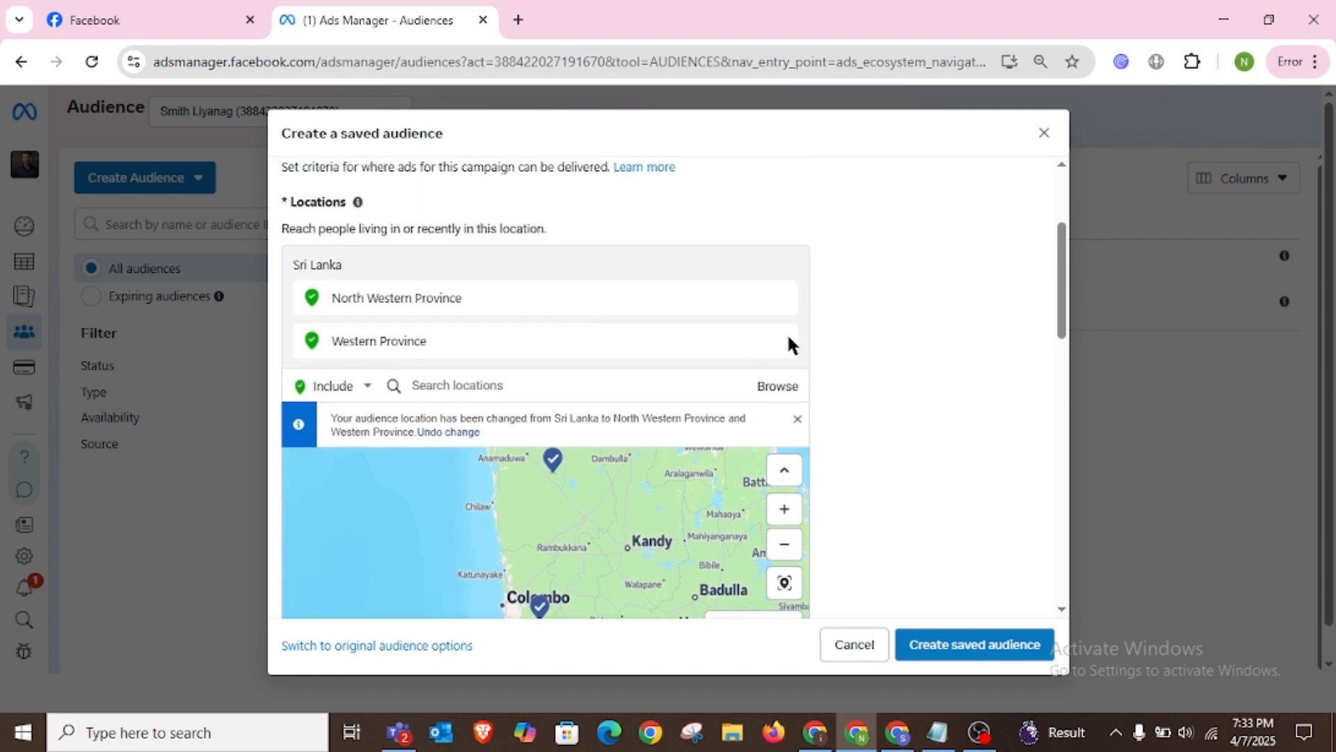
{"action": "left_click", "coordinate": [783, 342]}
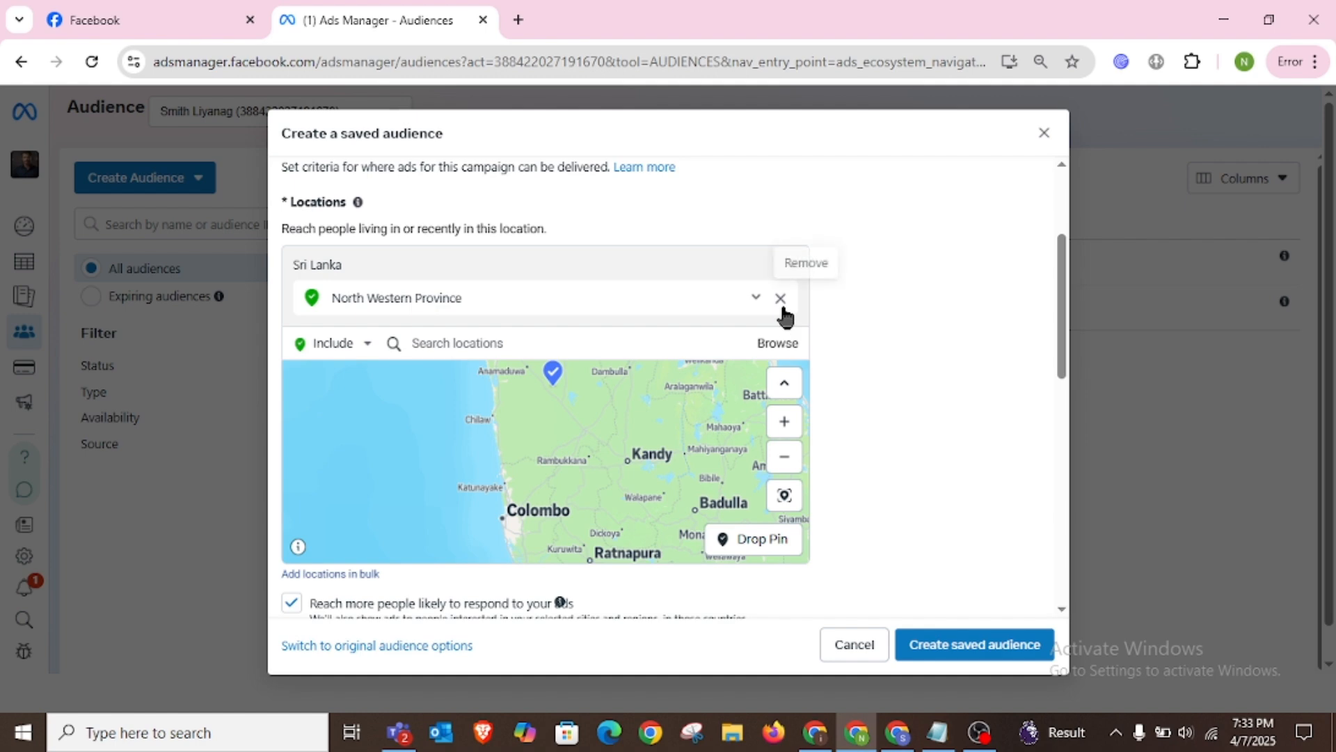
{"action": "left_click", "coordinate": [784, 307]}
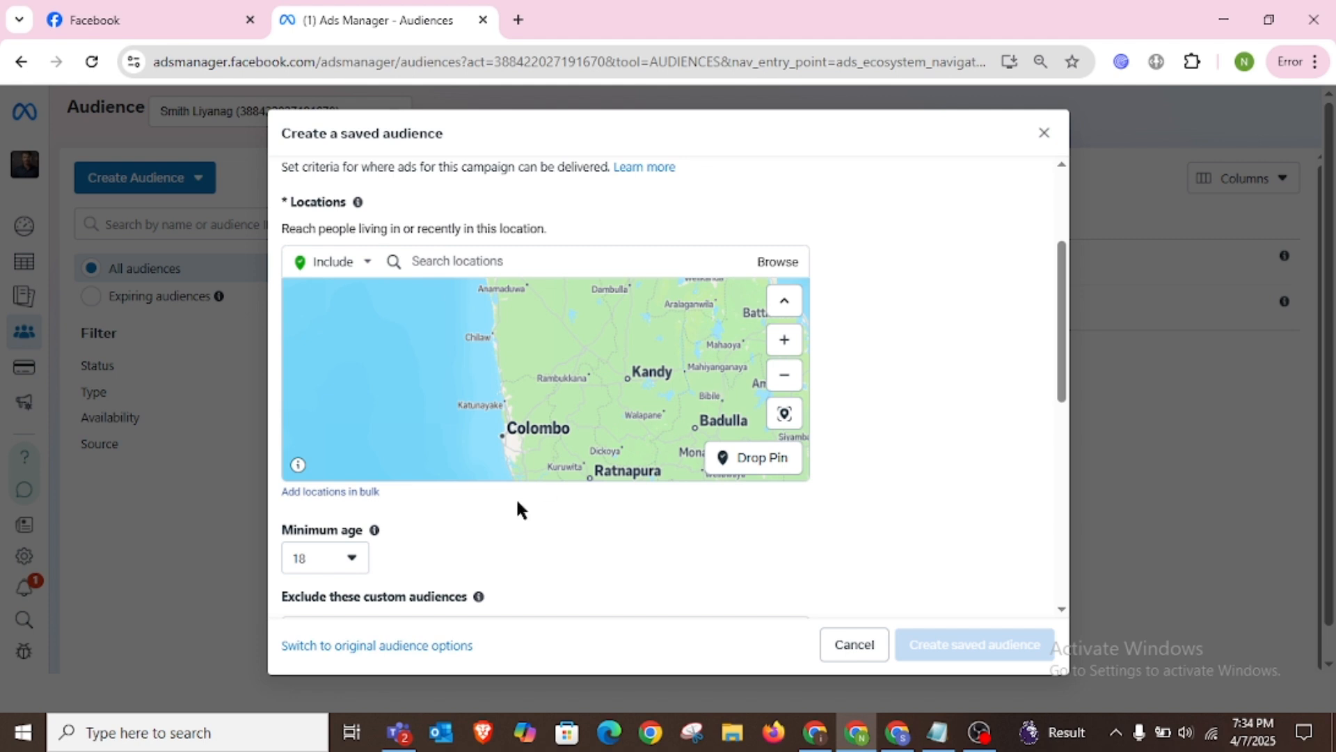
- Look through the minimum age choices and select 18
{"action": "scroll", "coordinate": [525, 435], "scroll_direction": "up", "scroll_amount": 3}
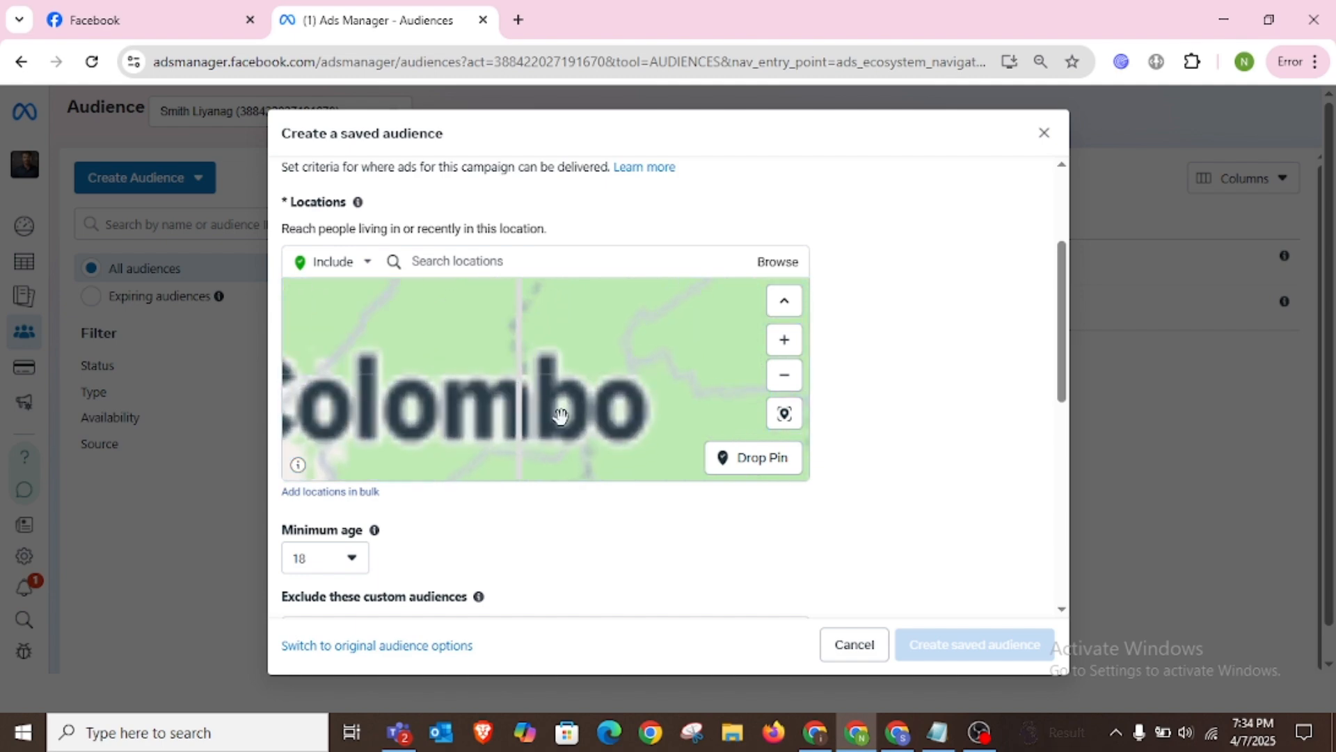
{"action": "scroll", "coordinate": [607, 374], "scroll_direction": "up", "scroll_amount": 2}
{"action": "scroll", "coordinate": [725, 379], "scroll_direction": "down", "scroll_amount": 1}
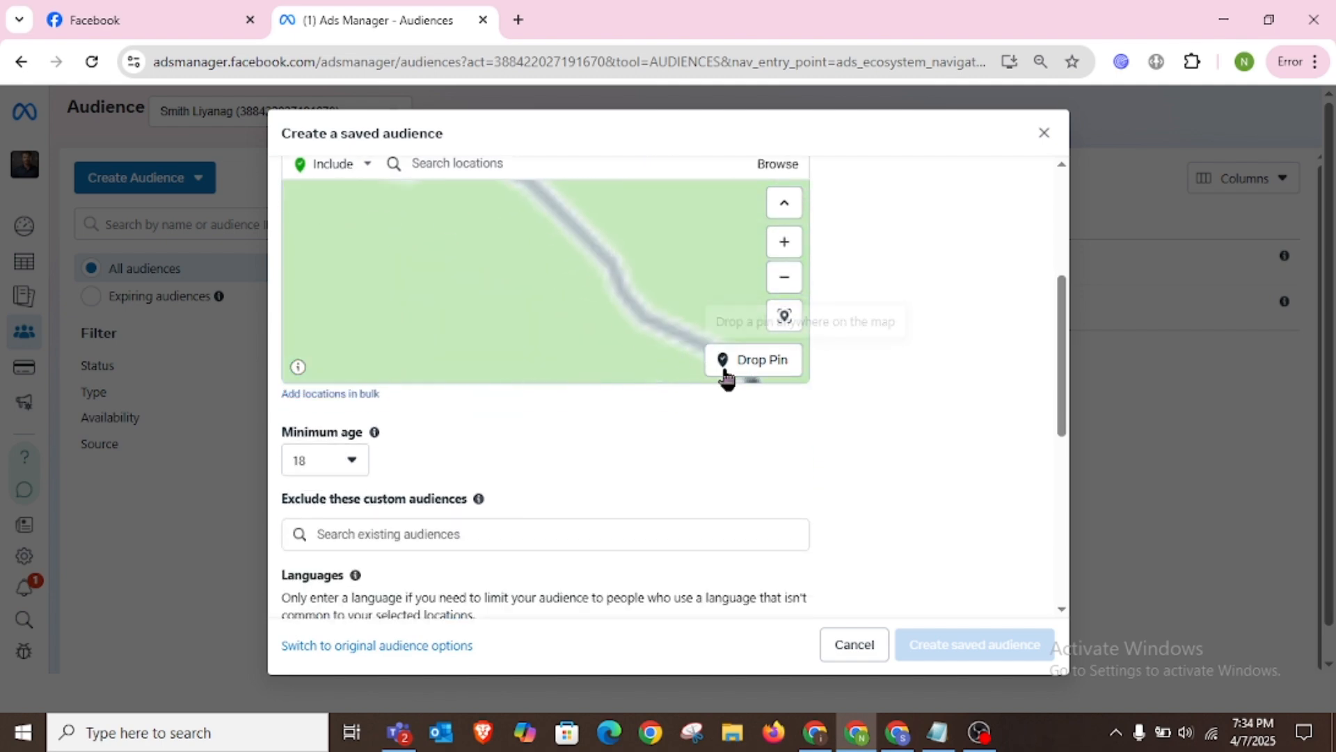
{"action": "scroll", "coordinate": [953, 348], "scroll_direction": "up", "scroll_amount": 3}
{"action": "scroll", "coordinate": [954, 348], "scroll_direction": "up", "scroll_amount": 2}
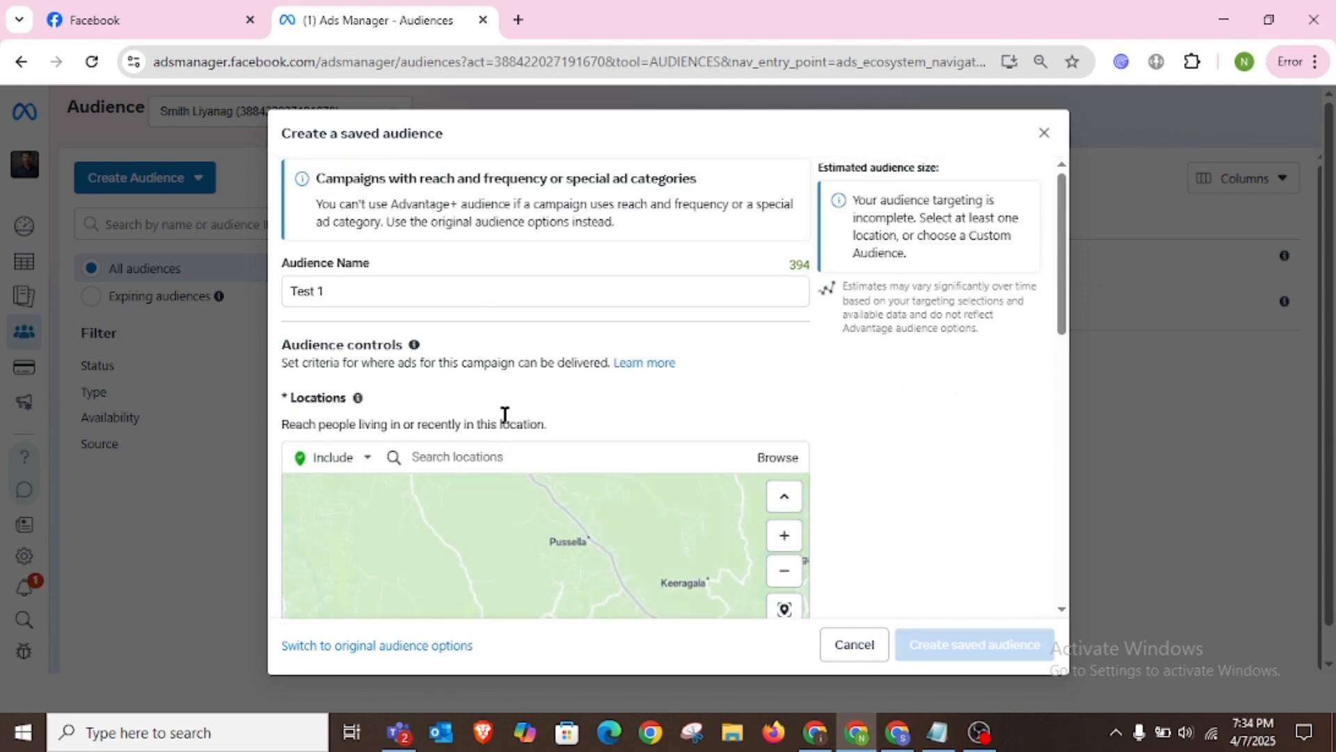
{"action": "scroll", "coordinate": [486, 396], "scroll_direction": "down", "scroll_amount": 5}
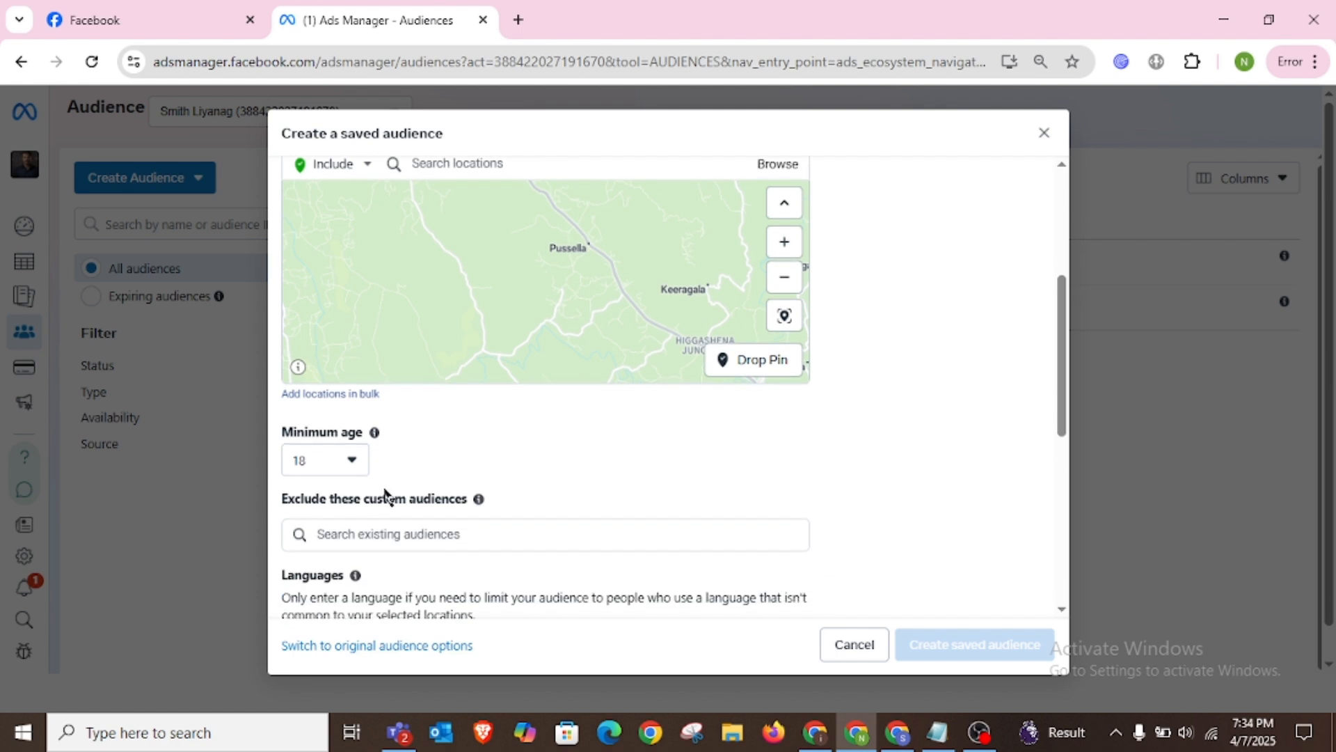
{"action": "left_click", "coordinate": [347, 462]}
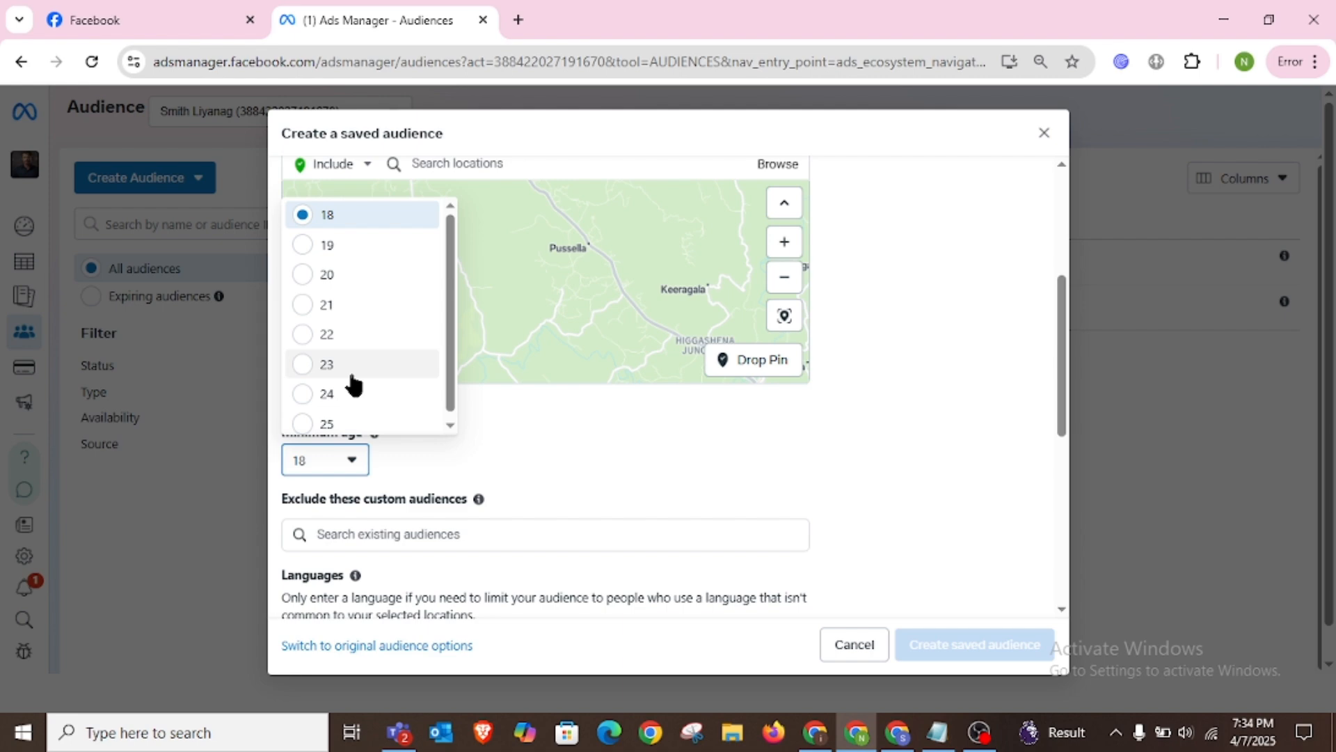
{"action": "scroll", "coordinate": [352, 382], "scroll_direction": "down", "scroll_amount": 1}
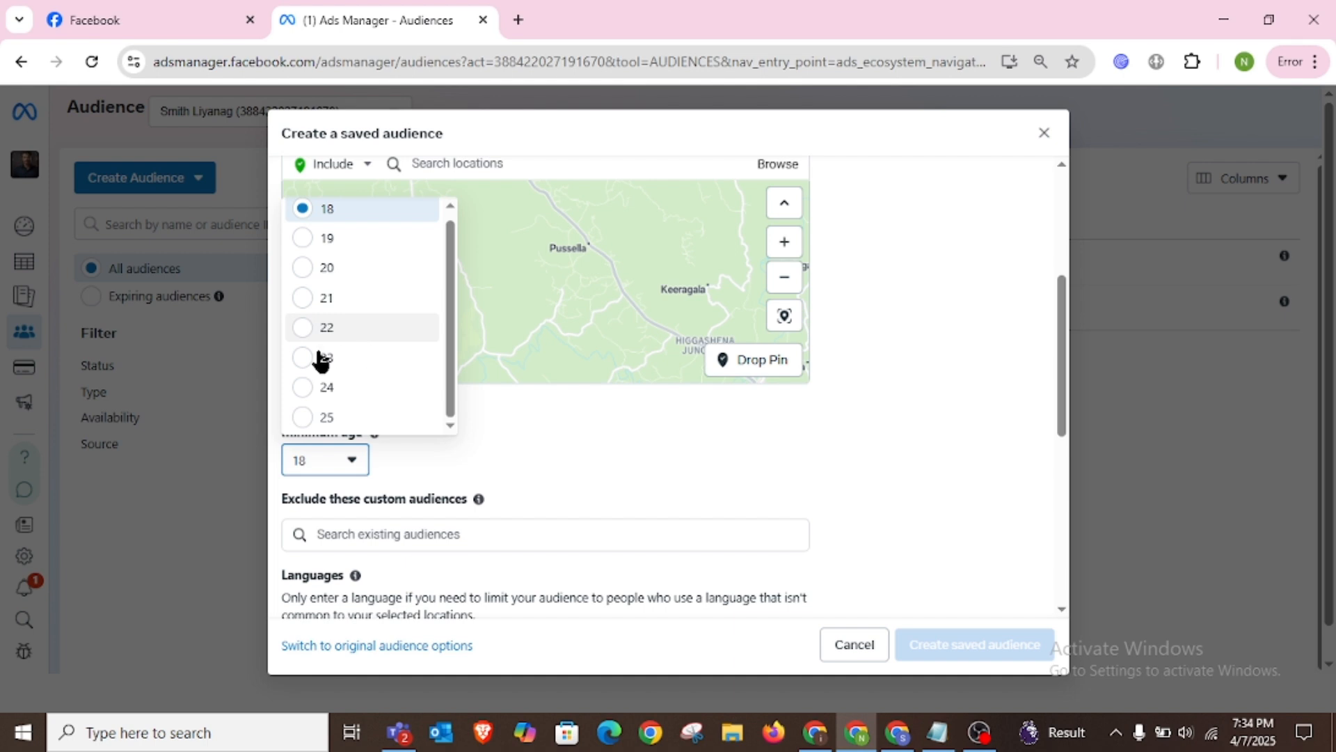
{"action": "left_click", "coordinate": [347, 464]}
{"action": "left_click", "coordinate": [348, 462]}
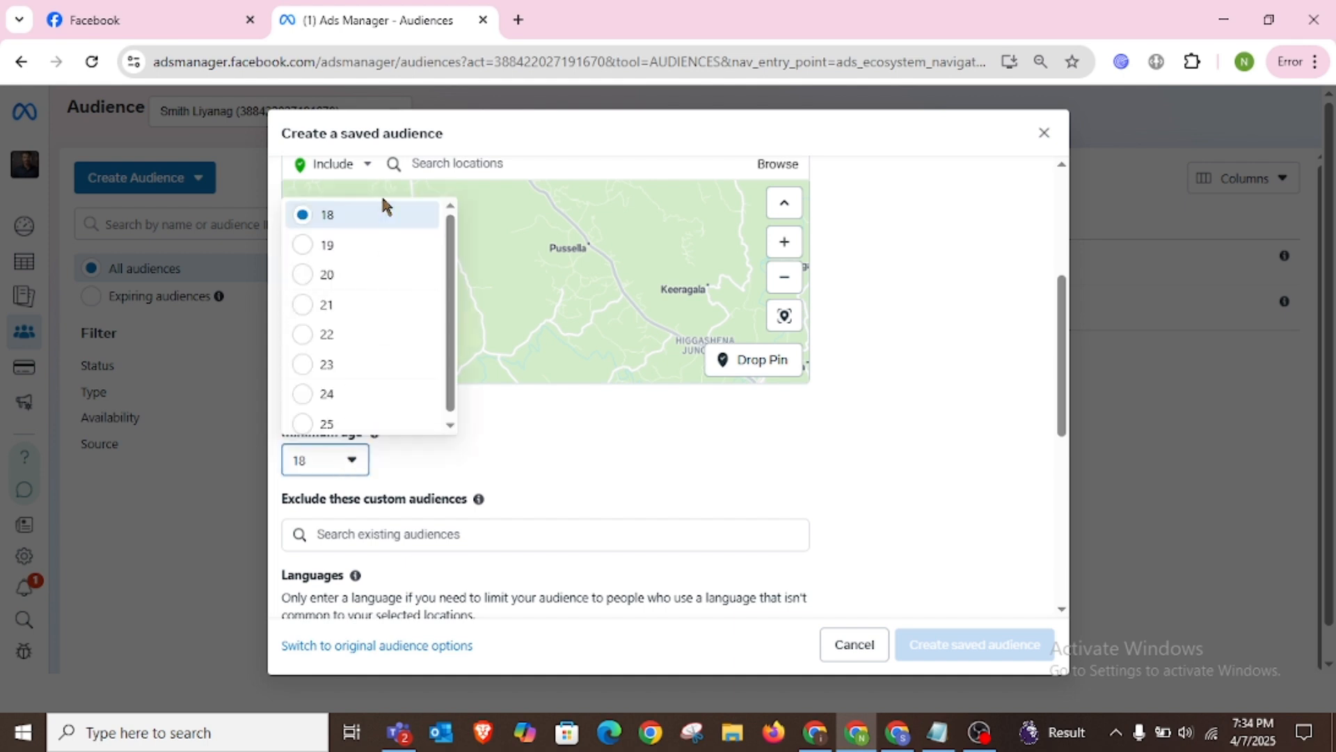
{"action": "left_click", "coordinate": [380, 219]}
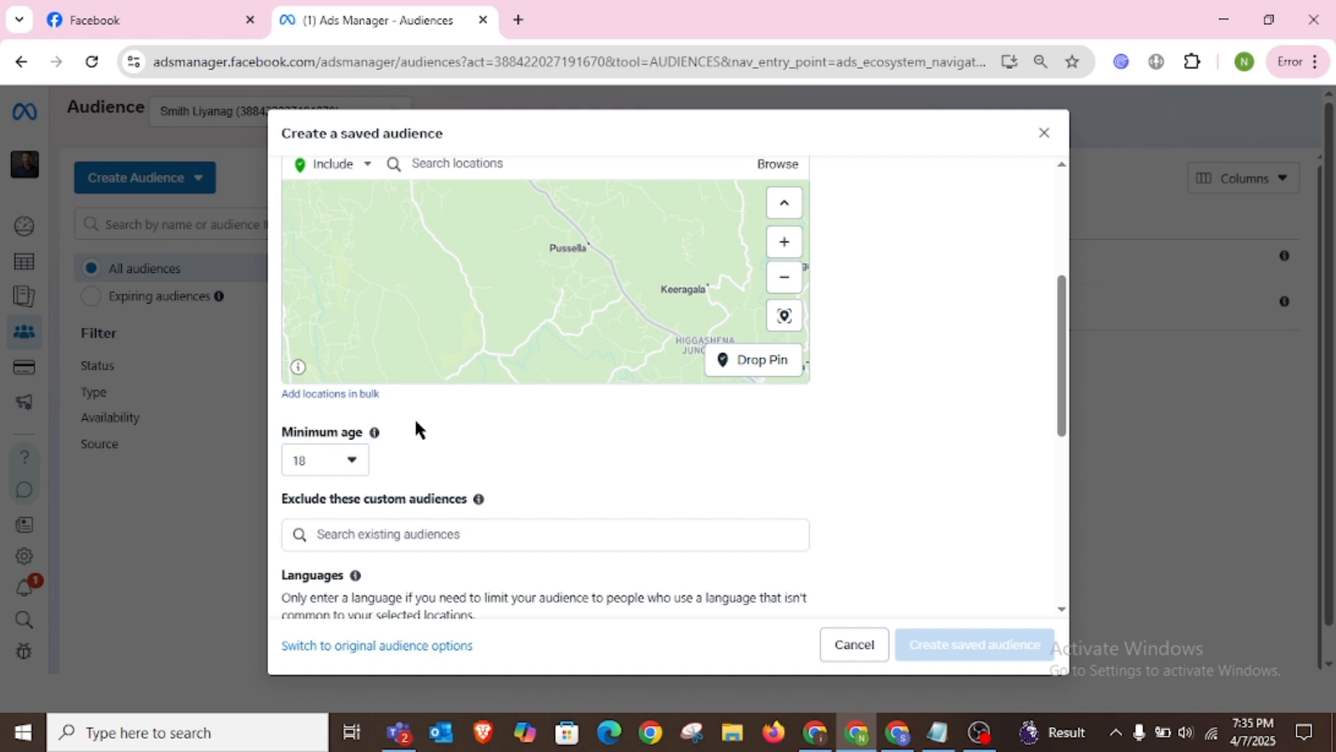
- Examine the custom audience exclusion, language and Advantage+ custom audience settings without choosing anything
{"action": "scroll", "coordinate": [414, 416], "scroll_direction": "down", "scroll_amount": 2}
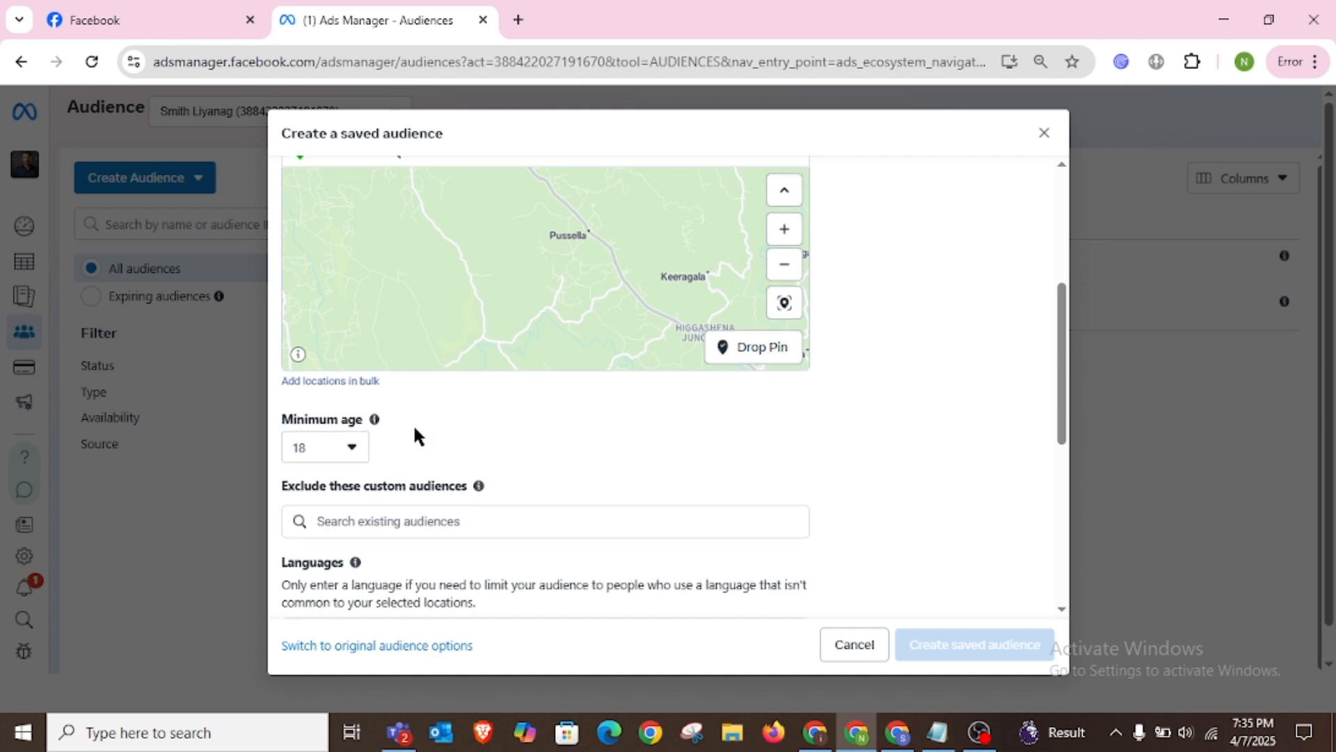
{"action": "scroll", "coordinate": [376, 371], "scroll_direction": "down", "scroll_amount": 2}
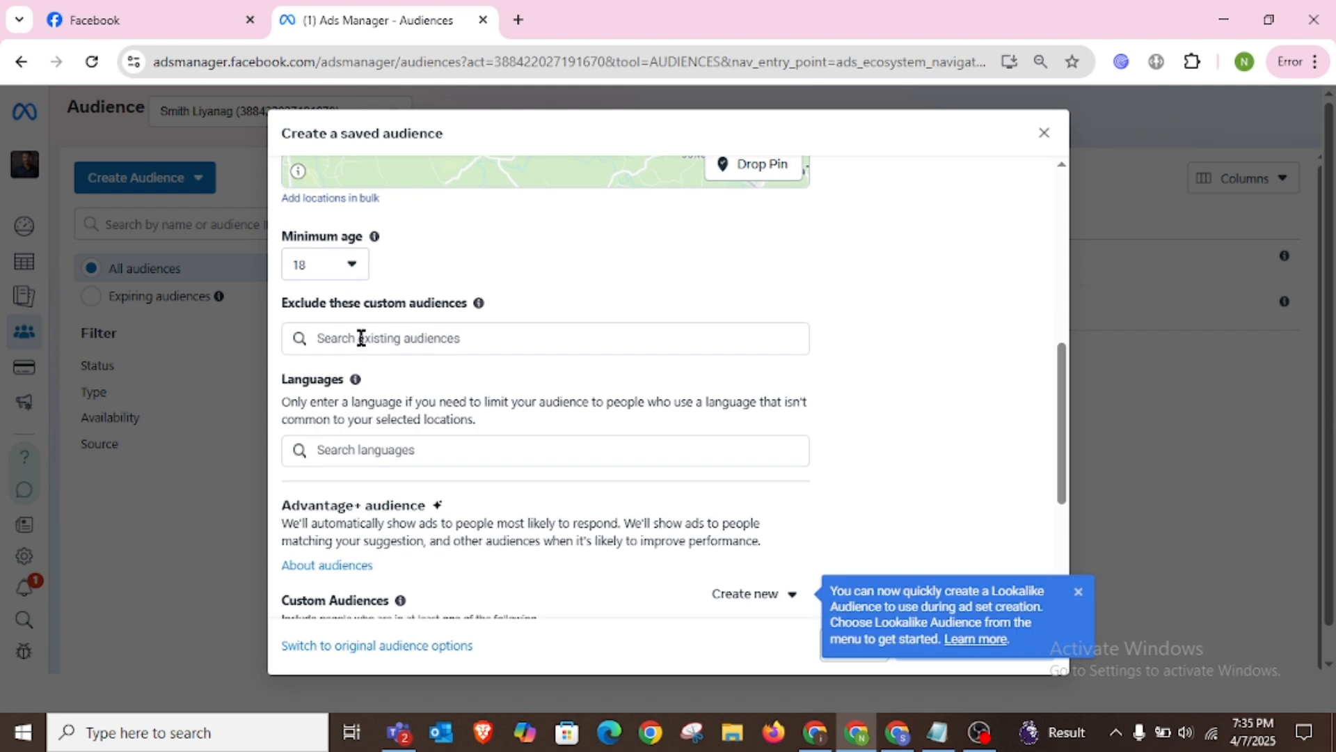
{"action": "left_click", "coordinate": [415, 341]}
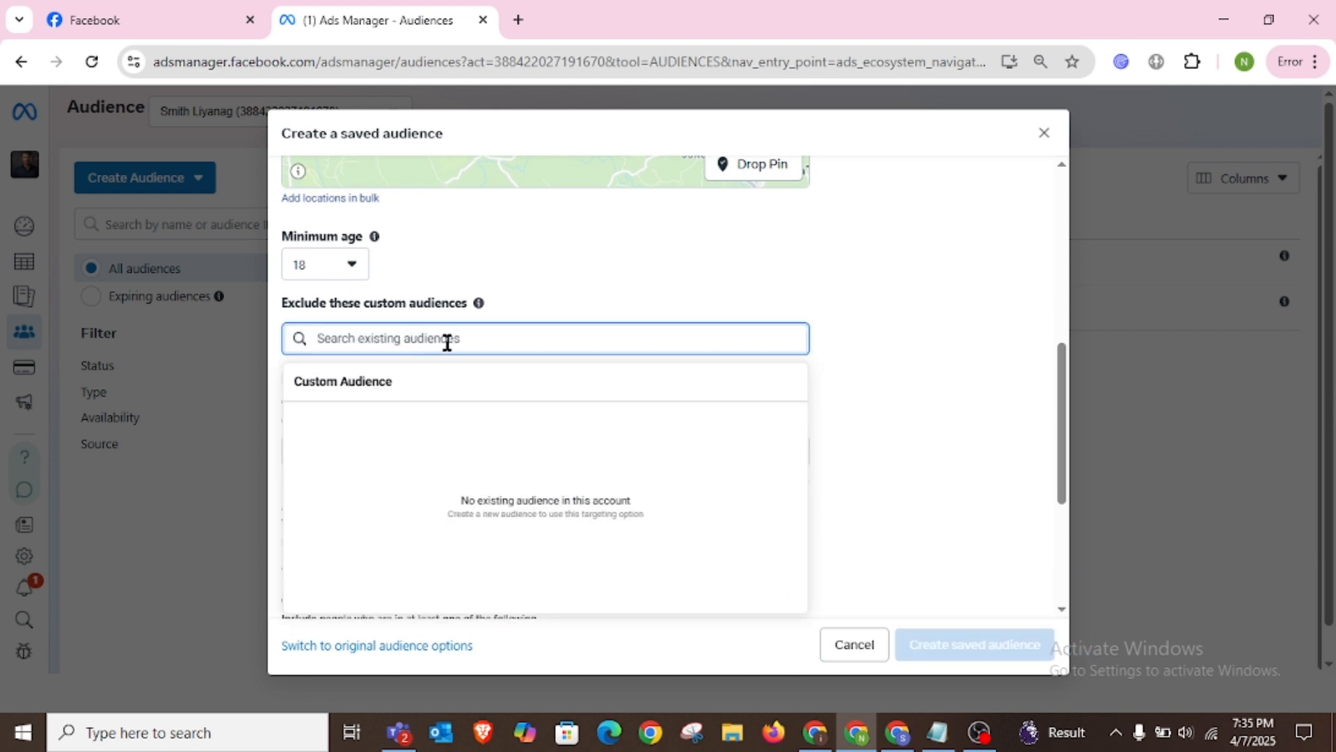
{"action": "left_click", "coordinate": [574, 286]}
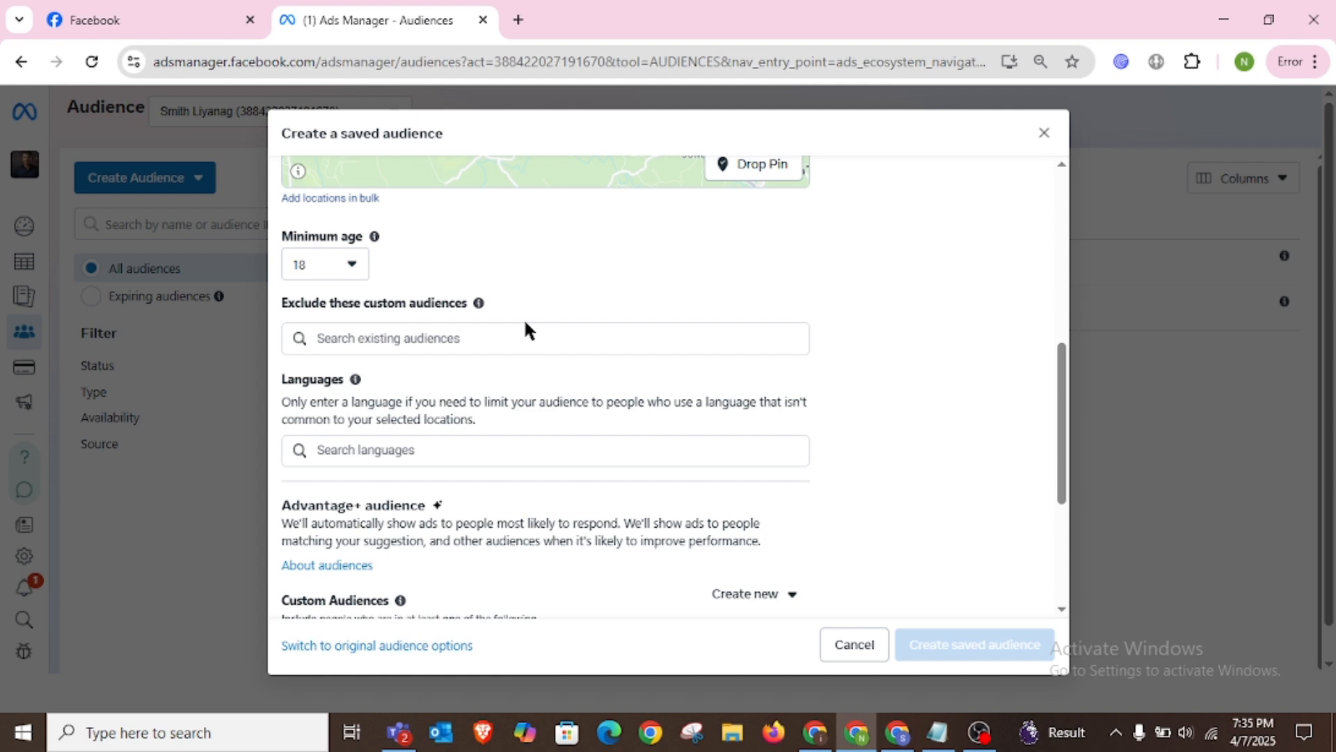
{"action": "scroll", "coordinate": [547, 390], "scroll_direction": "down", "scroll_amount": 1}
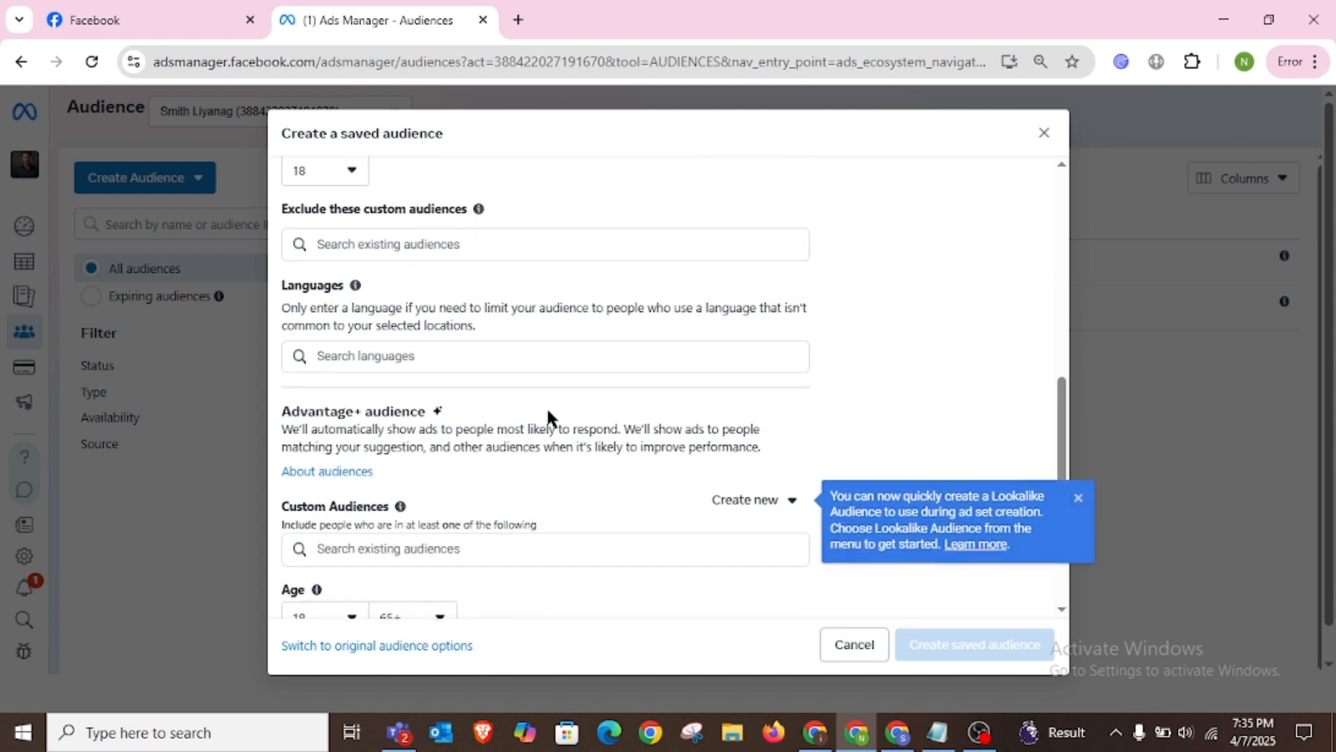
{"action": "left_click", "coordinate": [386, 355]}
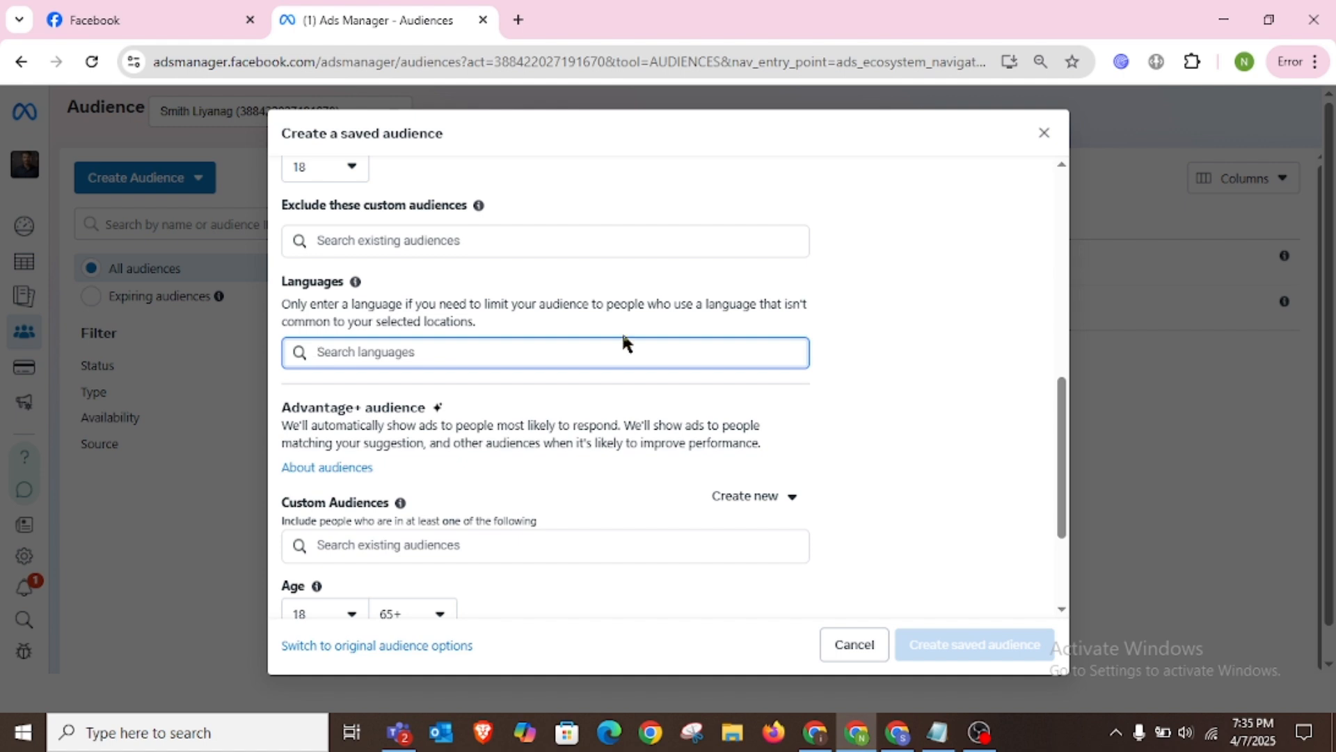
{"action": "scroll", "coordinate": [624, 341], "scroll_direction": "down", "scroll_amount": 1}
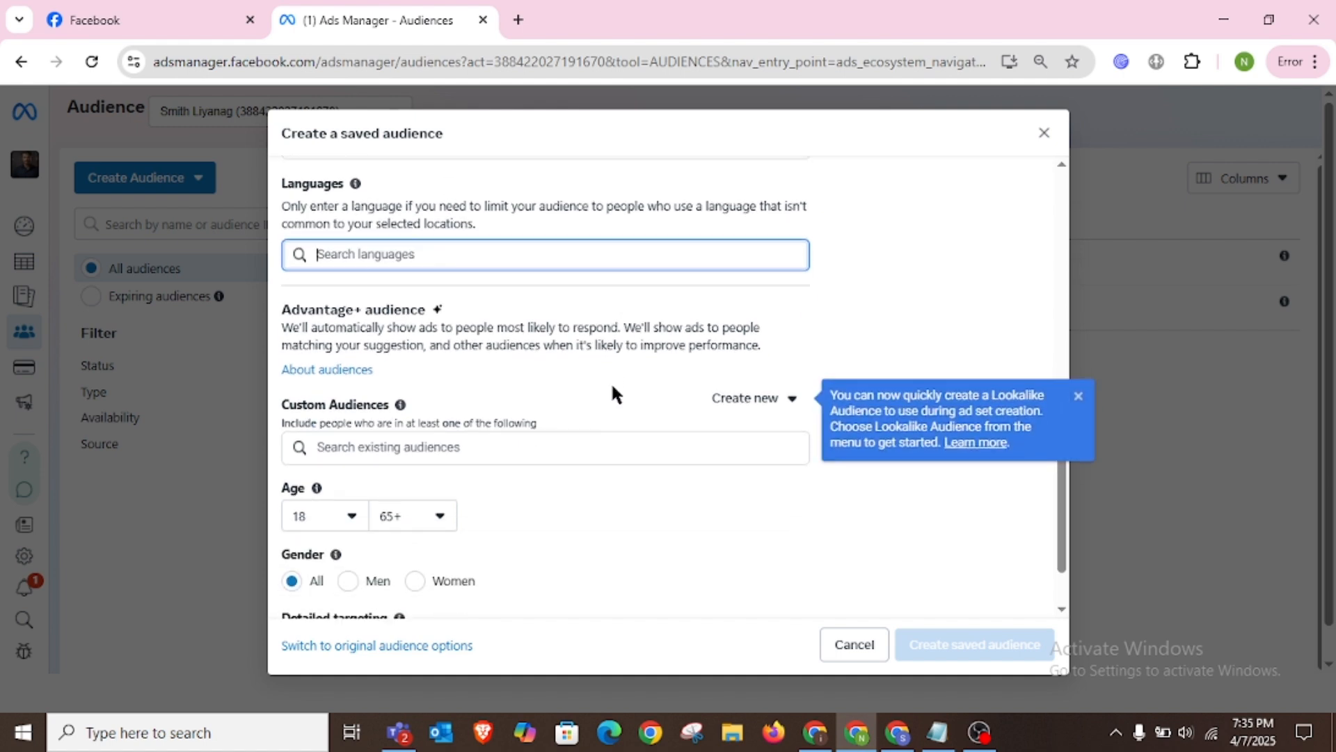
{"action": "left_click", "coordinate": [1073, 411]}
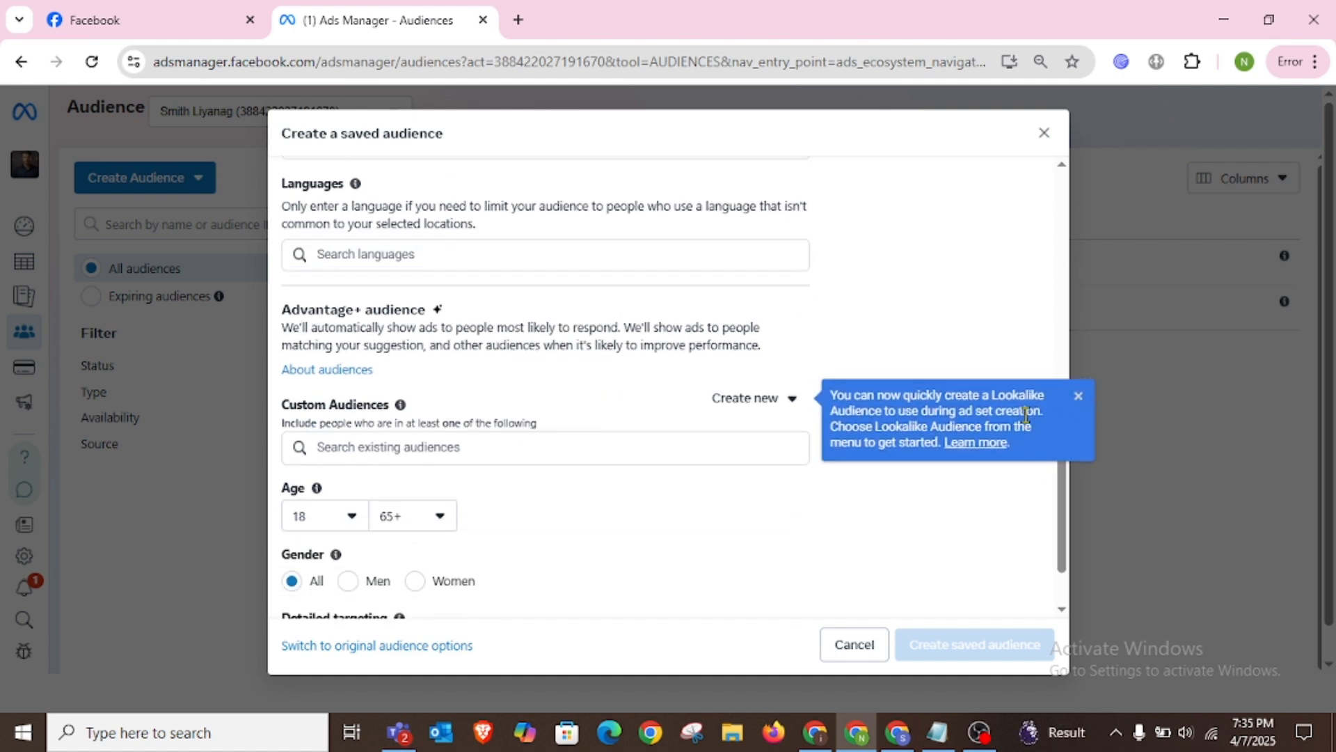
{"action": "left_click", "coordinate": [397, 448]}
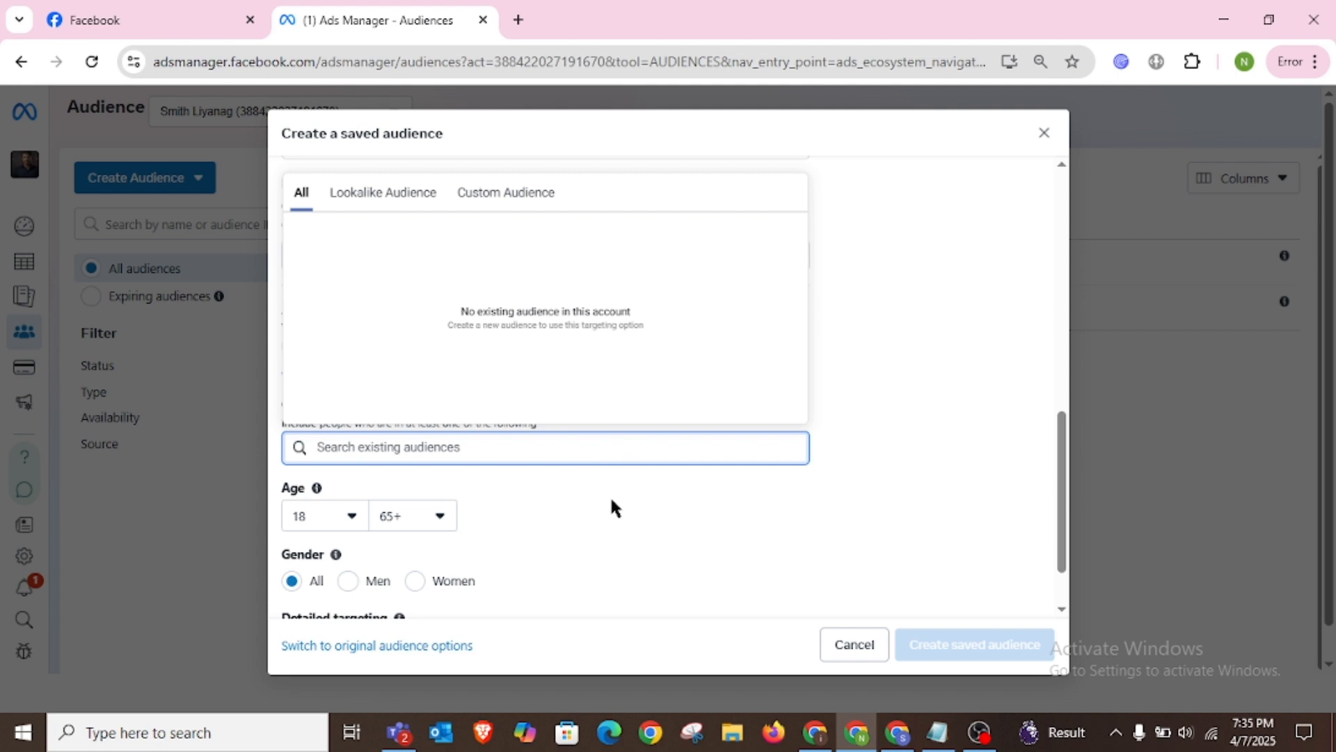
- Set the audience's maximum age to 28 and dismiss the Lookalike Audience tip
{"action": "left_click", "coordinate": [687, 513]}
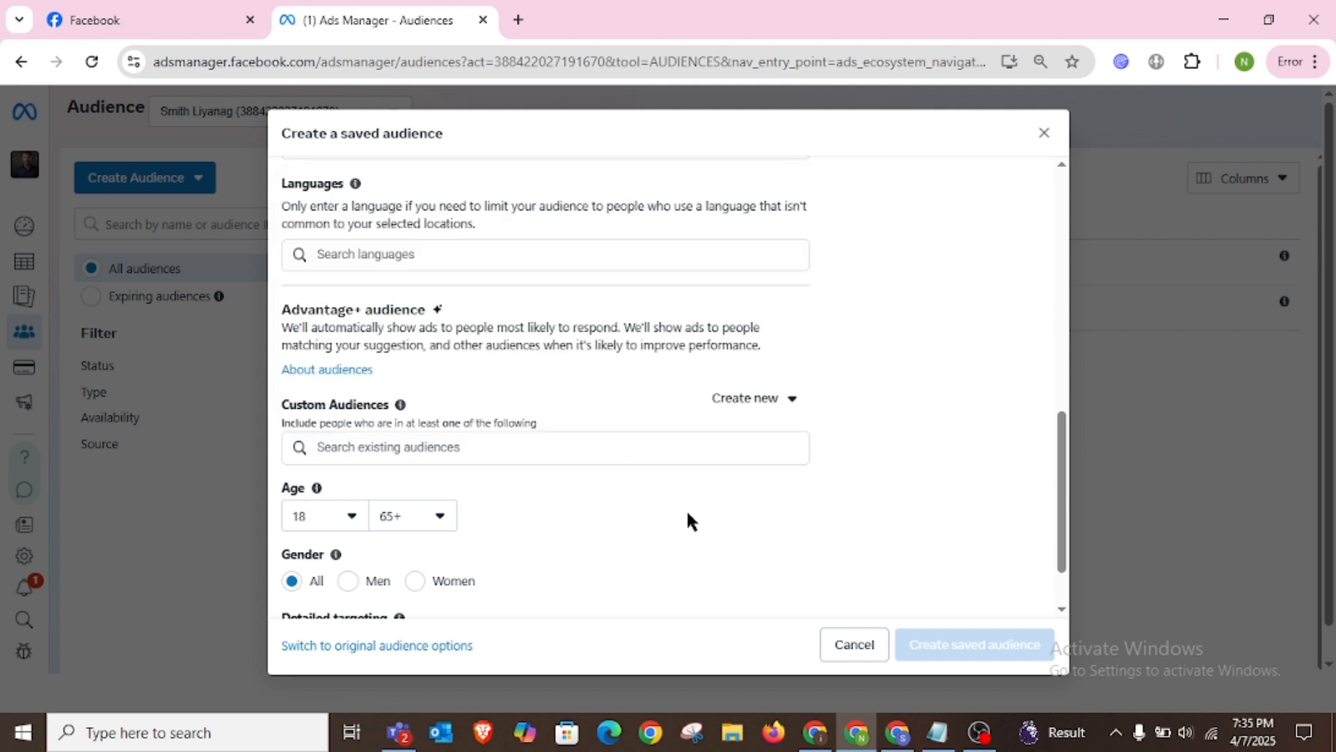
{"action": "scroll", "coordinate": [542, 483], "scroll_direction": "down", "scroll_amount": 2}
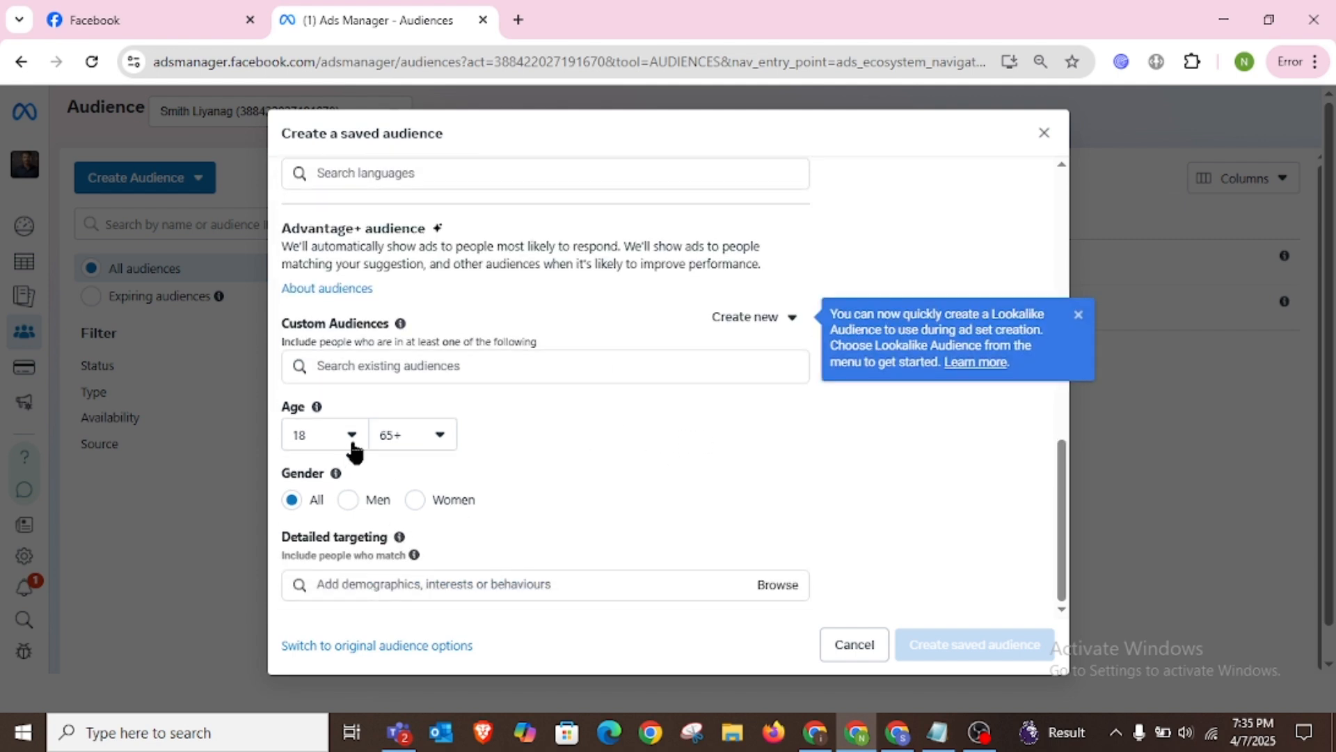
{"action": "left_click", "coordinate": [427, 444]}
{"action": "scroll", "coordinate": [435, 561], "scroll_direction": "up", "scroll_amount": 8}
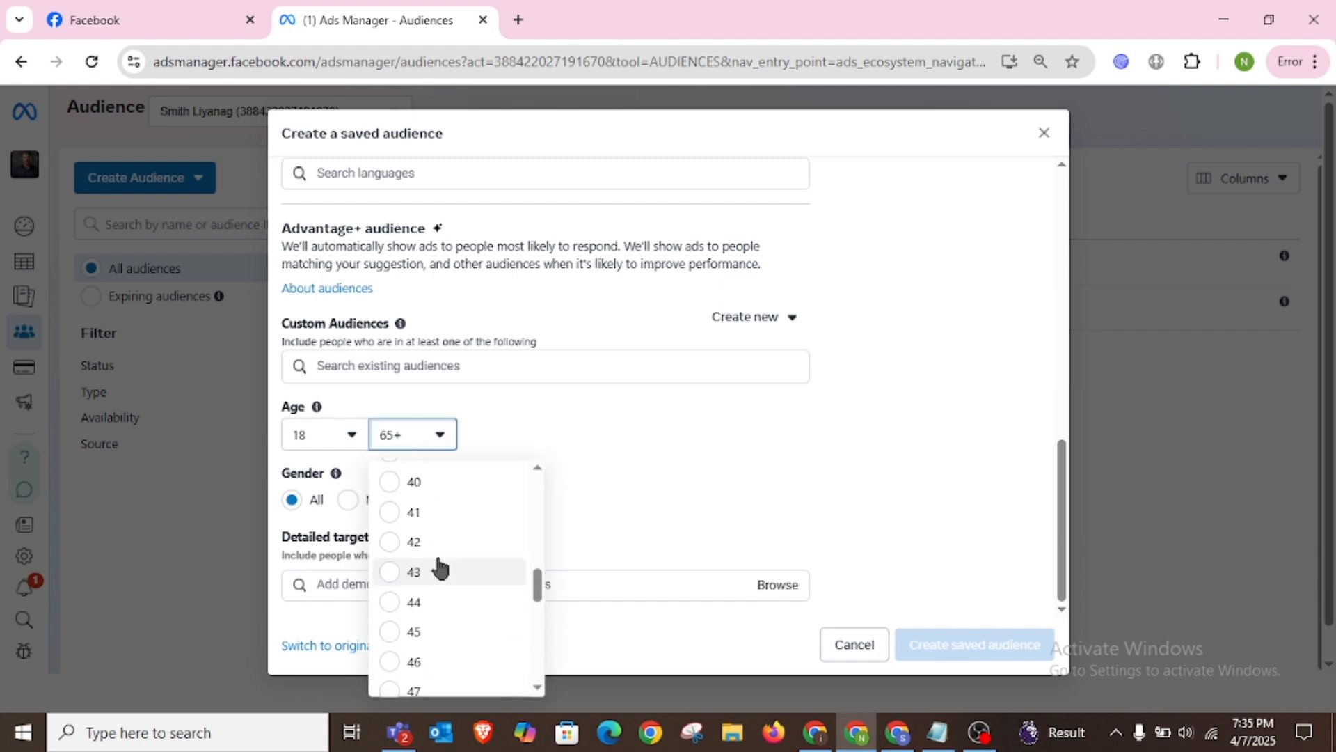
{"action": "scroll", "coordinate": [438, 564], "scroll_direction": "up", "scroll_amount": 5}
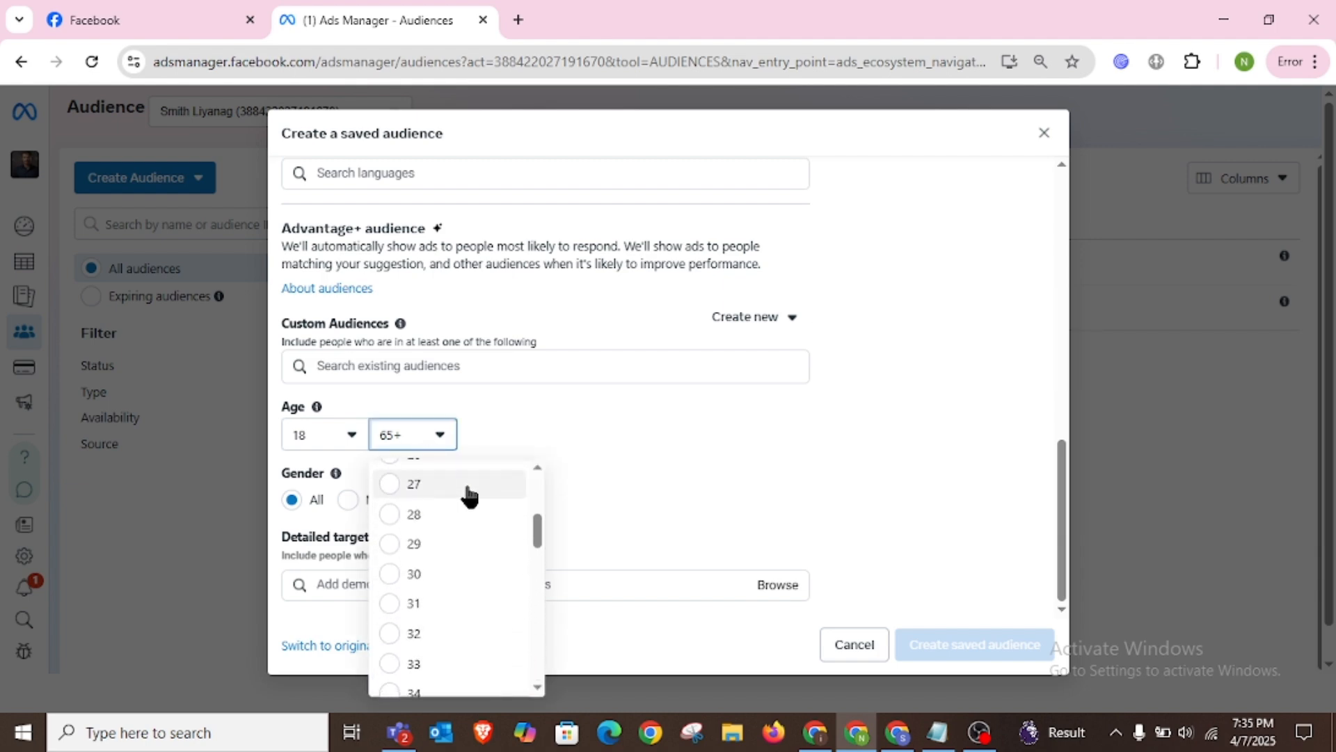
{"action": "left_click", "coordinate": [390, 521]}
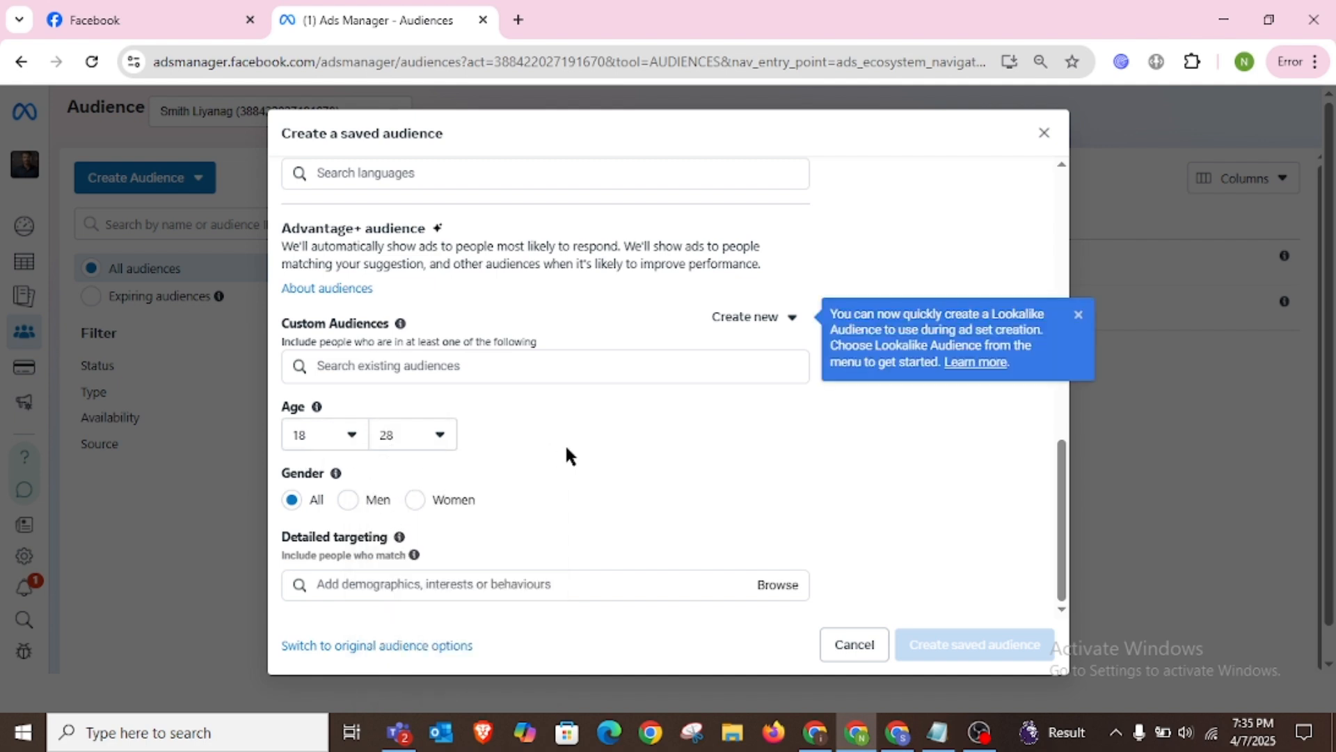
{"action": "left_click", "coordinate": [1078, 314]}
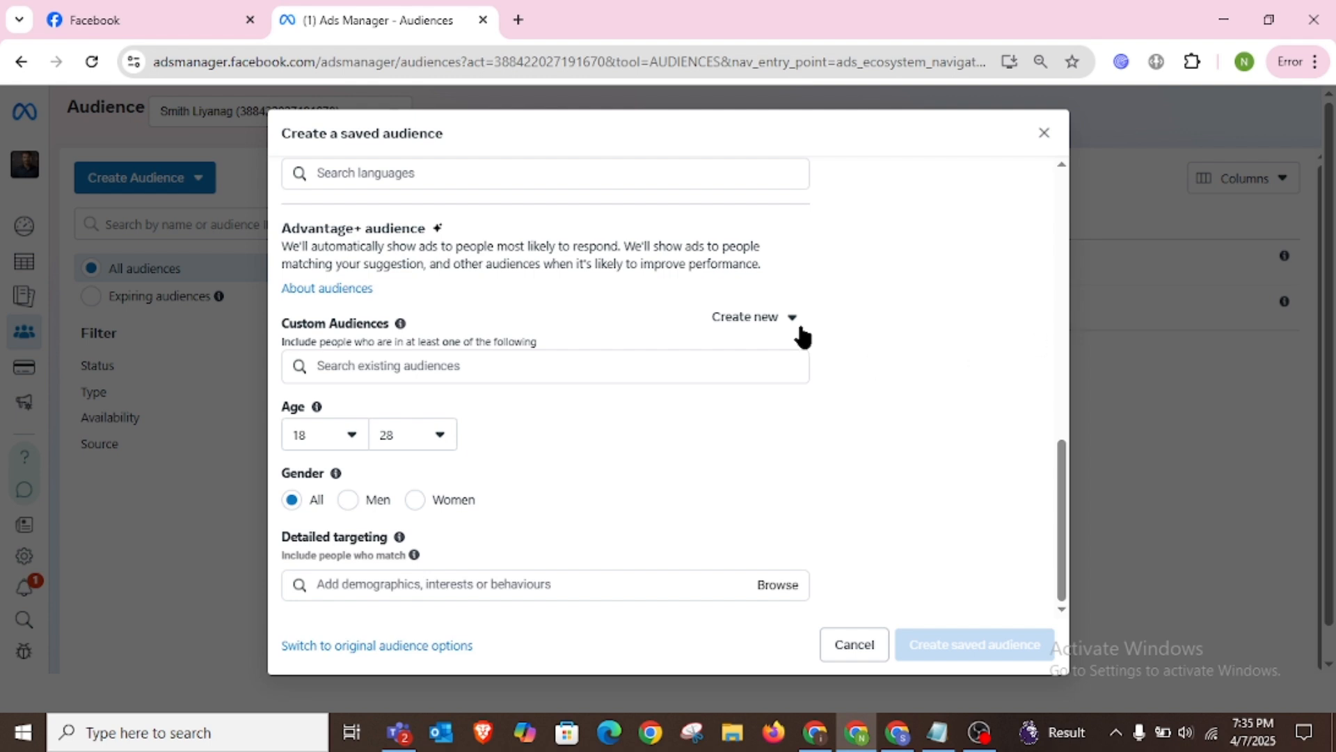
- Try the Women gender option and set the gender back to All
{"action": "left_click", "coordinate": [781, 327]}
{"action": "mouse_move", "coordinate": [414, 555]}
{"action": "left_click", "coordinate": [416, 507]}
{"action": "left_click", "coordinate": [293, 502]}
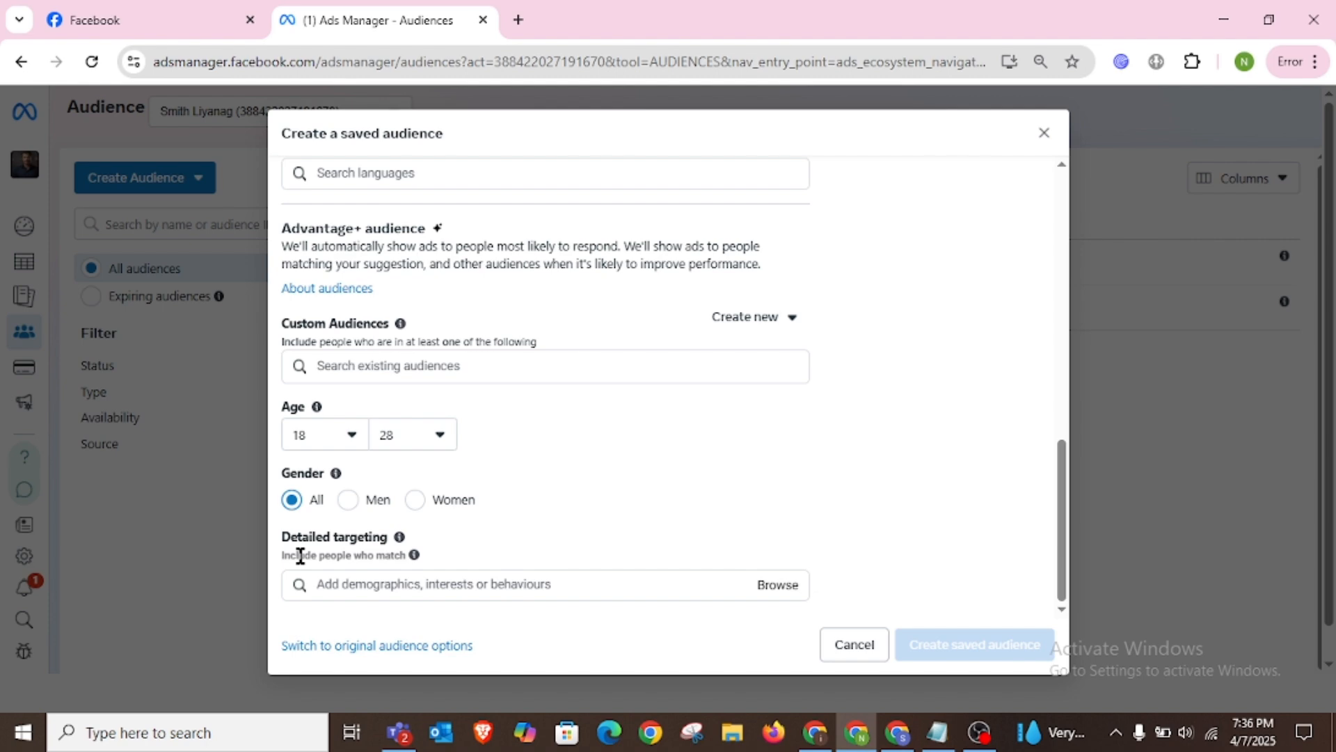
- Examine the detailed targeting section and browse its Demographics and Interests categories without choosing anything
{"action": "scroll", "coordinate": [344, 268], "scroll_direction": "up", "scroll_amount": 4}
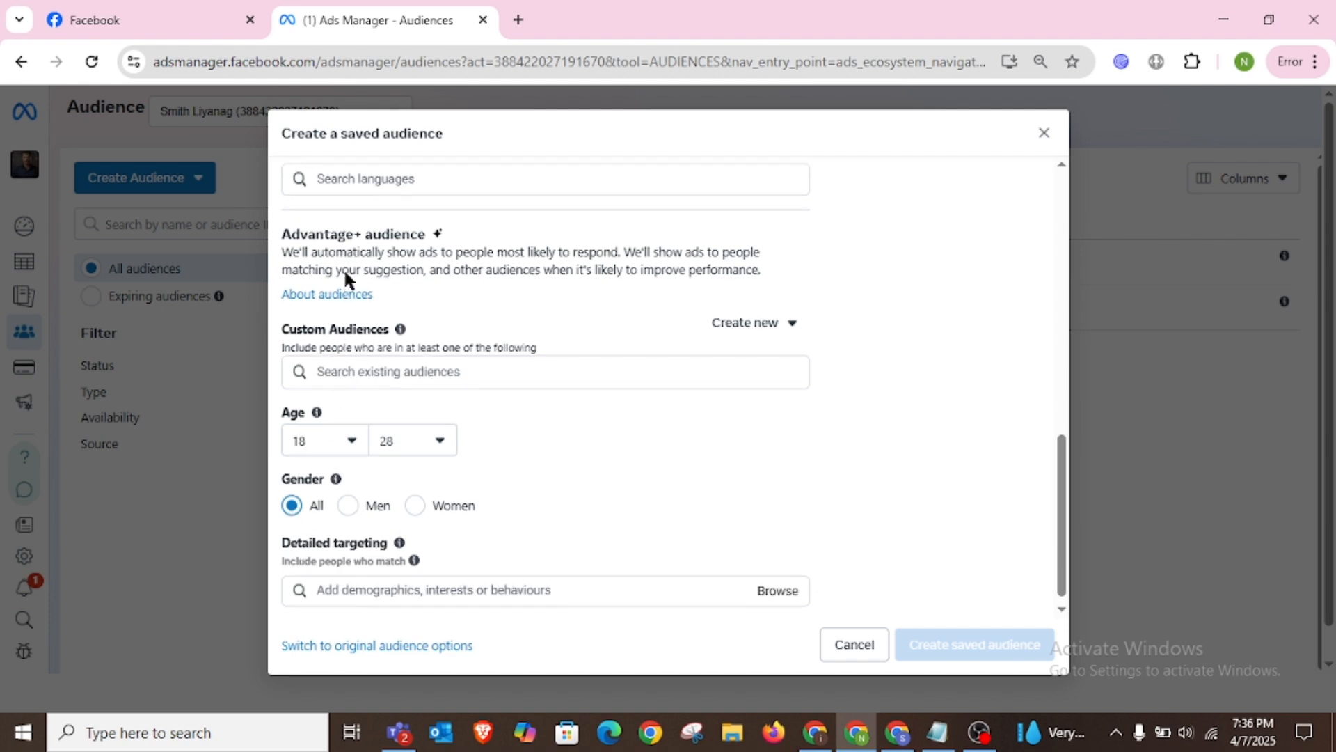
{"action": "scroll", "coordinate": [348, 282], "scroll_direction": "up", "scroll_amount": 1}
{"action": "scroll", "coordinate": [369, 337], "scroll_direction": "down", "scroll_amount": 5}
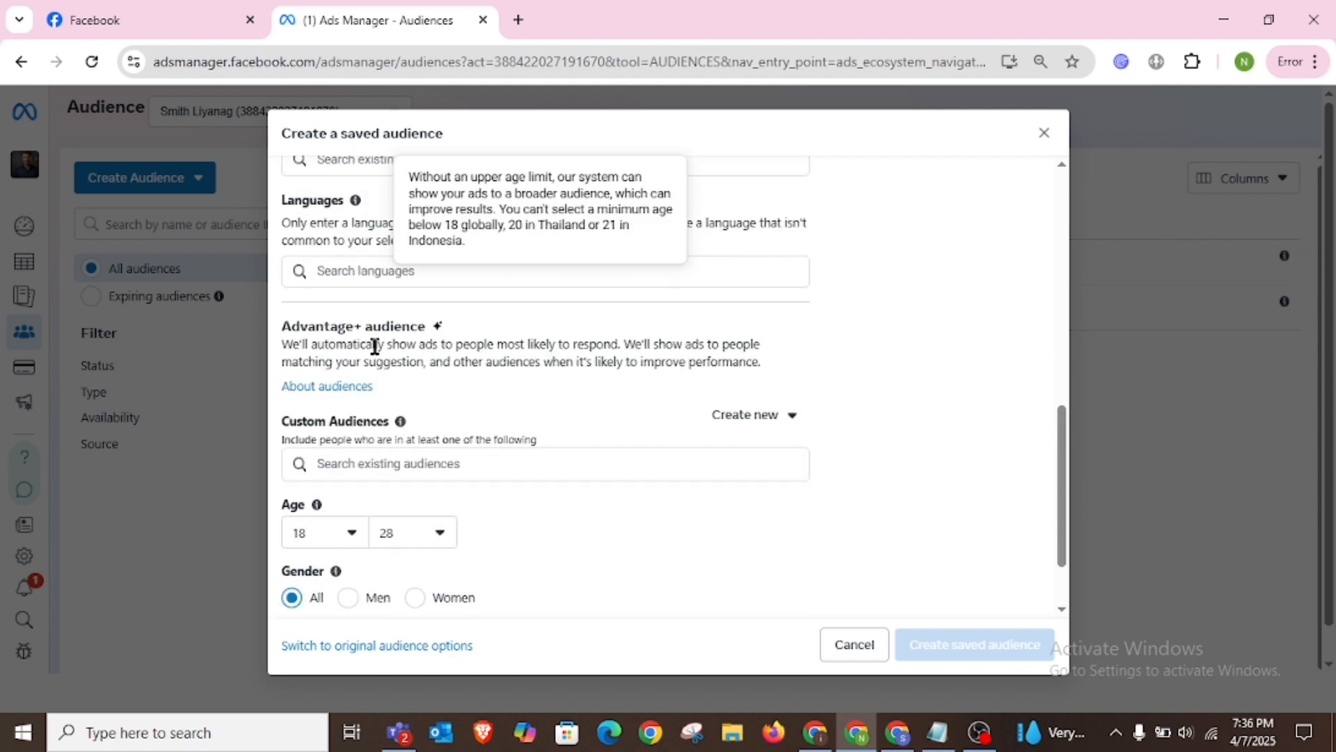
{"action": "triple_click", "coordinate": [304, 541]}
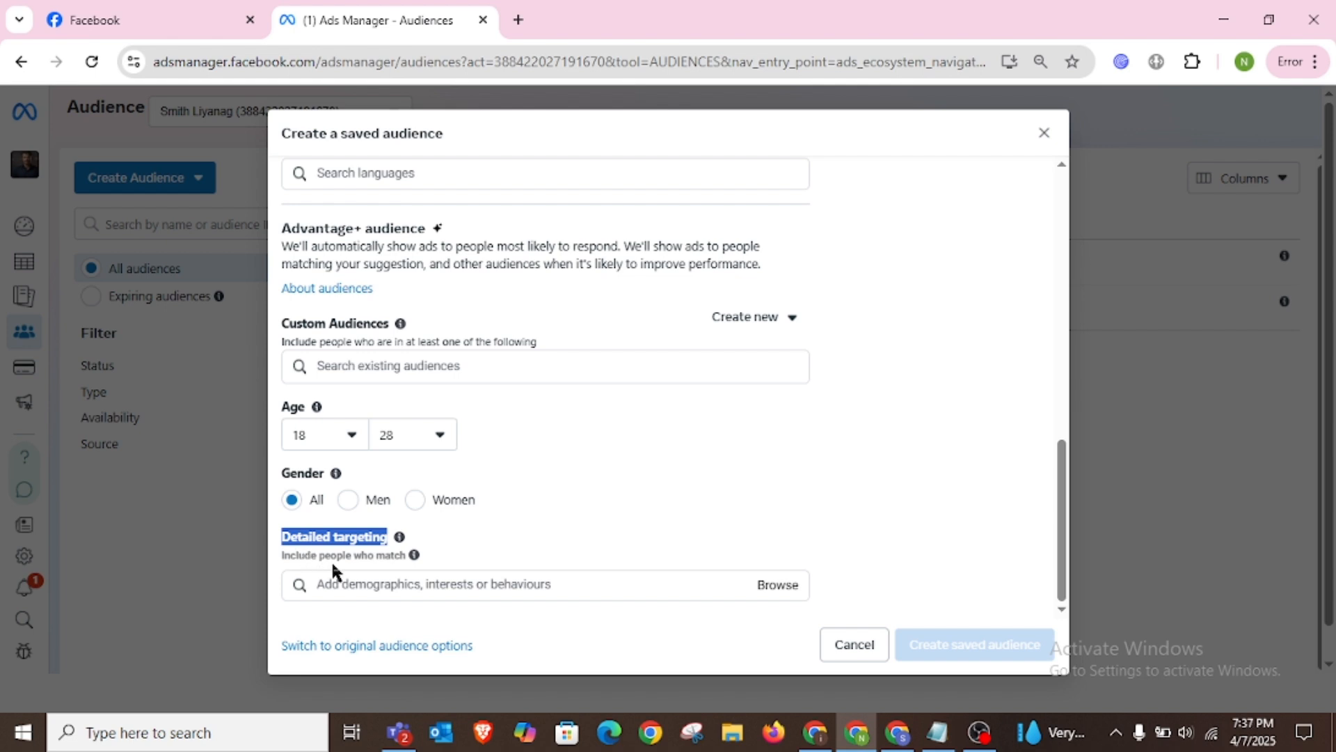
{"action": "left_click", "coordinate": [347, 582]}
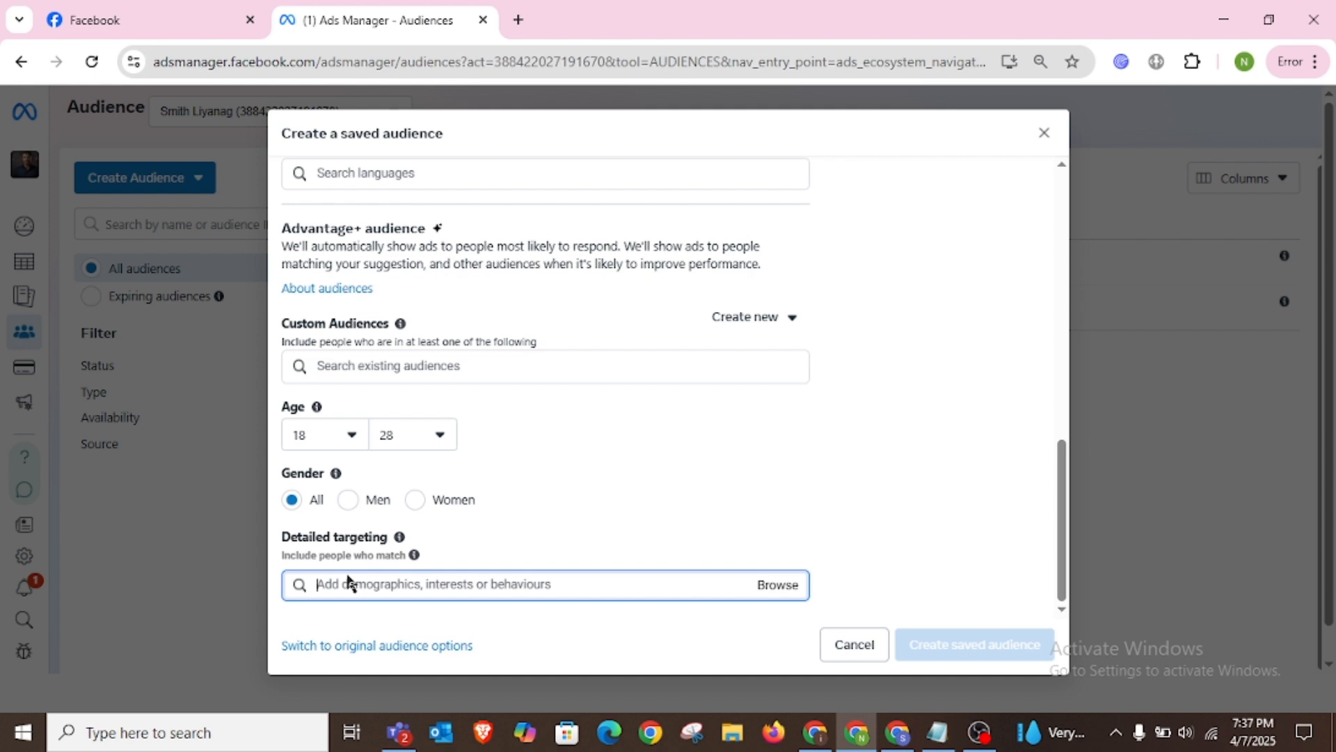
{"action": "left_click", "coordinate": [778, 588]}
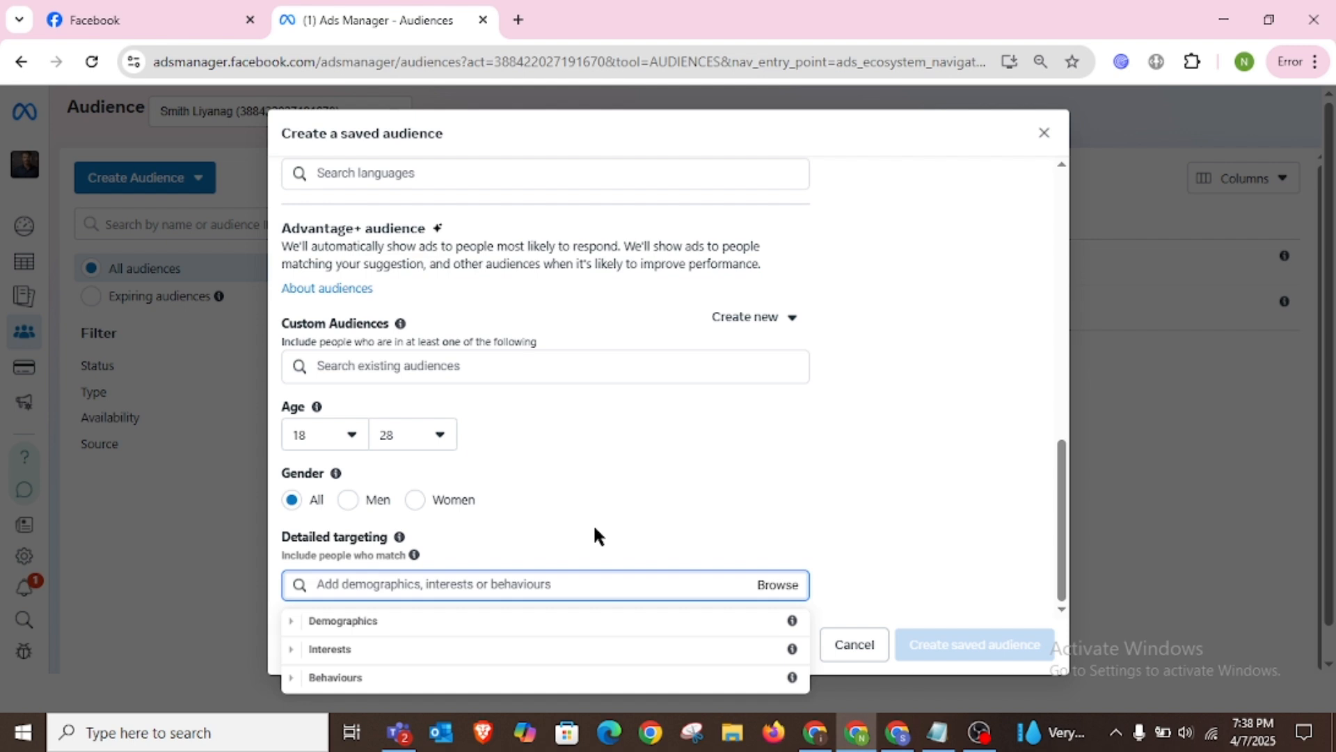
{"action": "left_click", "coordinate": [292, 621]}
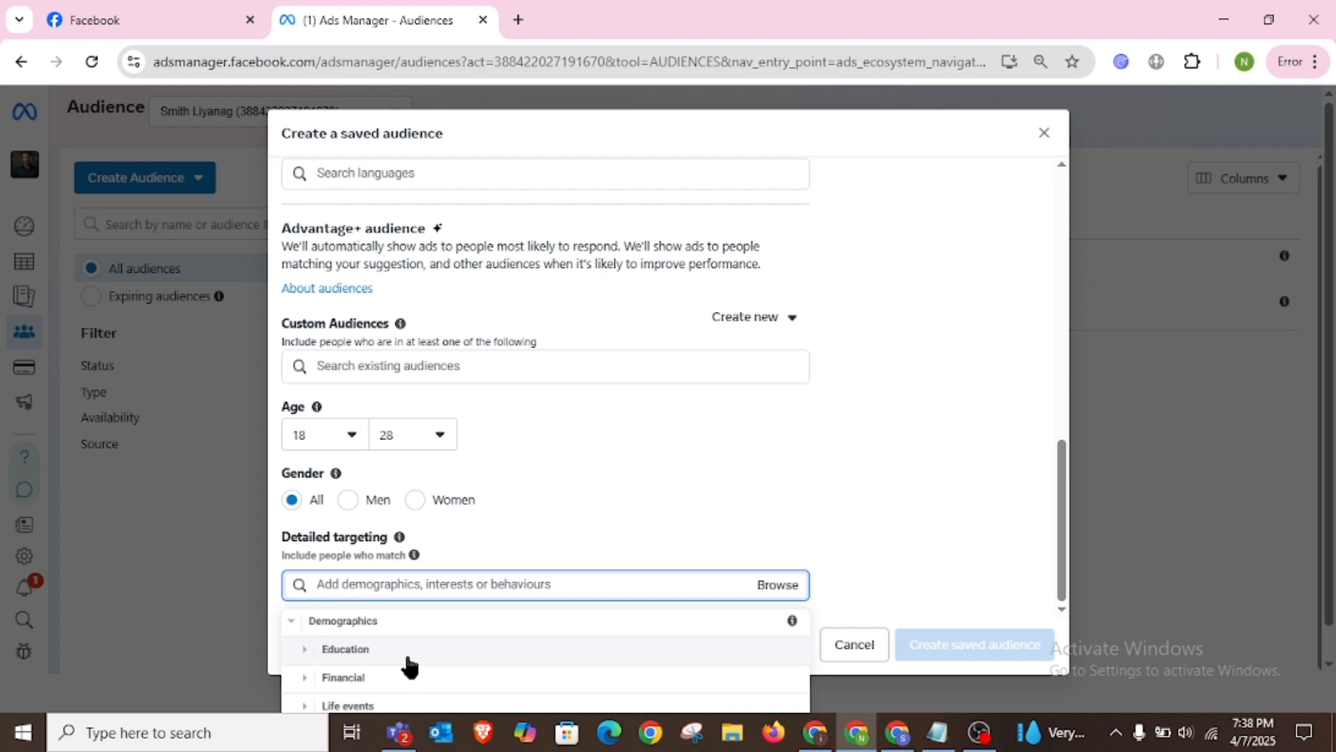
{"action": "left_click", "coordinate": [291, 623]}
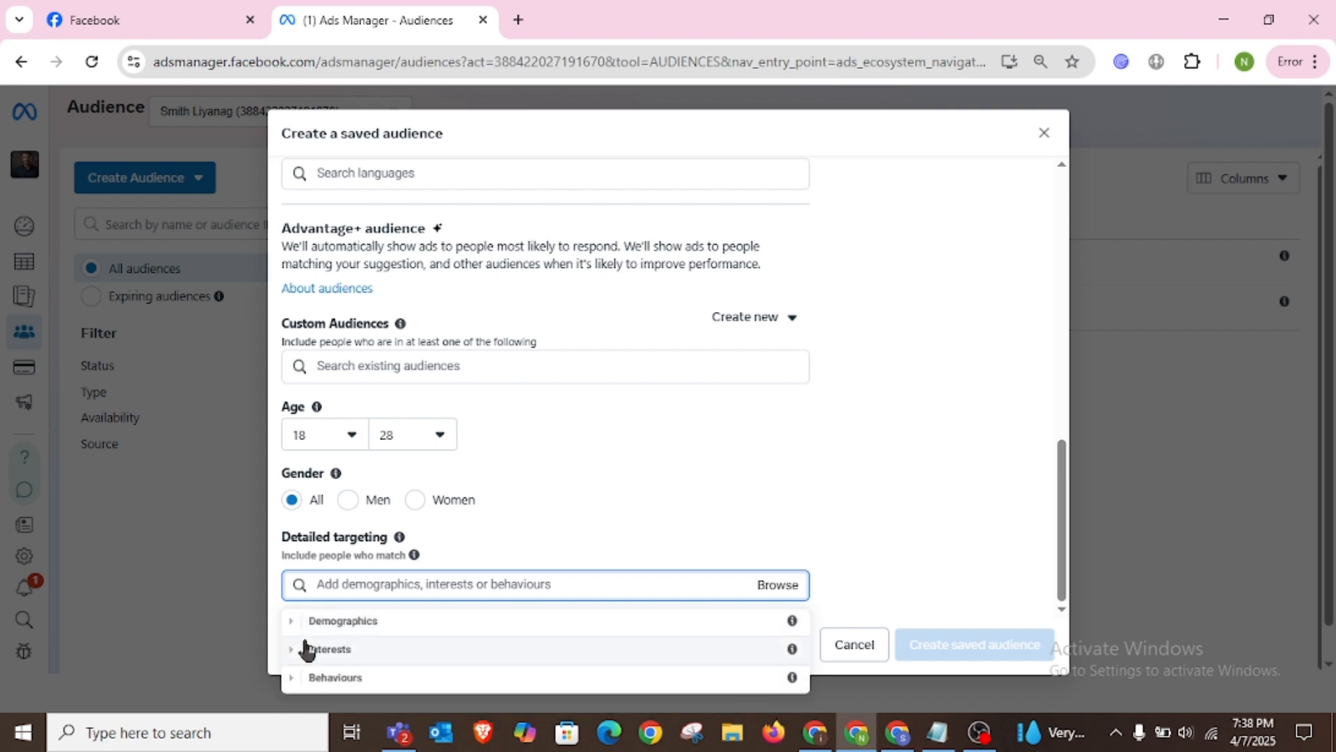
{"action": "left_click", "coordinate": [291, 652]}
{"action": "scroll", "coordinate": [388, 651], "scroll_direction": "down", "scroll_amount": 1}
{"action": "scroll", "coordinate": [334, 664], "scroll_direction": "up", "scroll_amount": 2}
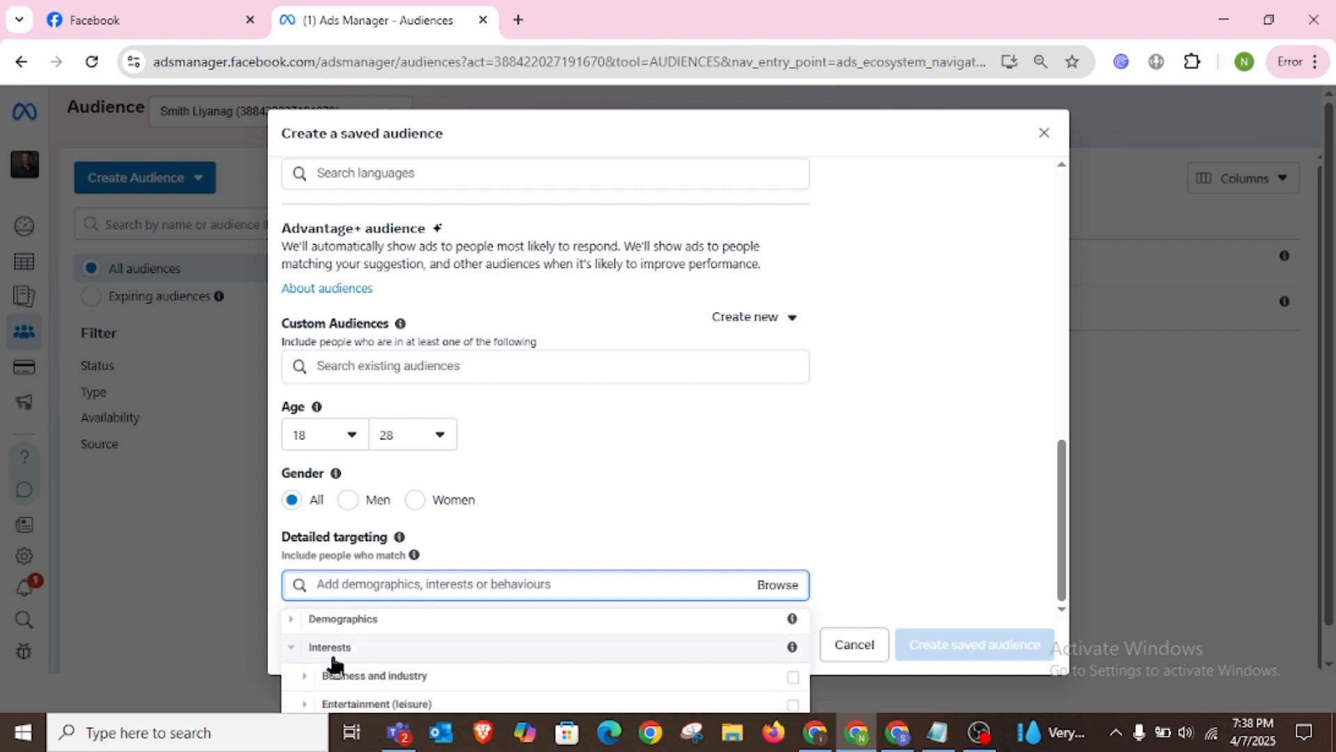
{"action": "left_click", "coordinate": [292, 653]}
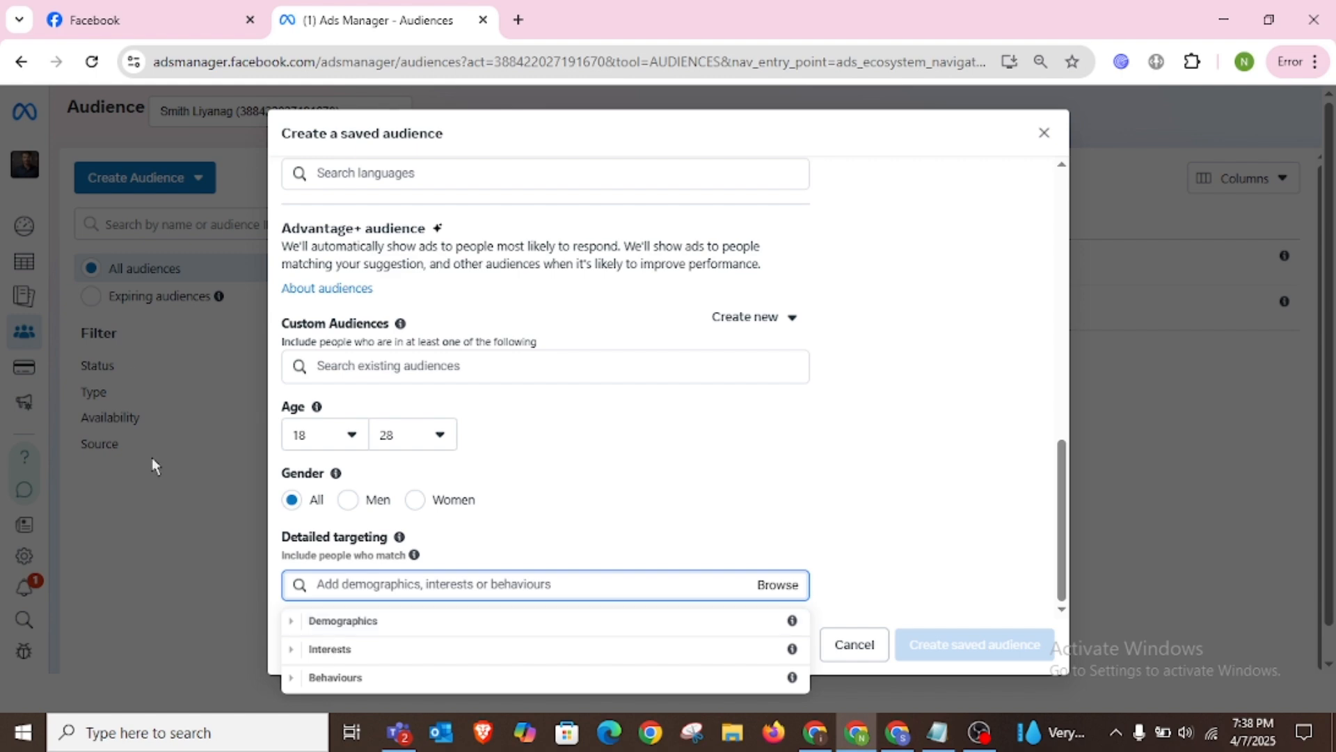
- Switch to the Fashion Cove Facebook page and look at its computer transparent sunglass post
{"action": "left_click", "coordinate": [91, 20]}
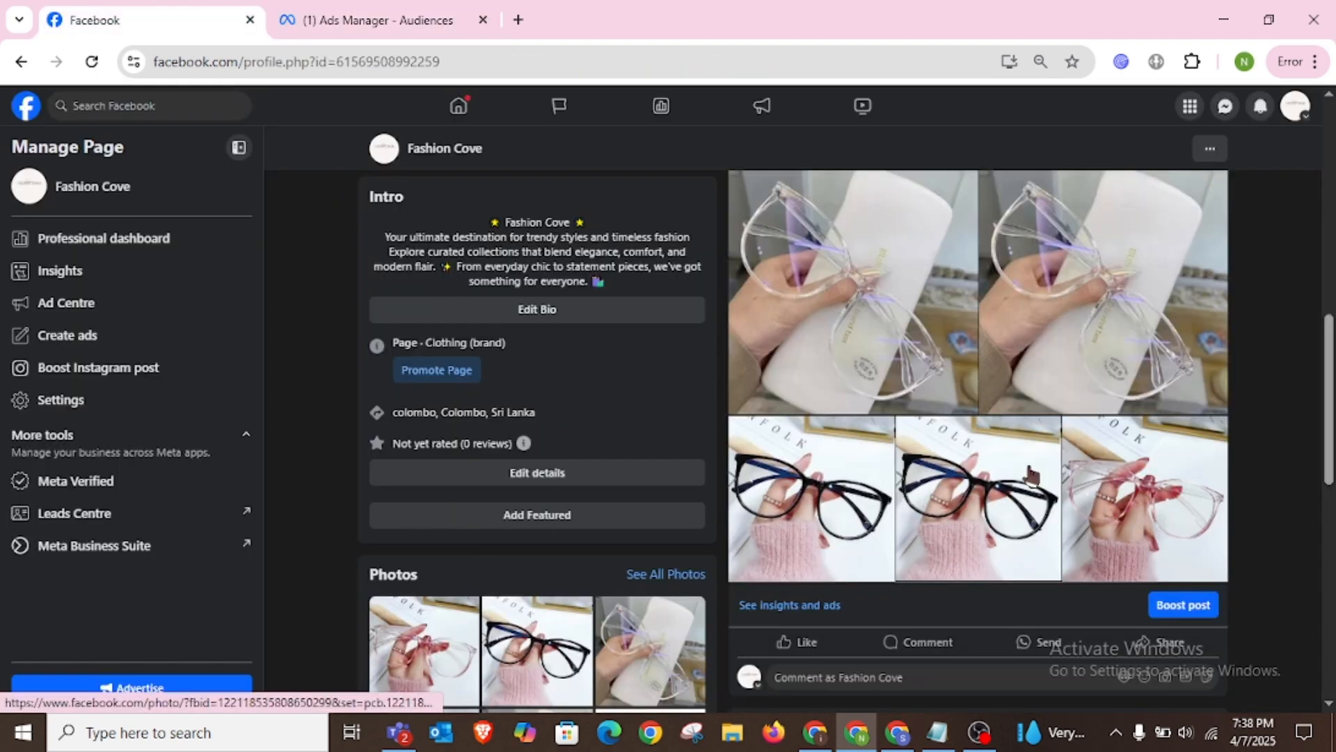
{"action": "scroll", "coordinate": [1031, 477], "scroll_direction": "up", "scroll_amount": 1}
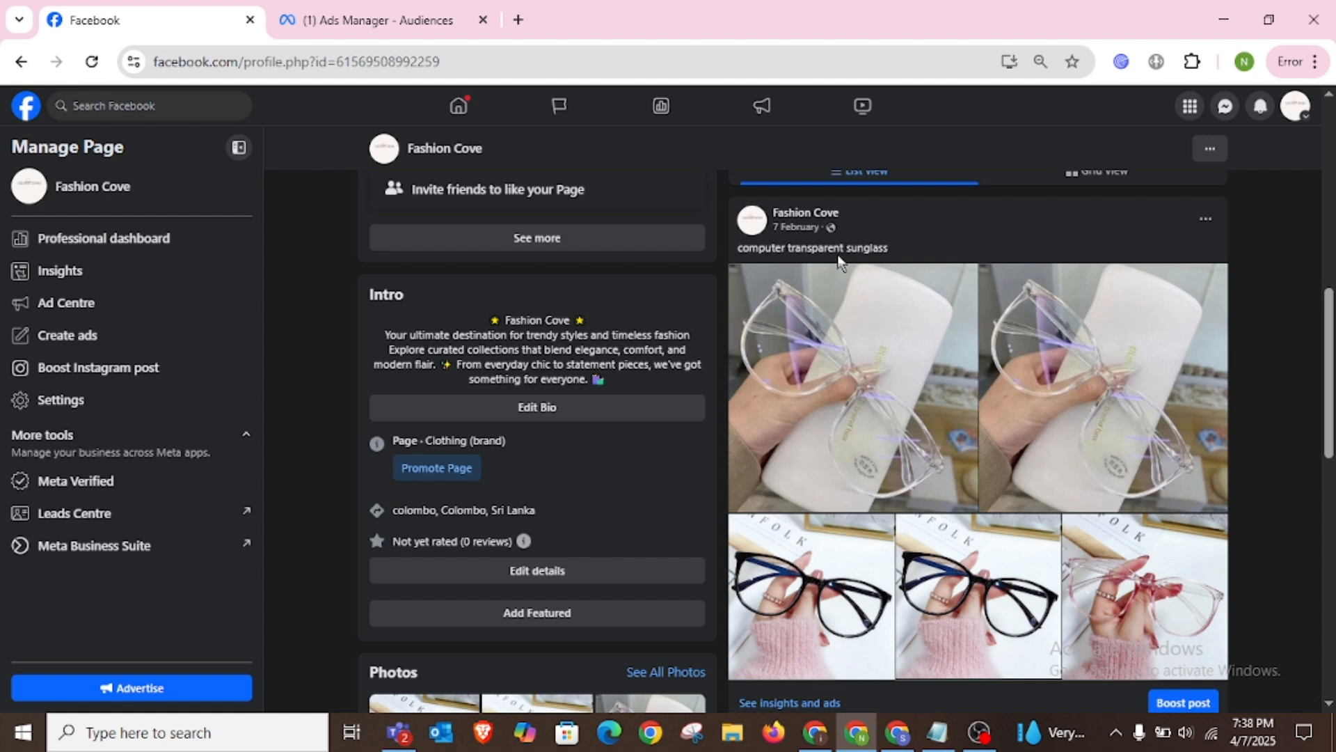
- Copy the Notepad prompt asking for Meta ad detailed targeting suggestions for premium sunglasses for men and women aged 18-34 in Sri Lanka
{"action": "left_click", "coordinate": [898, 737]}
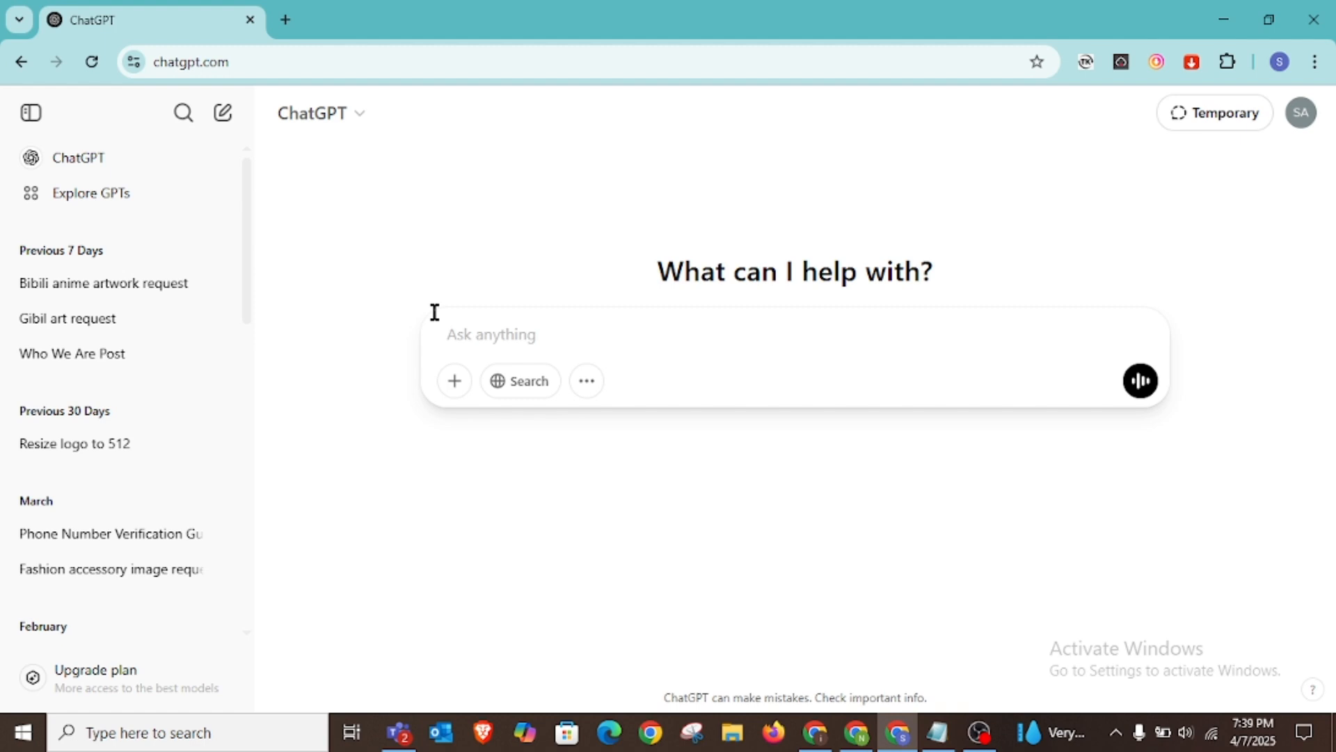
{"action": "left_click", "coordinate": [940, 732]}
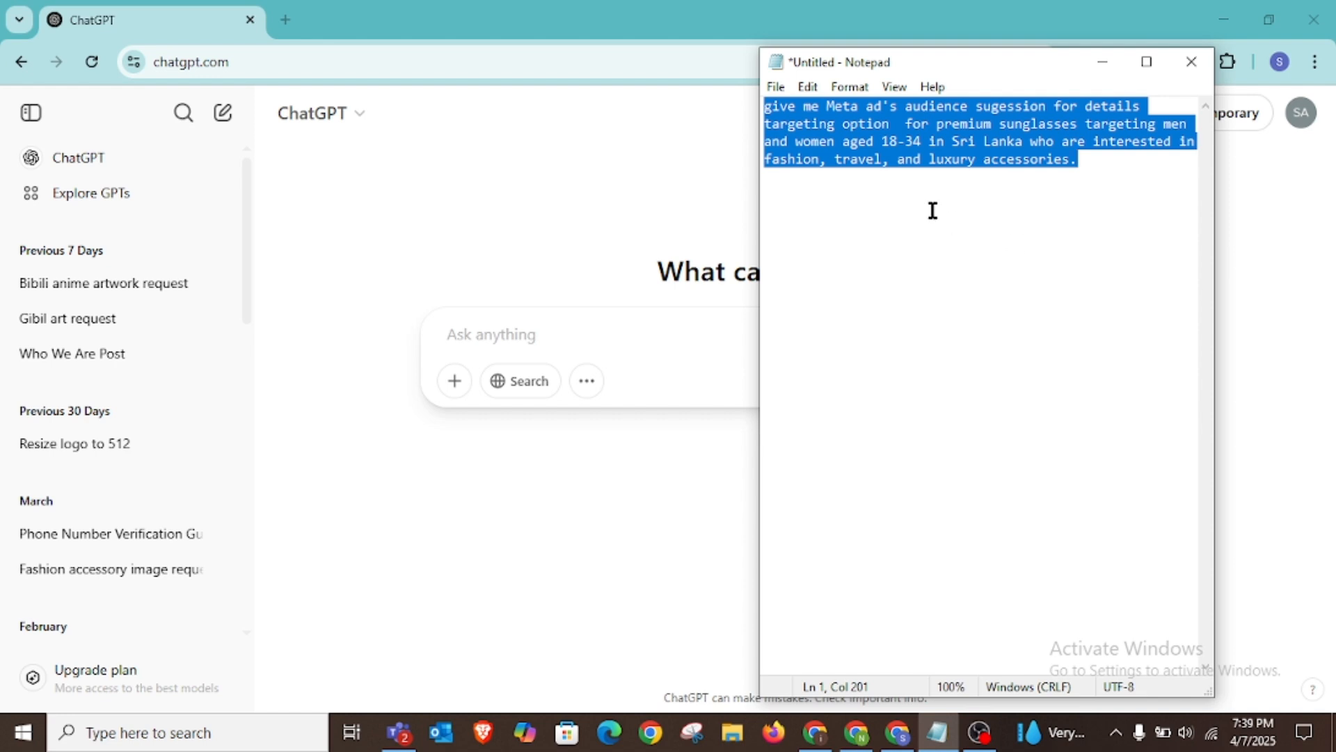
{"action": "left_click", "coordinate": [934, 209]}
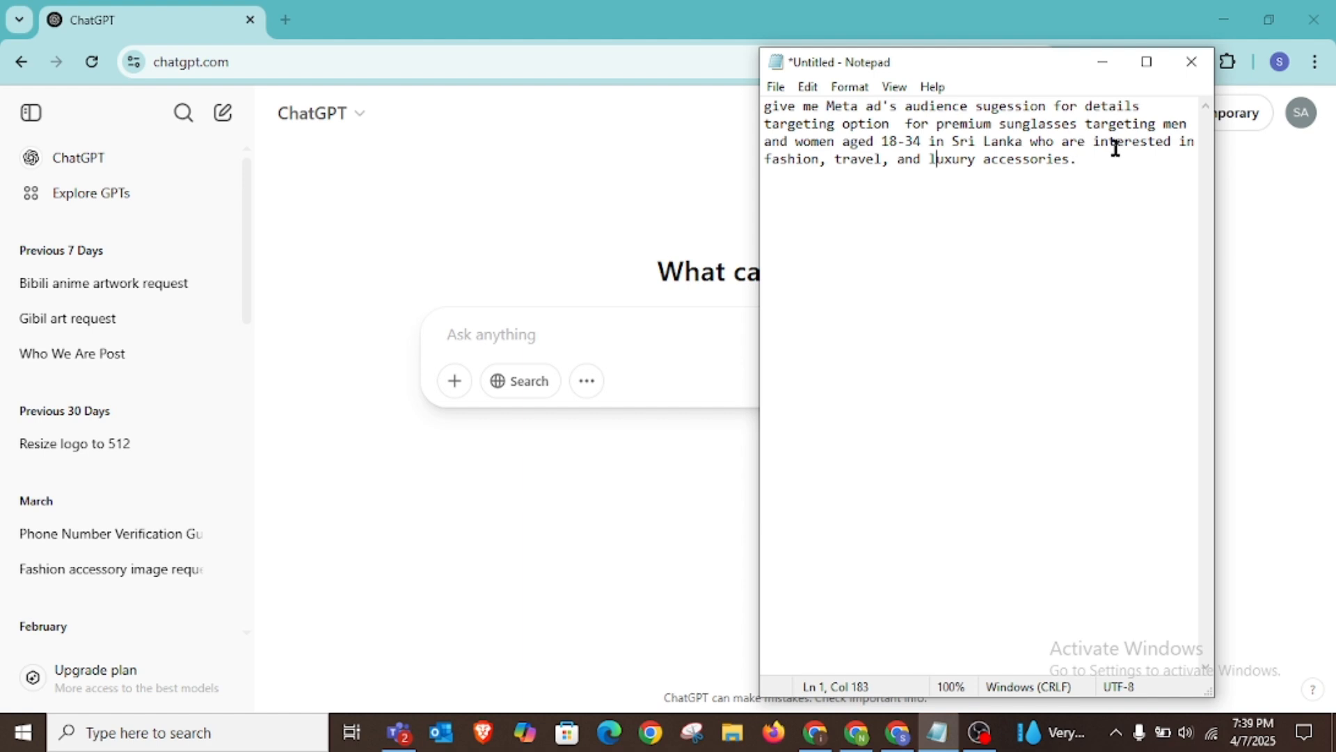
{"action": "left_click_drag", "start_coordinate": [1074, 167], "coordinate": [763, 97]}
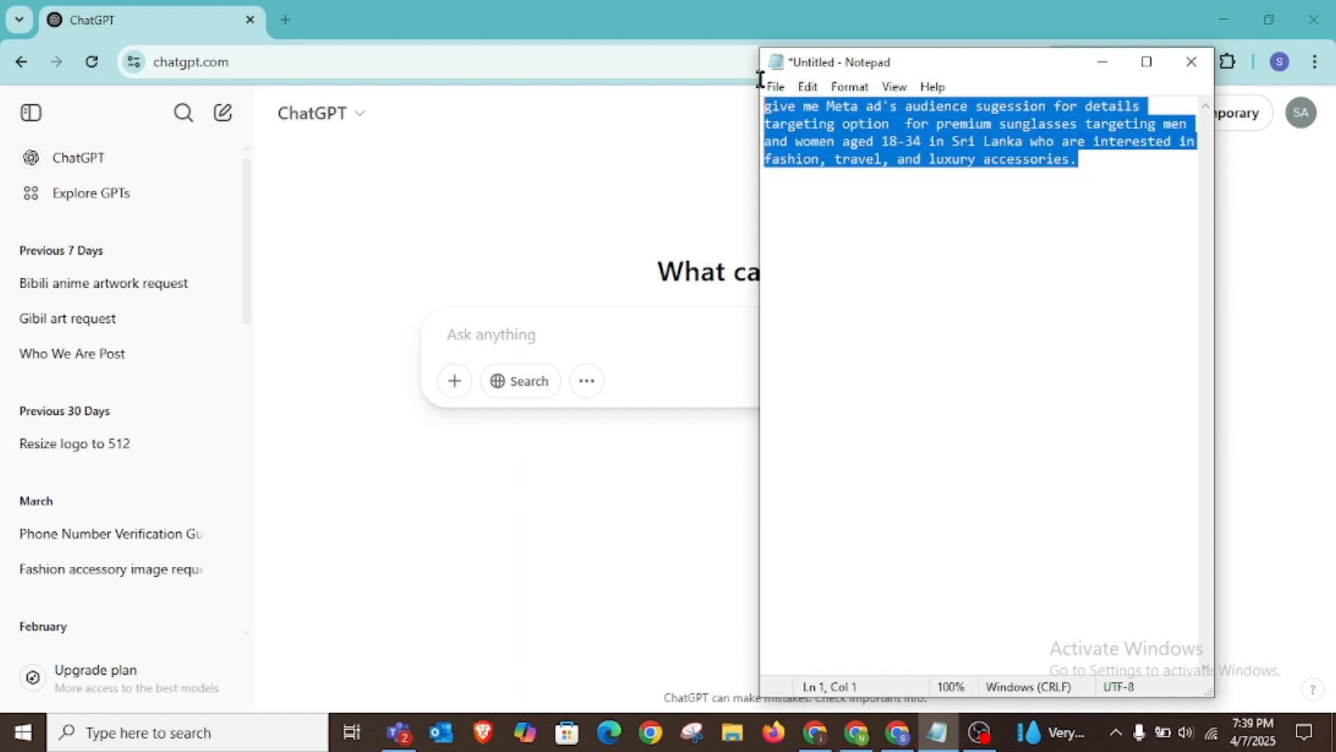
{"action": "right_click", "coordinate": [814, 120]}
{"action": "left_click", "coordinate": [859, 183]}
- Paste the copied targeting prompt into a new ChatGPT chat and submit it
{"action": "left_click", "coordinate": [480, 212]}
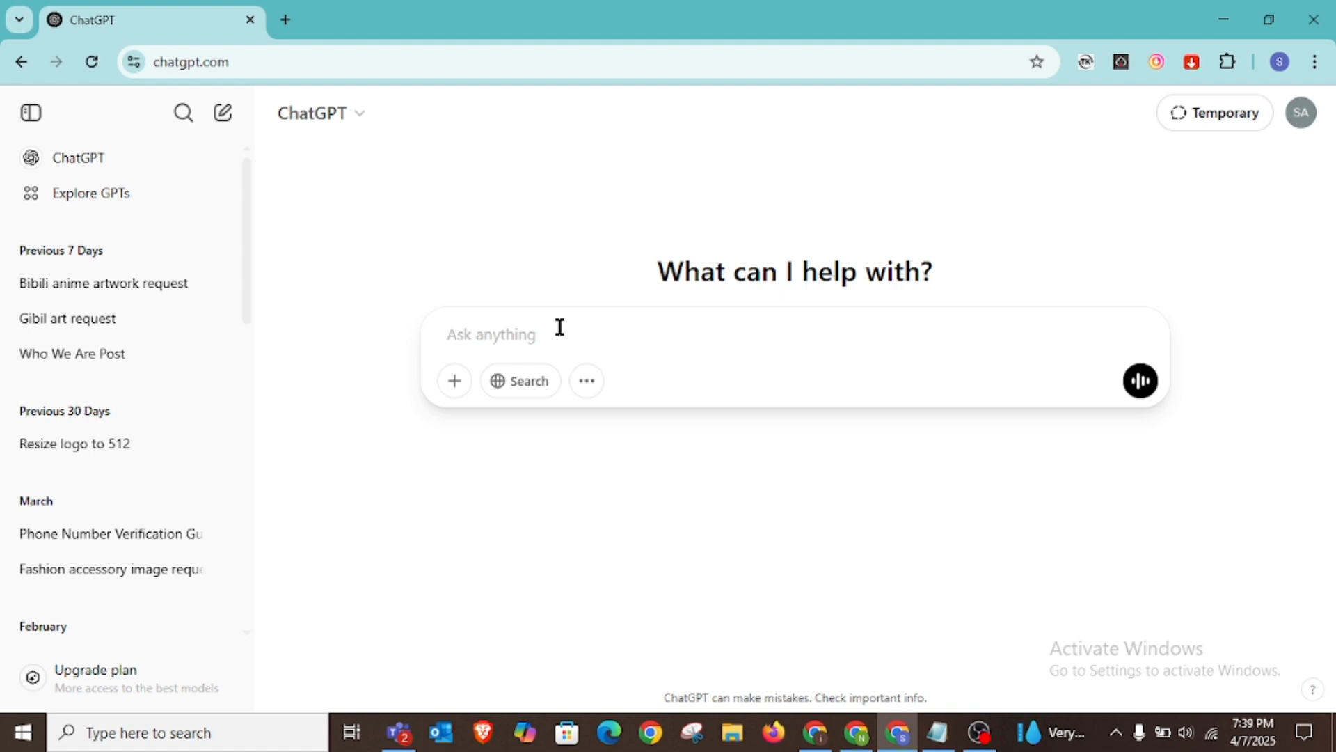
{"action": "right_click", "coordinate": [519, 342]}
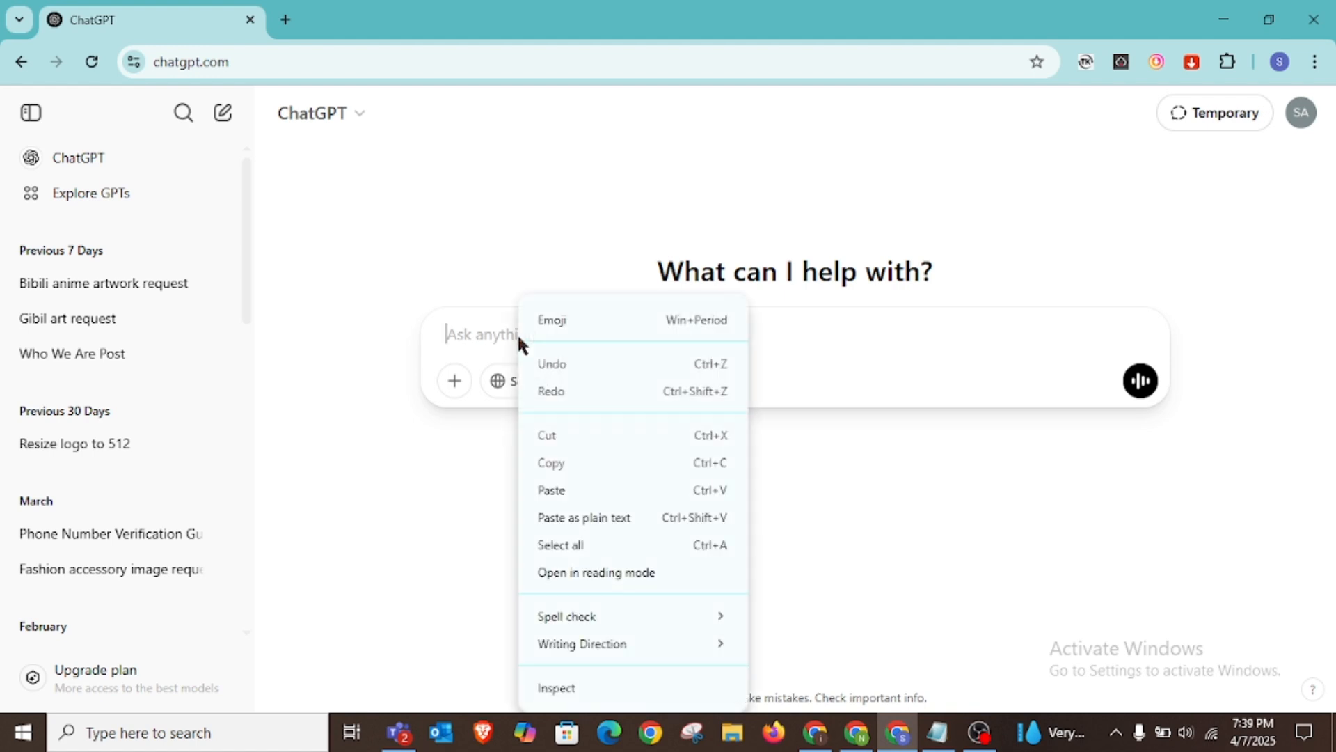
{"action": "left_click", "coordinate": [563, 490]}
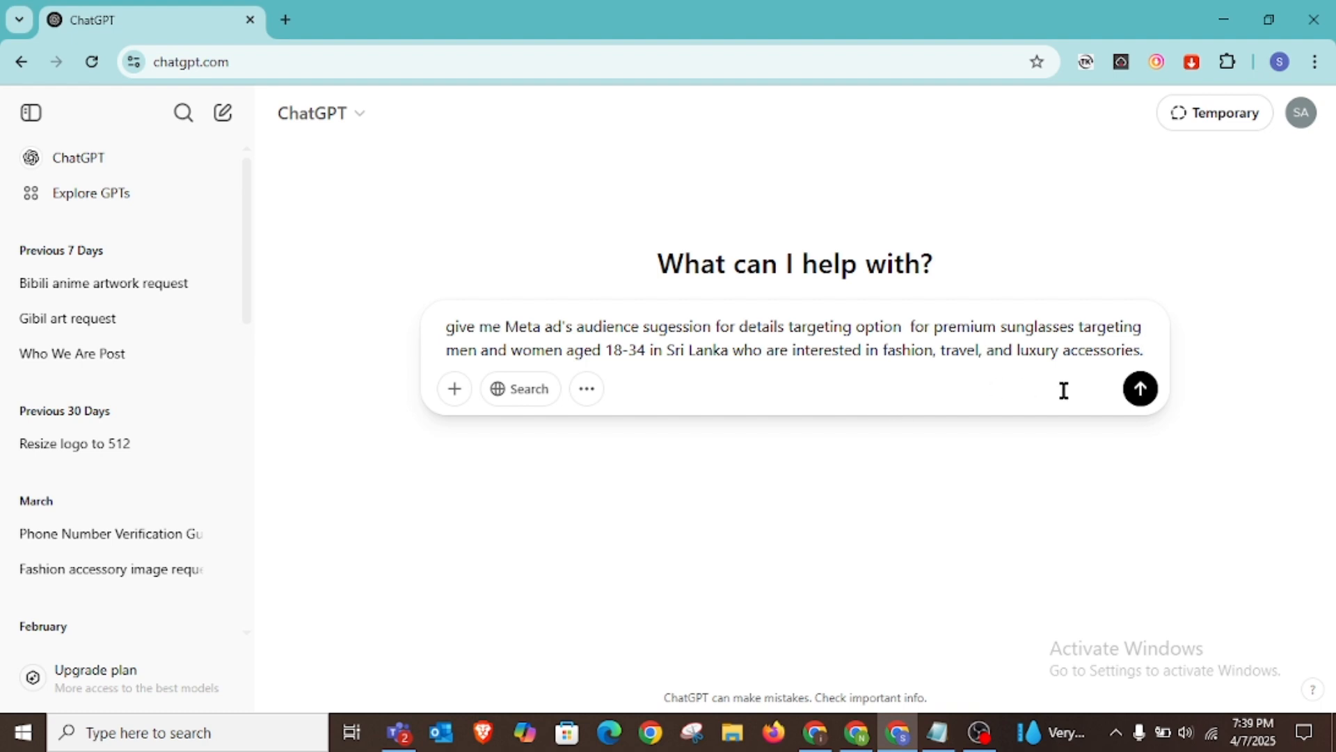
{"action": "left_click", "coordinate": [1139, 389]}
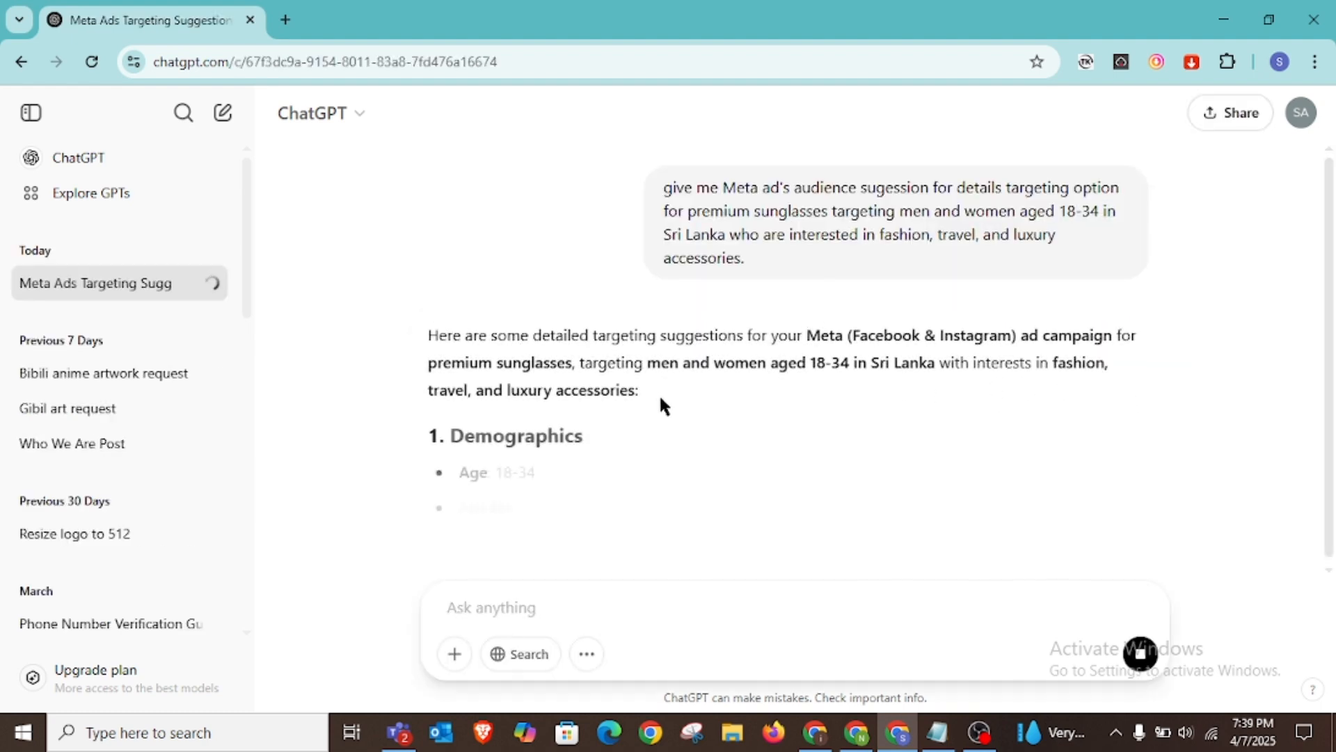
- Review the age, gender and location suggestions in the Demographics section of ChatGPT's reply
{"action": "scroll", "coordinate": [689, 431], "scroll_direction": "down", "scroll_amount": 4}
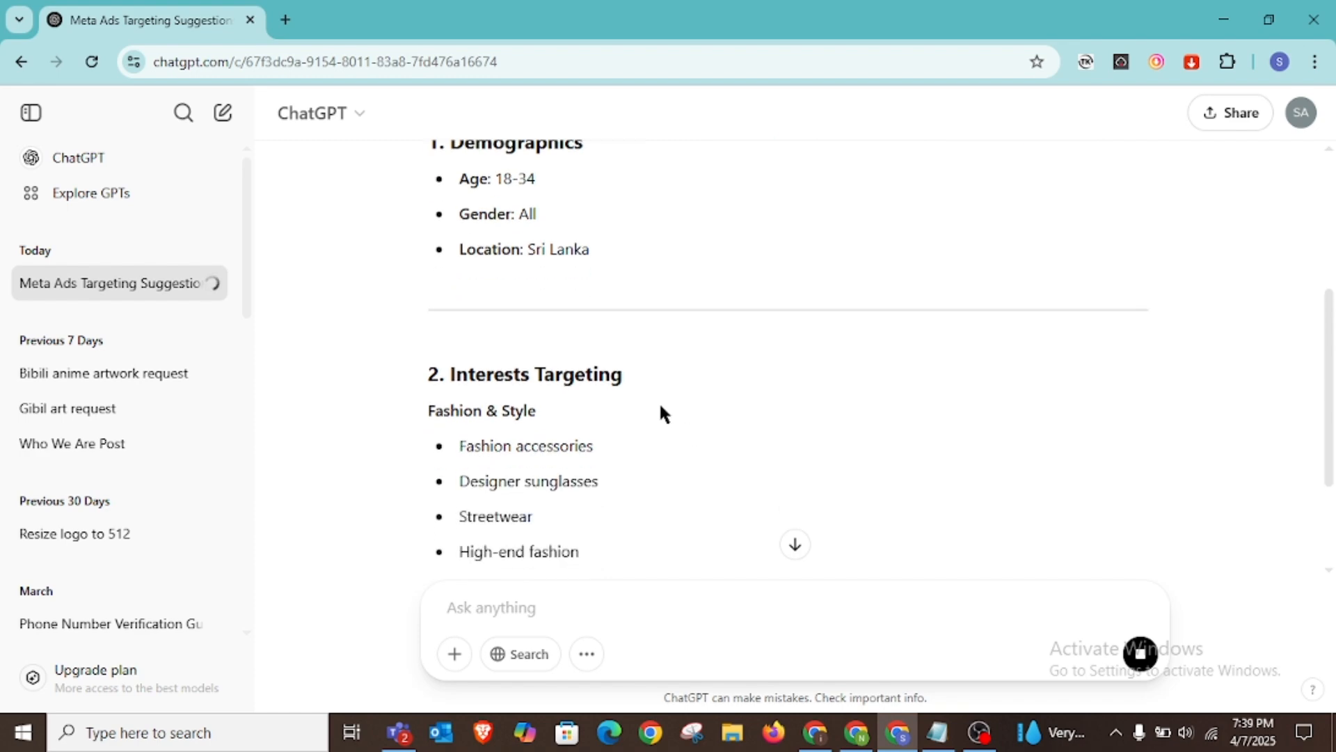
{"action": "scroll", "coordinate": [661, 410], "scroll_direction": "up", "scroll_amount": 12}
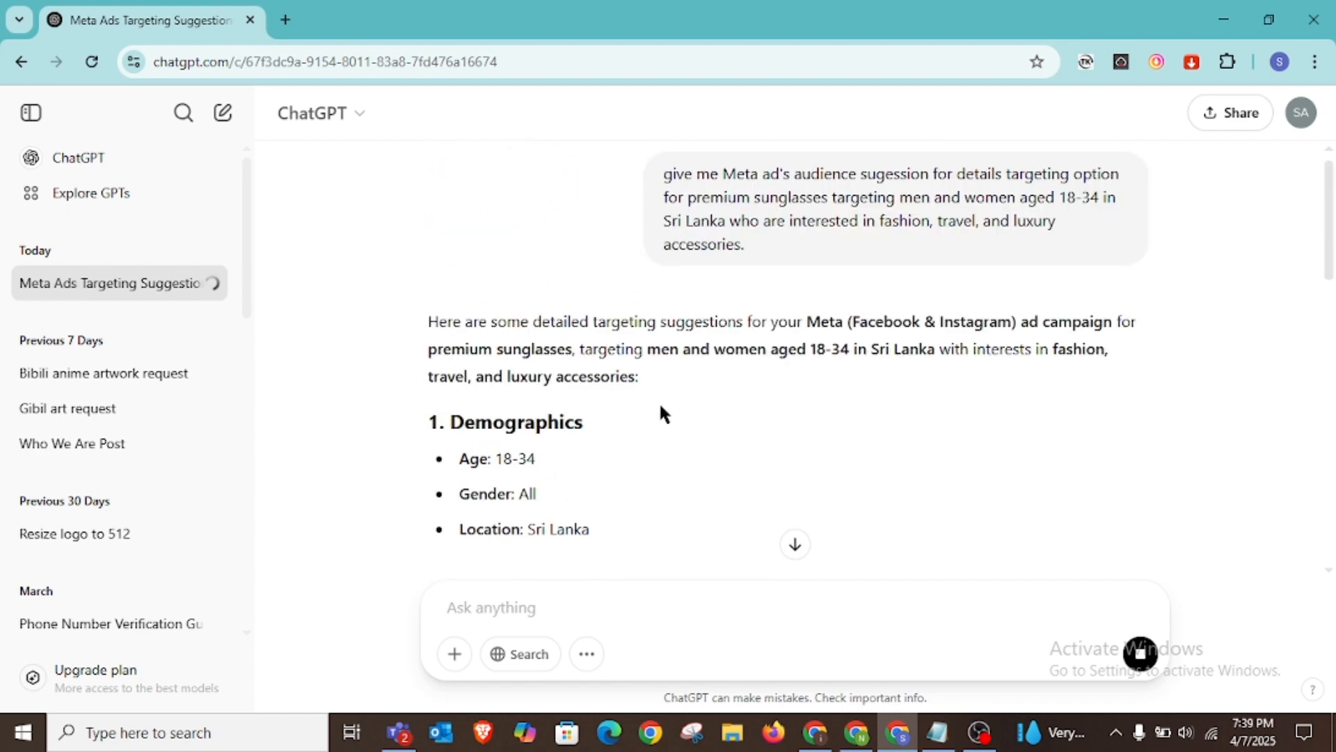
{"action": "scroll", "coordinate": [658, 411], "scroll_direction": "down", "scroll_amount": 4}
{"action": "scroll", "coordinate": [487, 278], "scroll_direction": "up", "scroll_amount": 1}
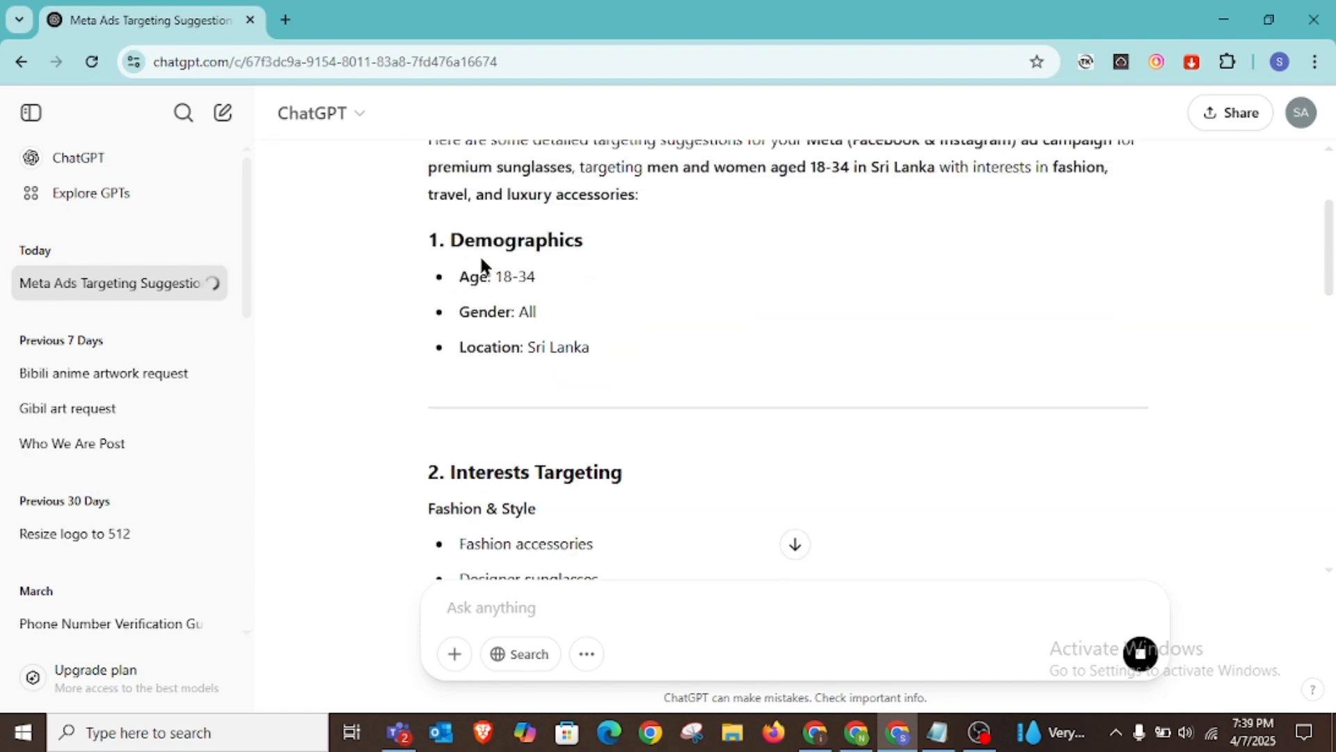
{"action": "mouse_move", "coordinate": [497, 276]}
{"action": "left_mouse_down"}
{"action": "mouse_move", "coordinate": [453, 275]}
{"action": "mouse_move", "coordinate": [516, 276]}
{"action": "left_mouse_up"}
{"action": "left_click", "coordinate": [514, 312]}
{"action": "double_click", "coordinate": [527, 311]}
{"action": "left_click", "coordinate": [542, 353]}
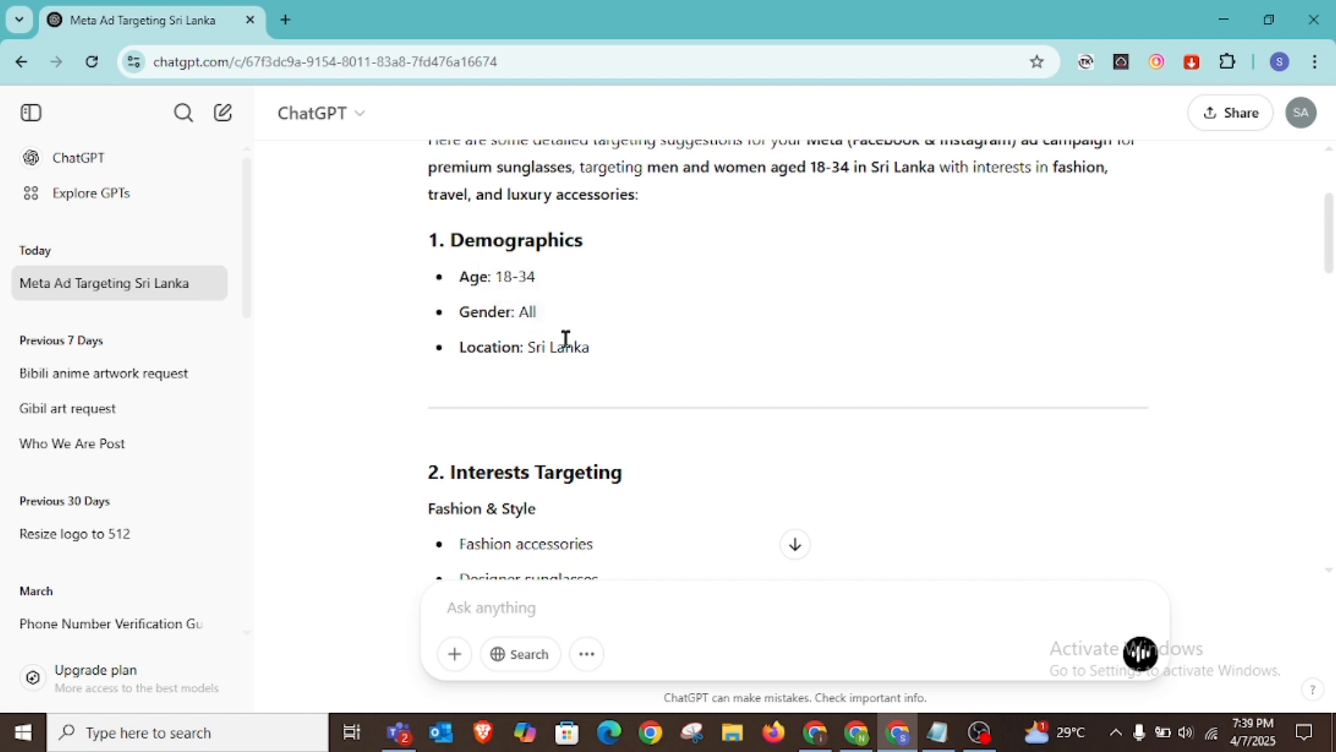
{"action": "double_click", "coordinate": [565, 341]}
{"action": "left_click_drag", "start_coordinate": [565, 341], "coordinate": [437, 250]}
{"action": "left_click", "coordinate": [604, 327]}
- Read the Interests Targeting suggestions in ChatGPT's reply, focusing on the Fashion & Style list
{"action": "scroll", "coordinate": [603, 343], "scroll_direction": "down", "scroll_amount": 1}
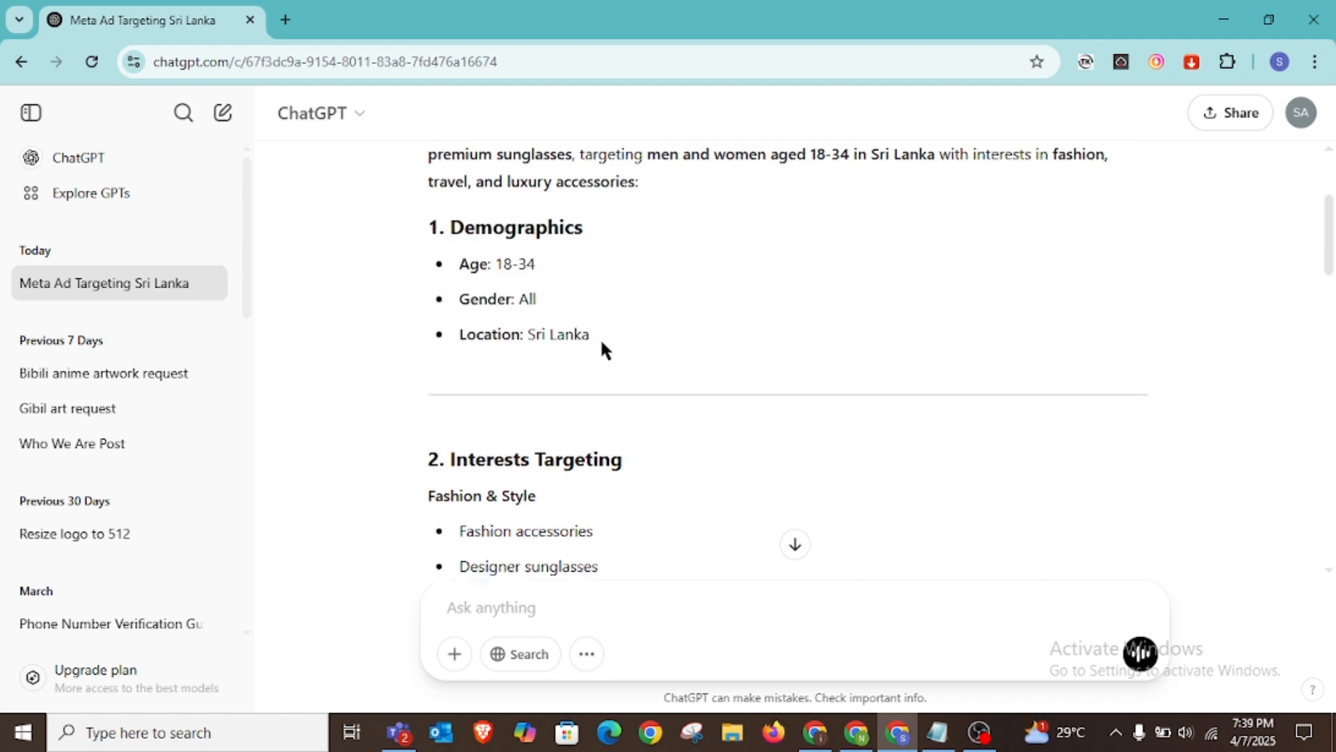
{"action": "scroll", "coordinate": [603, 343], "scroll_direction": "down", "scroll_amount": 4}
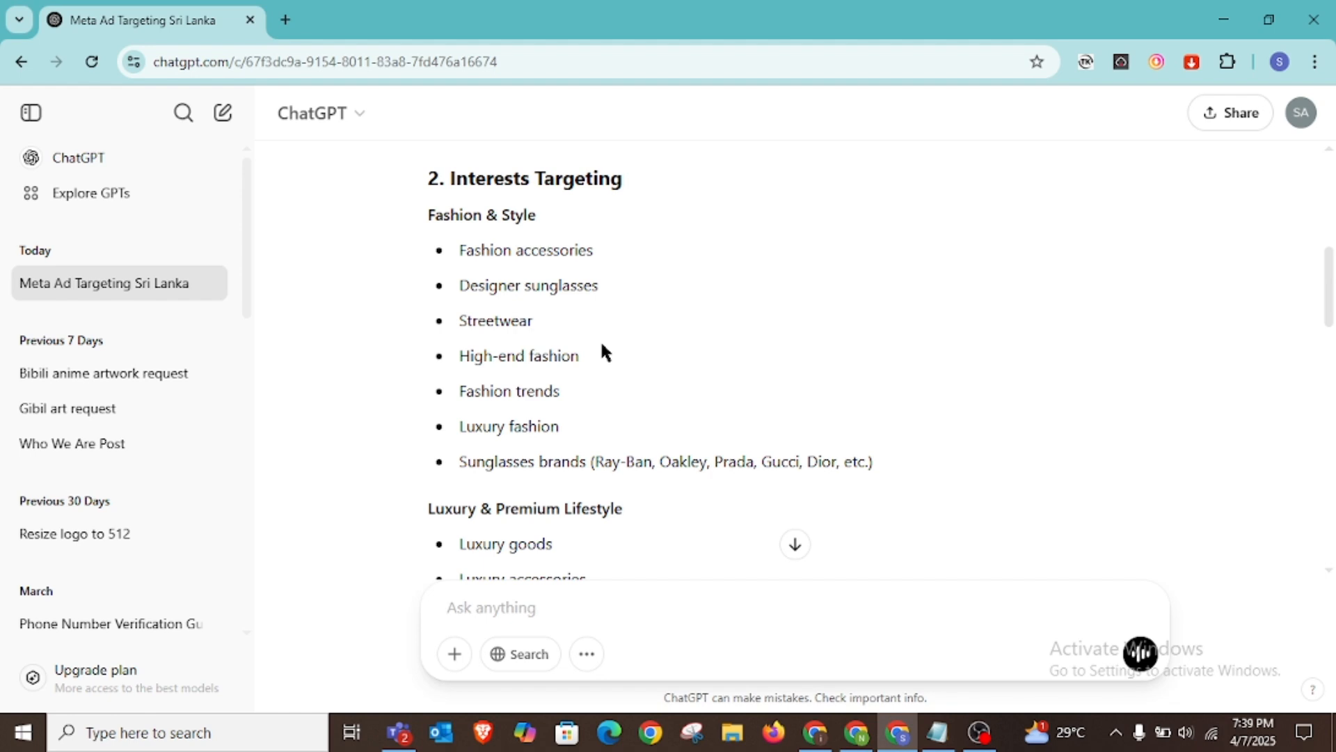
{"action": "scroll", "coordinate": [602, 345], "scroll_direction": "up", "scroll_amount": 4}
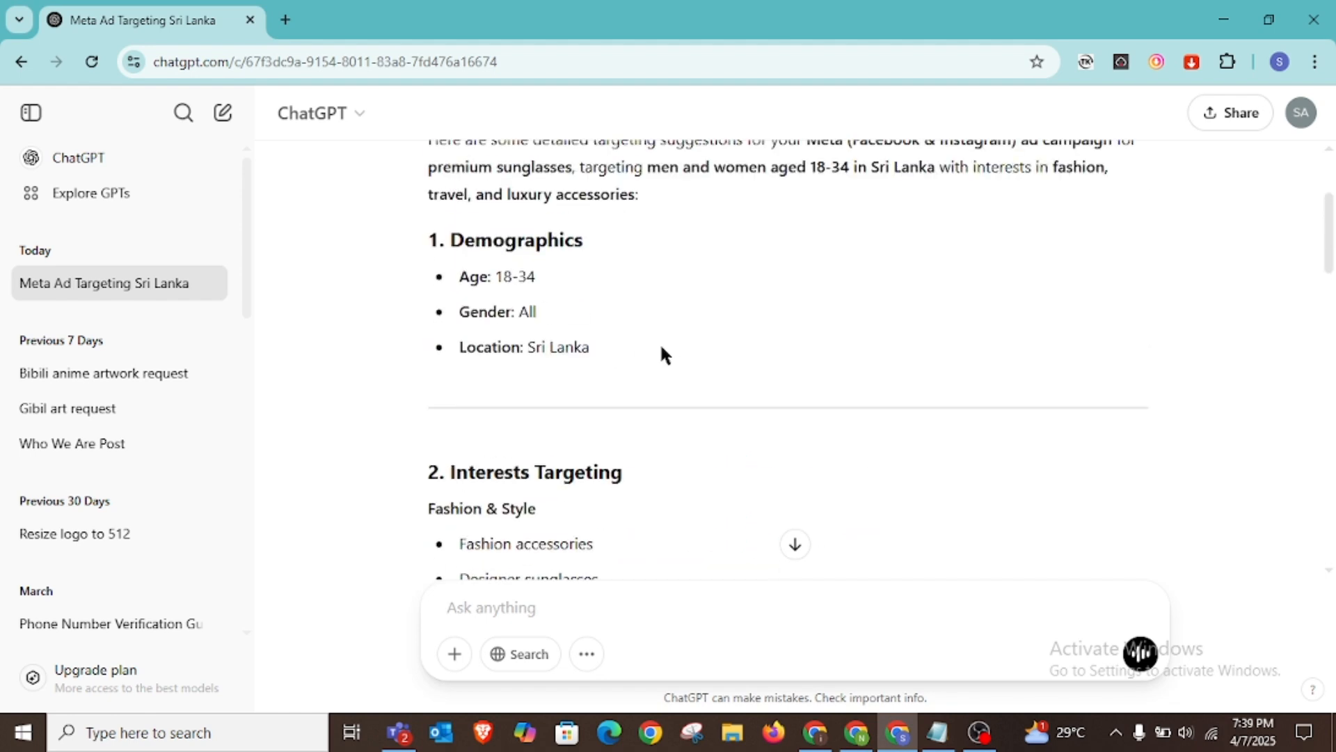
{"action": "scroll", "coordinate": [664, 355], "scroll_direction": "down", "scroll_amount": 1}
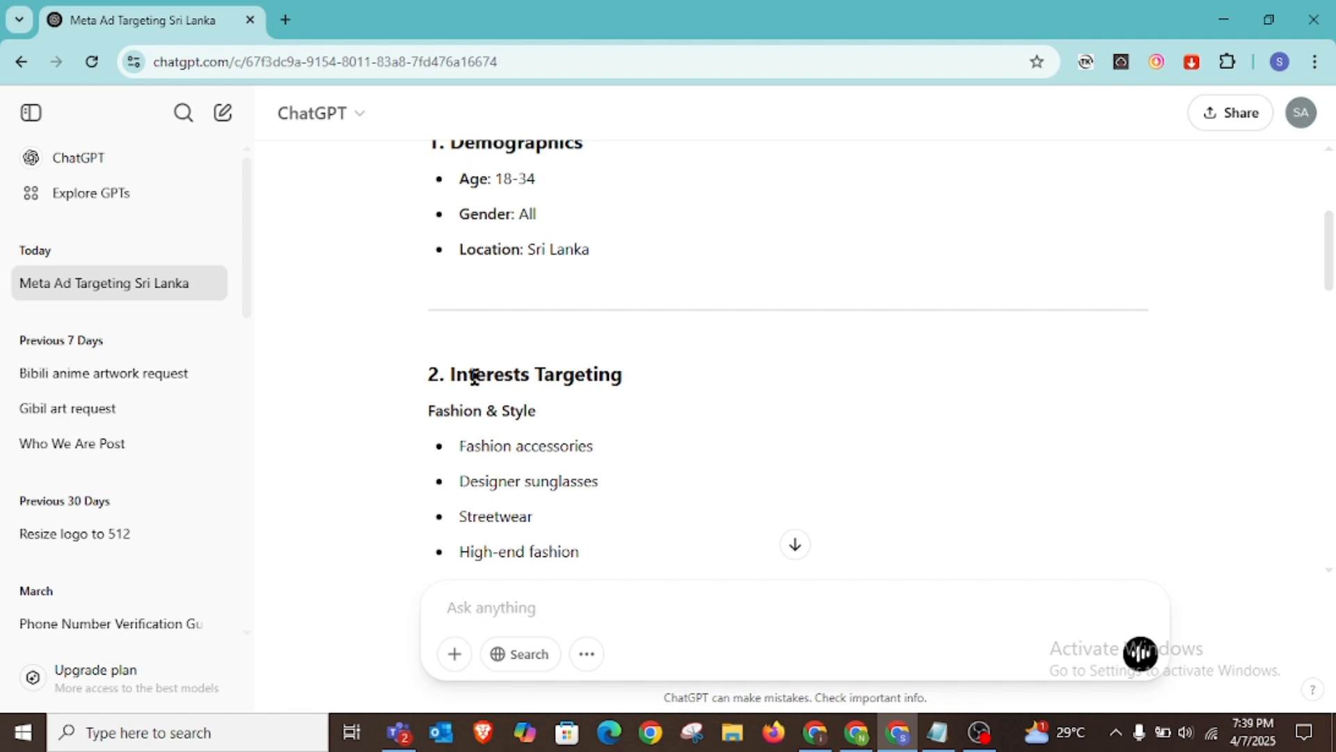
{"action": "left_click_drag", "start_coordinate": [449, 375], "coordinate": [552, 372]}
{"action": "left_click", "coordinate": [552, 424]}
{"action": "scroll", "coordinate": [548, 422], "scroll_direction": "down", "scroll_amount": 3}
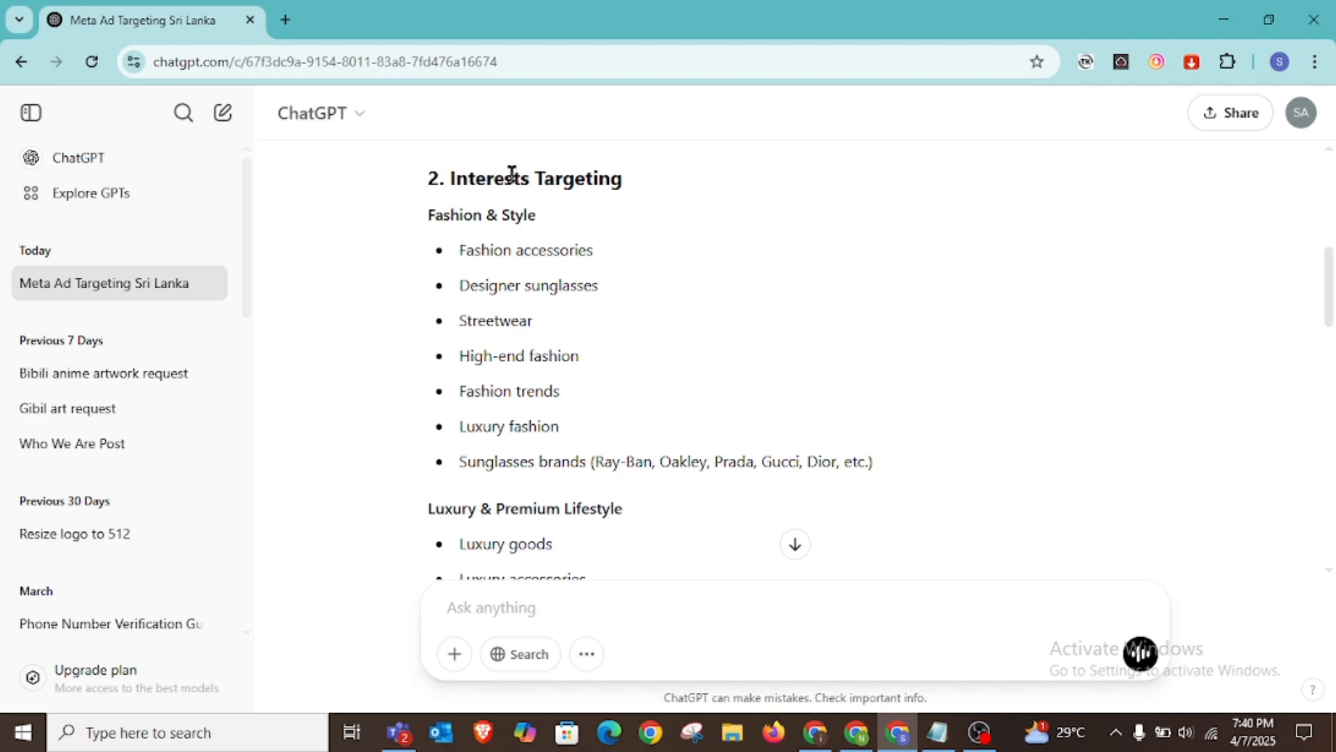
- Copy "Fashion accessories" from the Fashion & Style list in ChatGPT's Interests Targeting suggestions
{"action": "scroll", "coordinate": [518, 407], "scroll_direction": "down", "scroll_amount": 6}
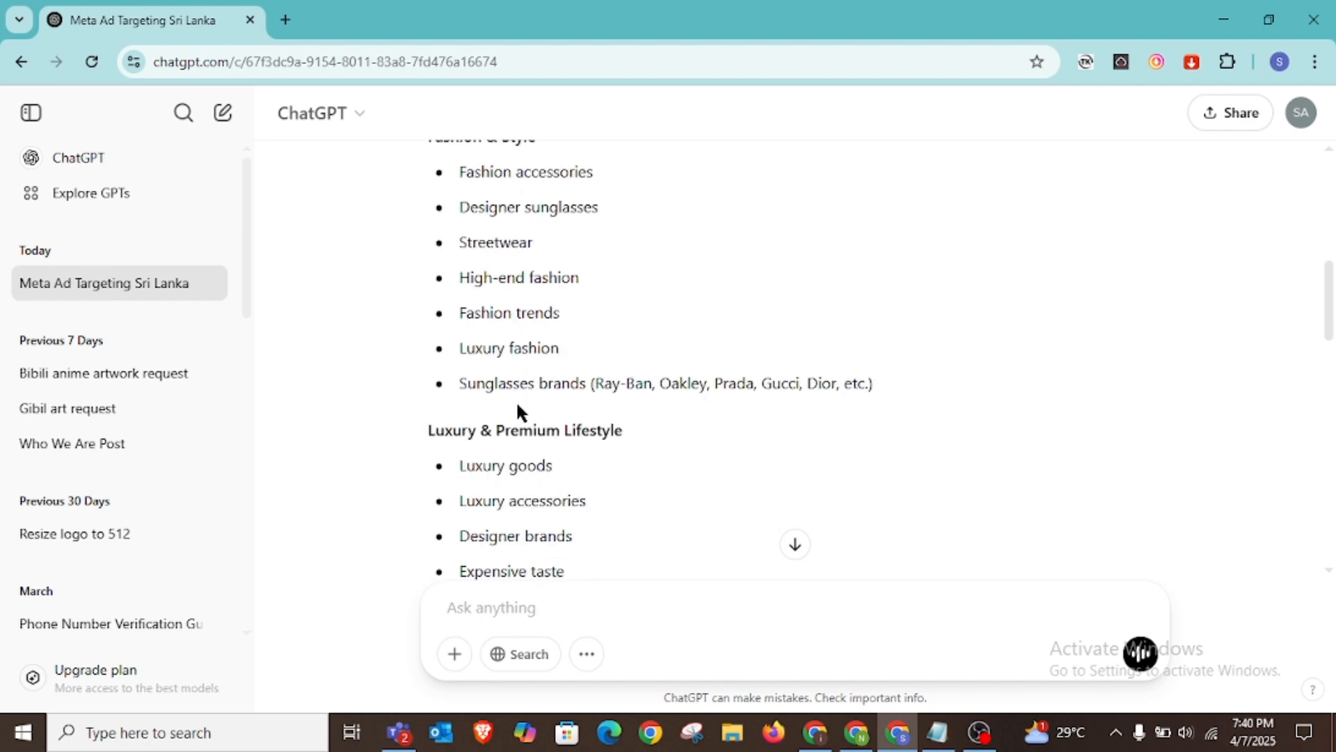
{"action": "scroll", "coordinate": [519, 409], "scroll_direction": "down", "scroll_amount": 3}
{"action": "scroll", "coordinate": [522, 387], "scroll_direction": "up", "scroll_amount": 10}
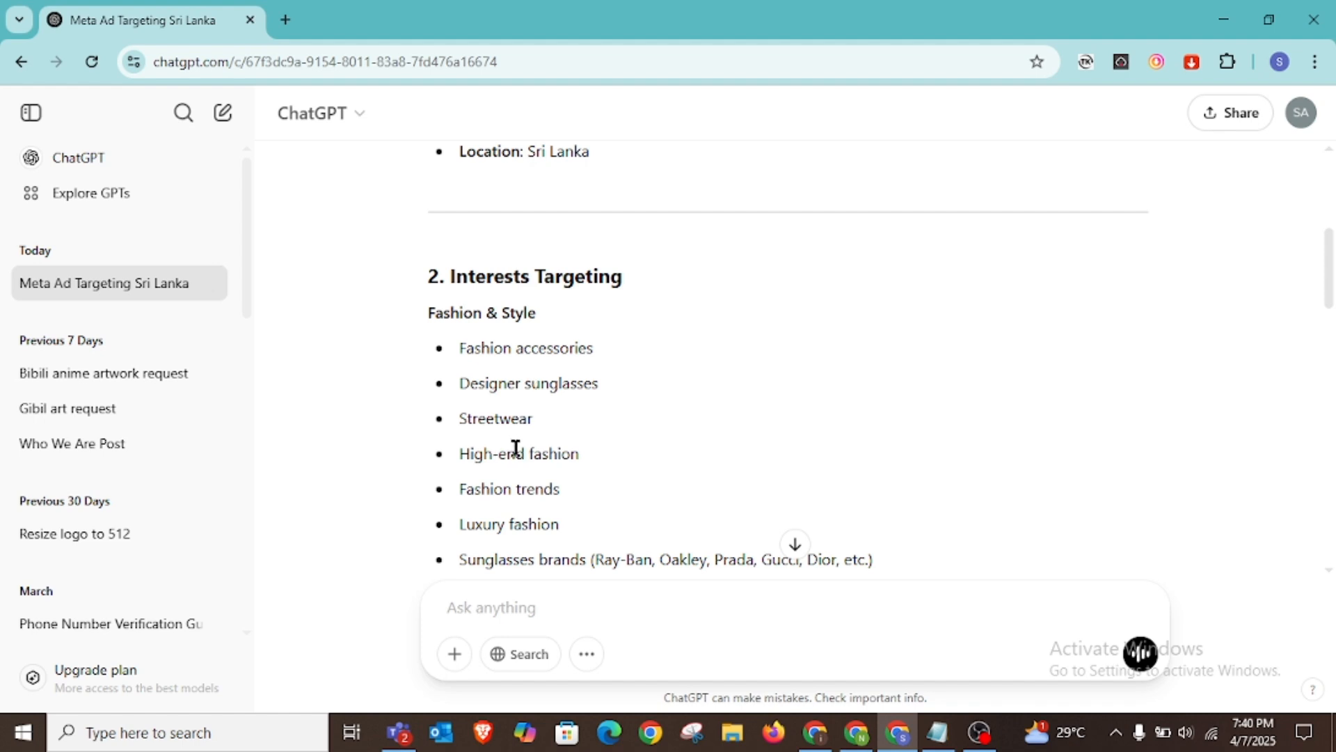
{"action": "triple_click", "coordinate": [510, 349]}
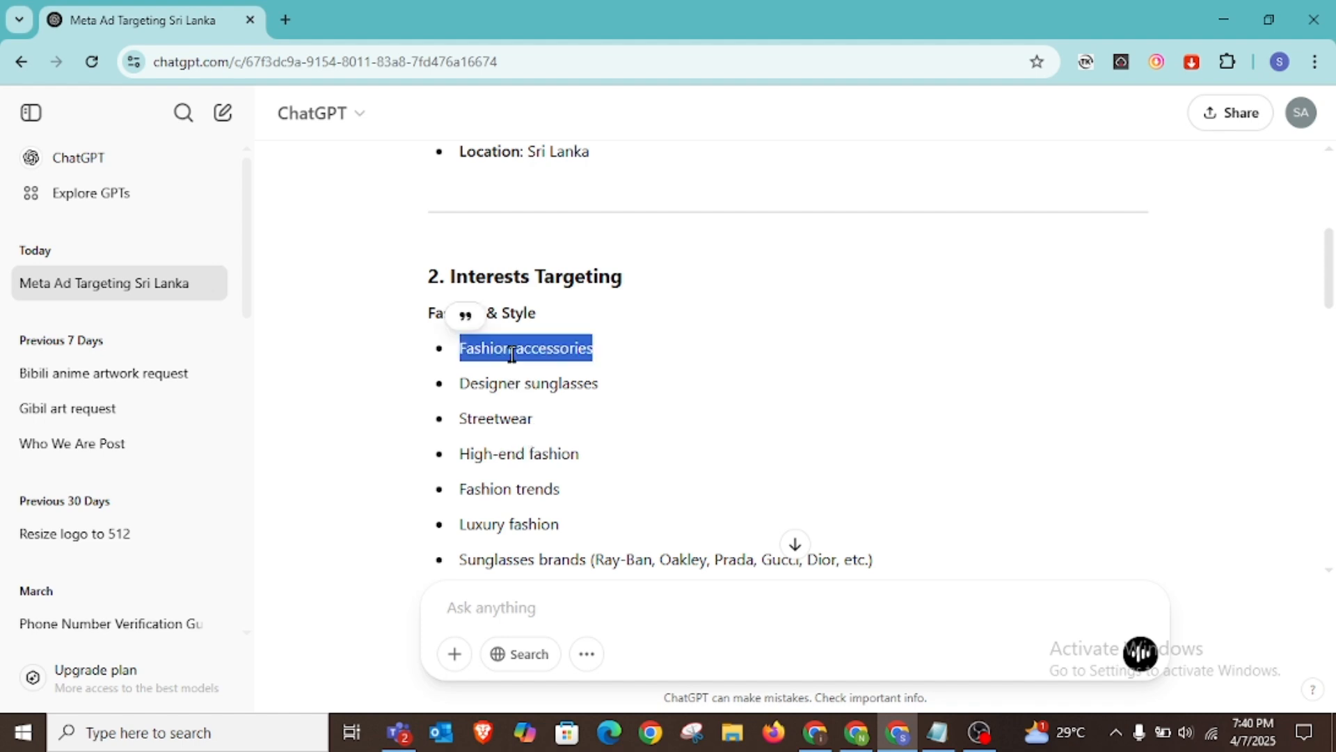
{"action": "right_click", "coordinate": [513, 360]}
{"action": "left_click", "coordinate": [585, 381]}
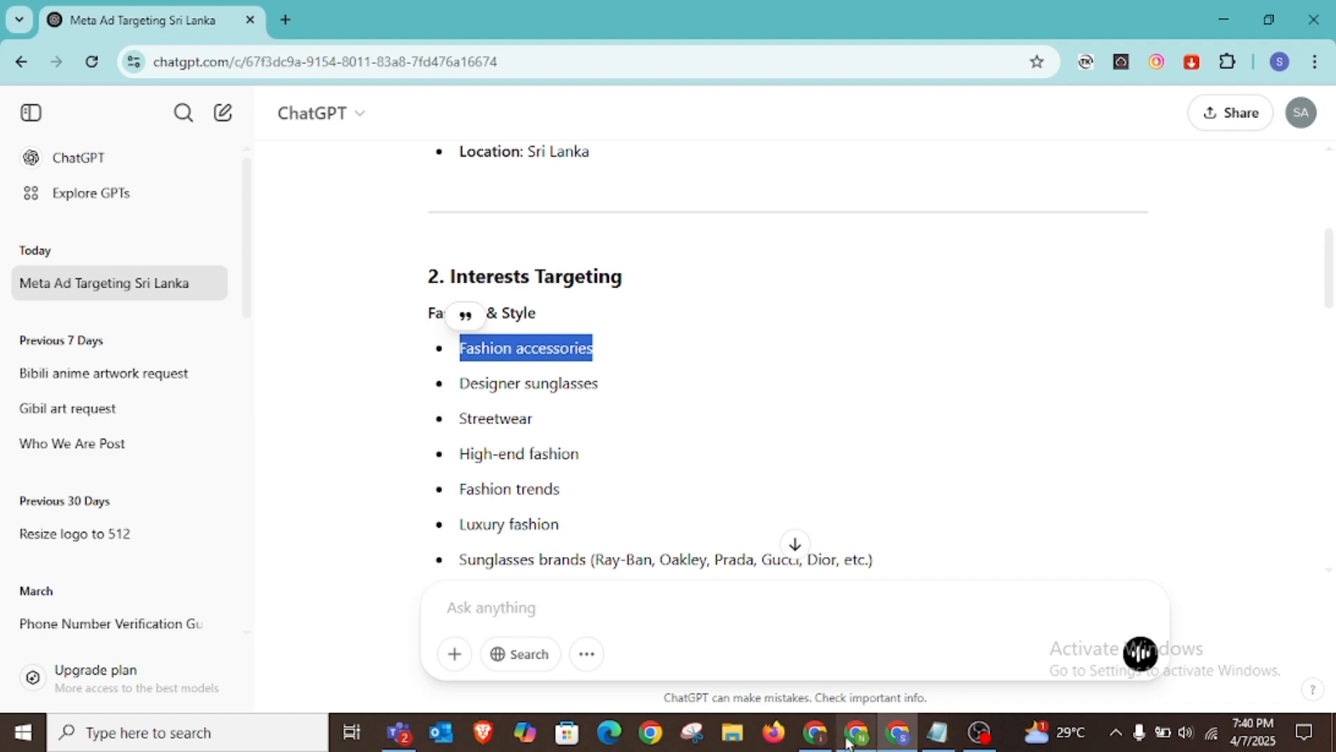
- Switch to Ads Manager and add the Fashion accessories (accessories) interest to the saved audience's detailed targeting
{"action": "left_click", "coordinate": [817, 738]}
{"action": "left_click", "coordinate": [817, 738]}
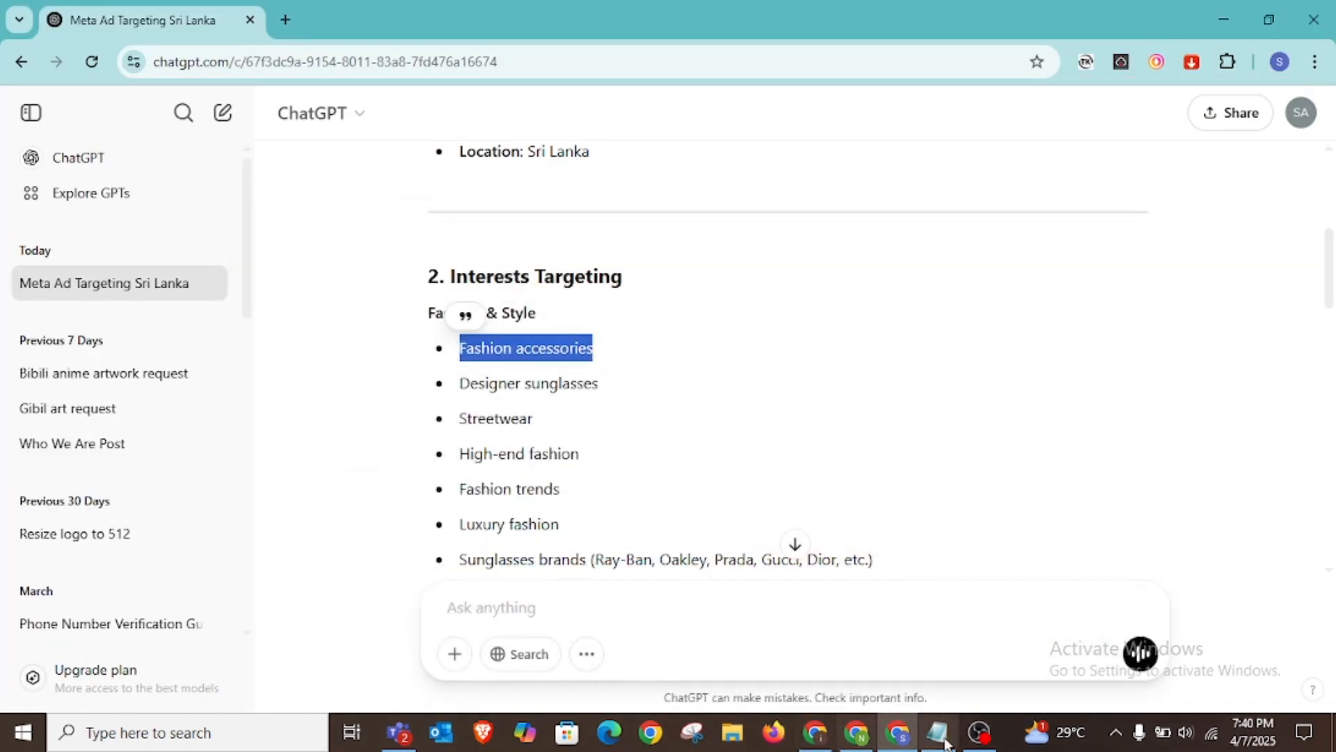
{"action": "left_click", "coordinate": [858, 735]}
{"action": "left_click", "coordinate": [365, 20]}
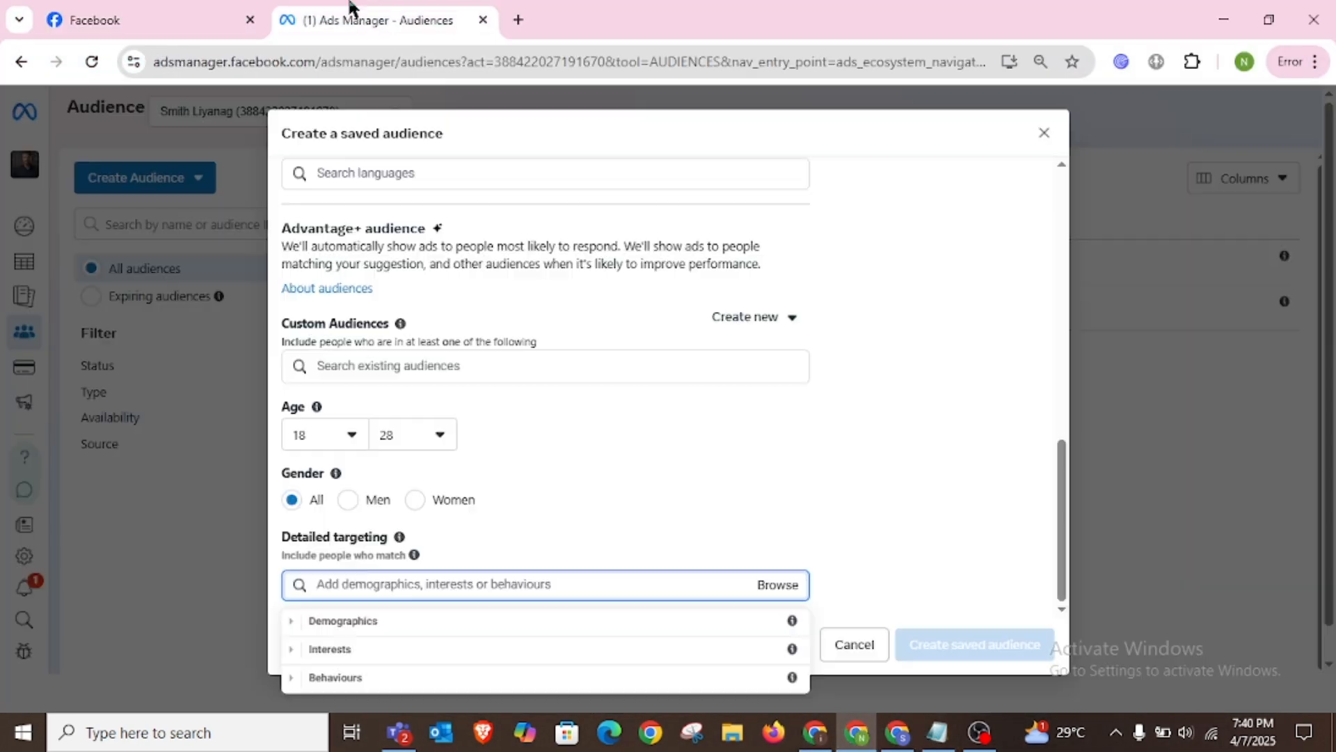
{"action": "left_click", "coordinate": [427, 588]}
{"action": "key", "text": "ctrl+v"}
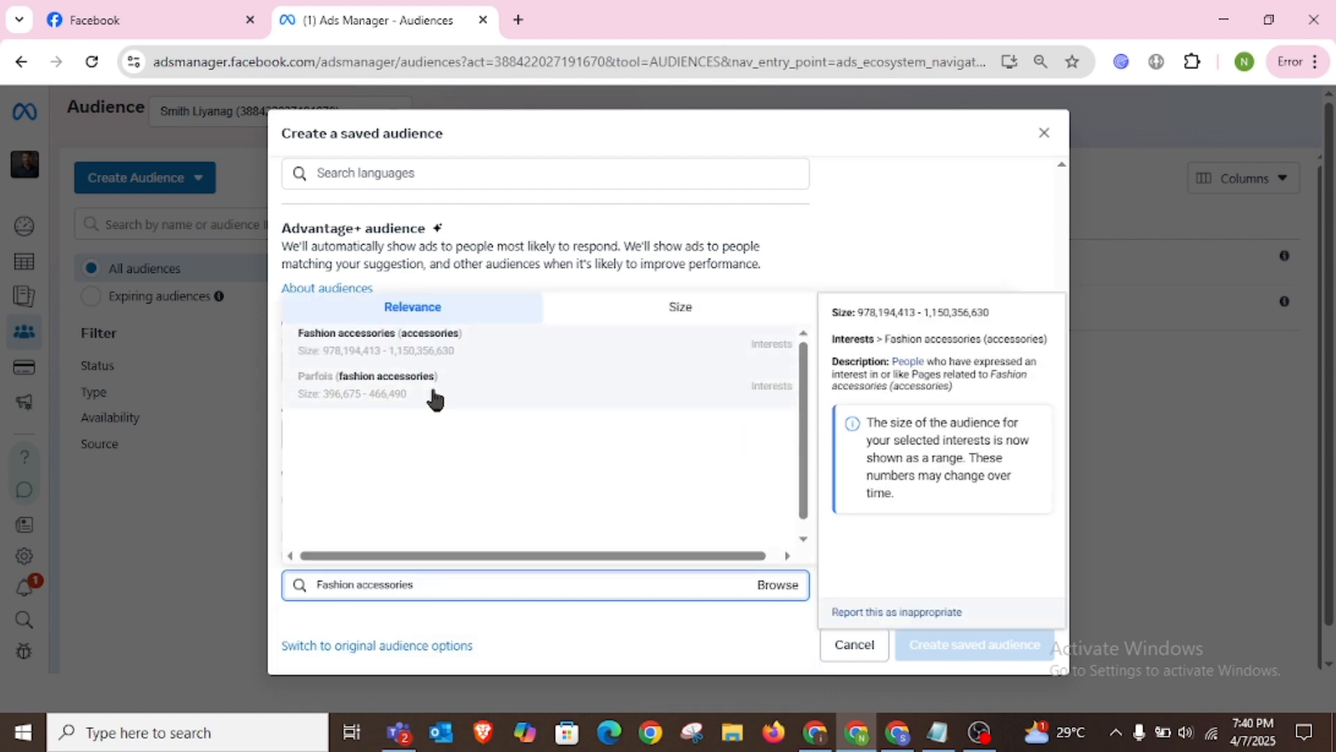
{"action": "left_click", "coordinate": [439, 353]}
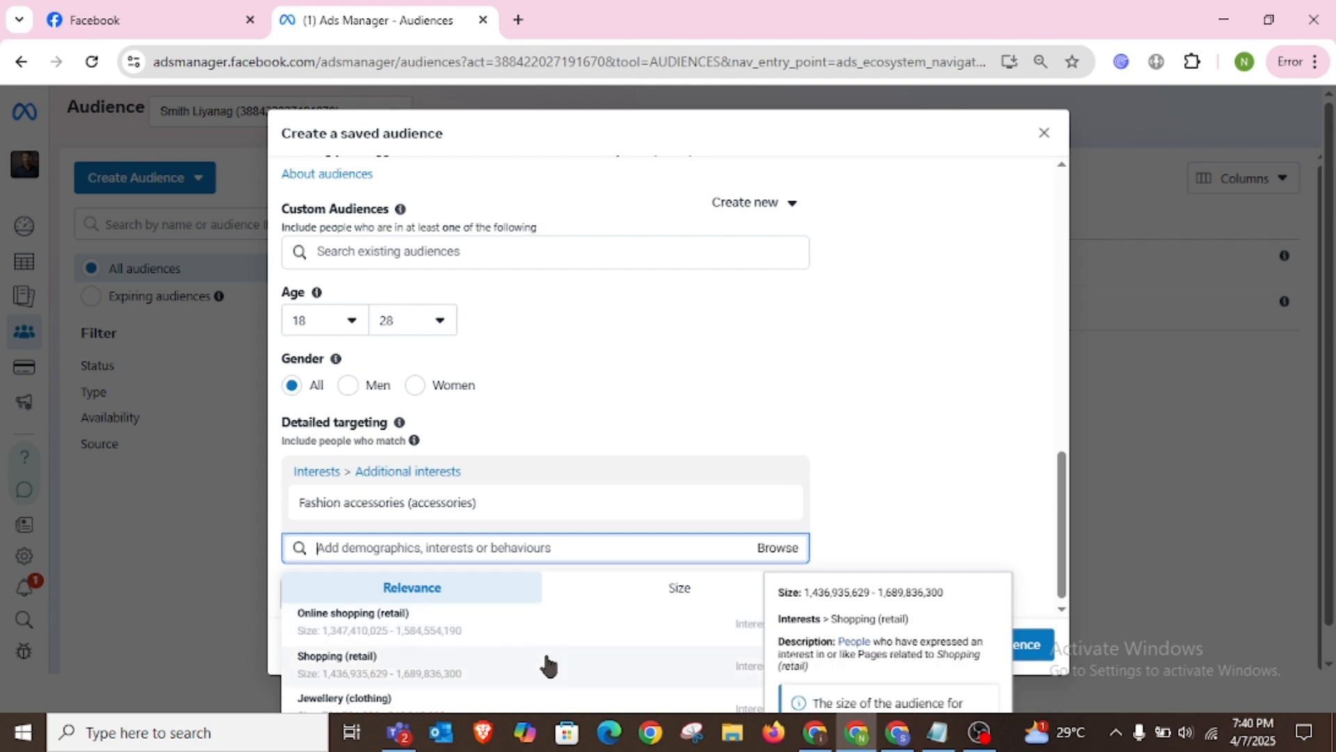
- Try adding the suggested Handbags (accessories) interest to the detailed targeting, and remove it again
{"action": "scroll", "coordinate": [445, 696], "scroll_direction": "down", "scroll_amount": 2}
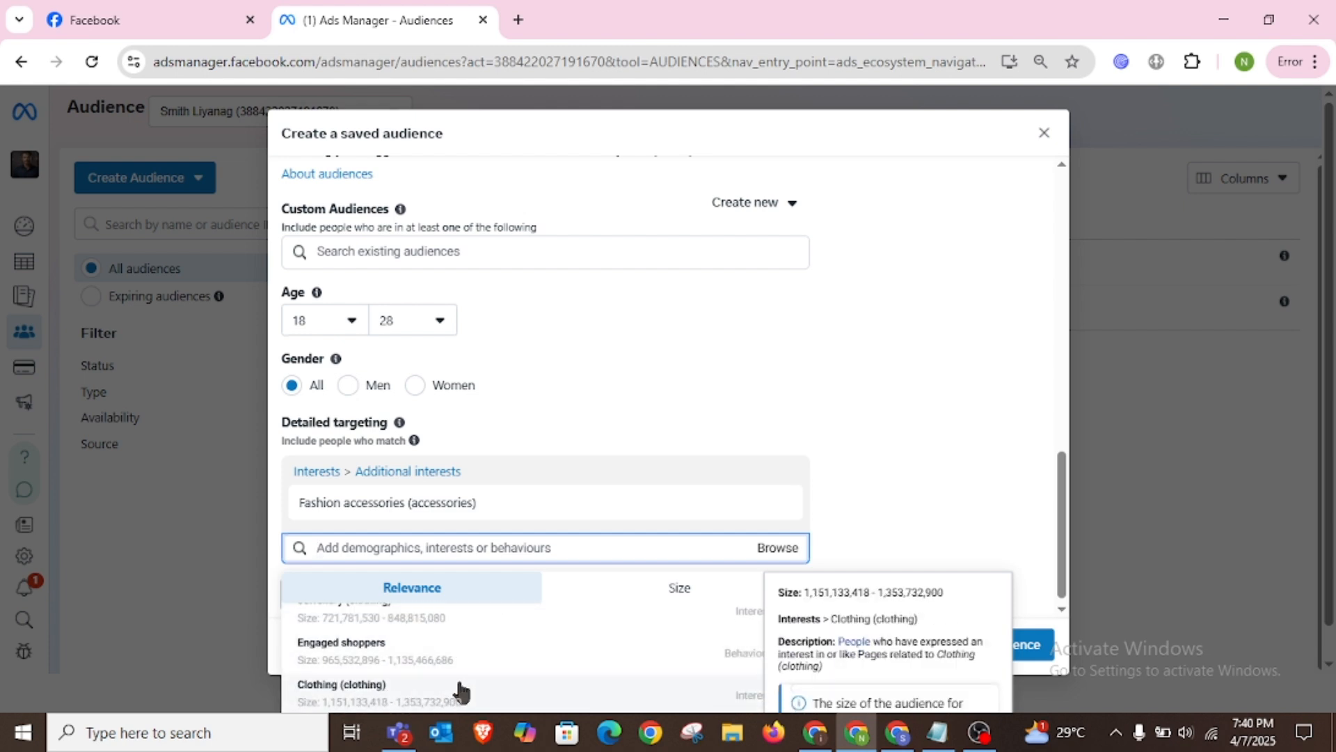
{"action": "scroll", "coordinate": [457, 693], "scroll_direction": "down", "scroll_amount": 1}
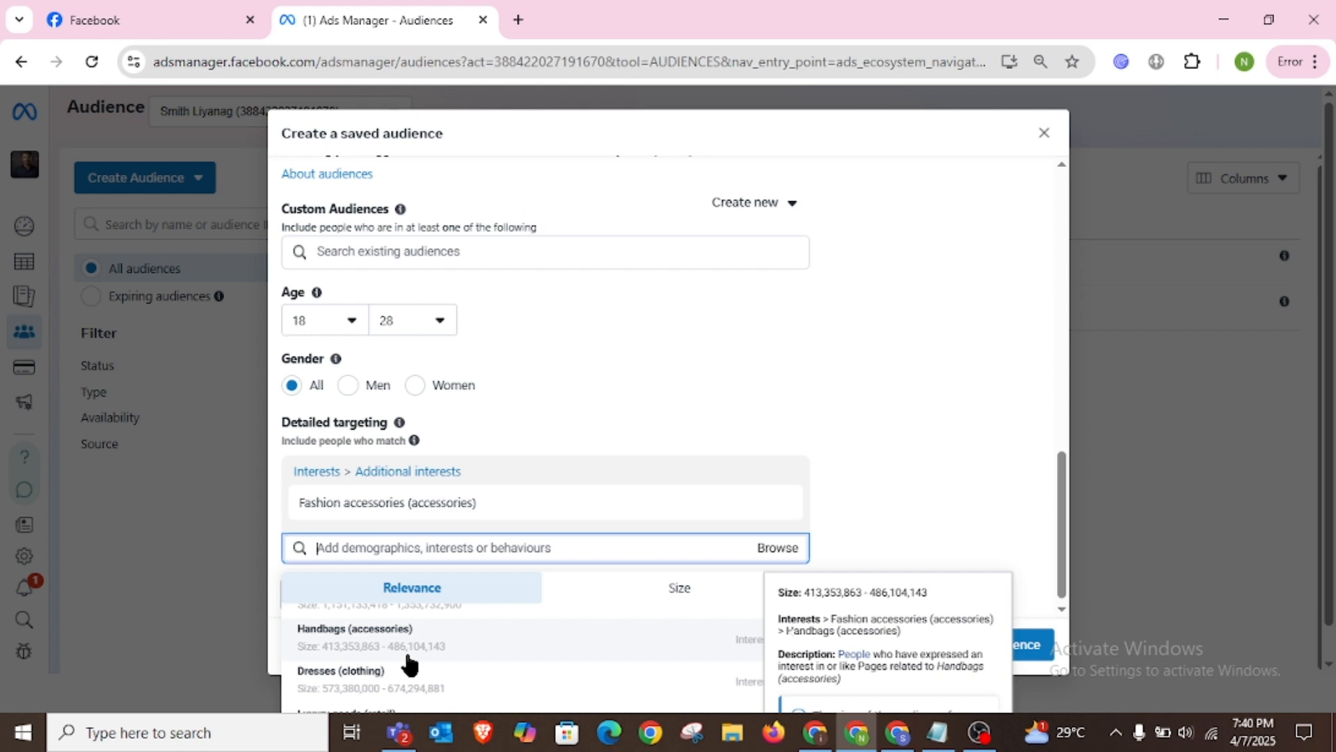
{"action": "left_click", "coordinate": [350, 648]}
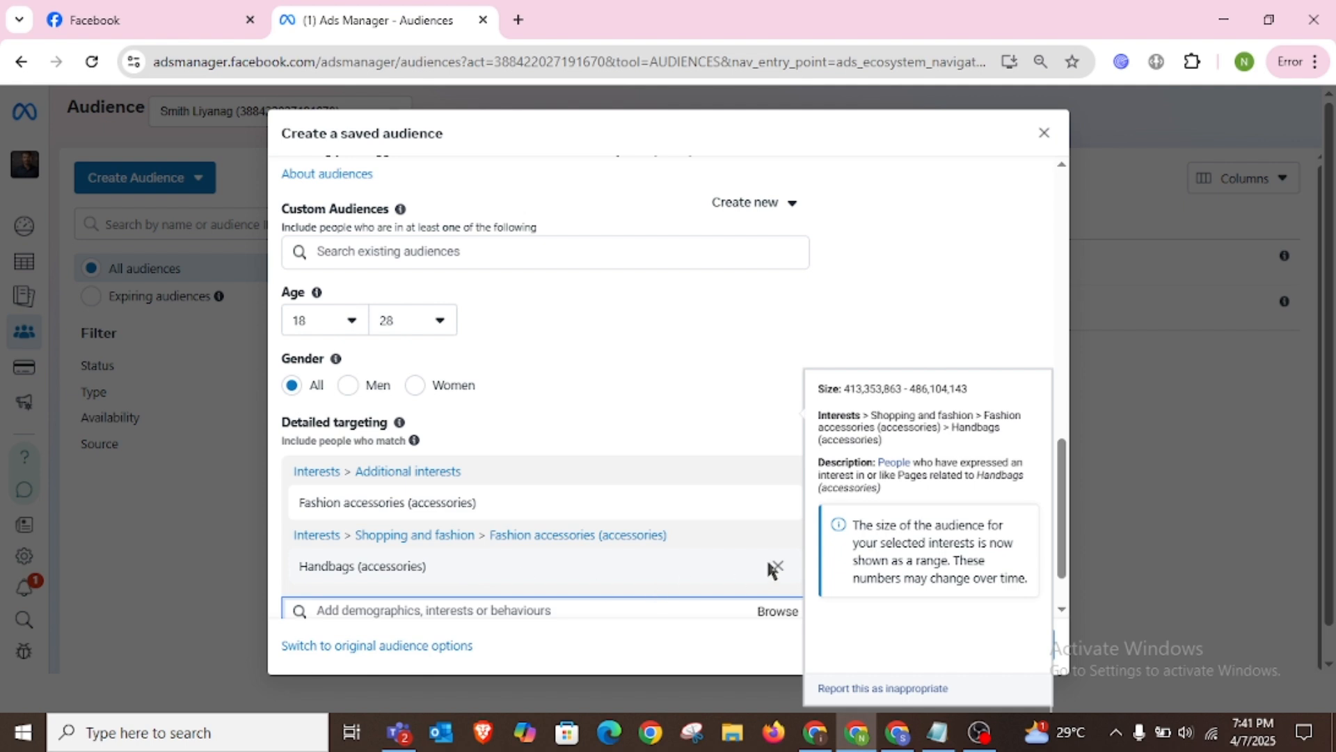
{"action": "left_click", "coordinate": [777, 567]}
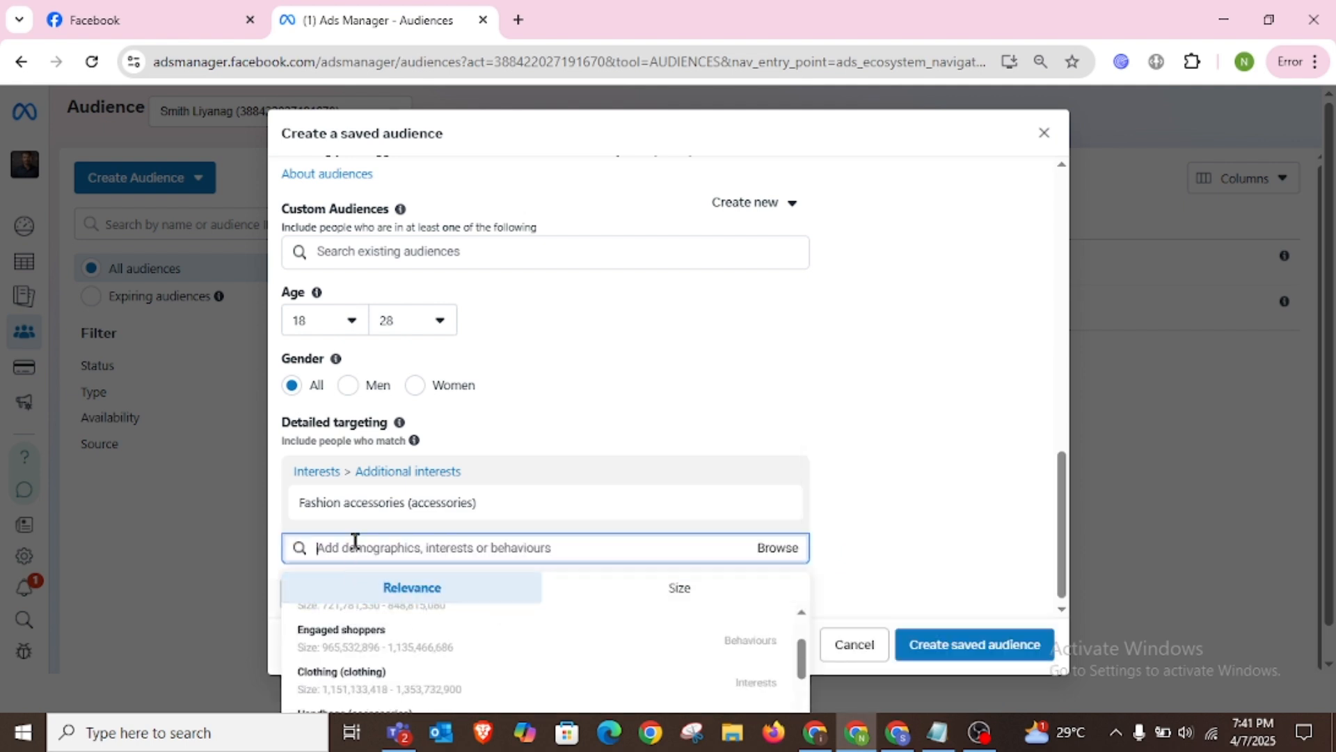
- Search the detailed targeting for "sunglass" and add the Sunglasses (eyewear) interest
{"action": "type", "text": "su"}
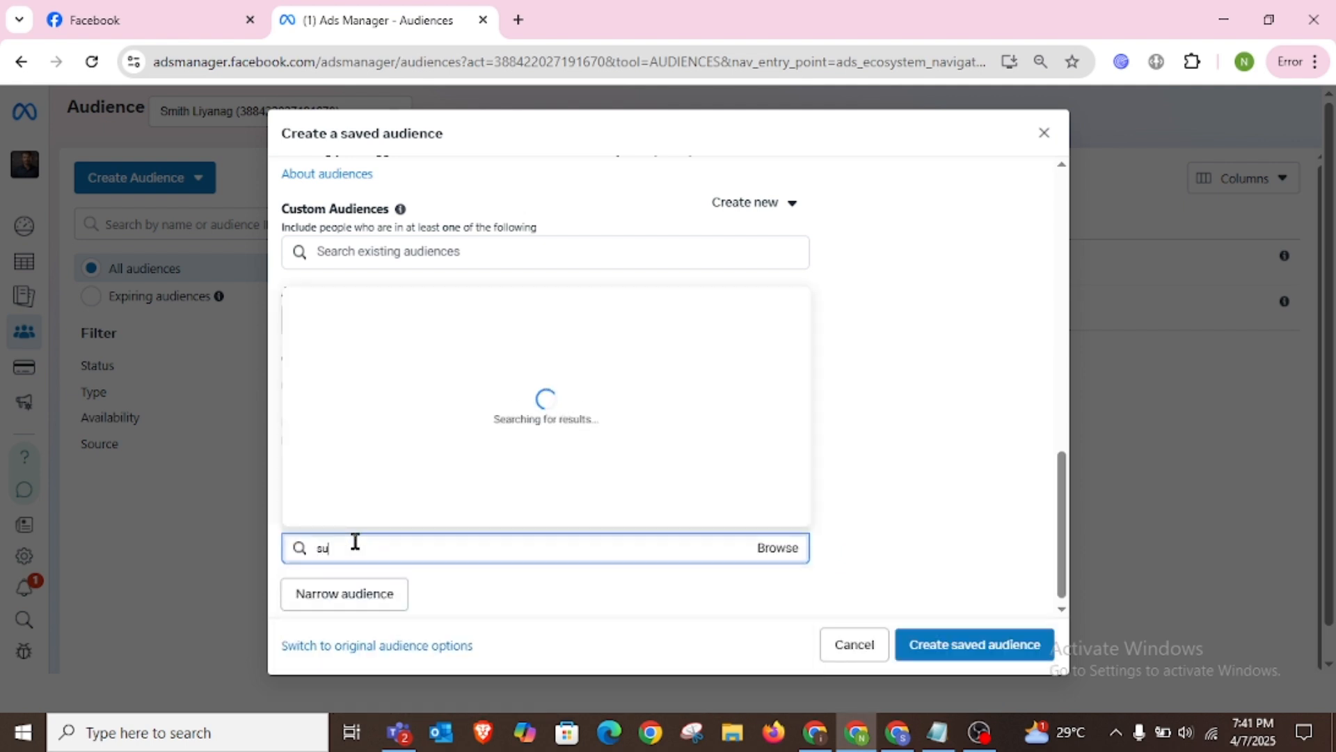
{"action": "type", "text": "nglass"}
{"action": "scroll", "coordinate": [369, 487], "scroll_direction": "down", "scroll_amount": 1}
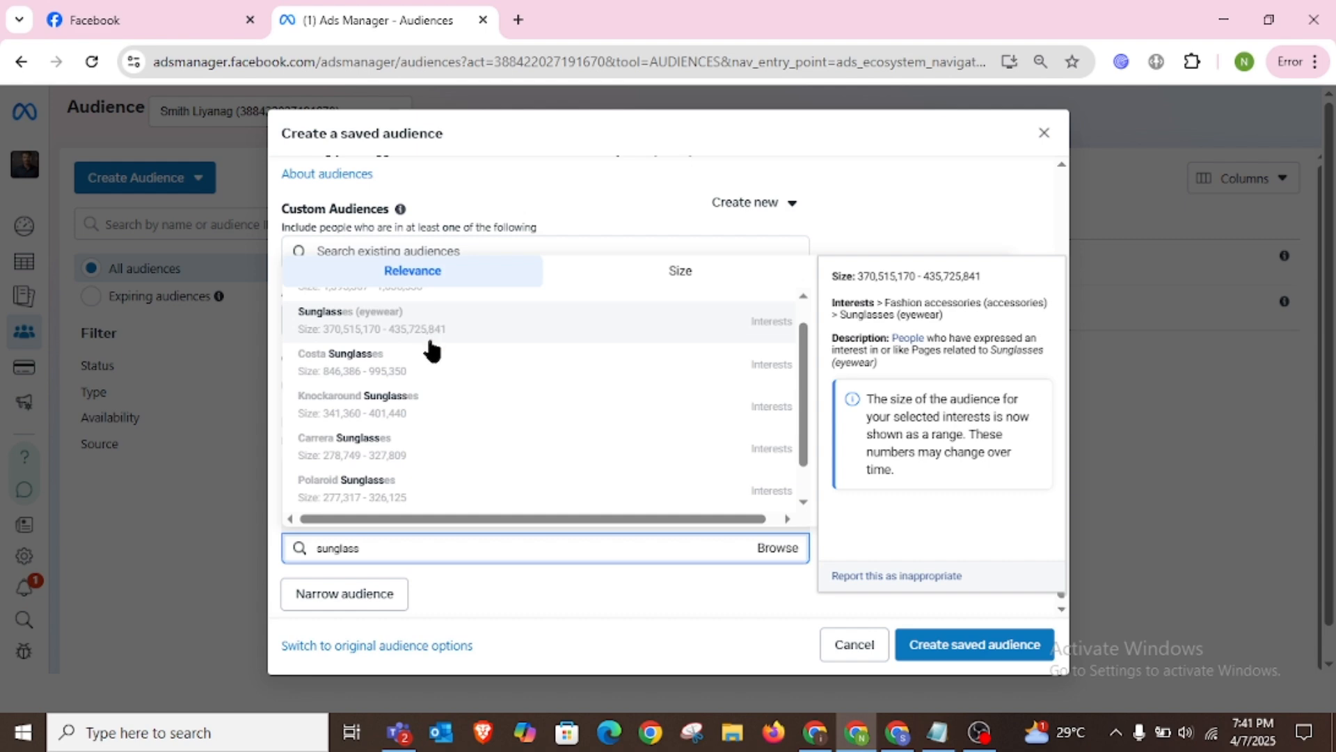
{"action": "left_click", "coordinate": [387, 326]}
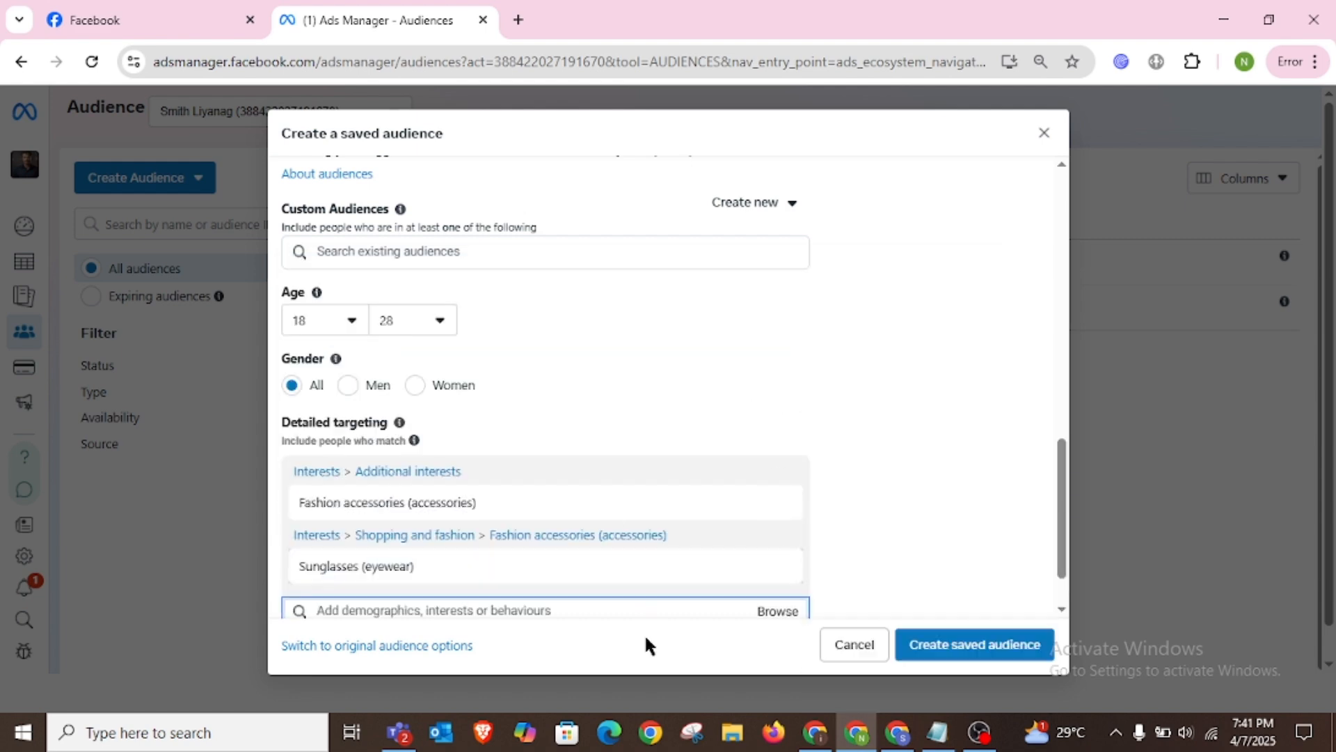
- Copy "Gucci" from the sunglasses brands in ChatGPT's Fashion & Style list and return to Ads Manager
{"action": "mouse_move", "coordinate": [815, 731]}
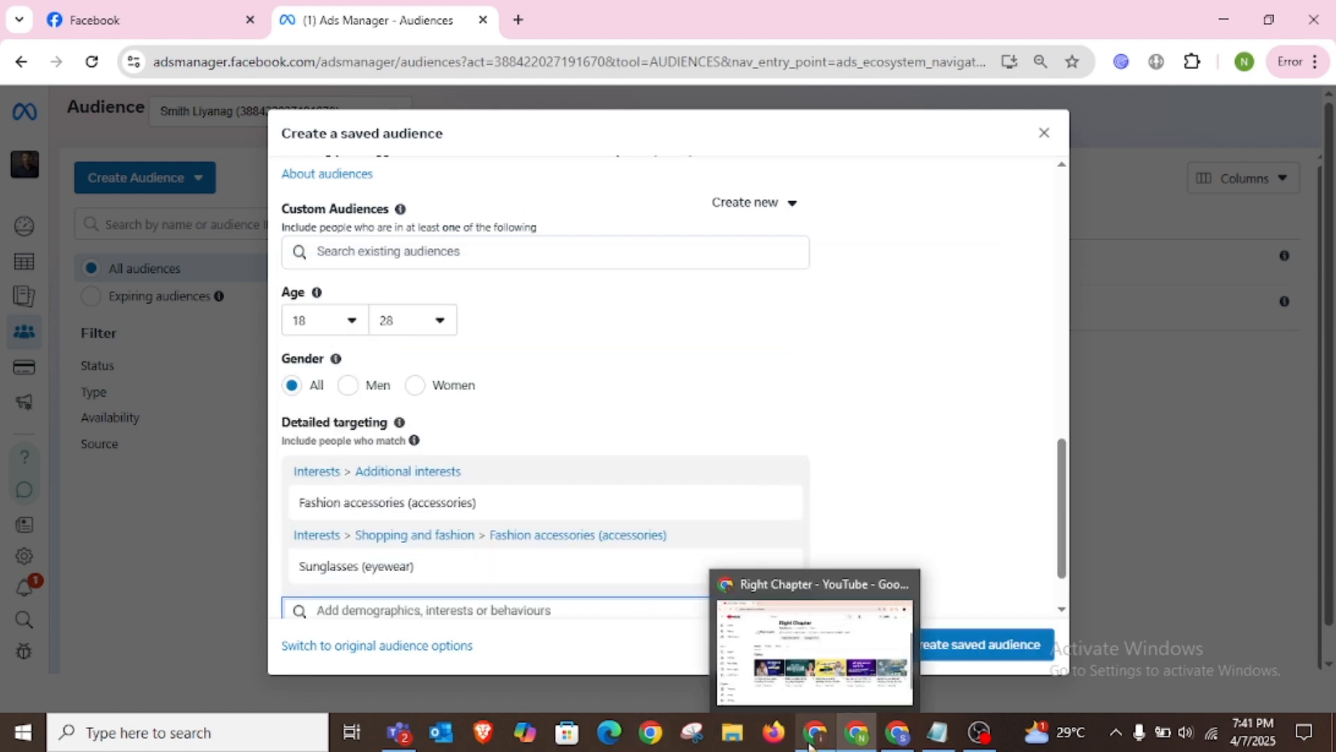
{"action": "left_click", "coordinate": [898, 732]}
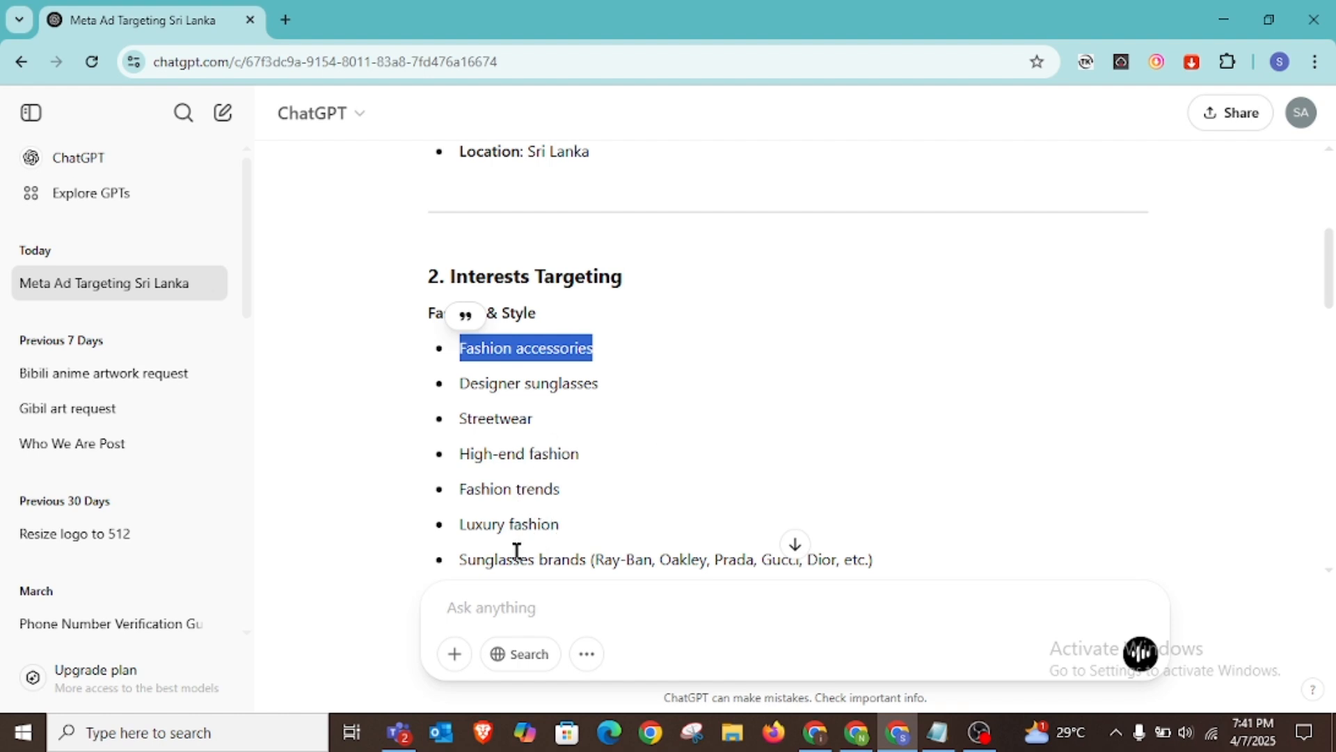
{"action": "scroll", "coordinate": [619, 529], "scroll_direction": "down", "scroll_amount": 2}
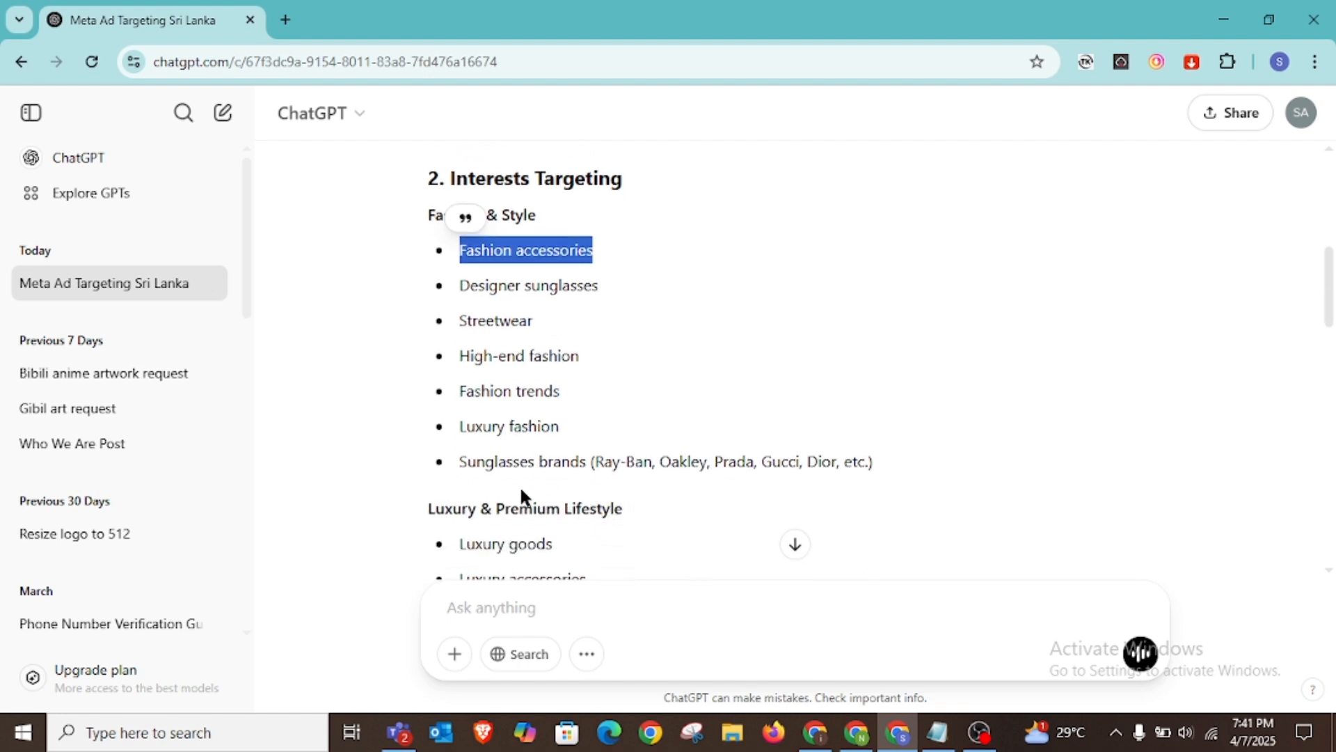
{"action": "double_click", "coordinate": [778, 462]}
{"action": "right_click", "coordinate": [771, 467]}
{"action": "left_click", "coordinate": [809, 490]}
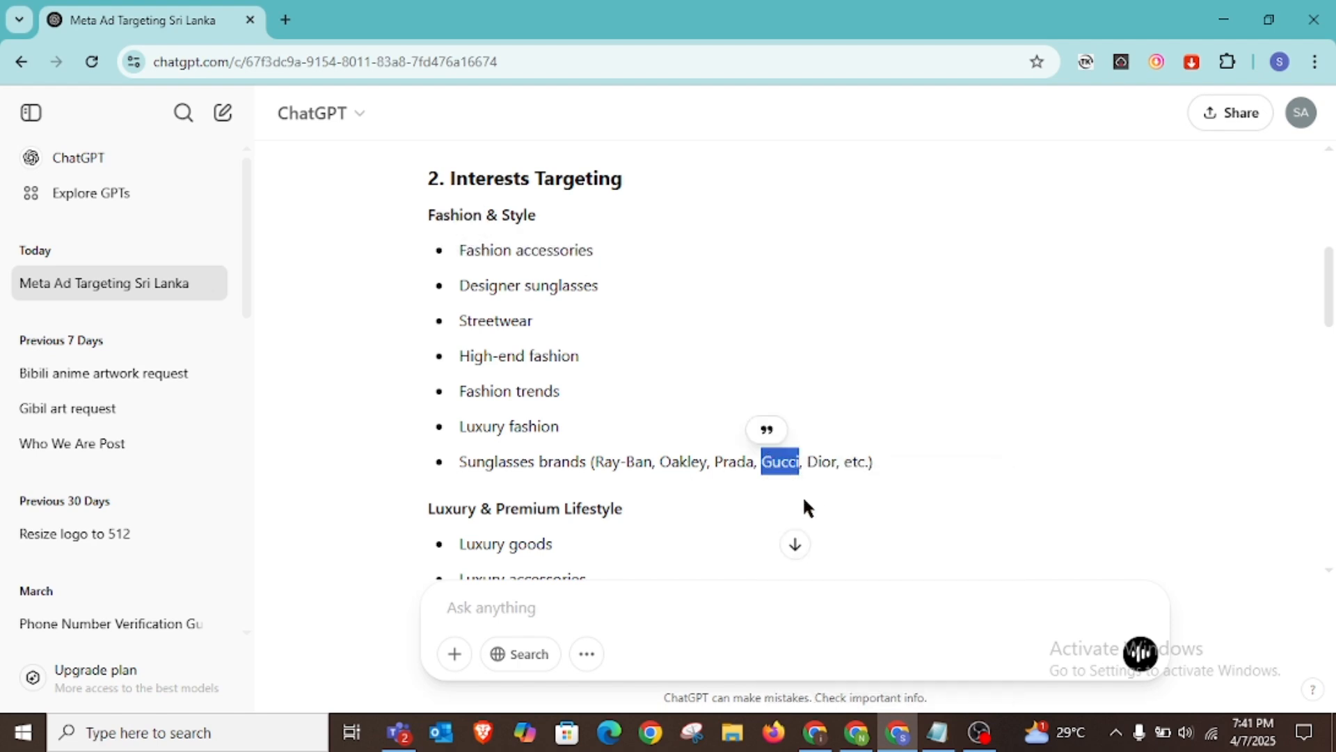
{"action": "left_click", "coordinate": [779, 509]}
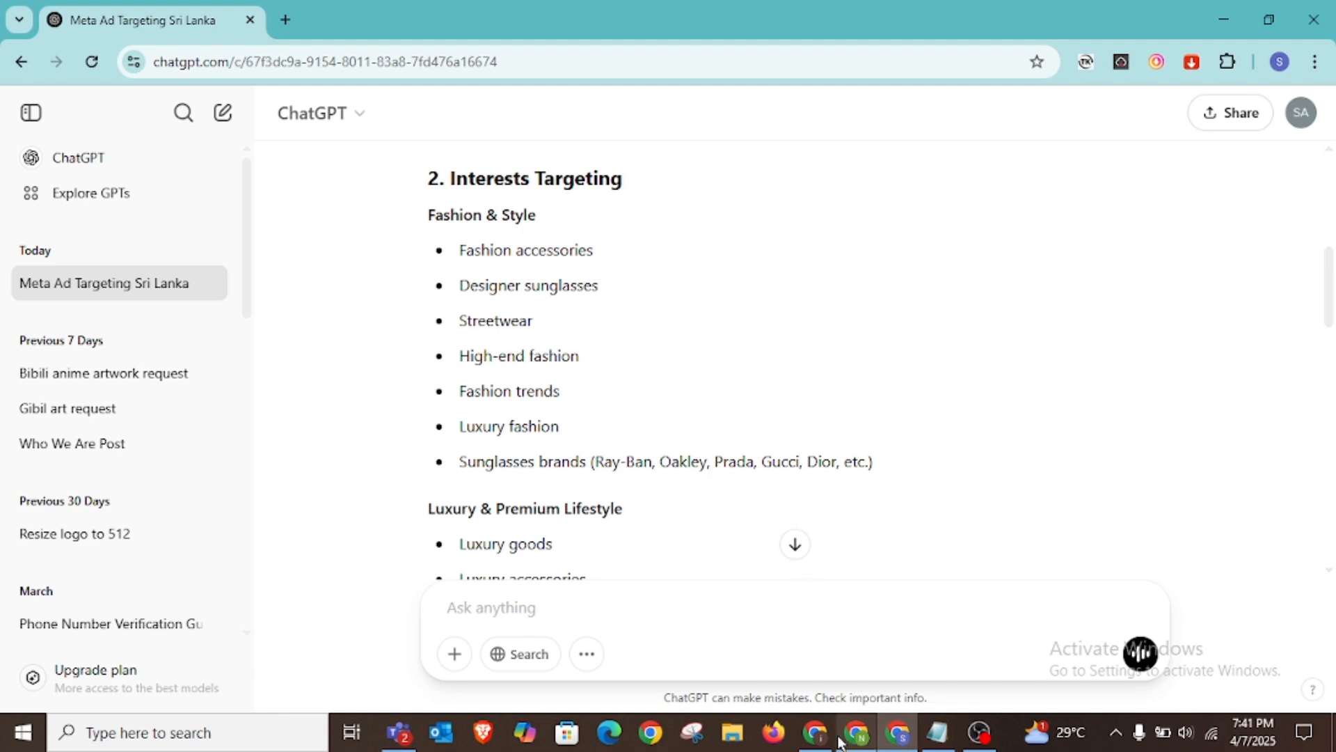
{"action": "mouse_move", "coordinate": [840, 742]}
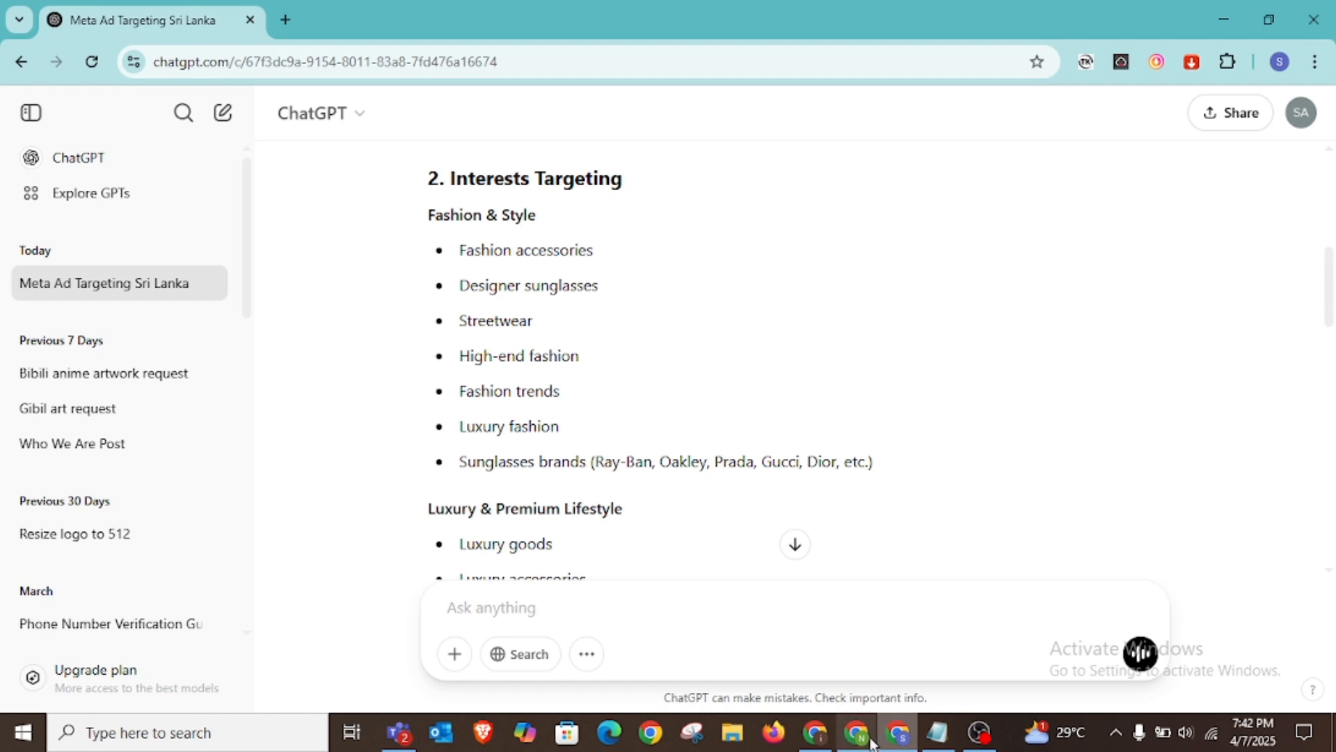
{"action": "left_click", "coordinate": [854, 742]}
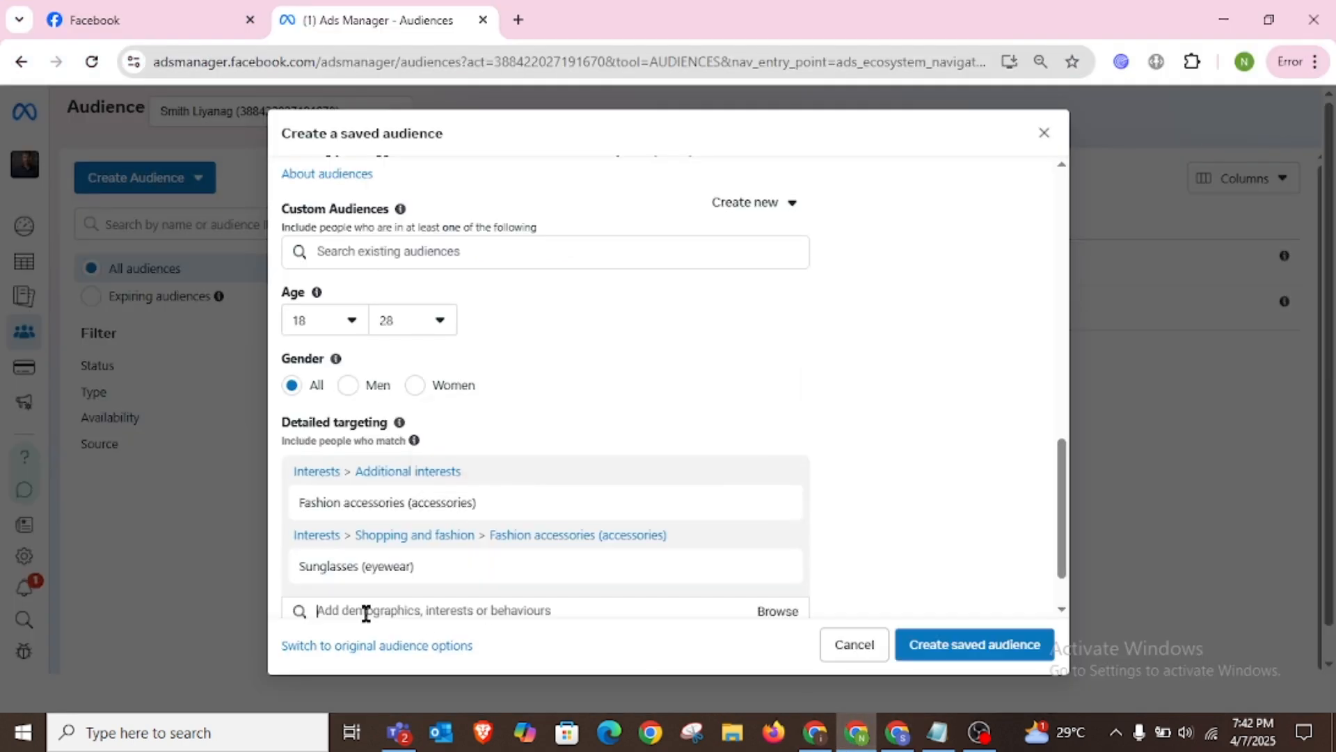
- Try adding the Gucci employer entry to the detailed targeting, and remove it again
{"action": "type", "text": "Gucci"}
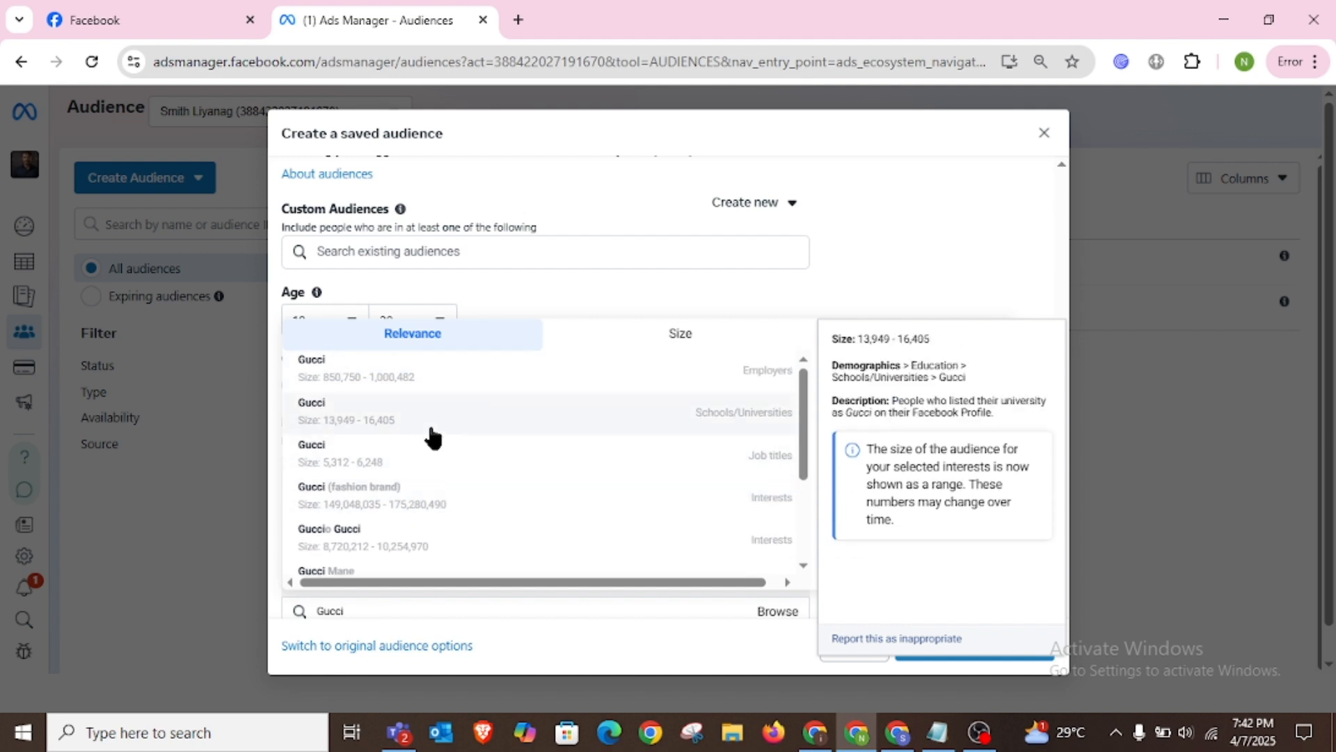
{"action": "left_click", "coordinate": [441, 383]}
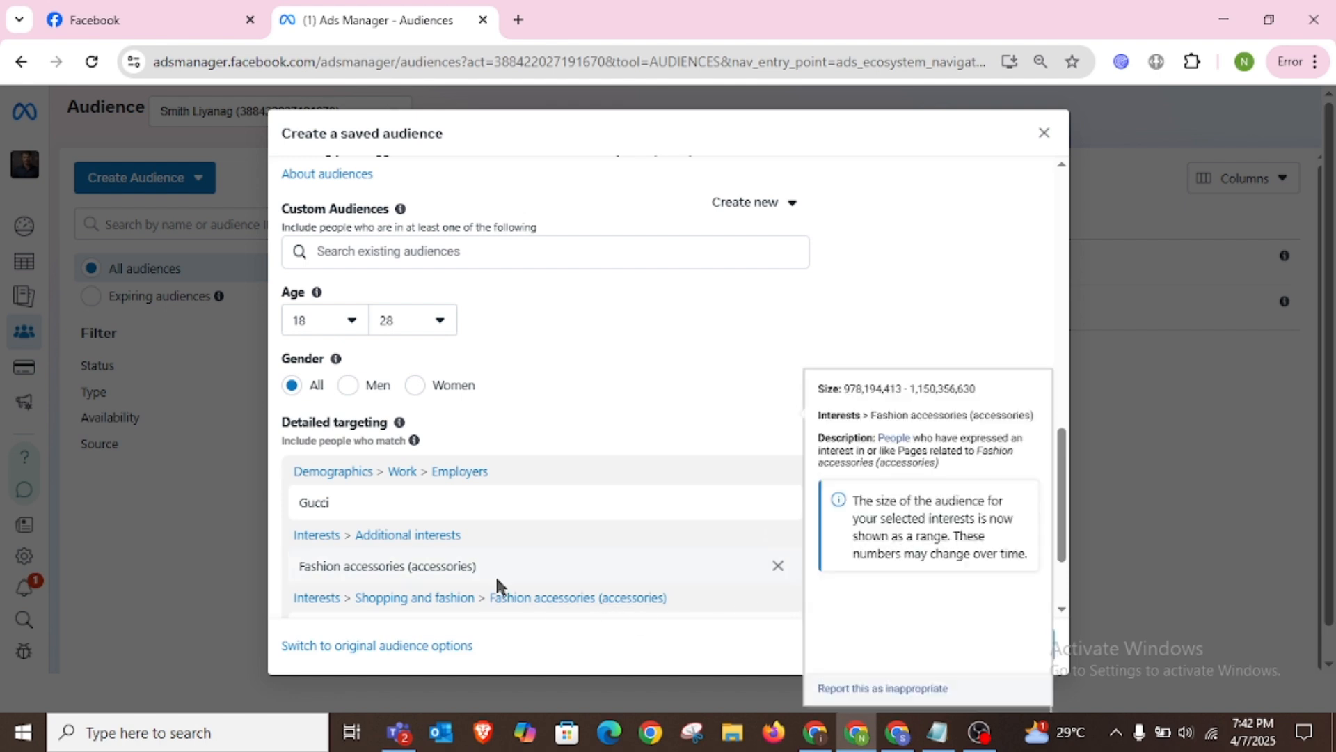
{"action": "left_click", "coordinate": [777, 504]}
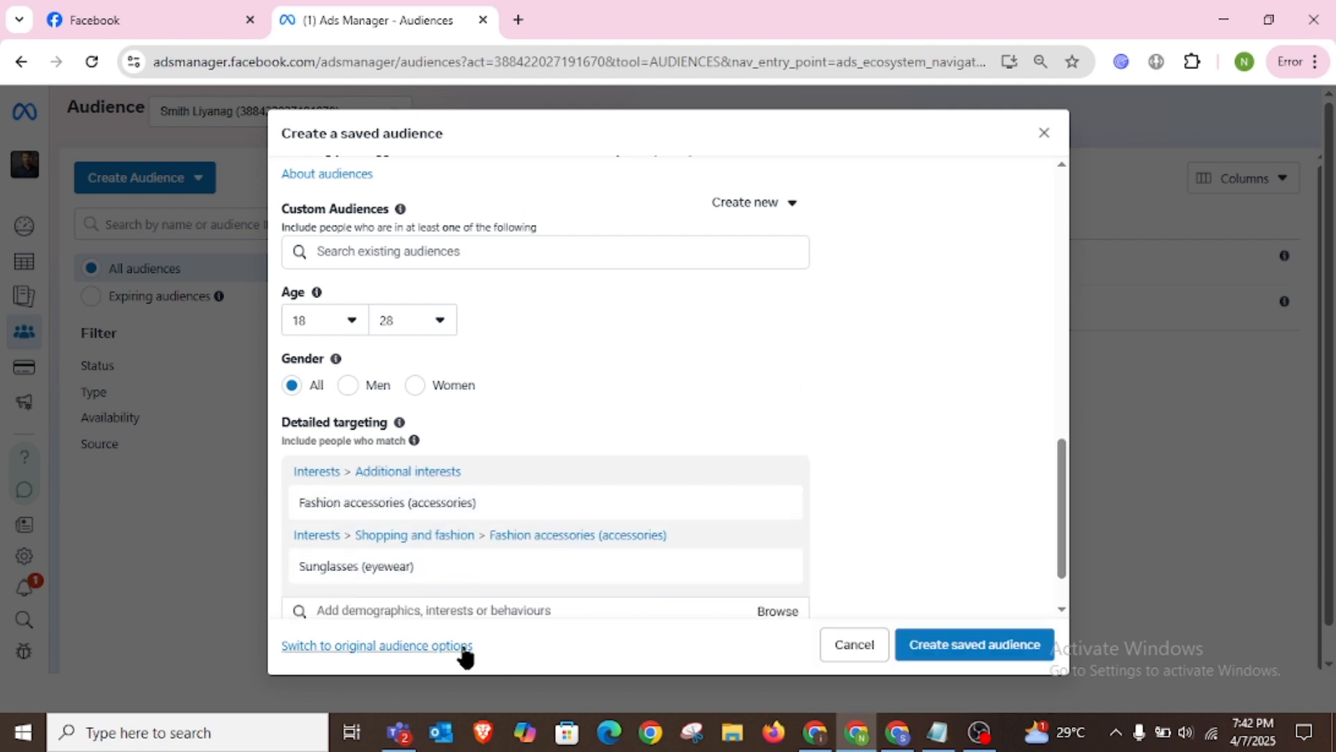
- Search the detailed targeting for "Gucci" and add the Gucci (fashion brand) interest
{"action": "left_click", "coordinate": [376, 605]}
{"action": "type", "text": "Gucci"}
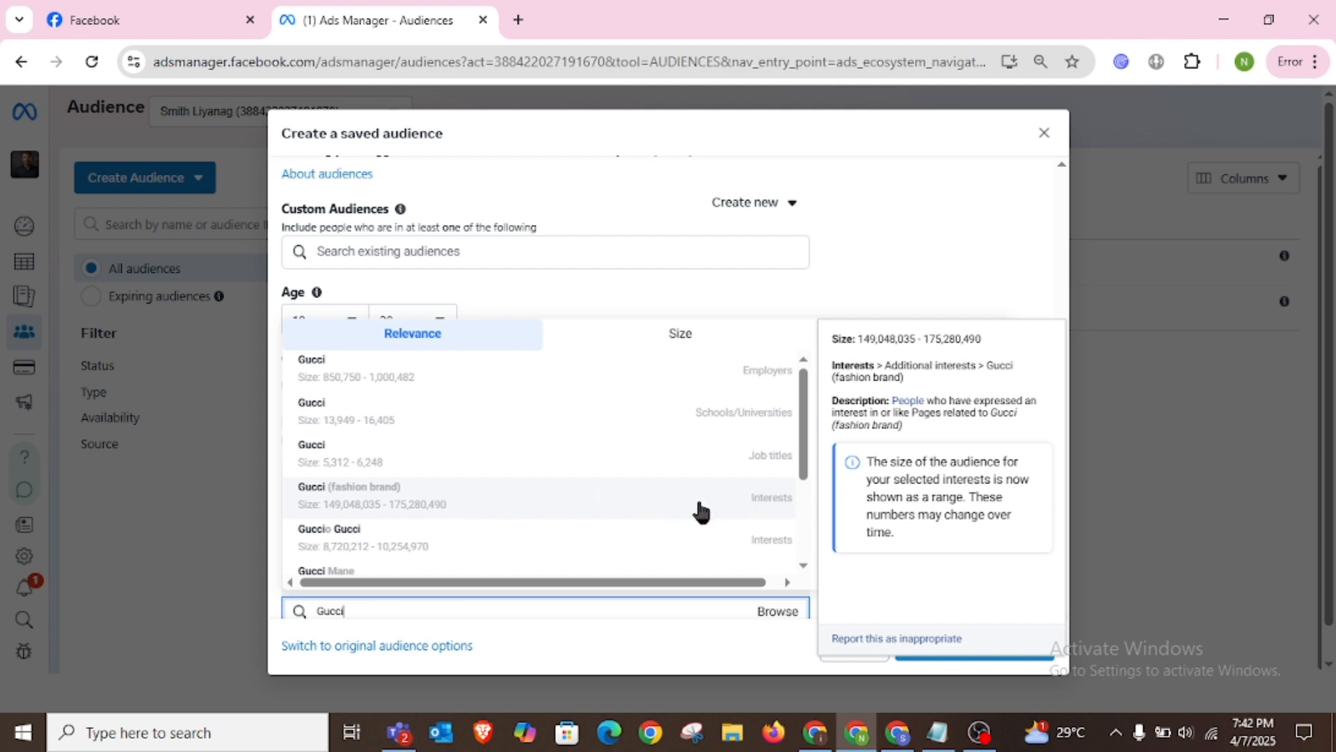
{"action": "left_click", "coordinate": [486, 510]}
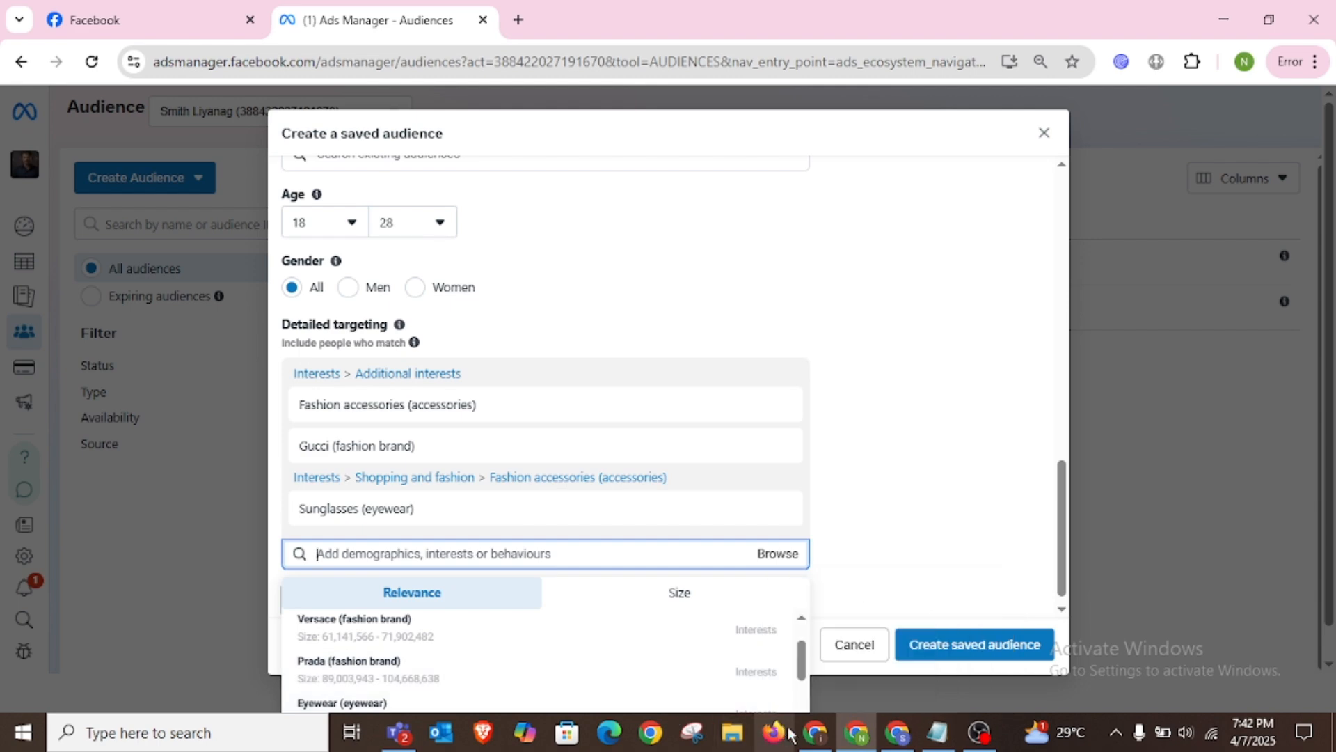
- Switch to ChatGPT and review the Luxury & Premium Lifestyle and Travel & Lifestyle interest suggestions
{"action": "left_click", "coordinate": [897, 732]}
{"action": "scroll", "coordinate": [571, 432], "scroll_direction": "down", "scroll_amount": 1}
{"action": "scroll", "coordinate": [571, 432], "scroll_direction": "down", "scroll_amount": 2}
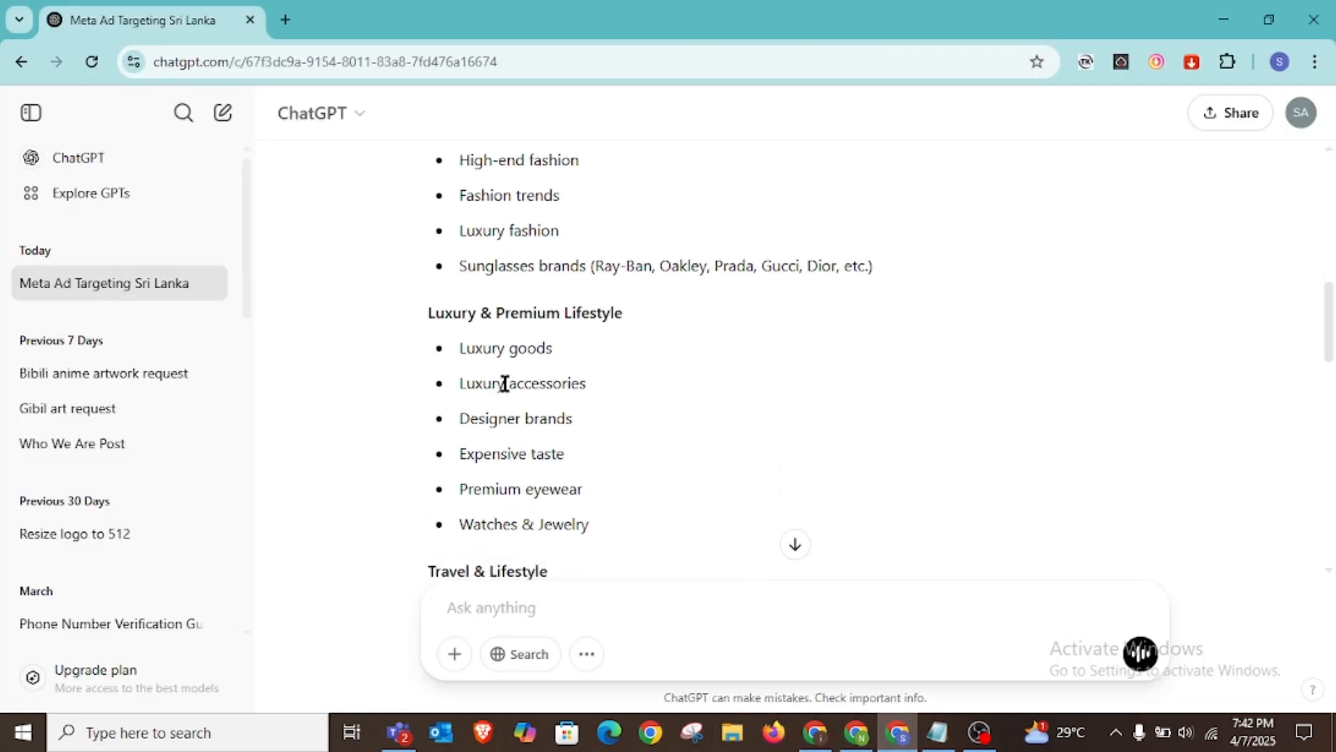
{"action": "left_click_drag", "start_coordinate": [461, 346], "coordinate": [587, 355]}
{"action": "left_click", "coordinate": [468, 390]}
{"action": "left_click_drag", "start_coordinate": [468, 390], "coordinate": [593, 399]}
{"action": "left_click", "coordinate": [592, 400]}
{"action": "scroll", "coordinate": [519, 306], "scroll_direction": "down", "scroll_amount": 1}
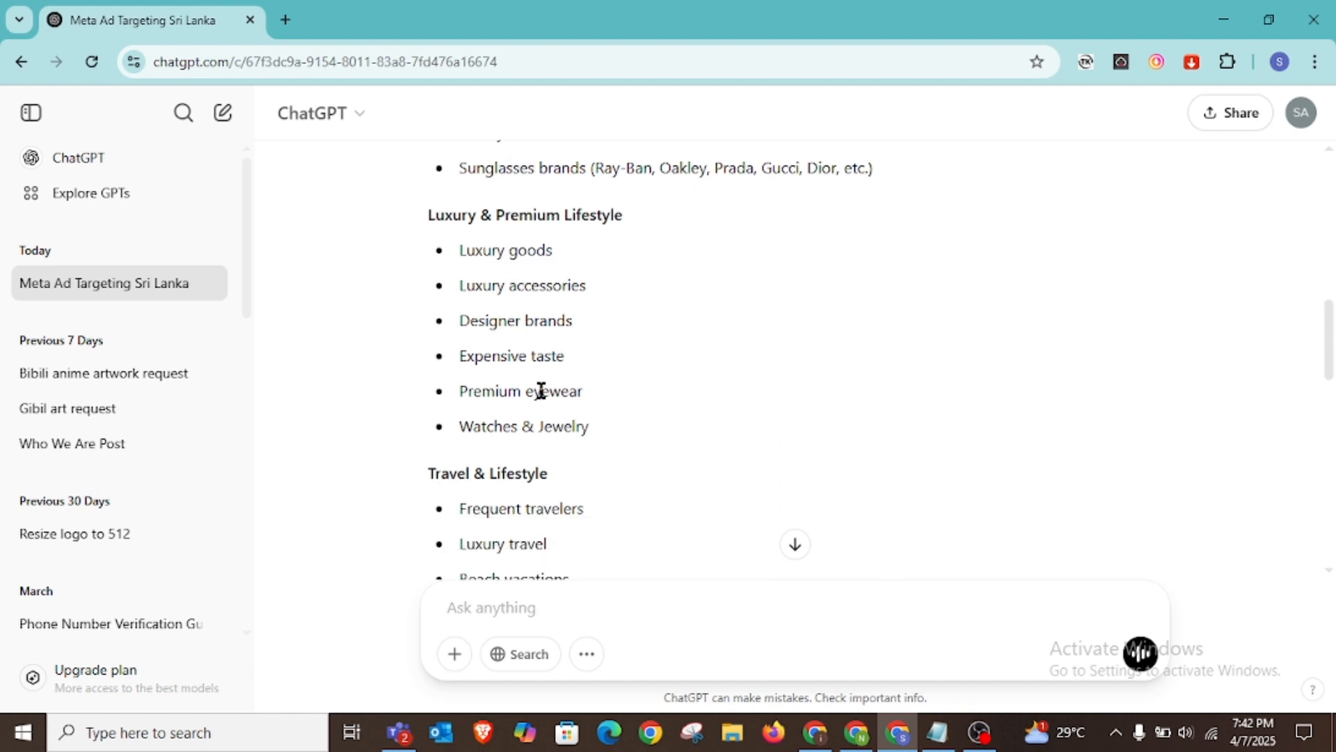
{"action": "scroll", "coordinate": [477, 403], "scroll_direction": "down", "scroll_amount": 1}
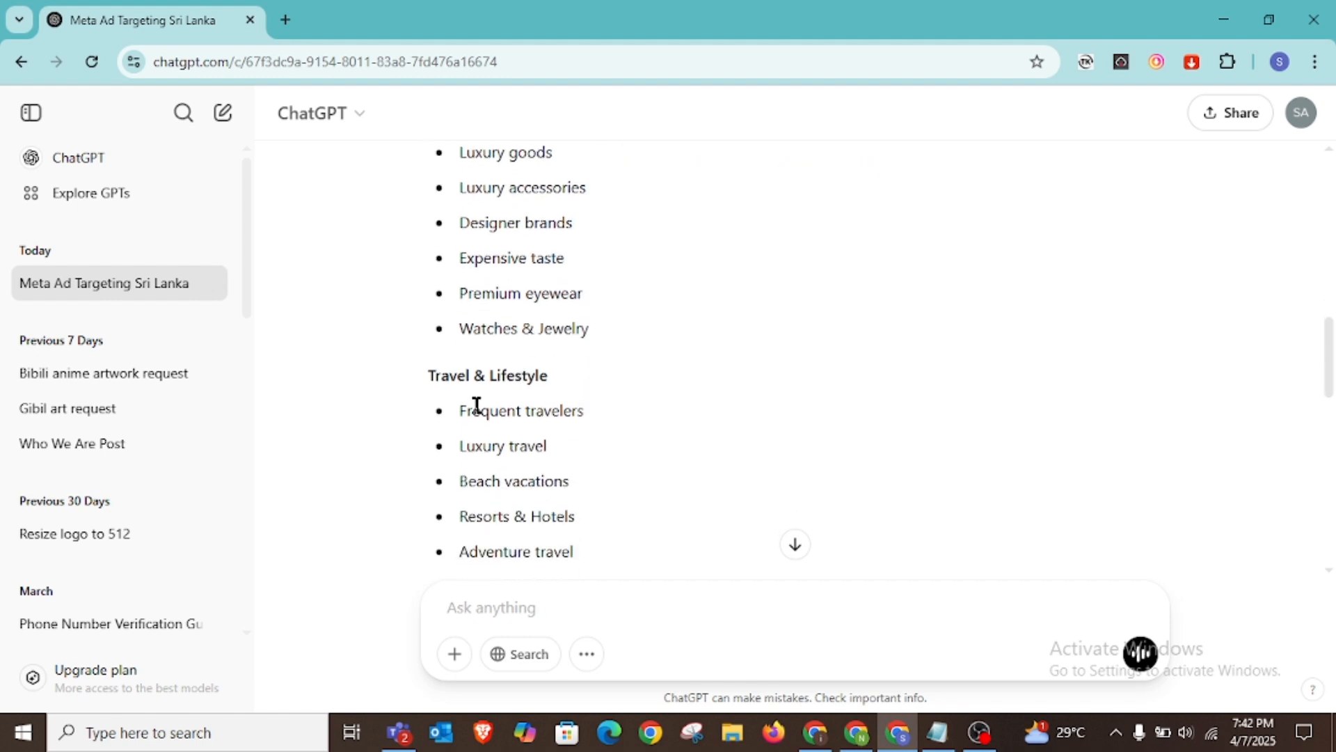
{"action": "left_click_drag", "start_coordinate": [433, 376], "coordinate": [519, 375]}
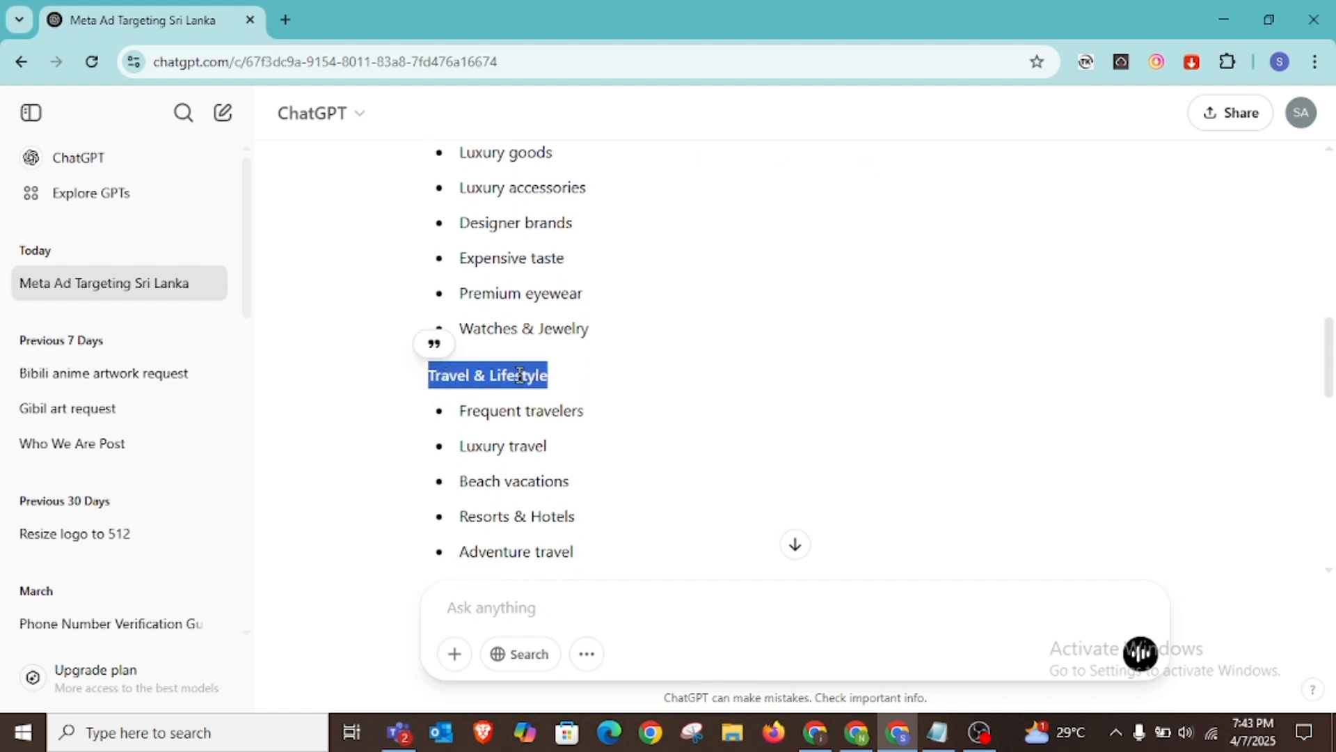
{"action": "left_click", "coordinate": [557, 382]}
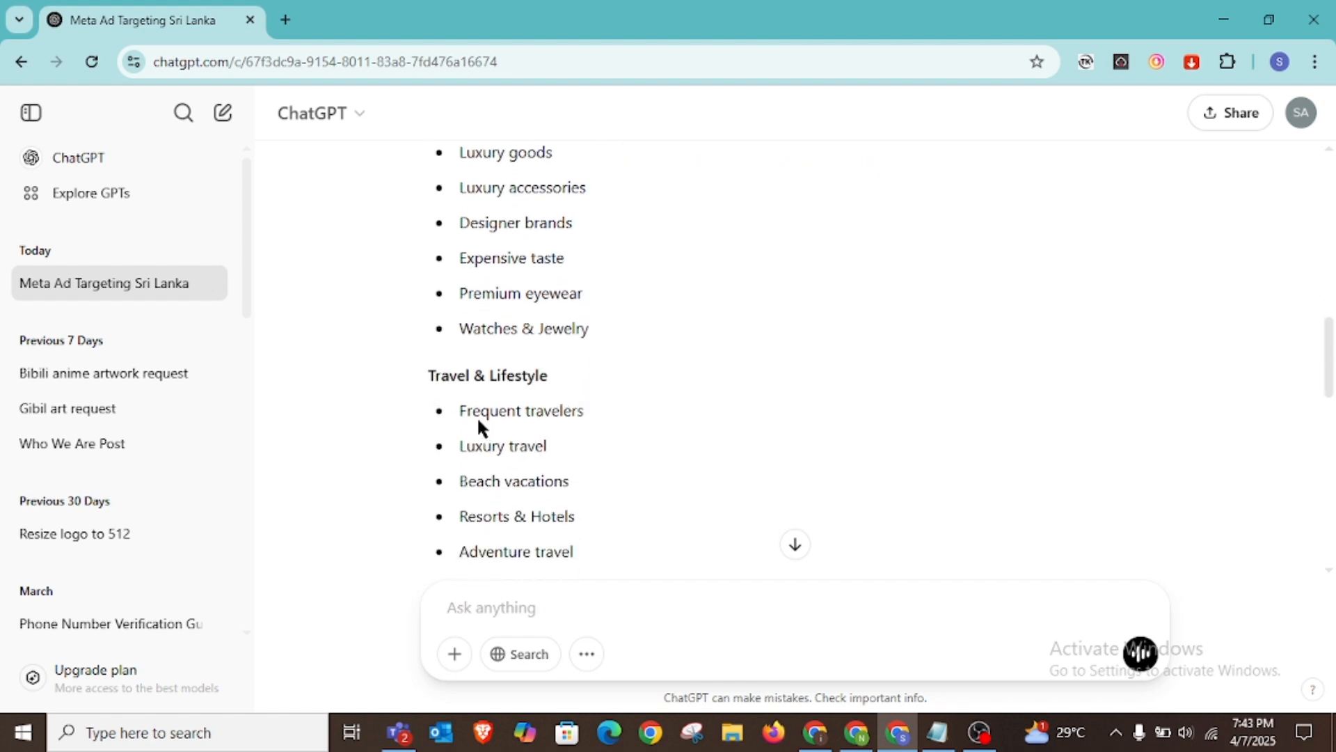
- Copy "Travel photography" from the Travel & Lifestyle suggestions
{"action": "scroll", "coordinate": [539, 506], "scroll_direction": "down", "scroll_amount": 1}
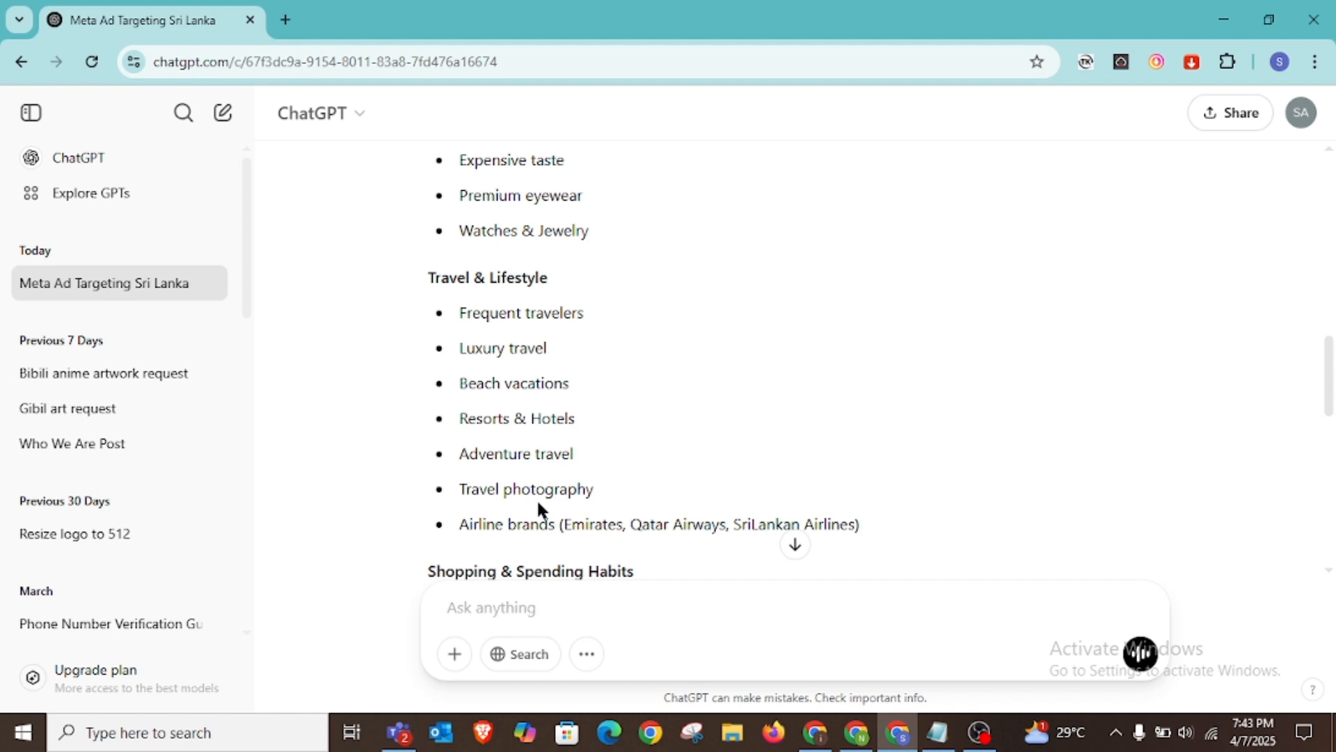
{"action": "triple_click", "coordinate": [496, 494]}
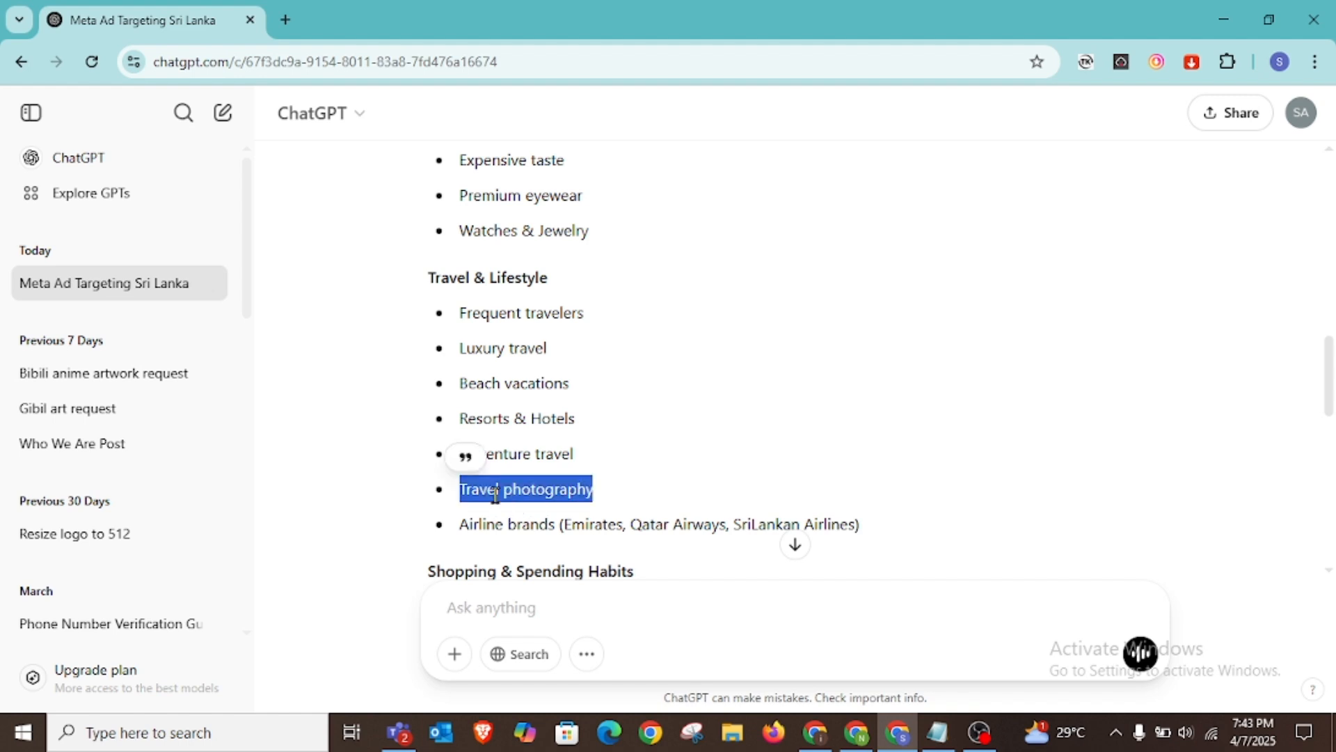
{"action": "right_click", "coordinate": [497, 493]}
{"action": "left_click", "coordinate": [547, 292]}
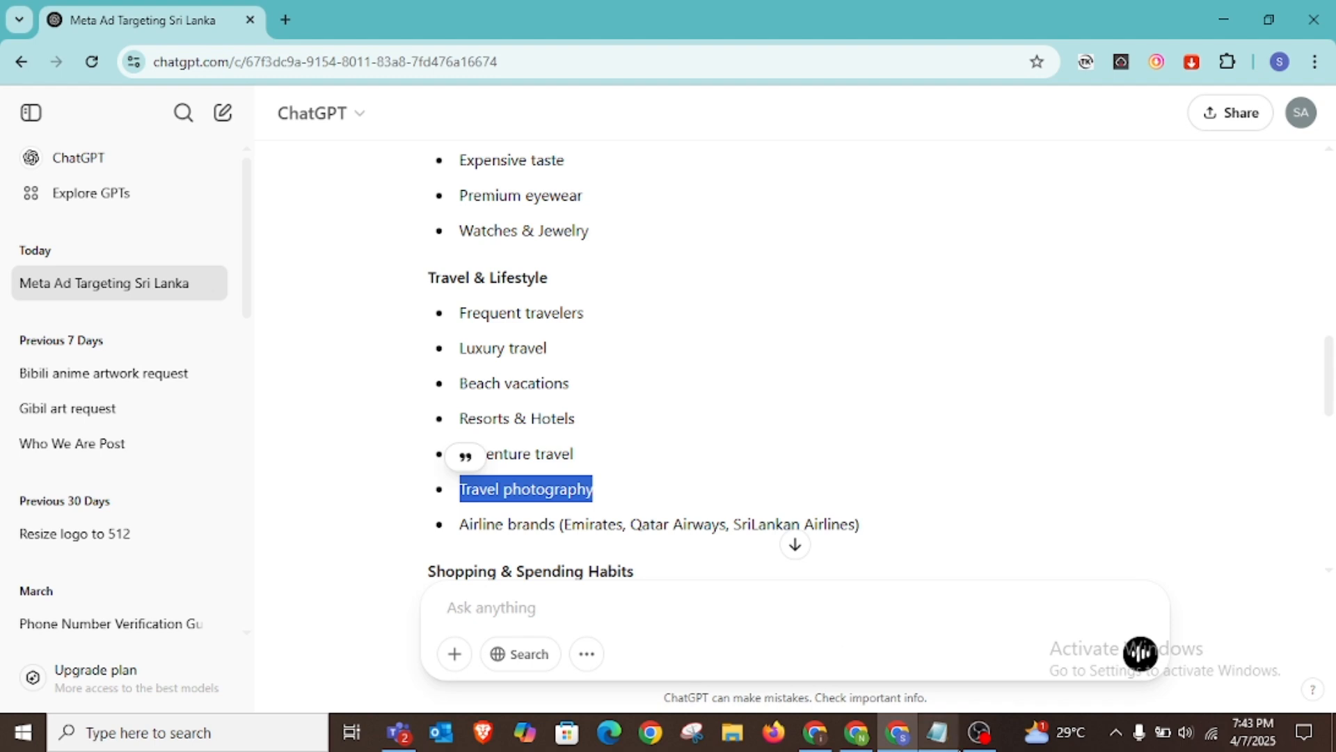
- Switch to Ads Manager, search the detailed targeting for "Travel photography" and add the Travel photography (photography) interest
{"action": "mouse_move", "coordinate": [938, 732]}
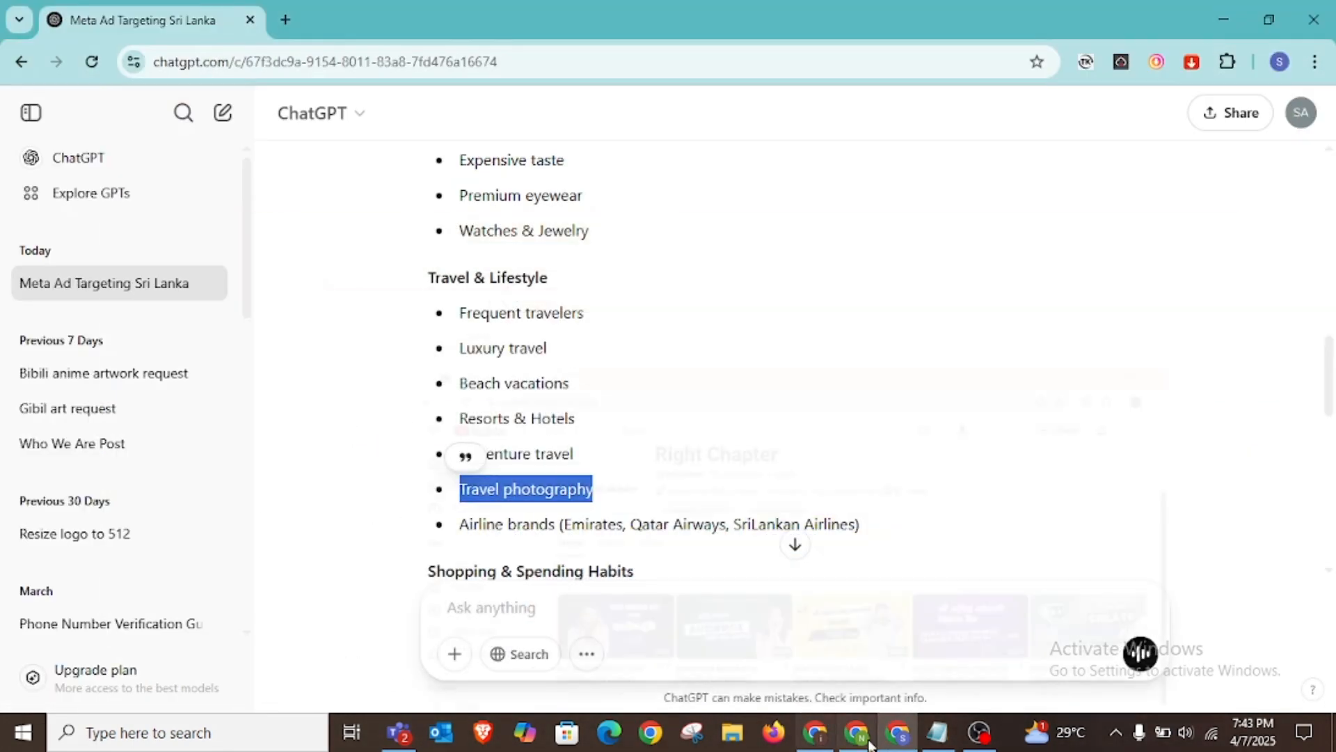
{"action": "left_click", "coordinate": [868, 742]}
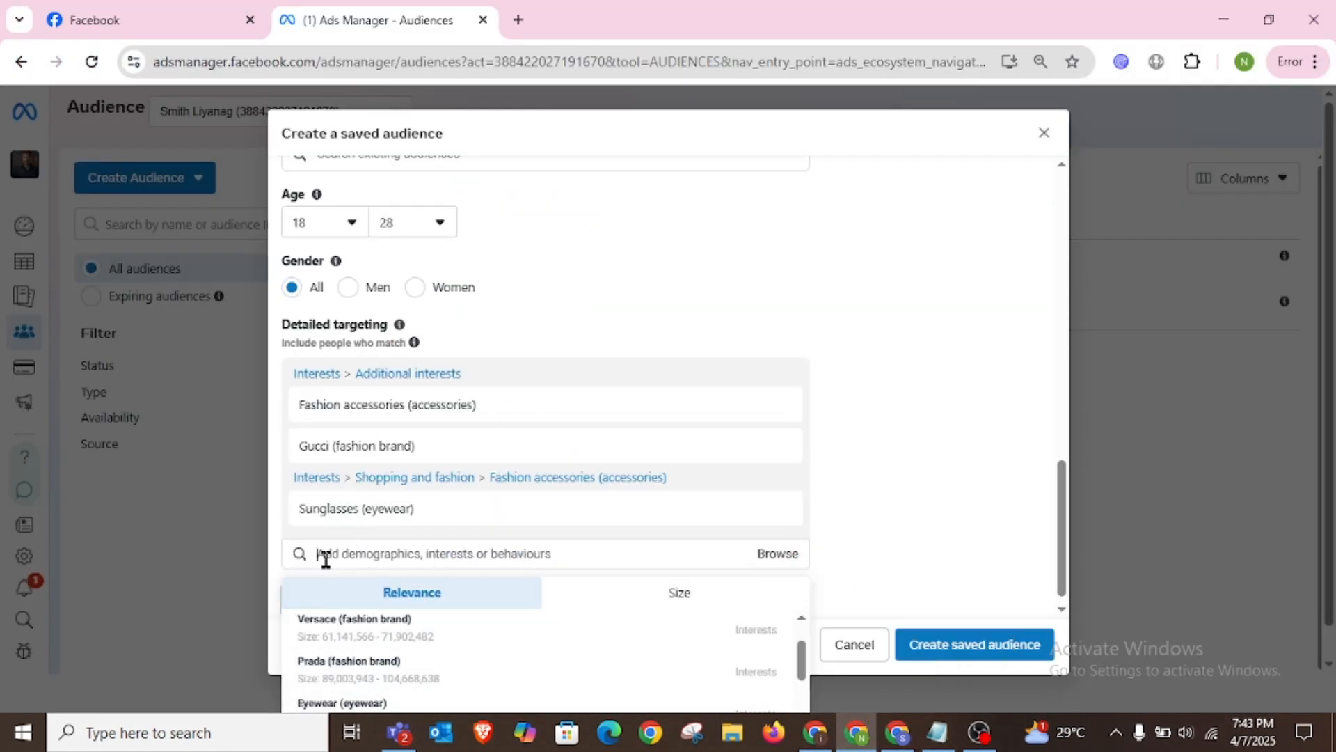
{"action": "key", "text": "ctrl+v"}
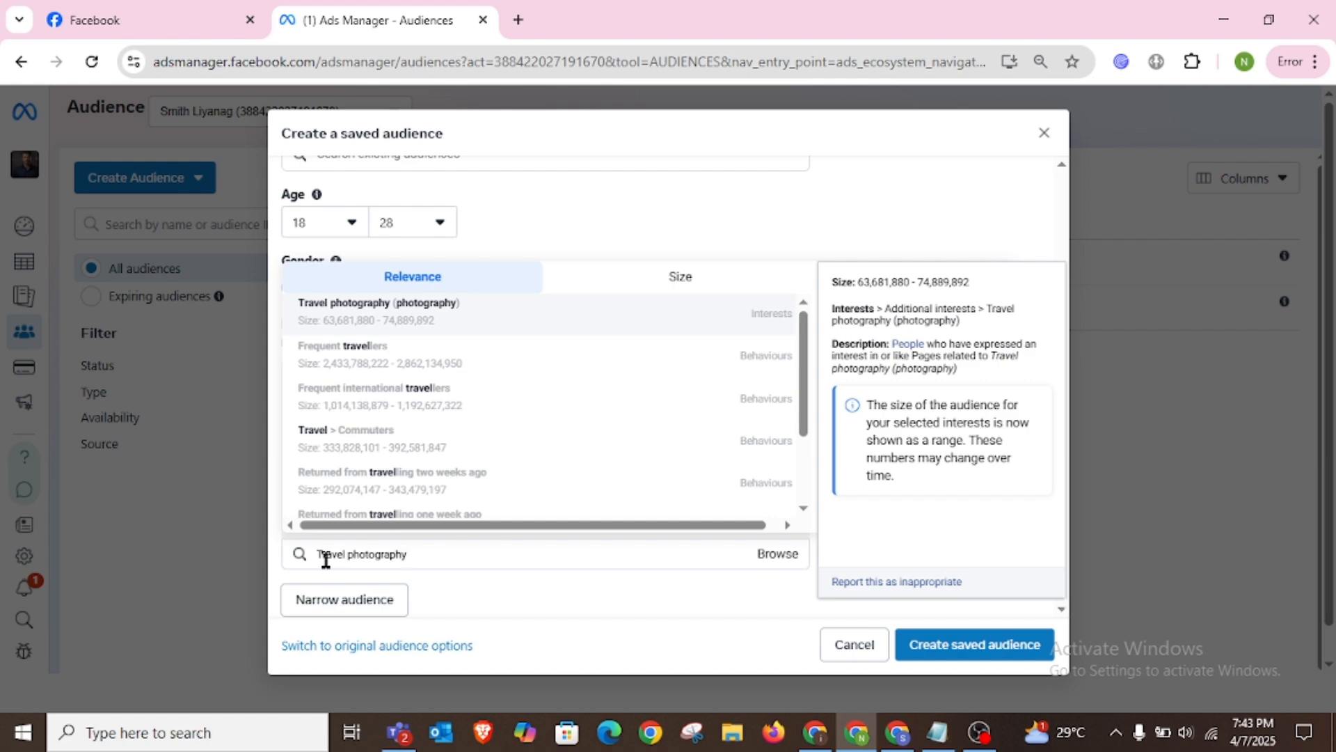
{"action": "left_click", "coordinate": [342, 317]}
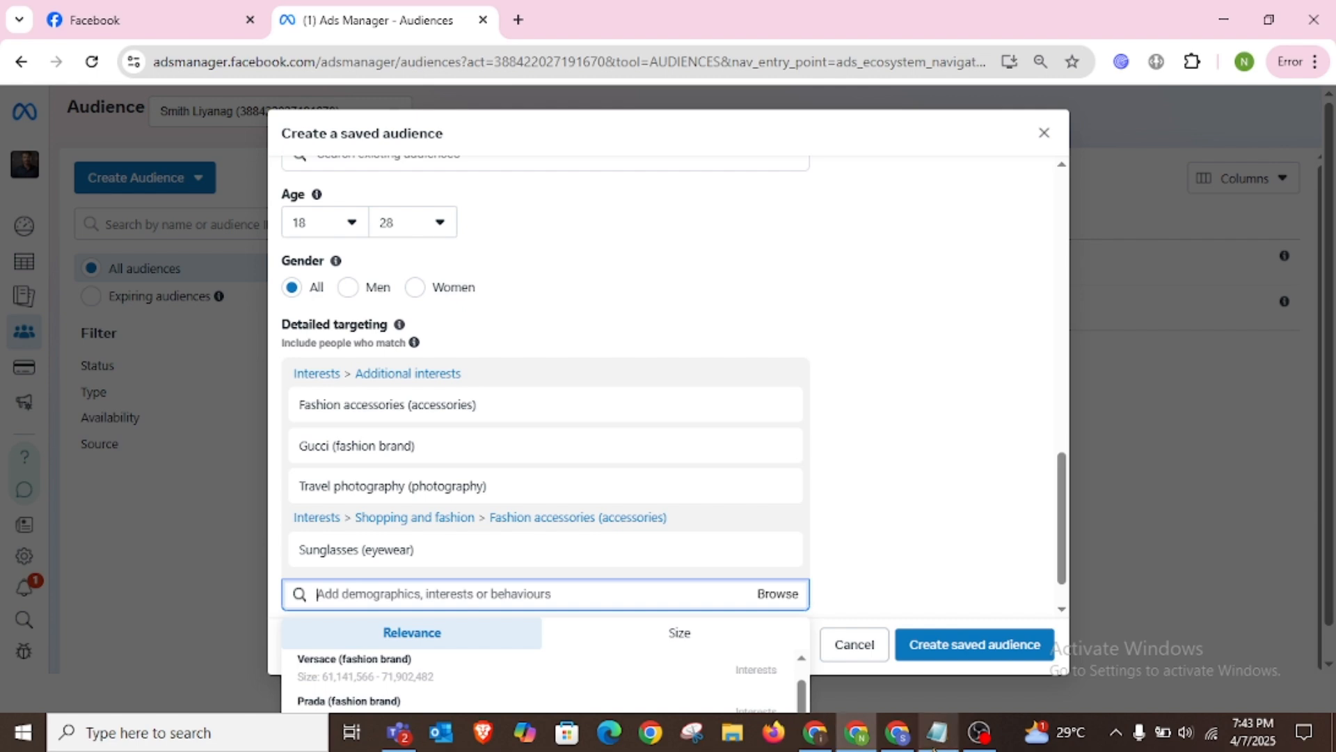
- Switch to ChatGPT and copy "Online shopping" from the Shopping & Spending Habits suggestions
{"action": "left_click", "coordinate": [898, 732]}
{"action": "scroll", "coordinate": [746, 394], "scroll_direction": "down", "scroll_amount": 4}
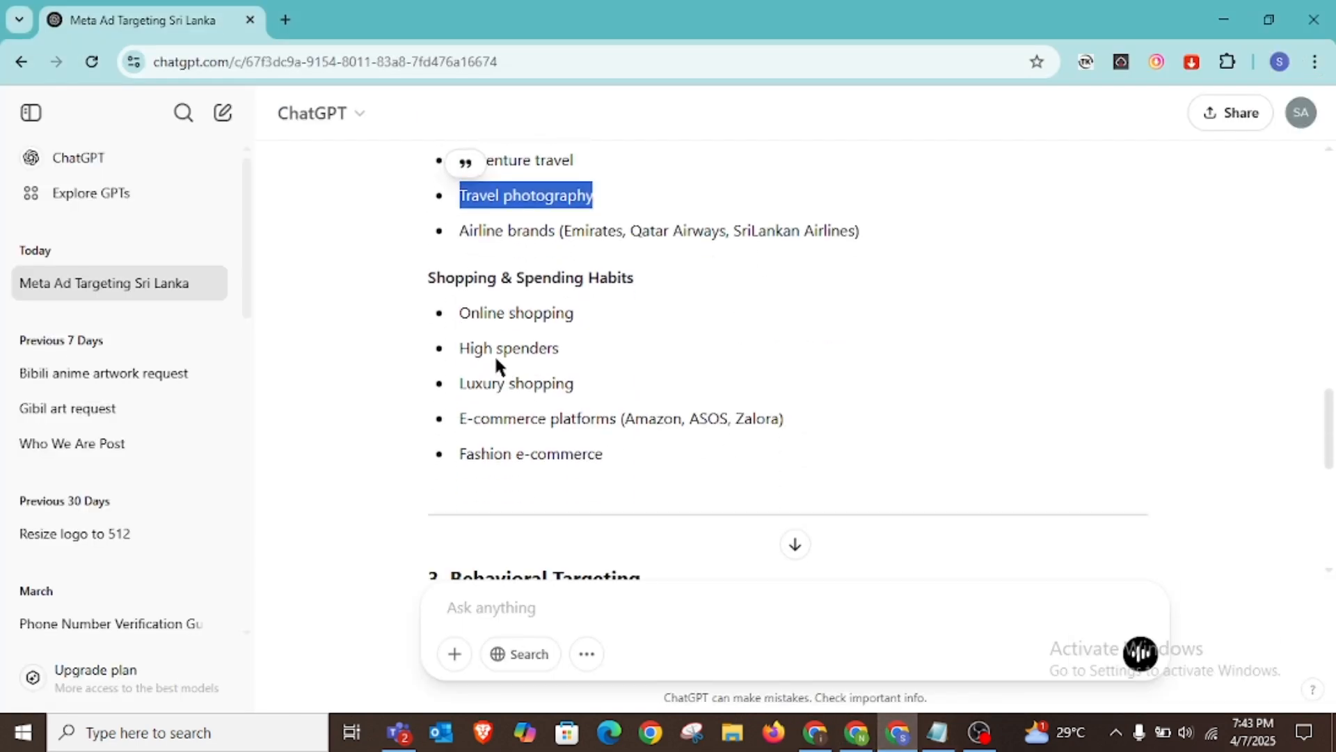
{"action": "left_click_drag", "start_coordinate": [457, 314], "coordinate": [582, 315]}
{"action": "right_click", "coordinate": [543, 331]}
{"action": "left_click", "coordinate": [696, 348]}
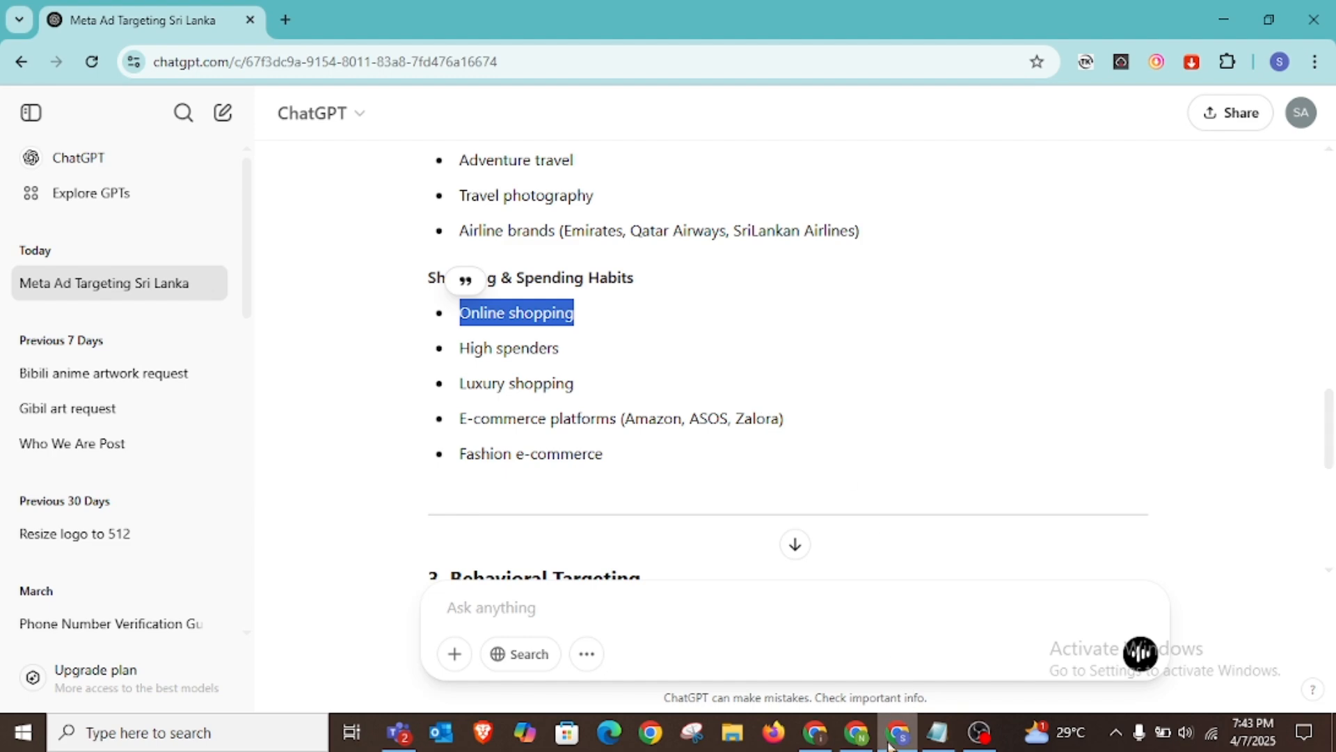
- Switch to Ads Manager, search the detailed targeting for "Online shopping" and add the Daraz Online Shopping interest
{"action": "left_click", "coordinate": [815, 731]}
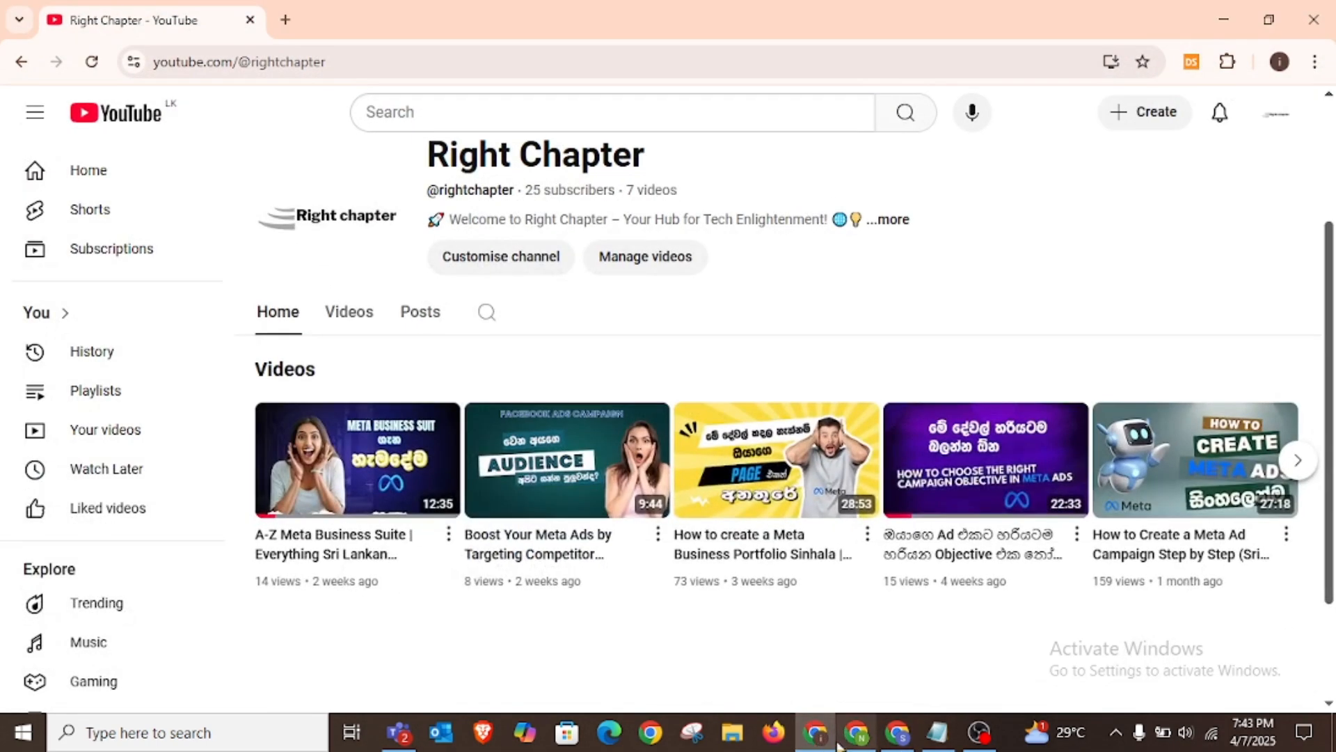
{"action": "left_click", "coordinate": [856, 731]}
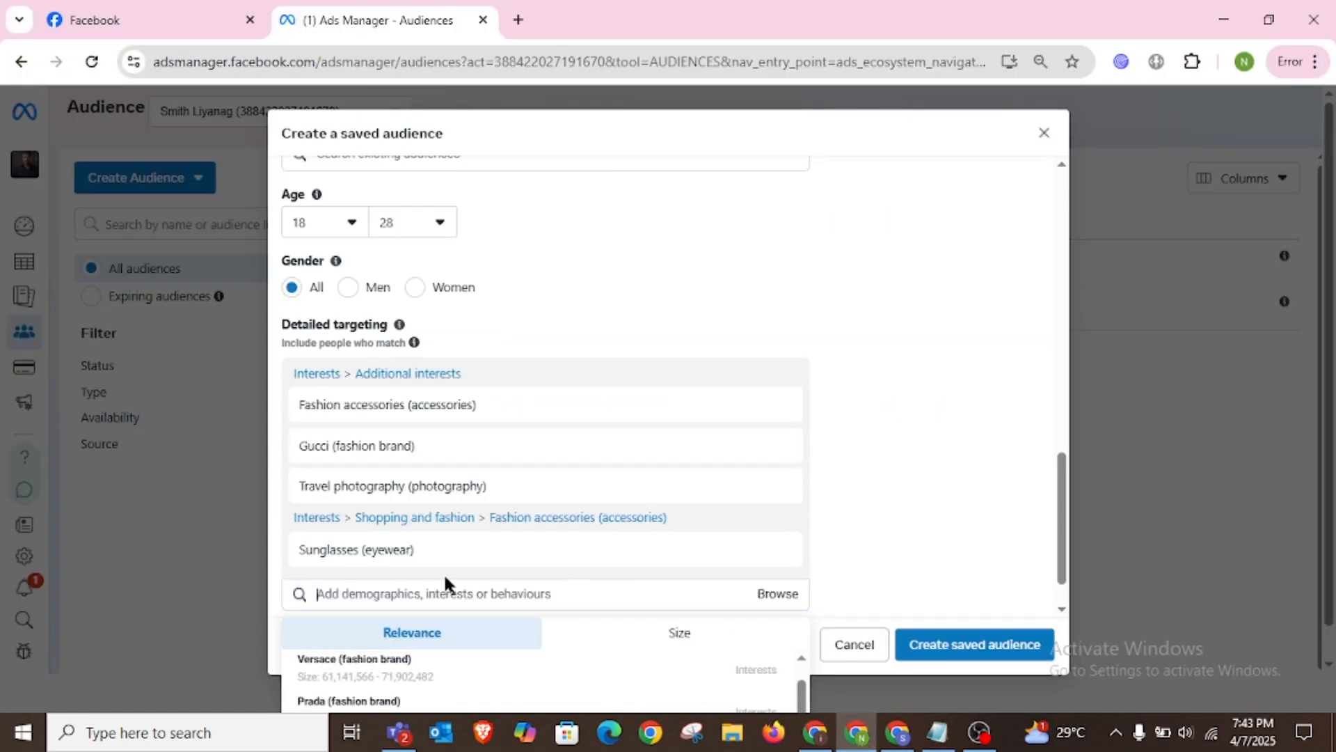
{"action": "key", "text": "ctrl+v"}
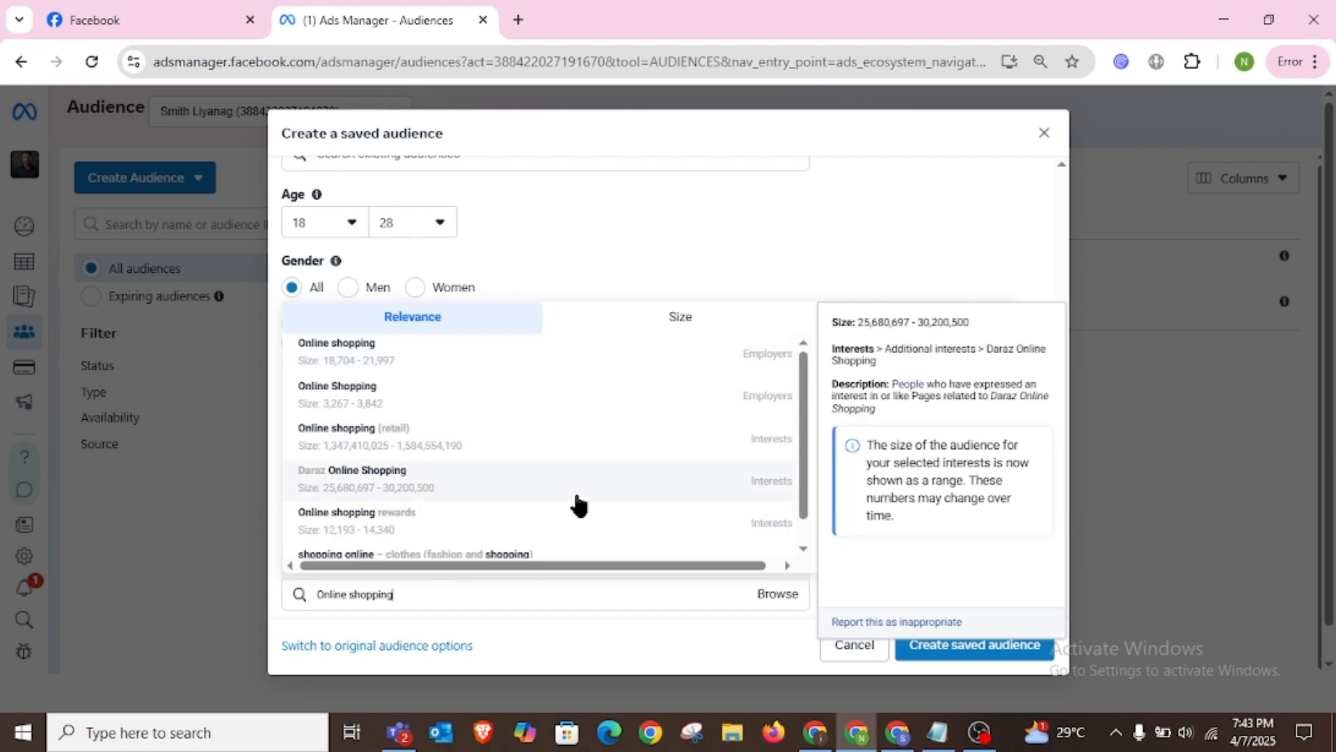
{"action": "scroll", "coordinate": [576, 501], "scroll_direction": "down", "scroll_amount": 1}
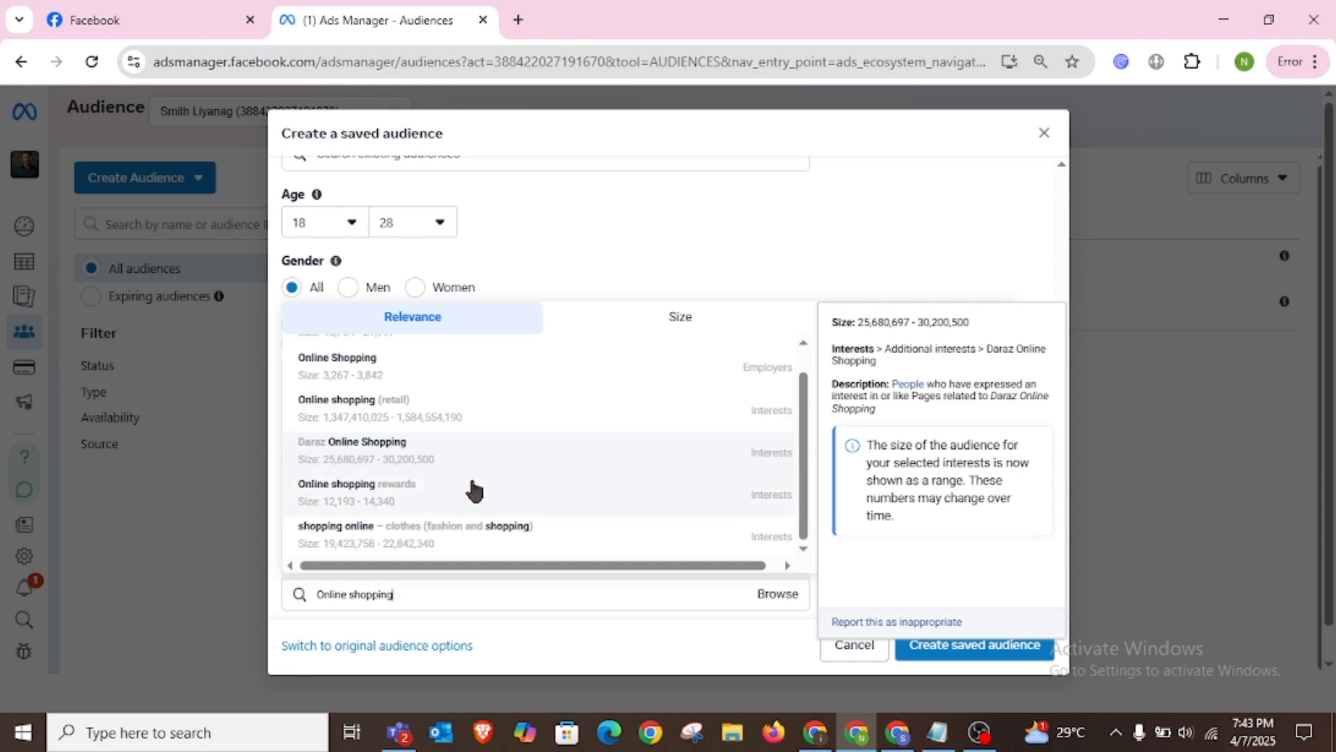
{"action": "left_click", "coordinate": [388, 462]}
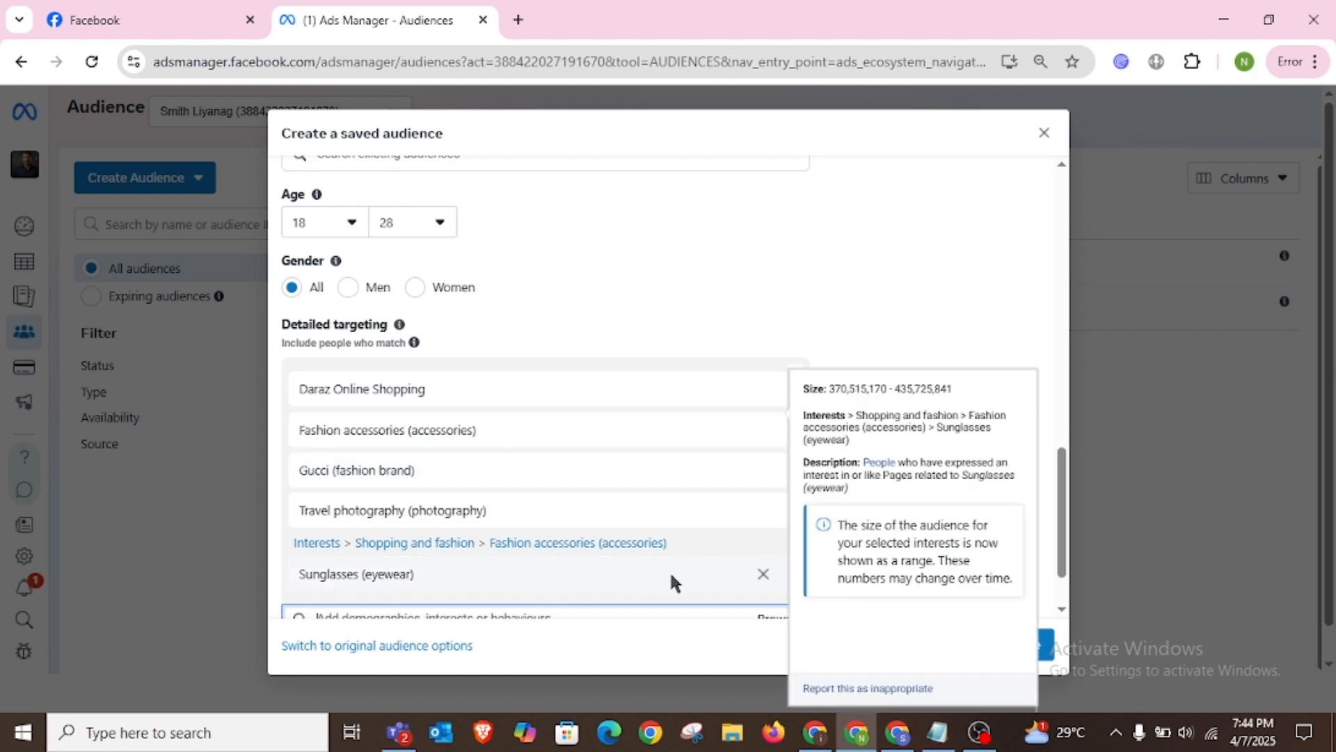
- Browse the top-level detailed targeting categories and close the list without choosing one
{"action": "mouse_move", "coordinate": [752, 468]}
{"action": "scroll", "coordinate": [894, 390], "scroll_direction": "down", "scroll_amount": 2}
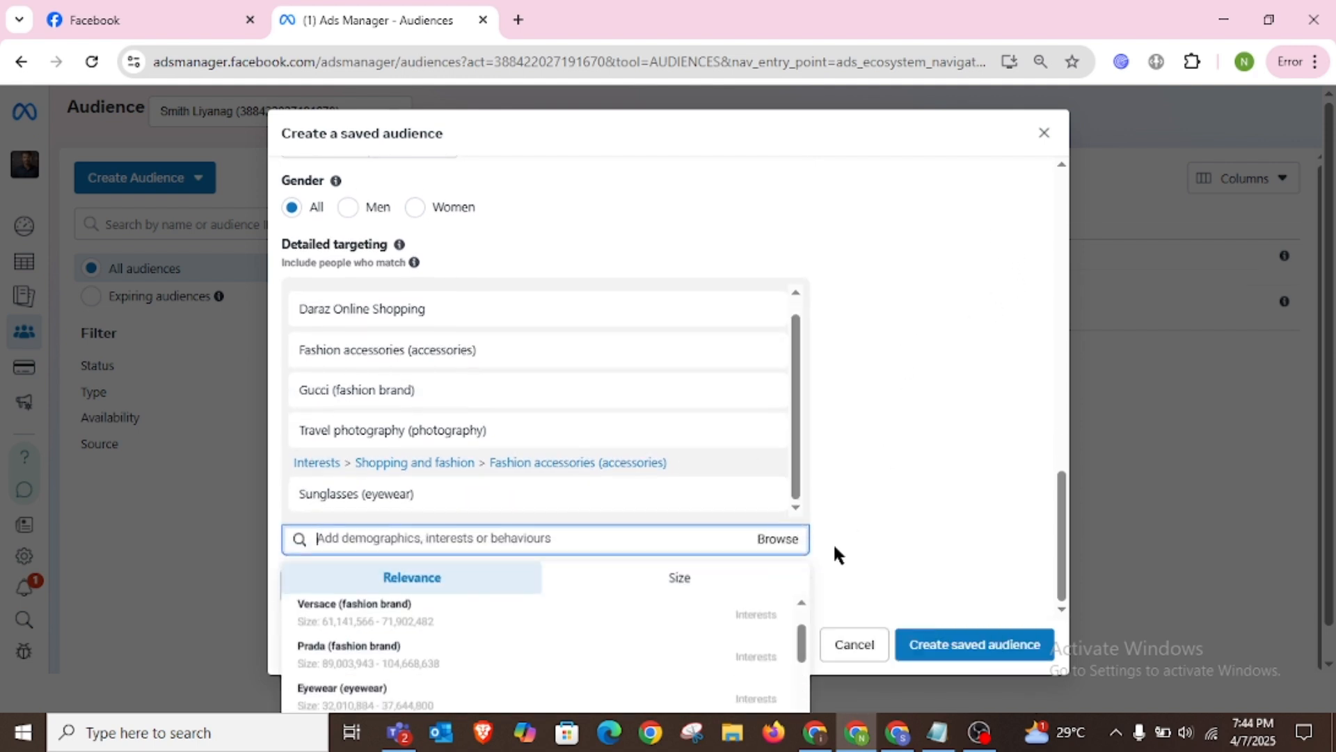
{"action": "left_click", "coordinate": [754, 545]}
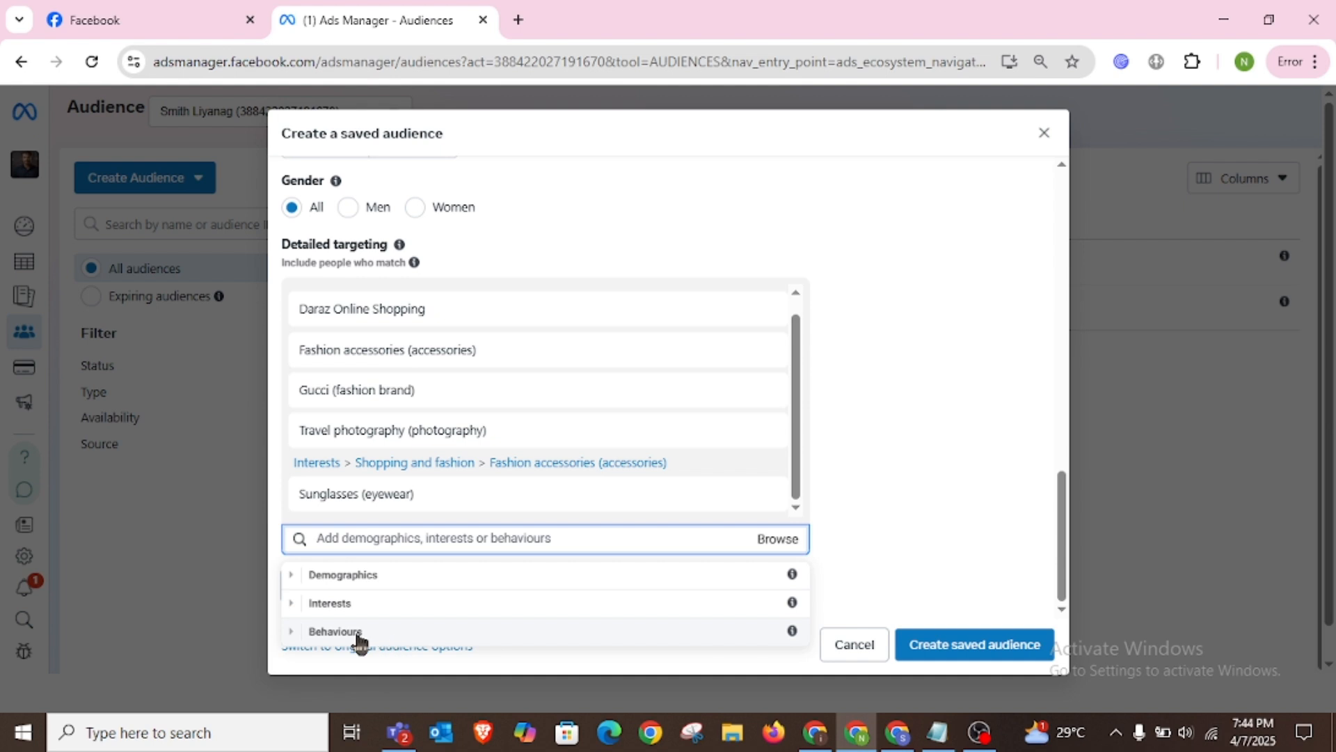
{"action": "left_click", "coordinate": [911, 288]}
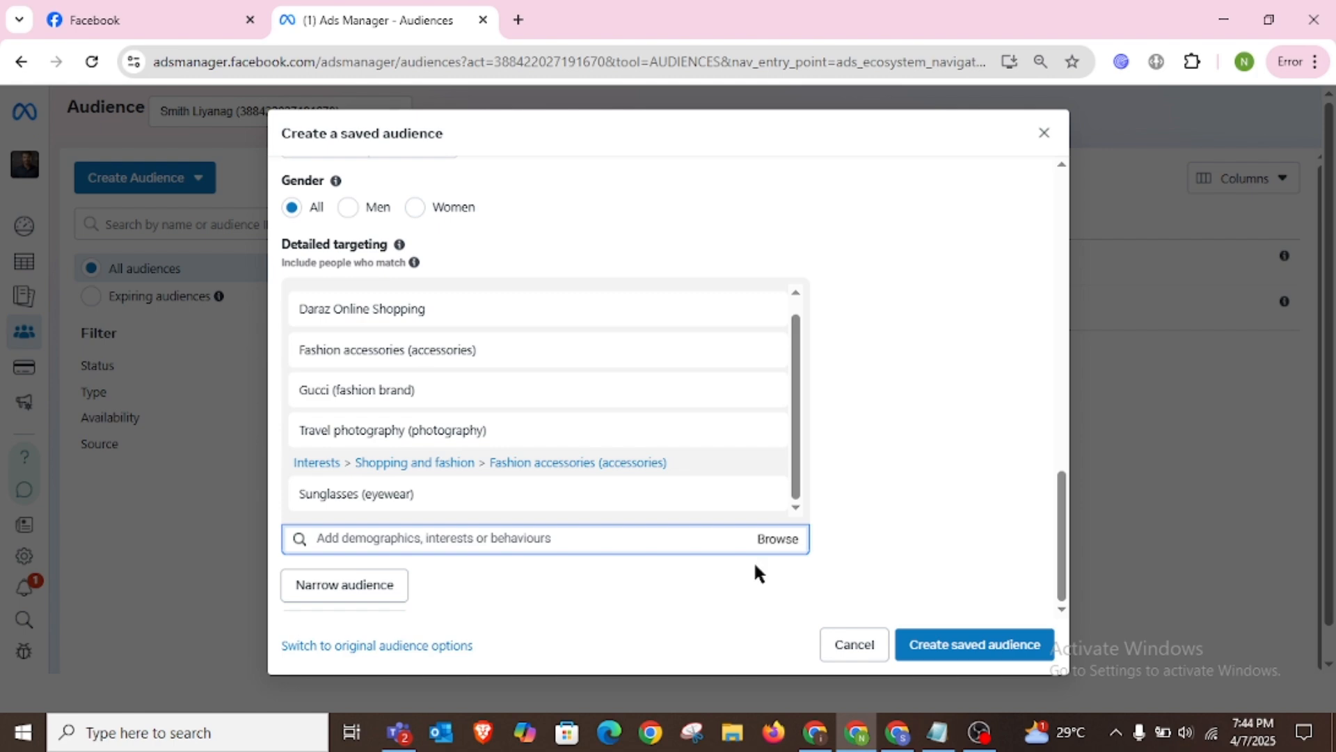
- Try to create the saved audience Test 1 with the current settings
{"action": "scroll", "coordinate": [561, 425], "scroll_direction": "up", "scroll_amount": 5}
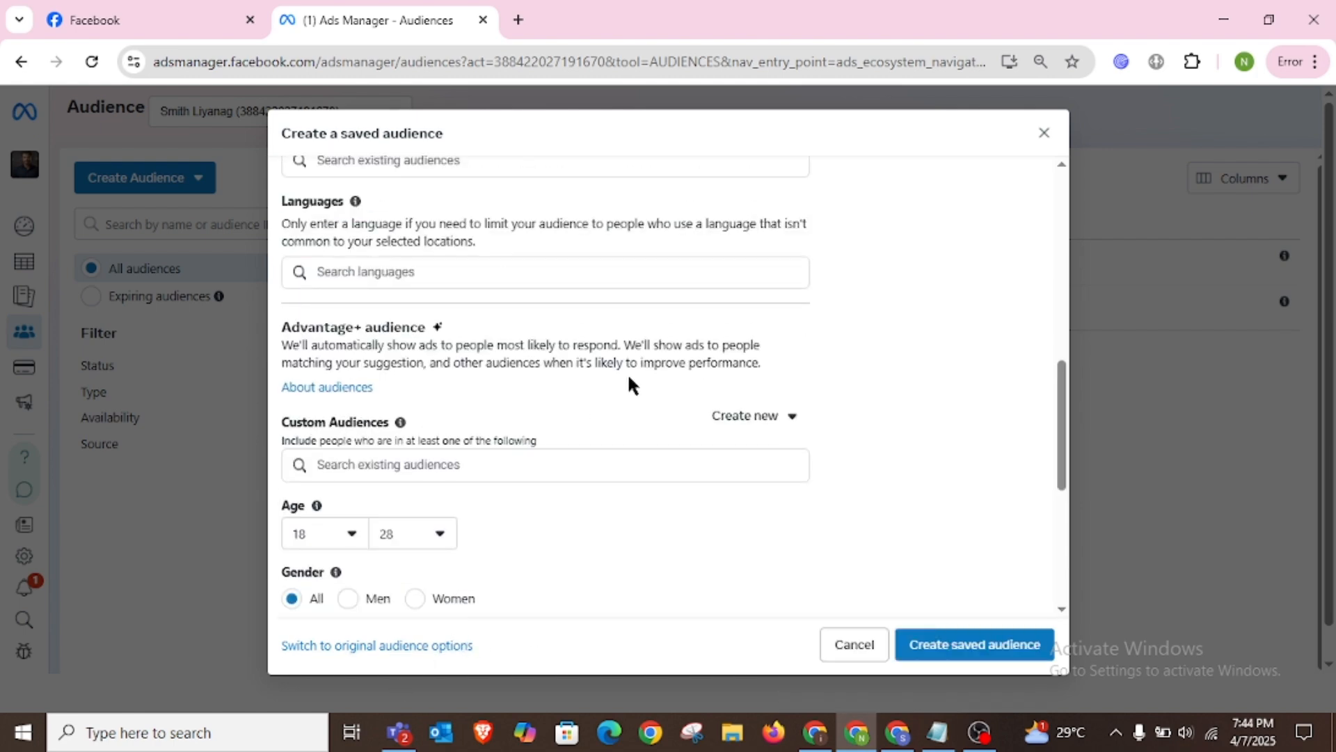
{"action": "scroll", "coordinate": [628, 382], "scroll_direction": "up", "scroll_amount": 10}
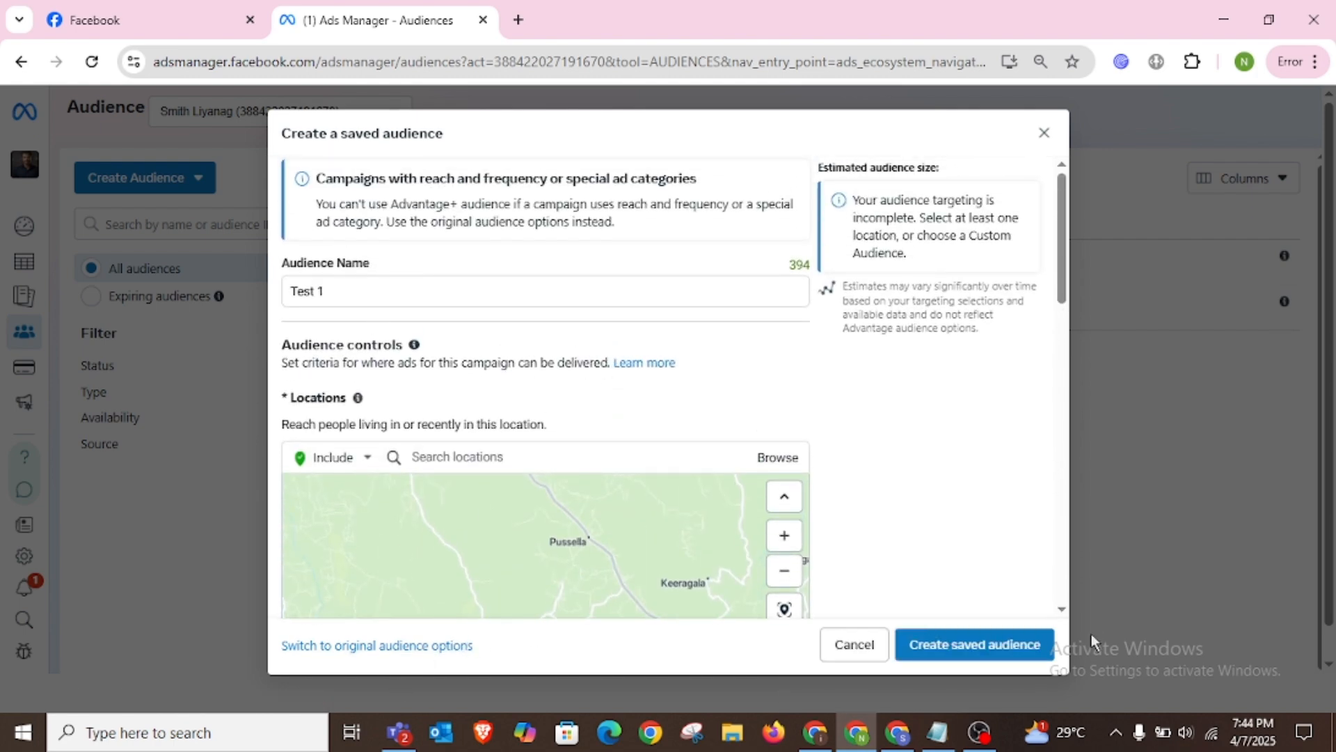
{"action": "left_click", "coordinate": [989, 654]}
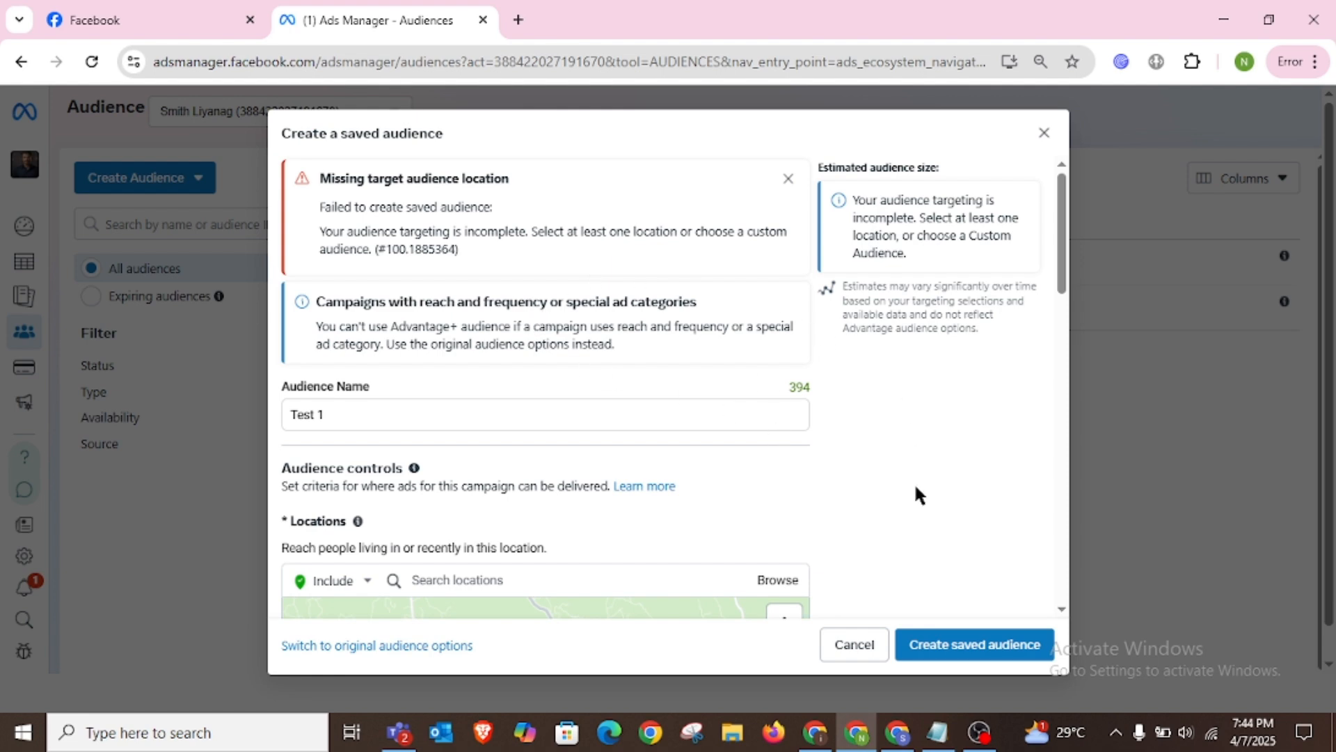
- Review the audience form, look at the available custom audience sources and the options for creating a new audience, and dismiss them
{"action": "scroll", "coordinate": [914, 490], "scroll_direction": "down", "scroll_amount": 10}
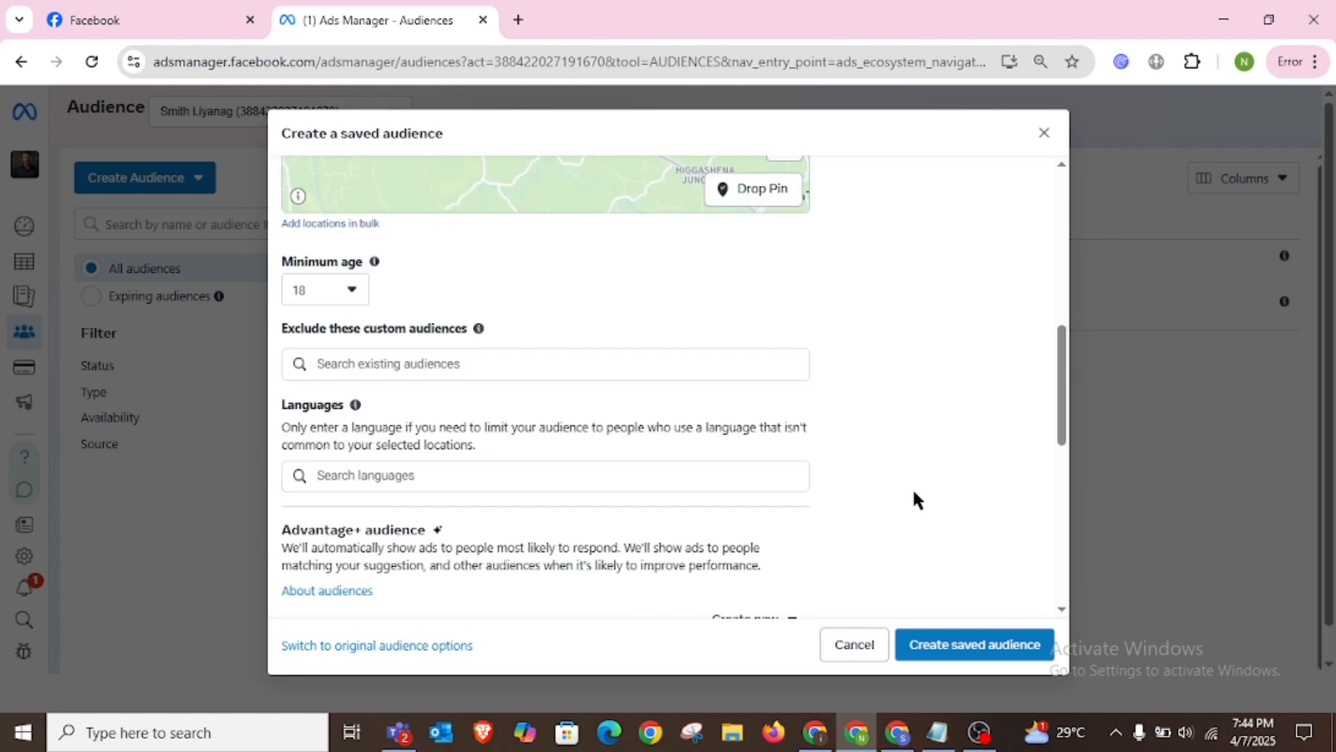
{"action": "scroll", "coordinate": [916, 500], "scroll_direction": "down", "scroll_amount": 3}
{"action": "scroll", "coordinate": [905, 446], "scroll_direction": "up", "scroll_amount": 6}
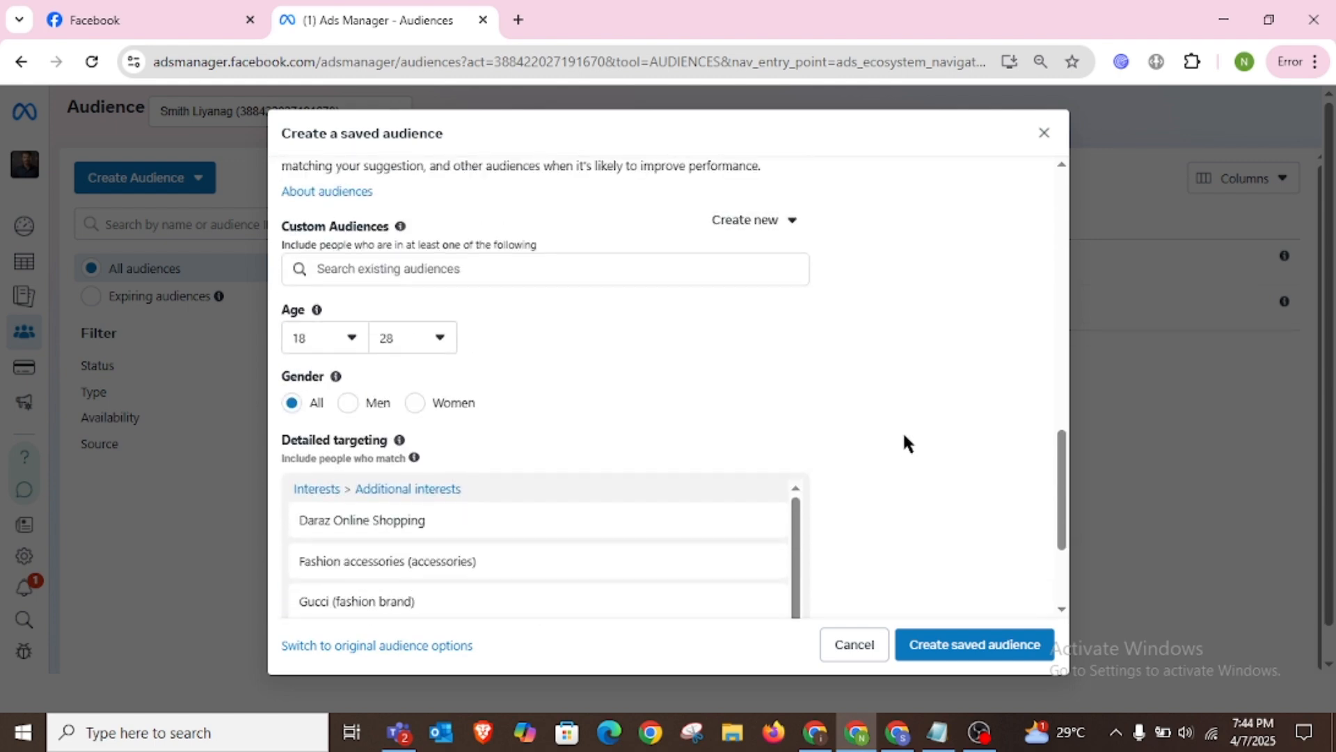
{"action": "scroll", "coordinate": [798, 410], "scroll_direction": "up", "scroll_amount": 3}
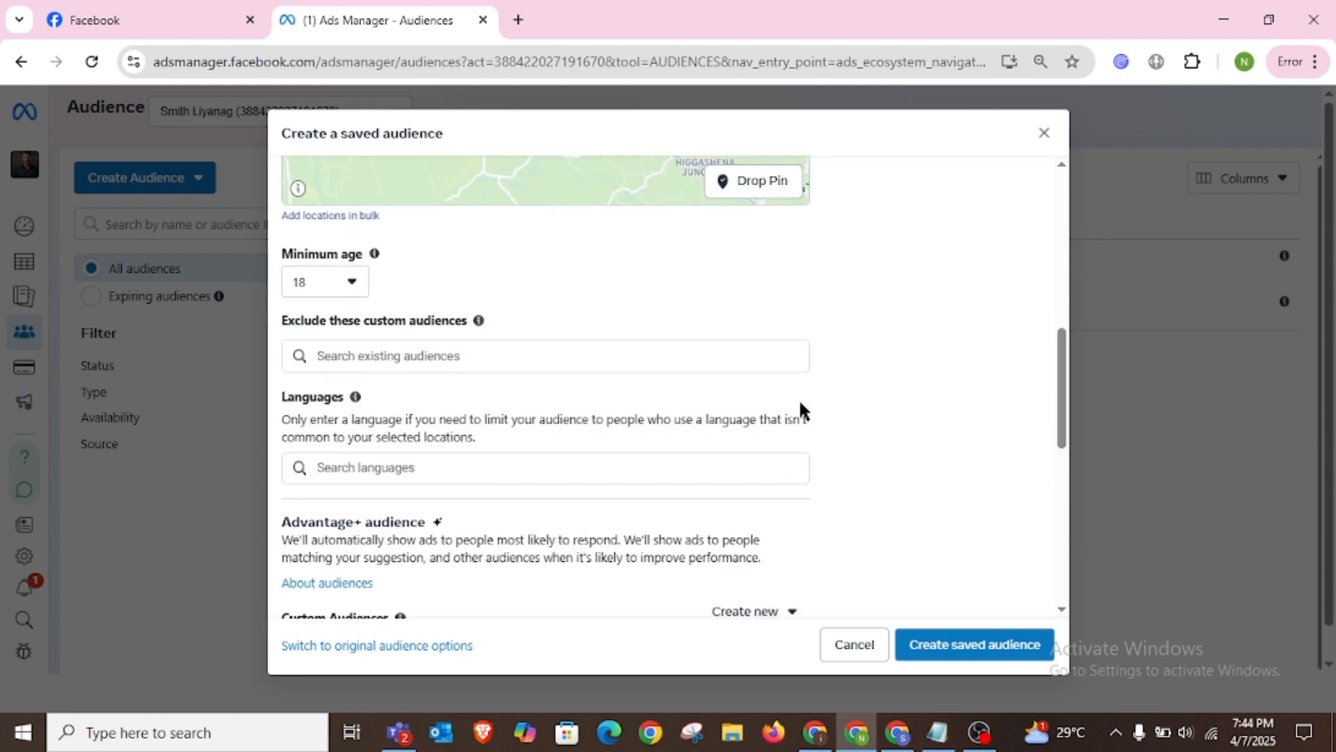
{"action": "scroll", "coordinate": [603, 426], "scroll_direction": "up", "scroll_amount": 8}
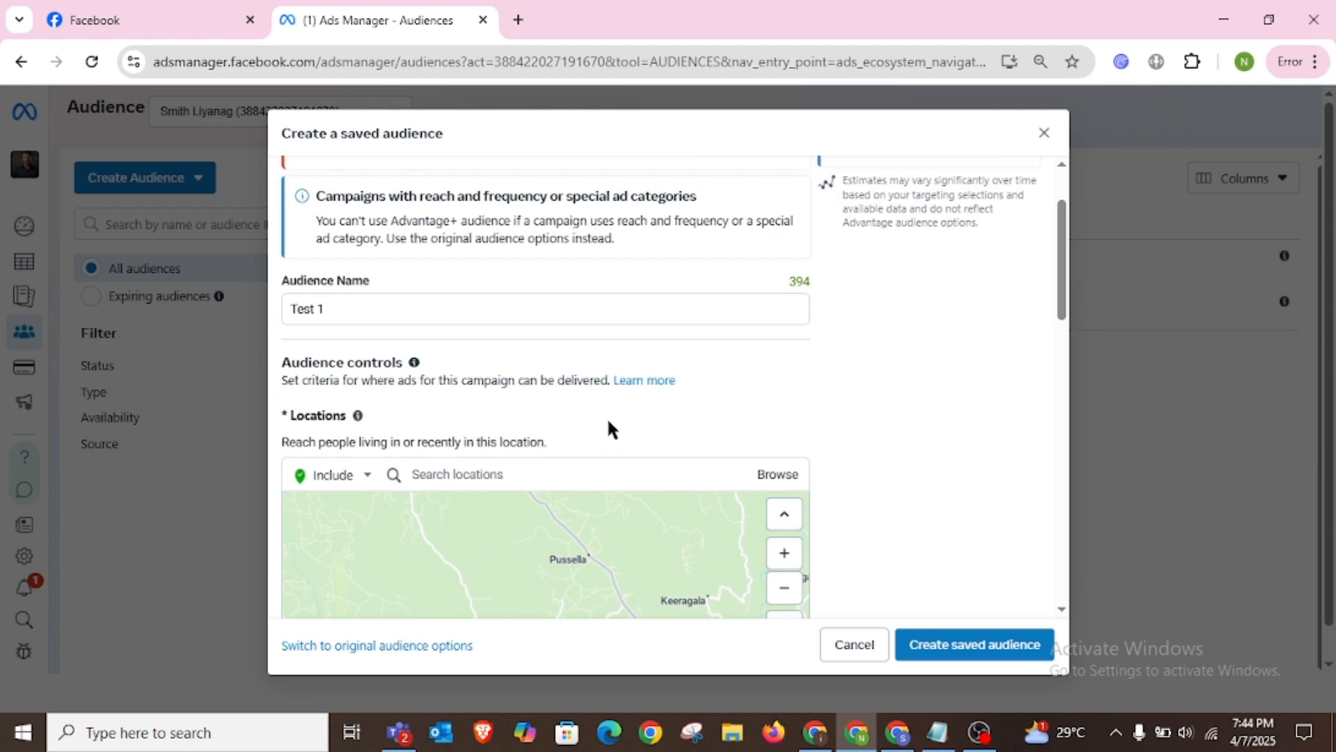
{"action": "scroll", "coordinate": [608, 421], "scroll_direction": "down", "scroll_amount": 10}
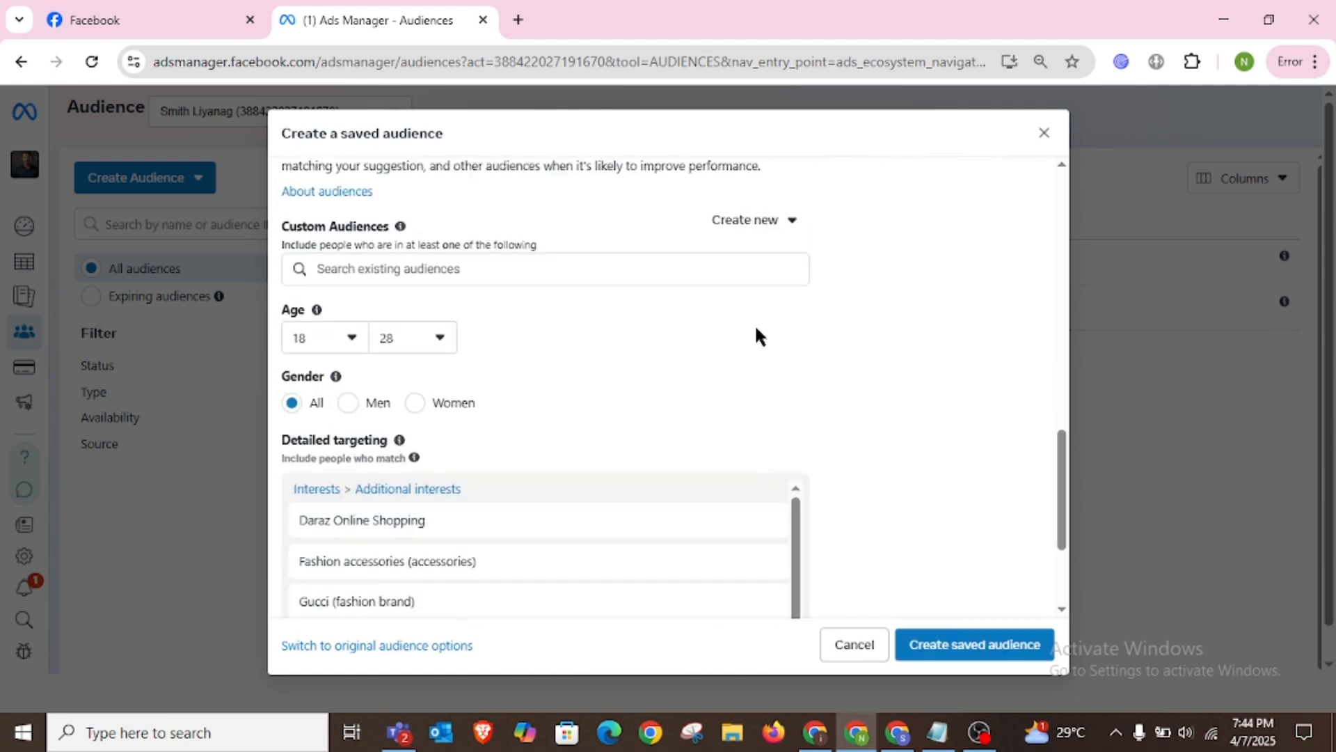
{"action": "left_click", "coordinate": [787, 227]}
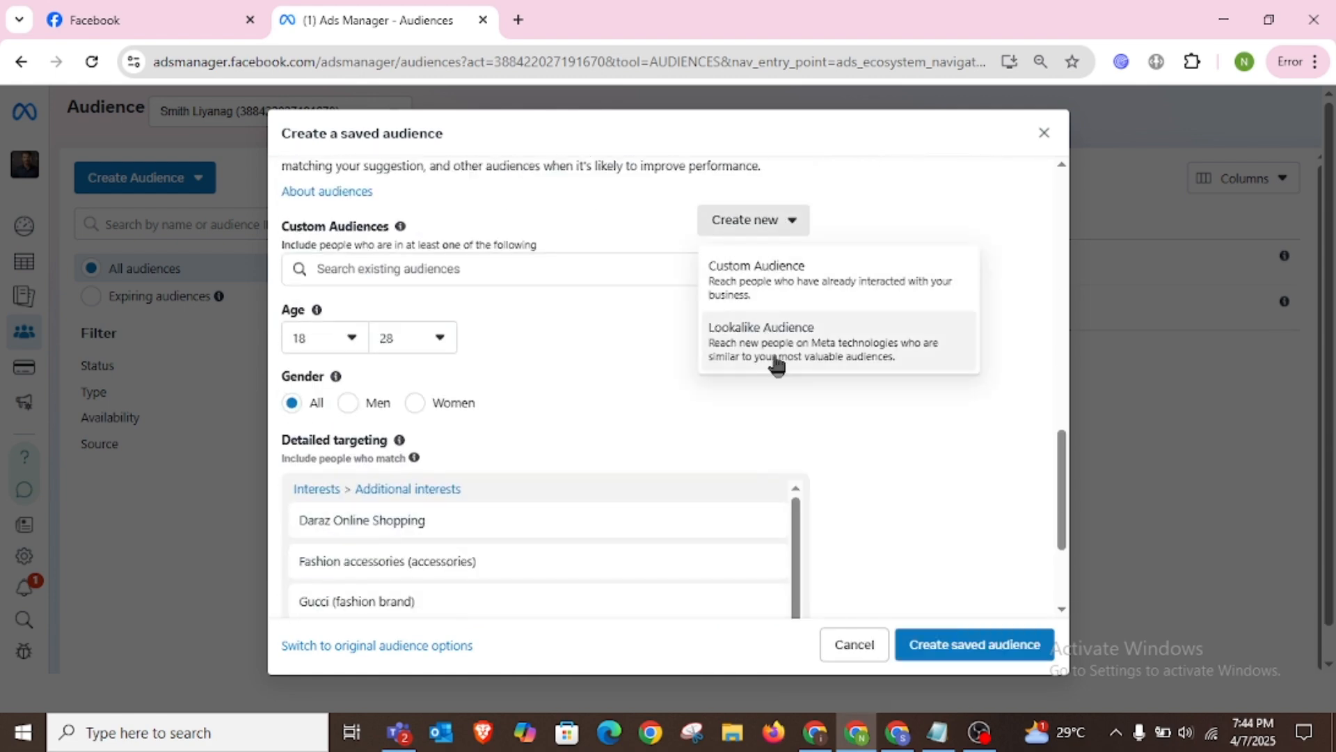
{"action": "left_click", "coordinate": [778, 287]}
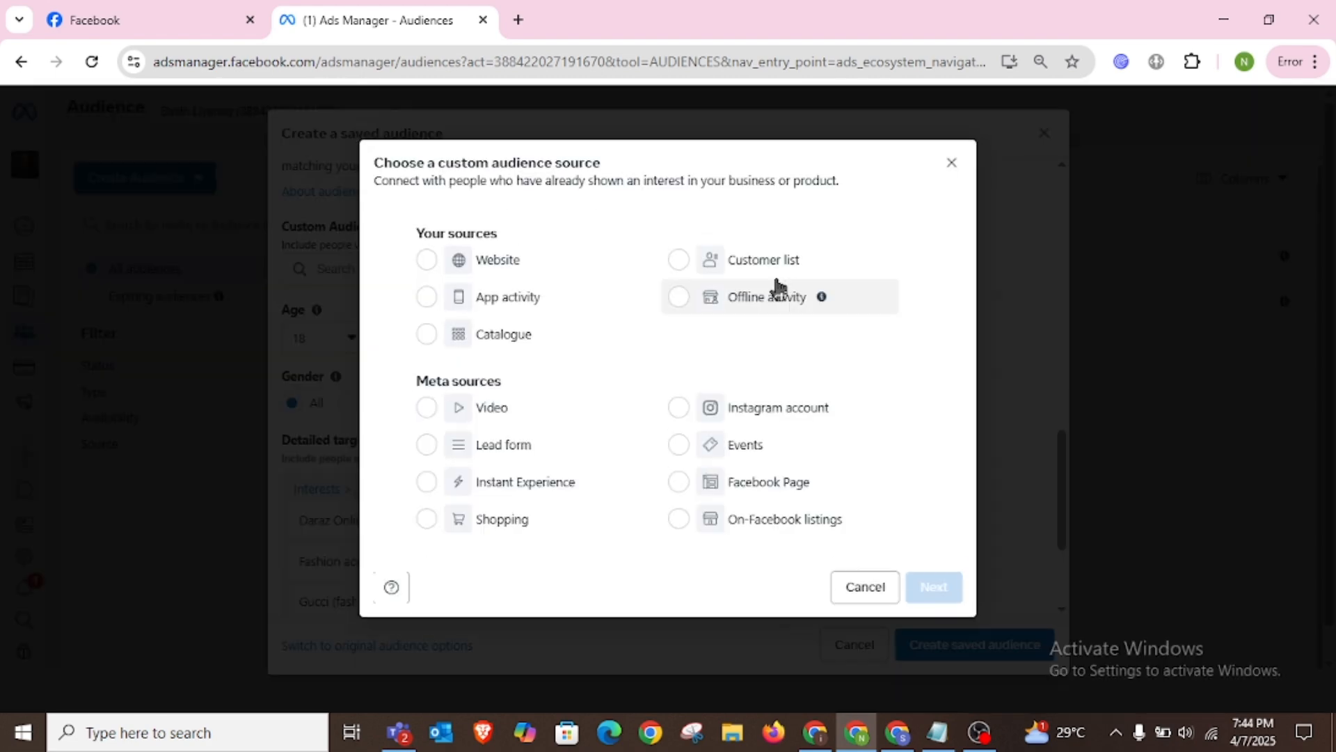
{"action": "left_click", "coordinate": [952, 163]}
{"action": "left_click", "coordinate": [761, 221]}
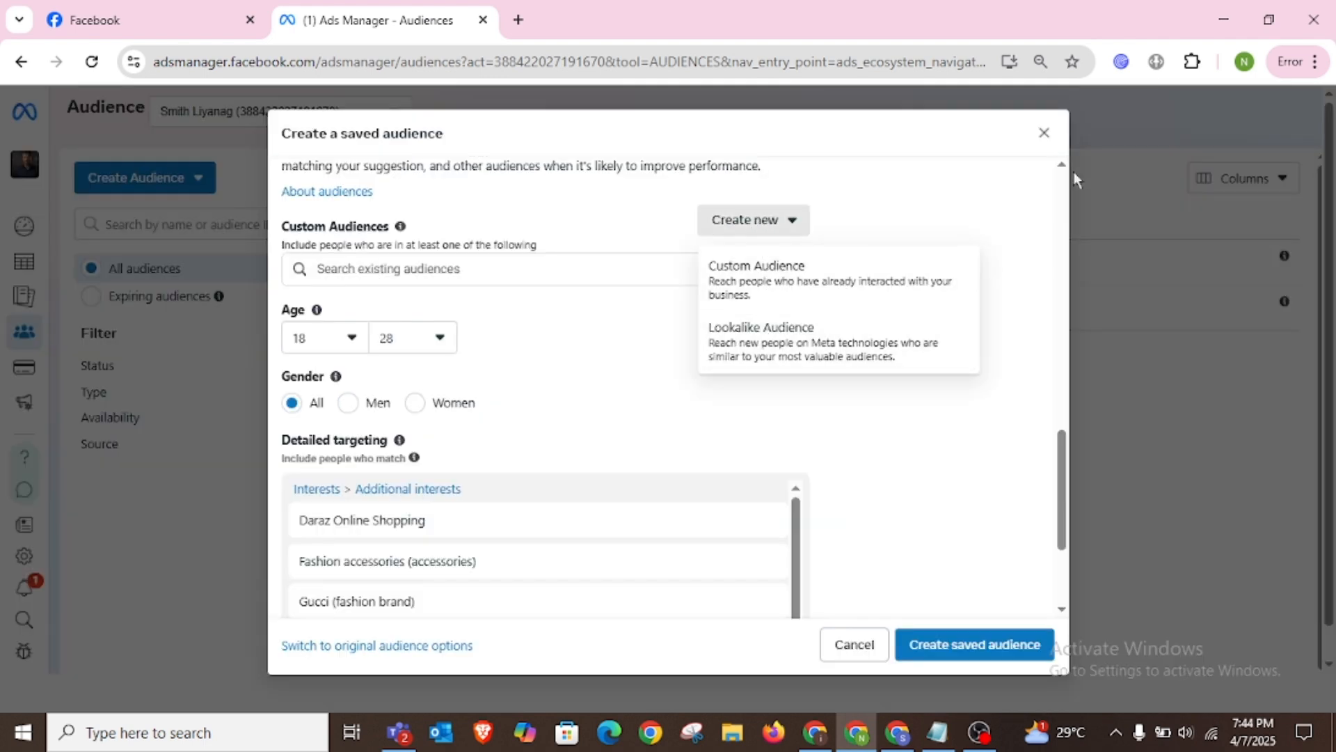
{"action": "left_click", "coordinate": [1004, 174]}
- Switch the saved audience to the original audience options and review the form down to the detailed targeting
{"action": "scroll", "coordinate": [721, 490], "scroll_direction": "down", "scroll_amount": 3}
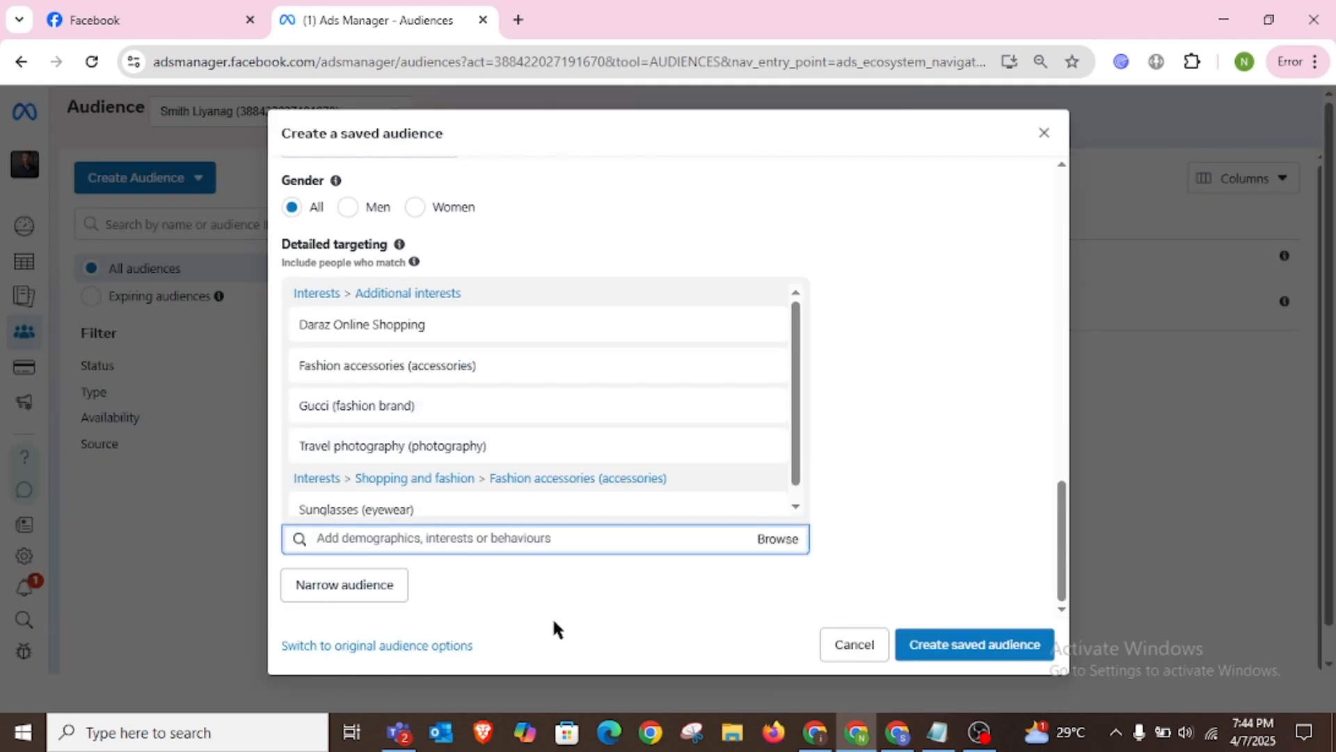
{"action": "left_click", "coordinate": [399, 646]}
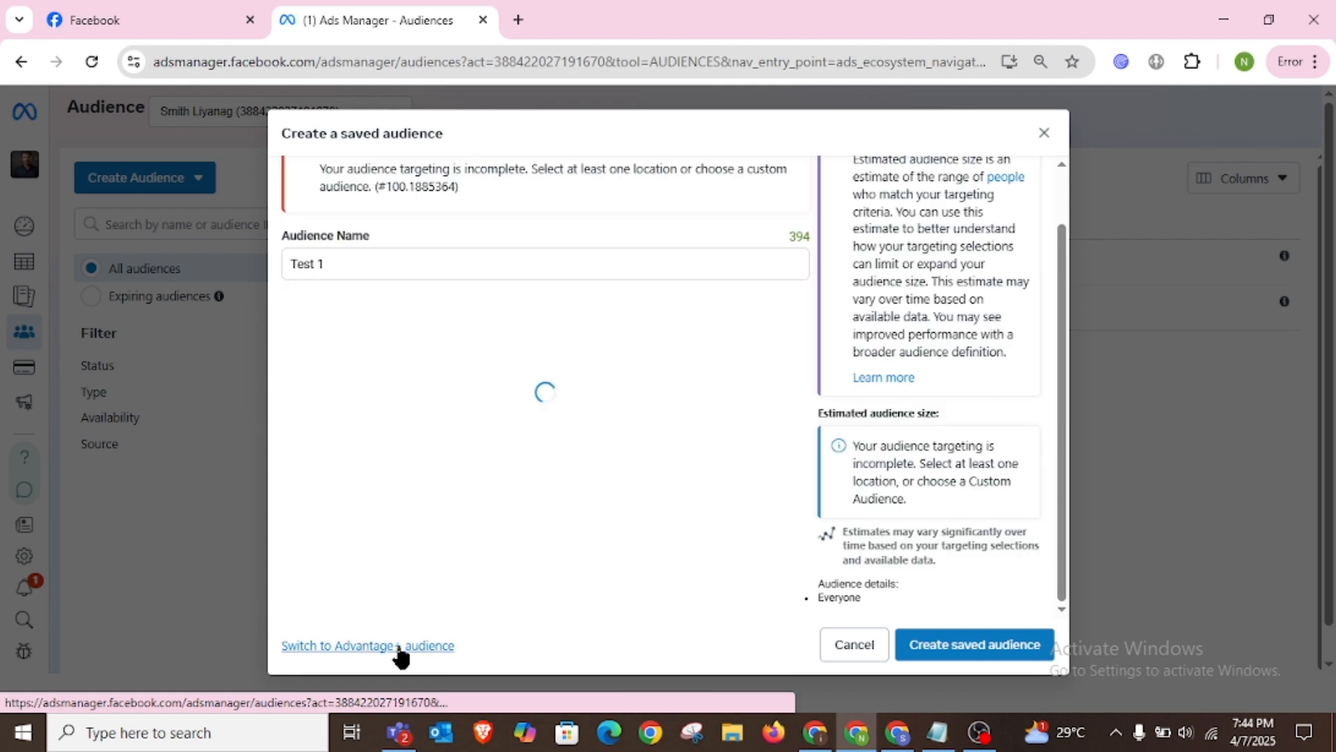
{"action": "scroll", "coordinate": [661, 533], "scroll_direction": "down", "scroll_amount": 6}
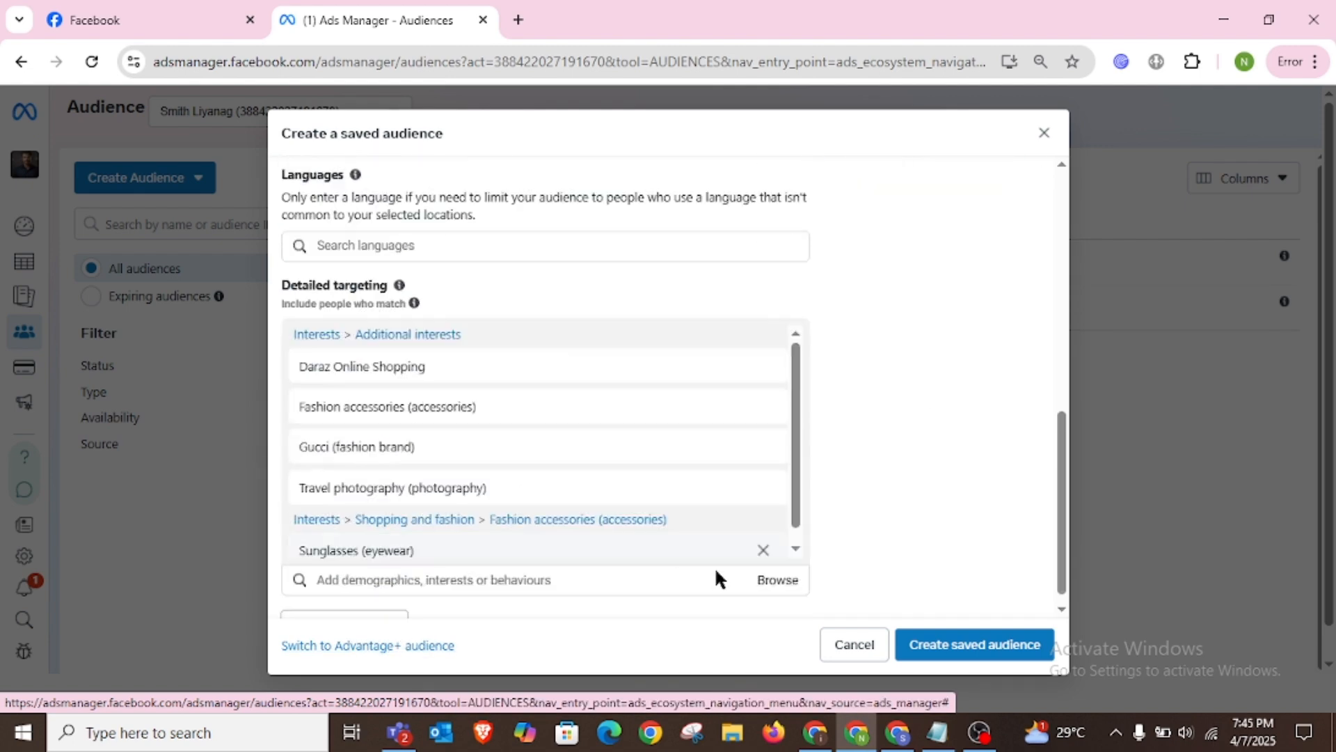
{"action": "scroll", "coordinate": [716, 572], "scroll_direction": "down", "scroll_amount": 1}
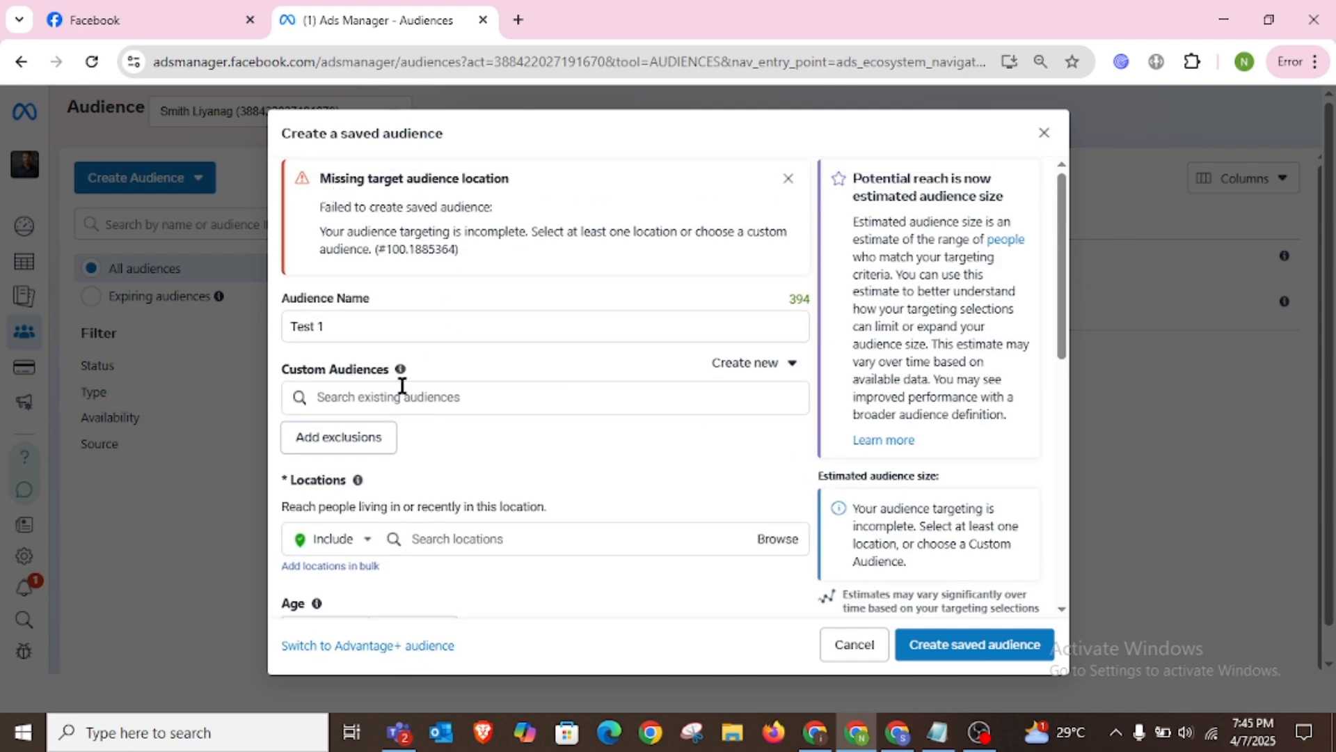
{"action": "scroll", "coordinate": [349, 453], "scroll_direction": "down", "scroll_amount": 1}
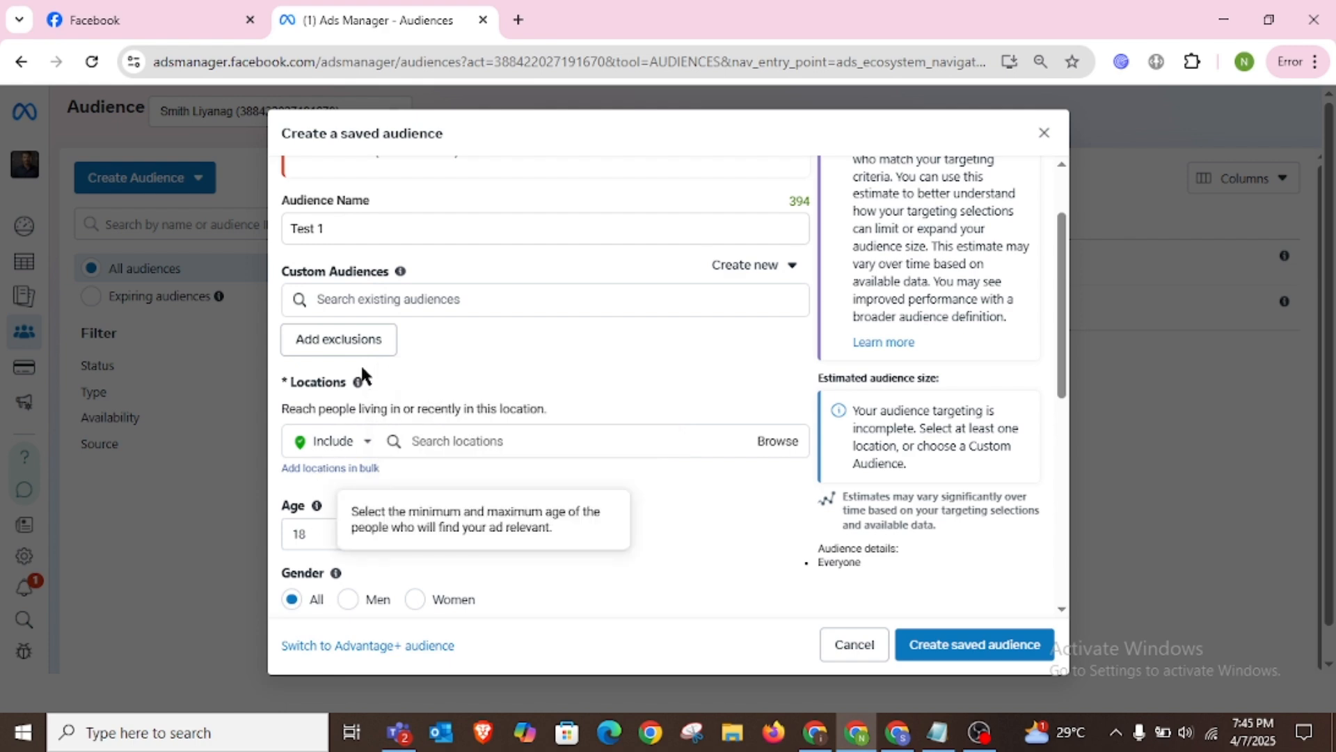
- Include the country Sri Lanka in the locations and create the saved audience
{"action": "left_click", "coordinate": [446, 445]}
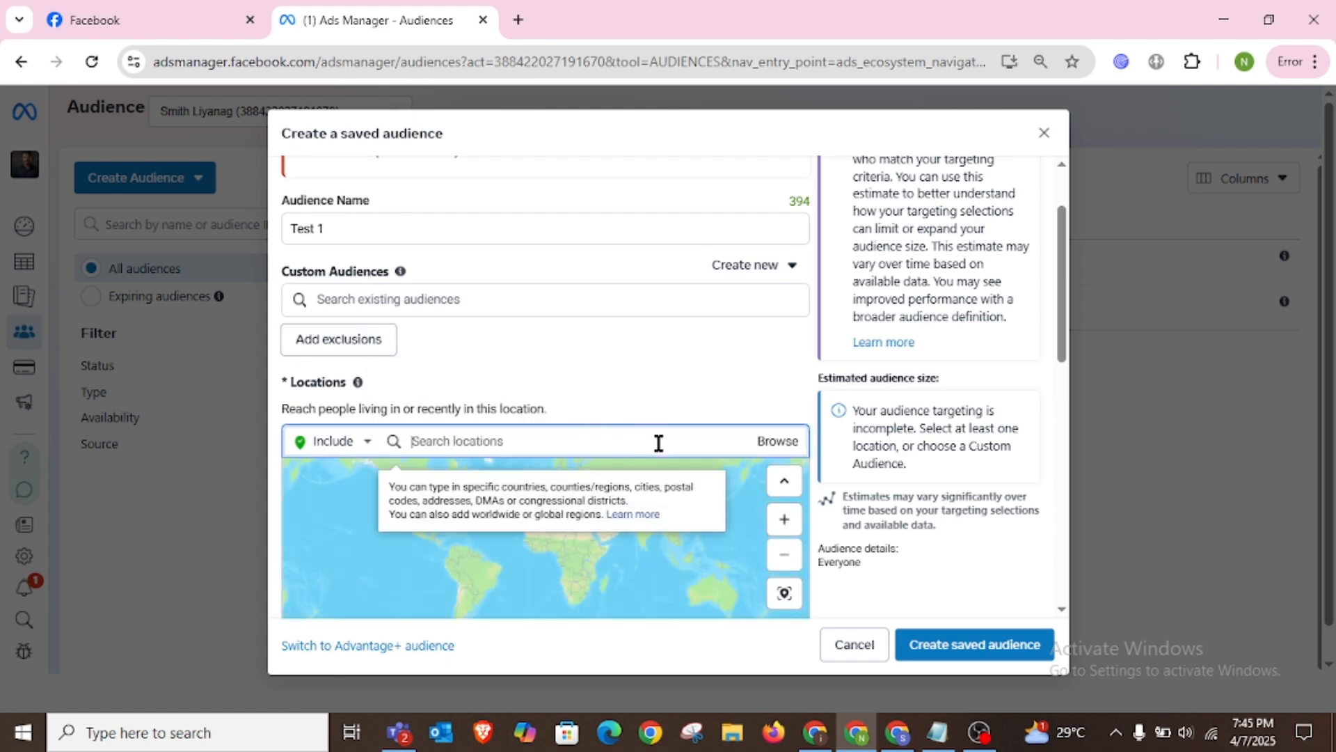
{"action": "type", "text": "sr"}
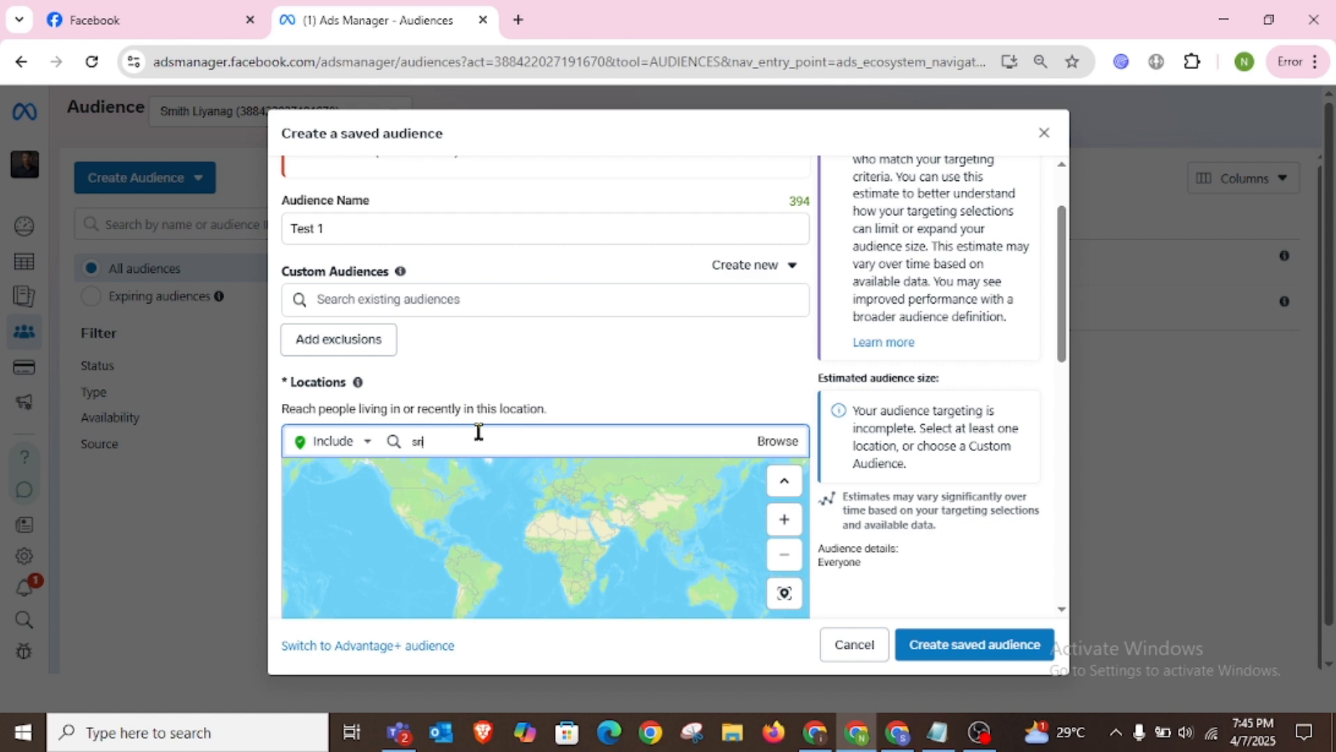
{"action": "type", "text": "i"}
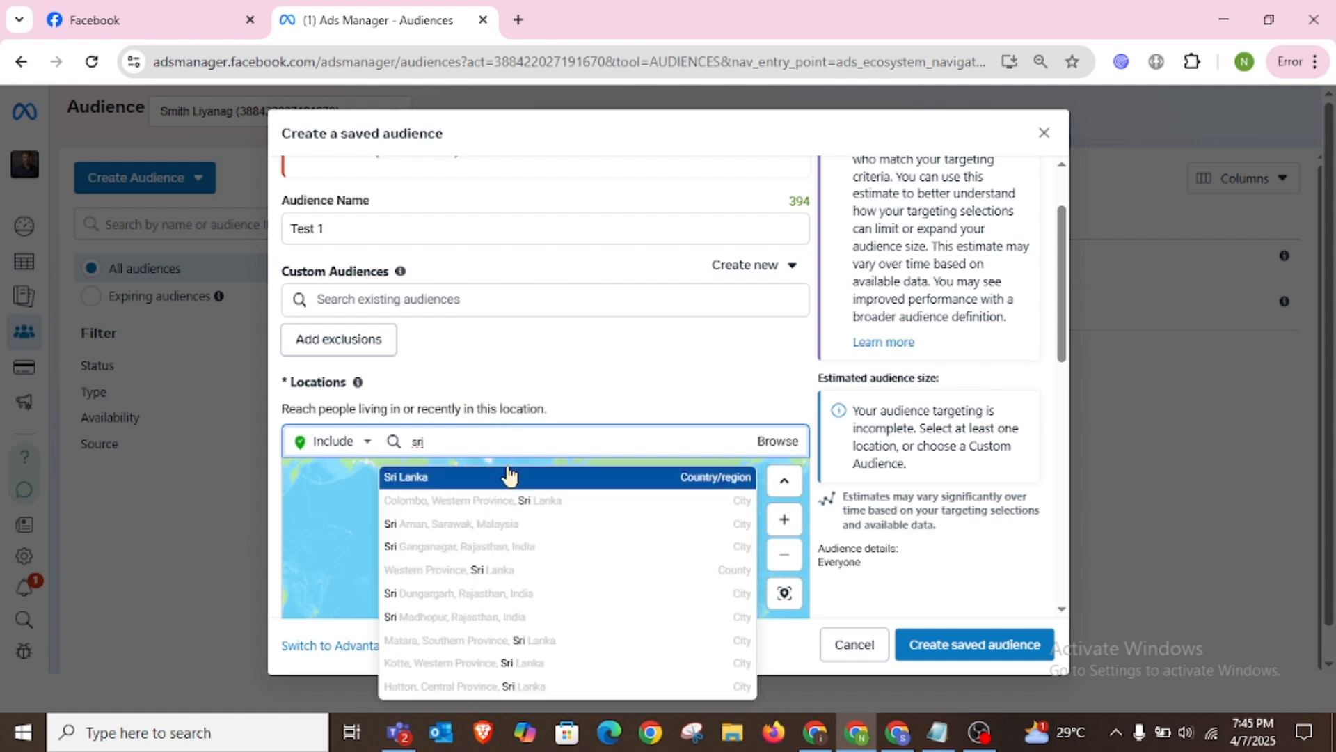
{"action": "left_click", "coordinate": [506, 477]}
{"action": "scroll", "coordinate": [905, 592], "scroll_direction": "down", "scroll_amount": 1}
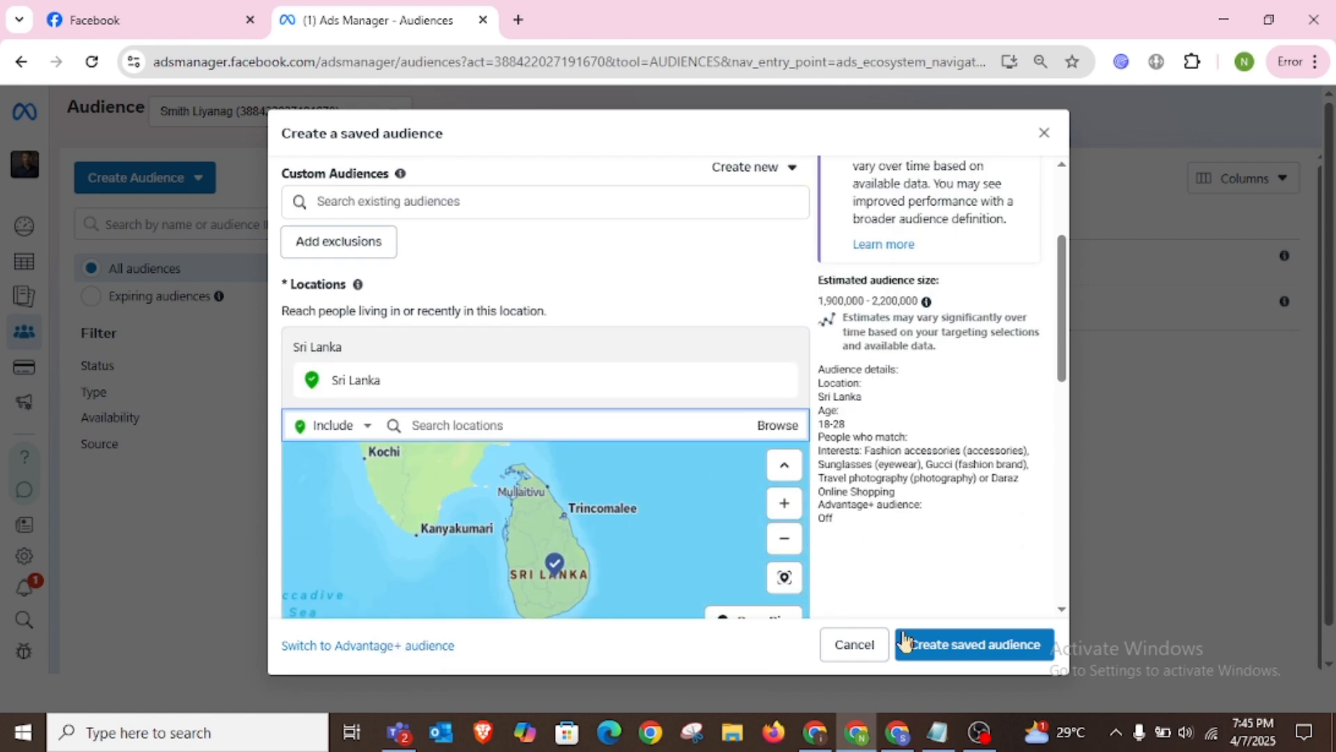
{"action": "left_click", "coordinate": [1002, 650]}
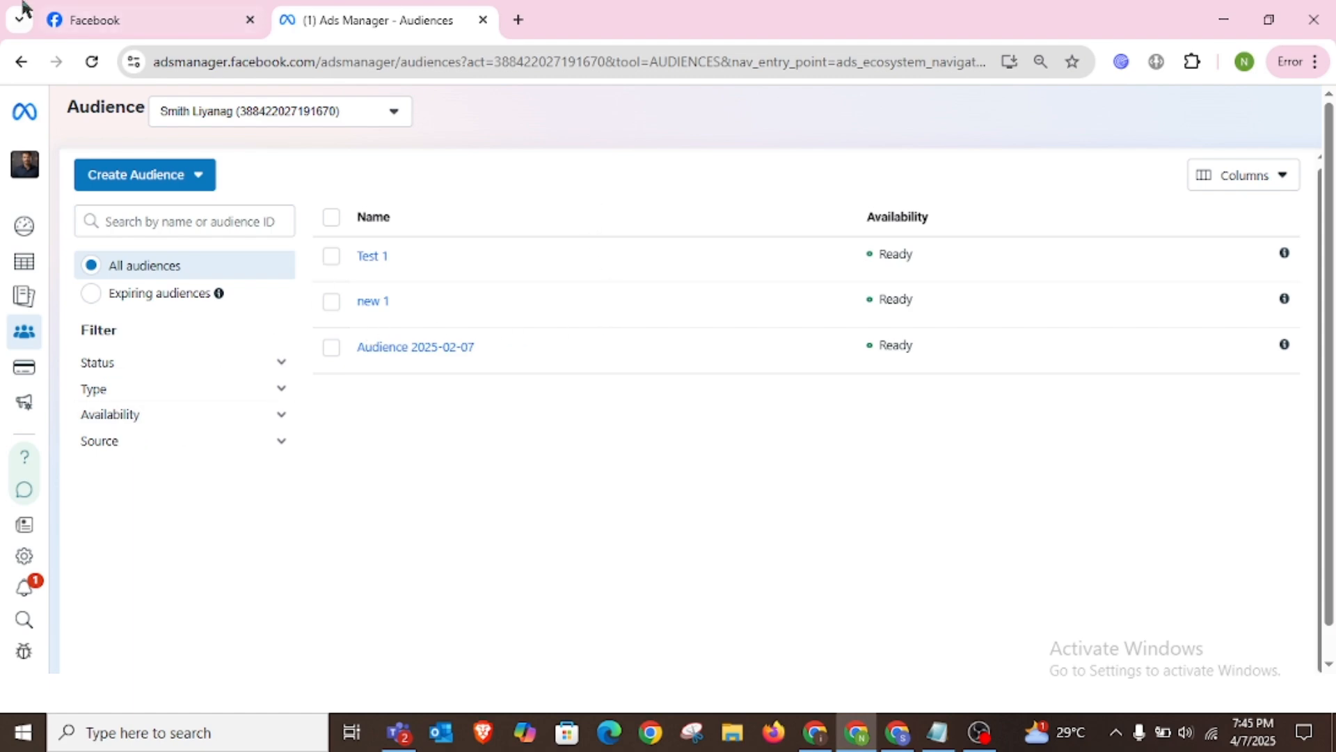
- Look over the posts on the Fashion Cove Facebook page and open Meta Business Suite for that page
{"action": "left_click", "coordinate": [146, 10]}
{"action": "scroll", "coordinate": [1065, 539], "scroll_direction": "down", "scroll_amount": 8}
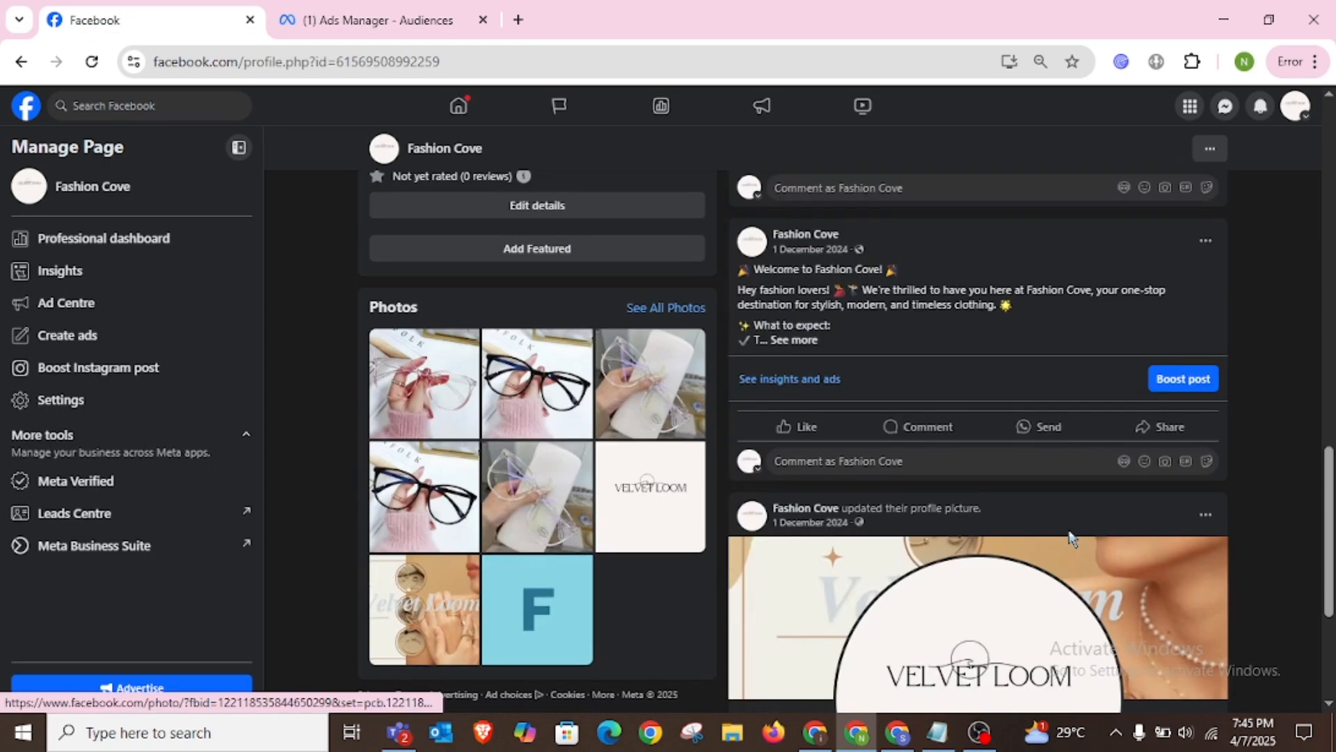
{"action": "scroll", "coordinate": [1016, 613], "scroll_direction": "up", "scroll_amount": 6}
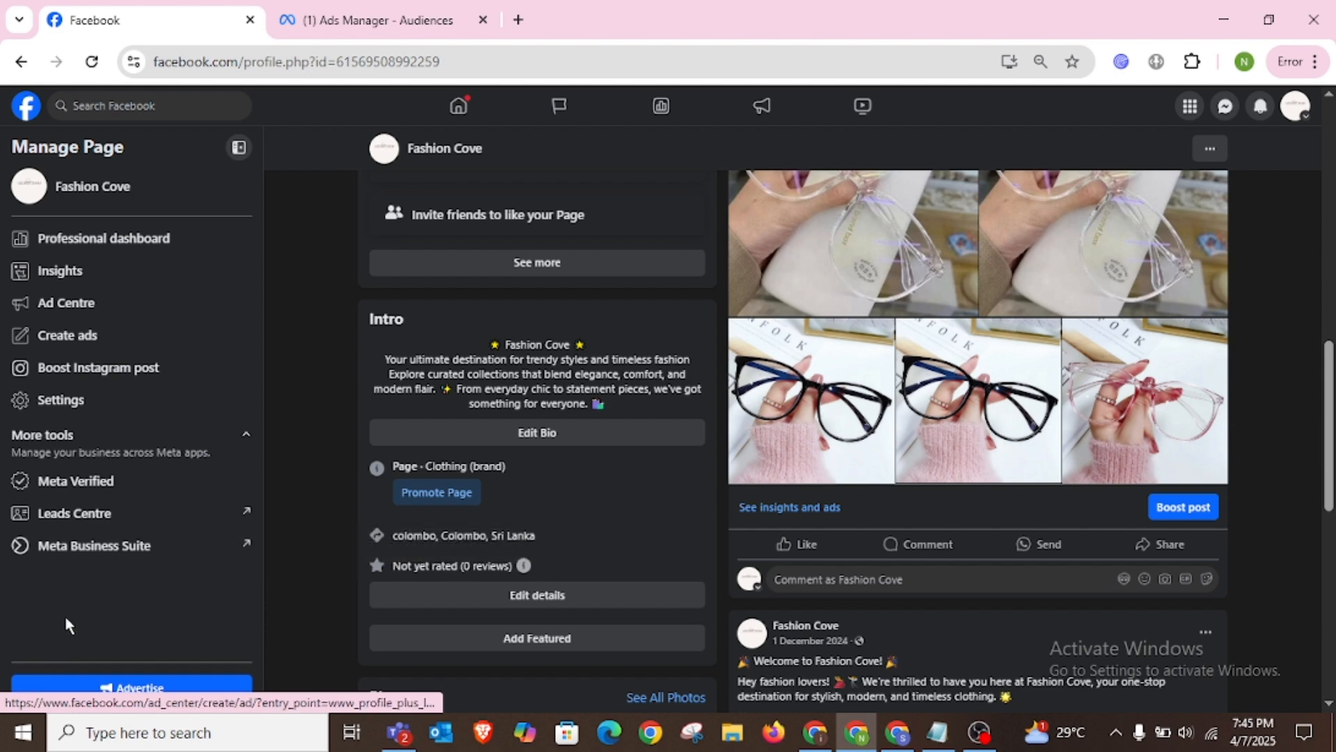
{"action": "left_click", "coordinate": [80, 546]}
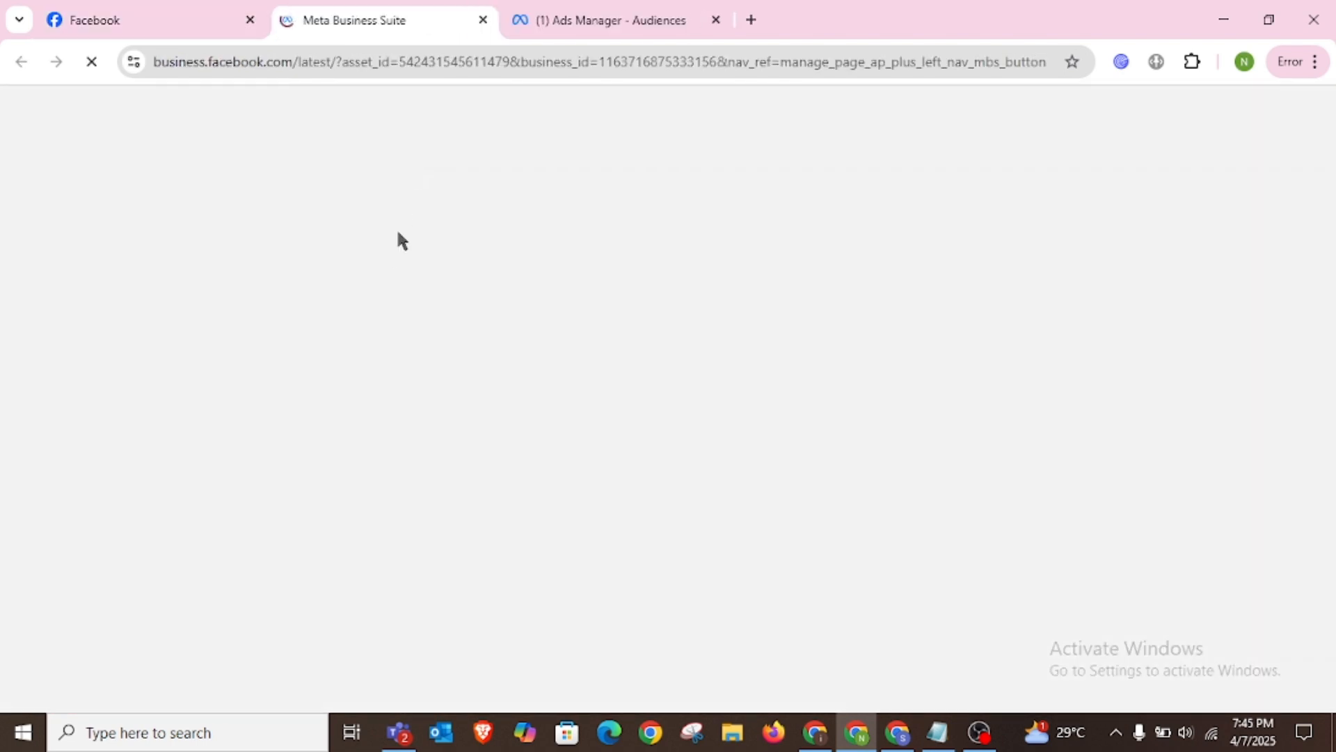
{"action": "key", "text": "ctrl+shift+Tab"}
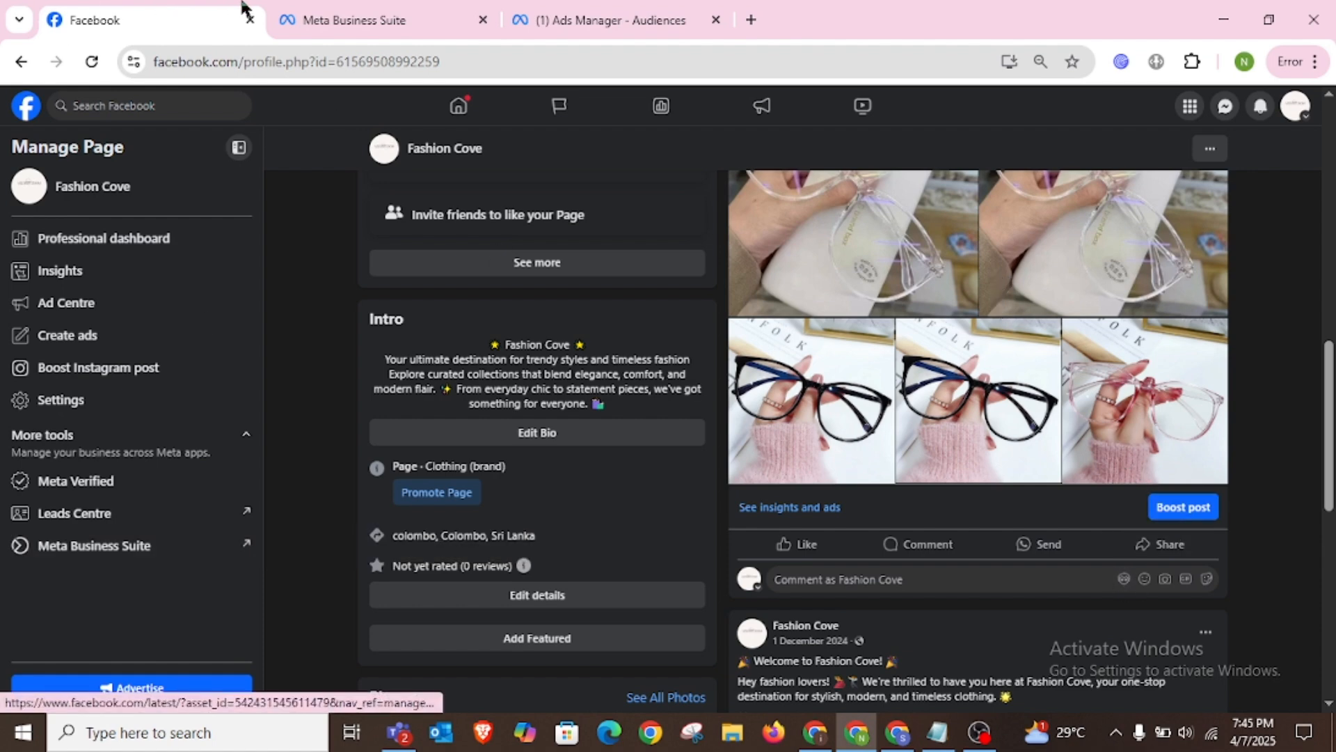
{"action": "left_click", "coordinate": [446, 12]}
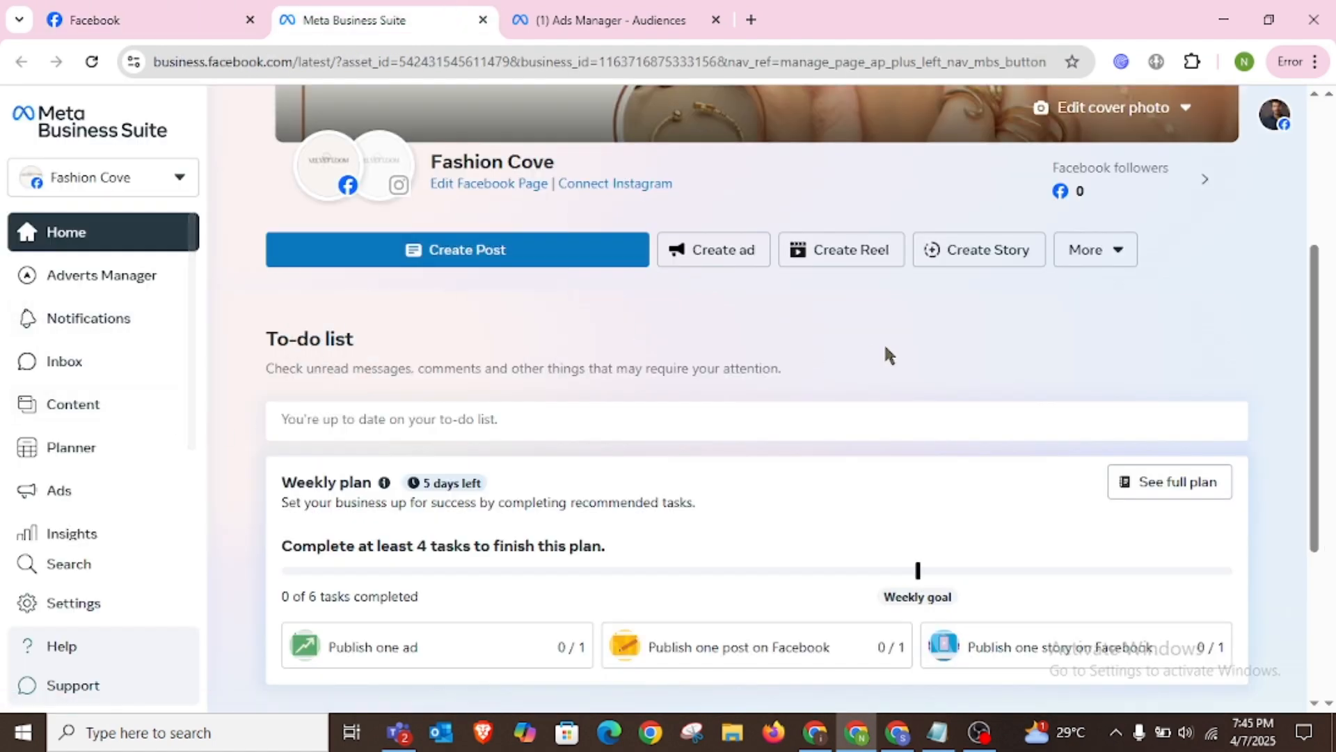
- Go to the Ads section of Meta Business Suite and start creating a new ad
{"action": "scroll", "coordinate": [1053, 501], "scroll_direction": "down", "scroll_amount": 4}
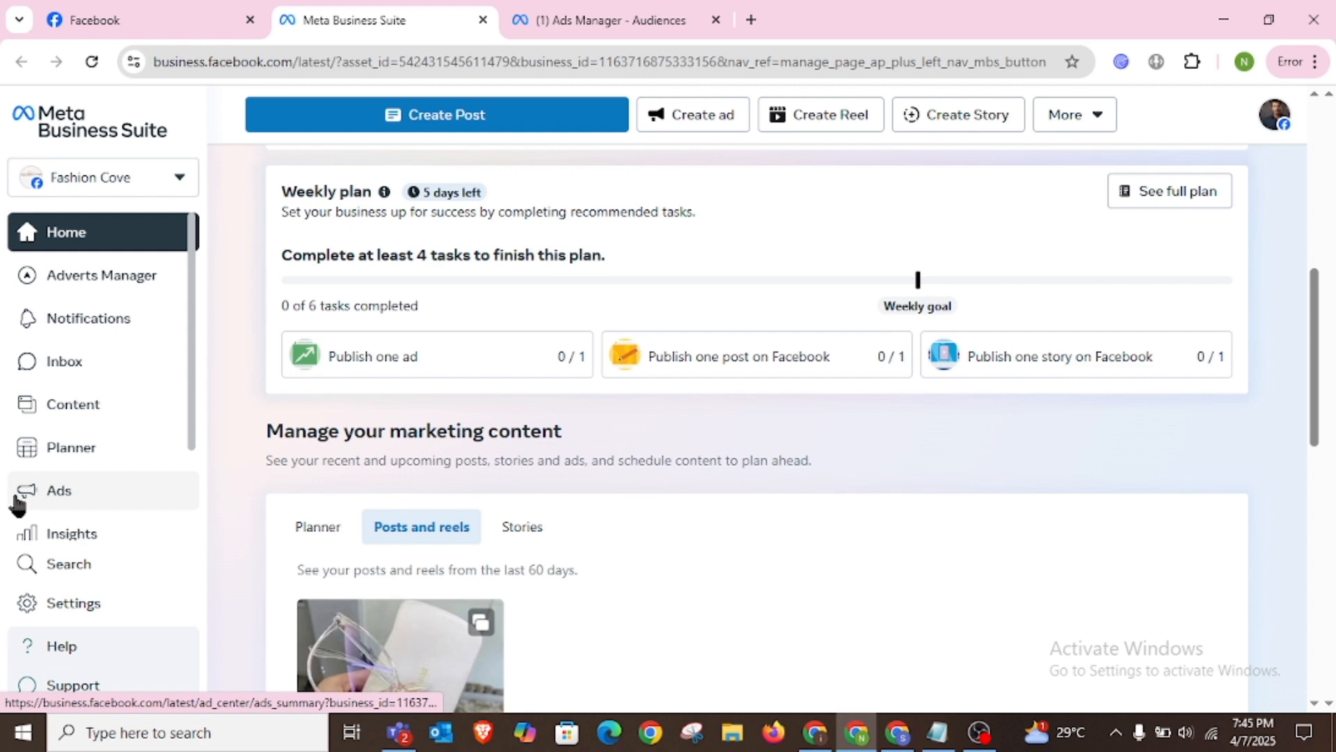
{"action": "left_click", "coordinate": [60, 500]}
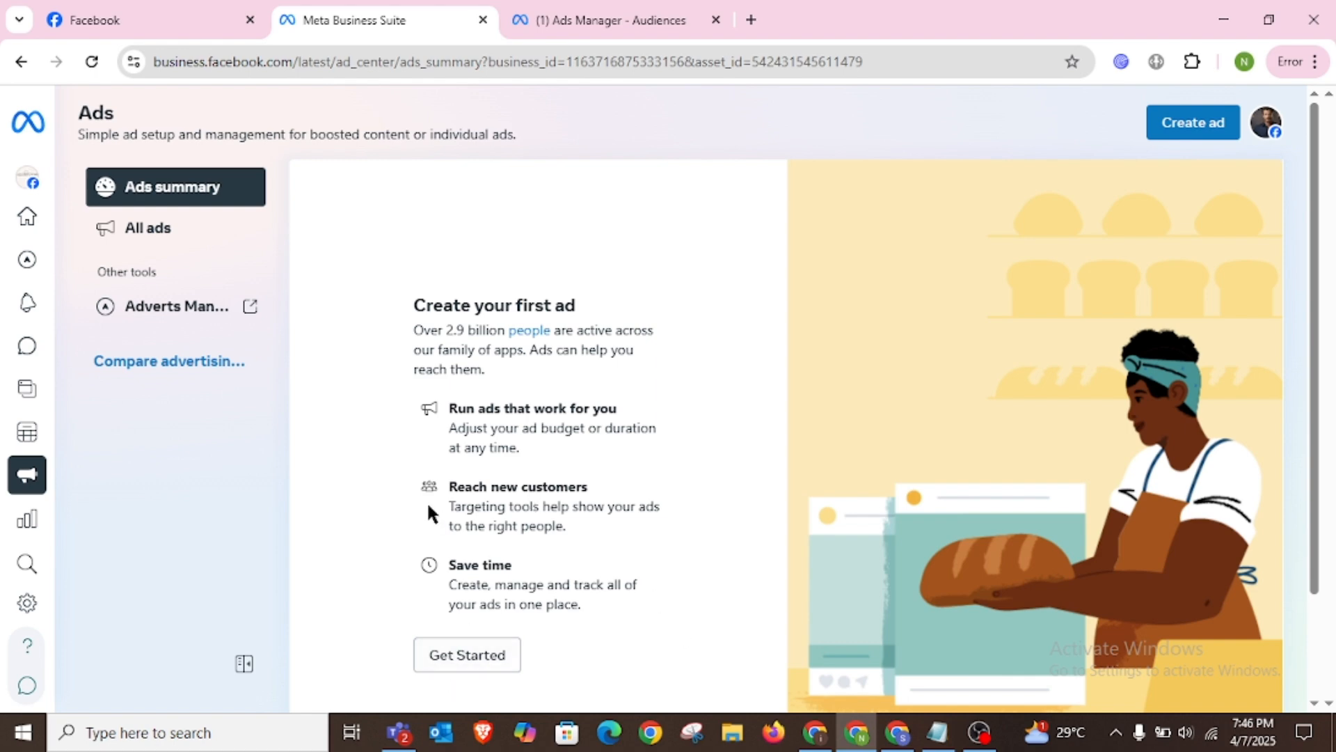
{"action": "right_click", "coordinate": [1182, 138]}
{"action": "left_click", "coordinate": [1178, 128]}
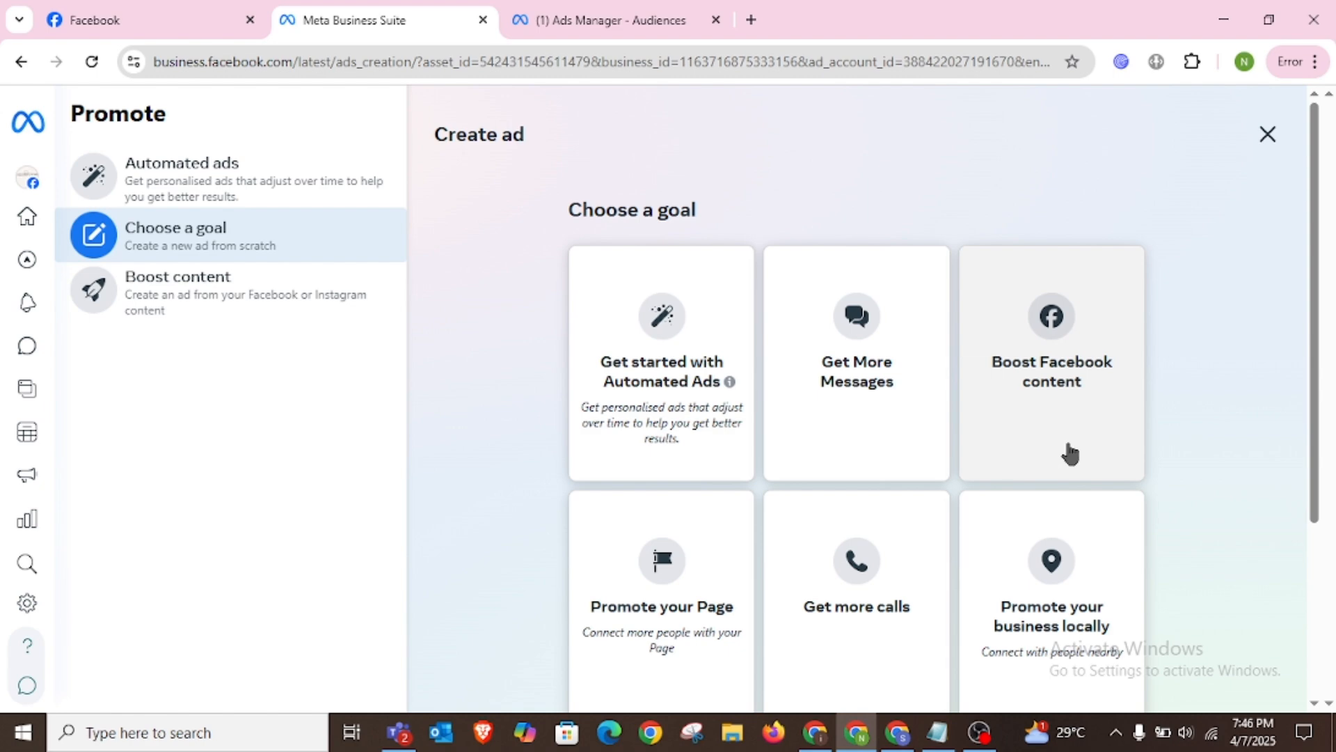
- Review the available ad goals and choose Get More Messages as the goal of the new ad
{"action": "scroll", "coordinate": [1068, 480], "scroll_direction": "down", "scroll_amount": 3}
{"action": "scroll", "coordinate": [666, 466], "scroll_direction": "up", "scroll_amount": 3}
{"action": "scroll", "coordinate": [988, 468], "scroll_direction": "down", "scroll_amount": 1}
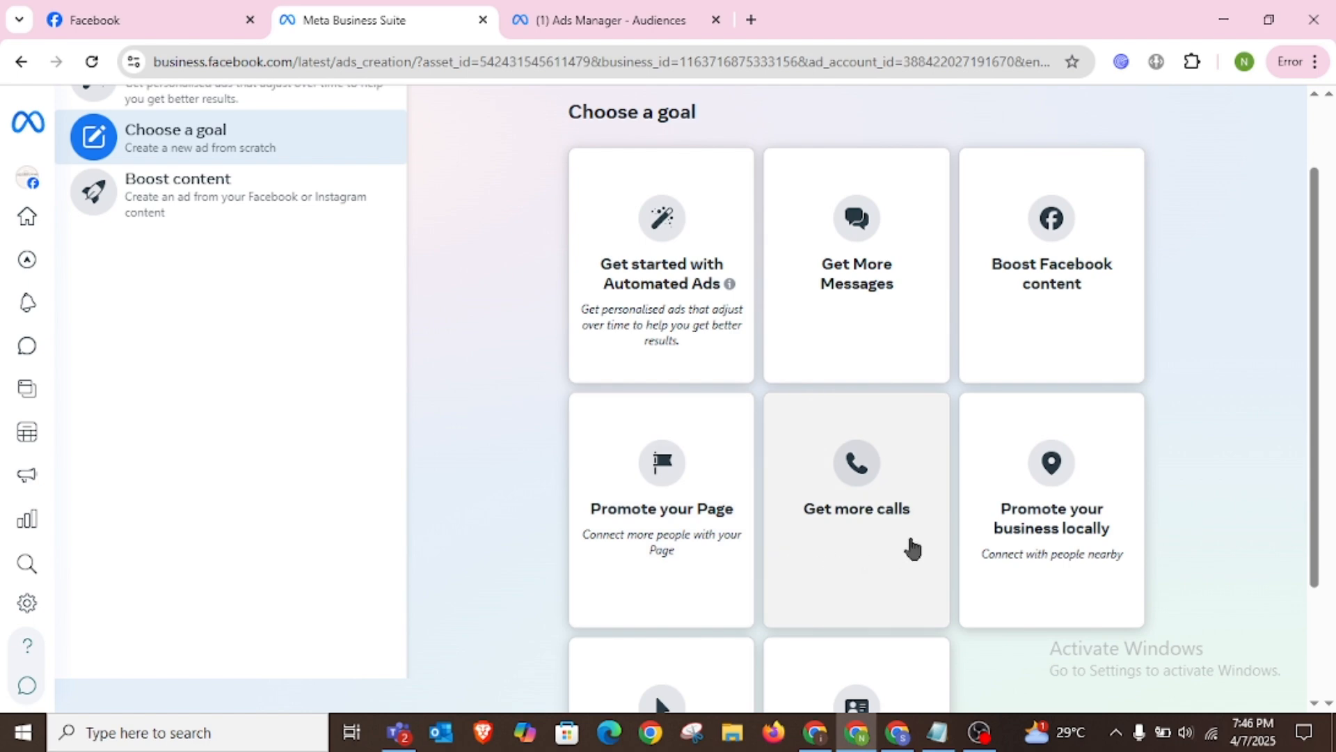
{"action": "scroll", "coordinate": [912, 549], "scroll_direction": "down", "scroll_amount": 1}
{"action": "scroll", "coordinate": [928, 572], "scroll_direction": "down", "scroll_amount": 1}
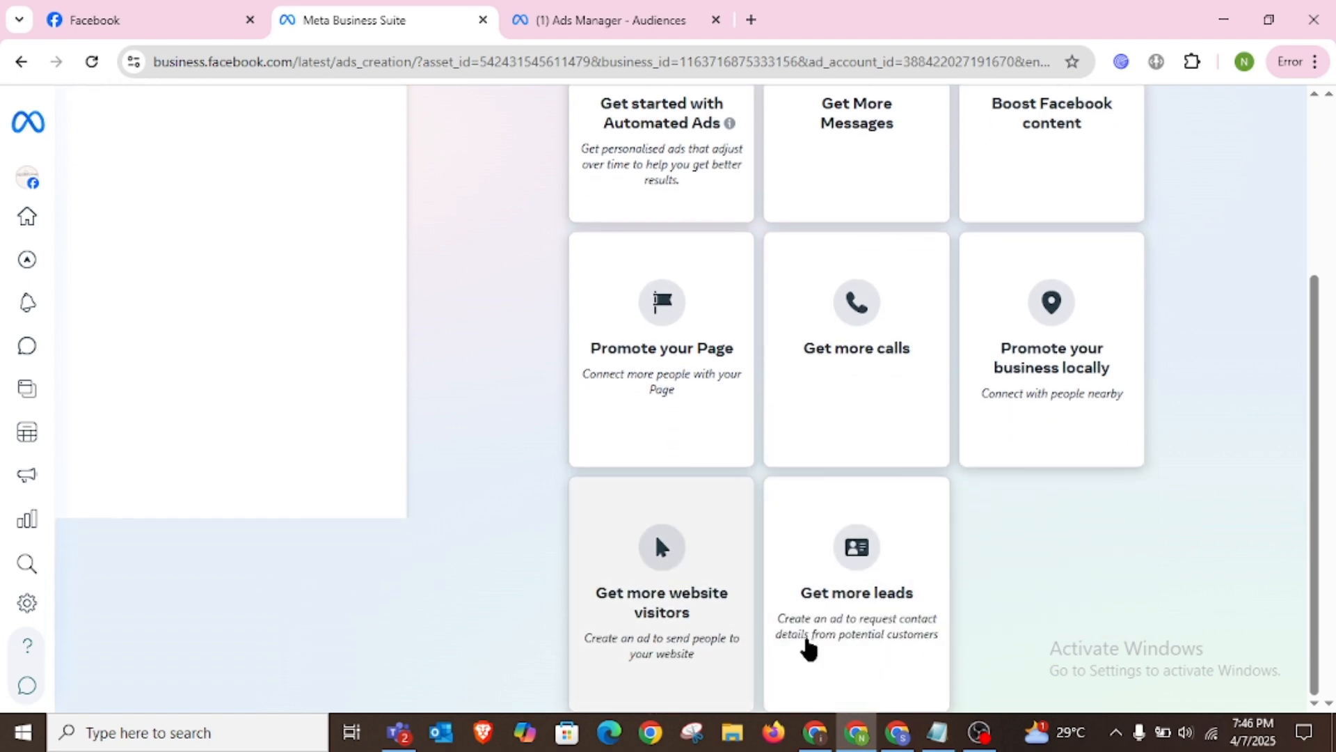
{"action": "scroll", "coordinate": [921, 576], "scroll_direction": "up", "scroll_amount": 3}
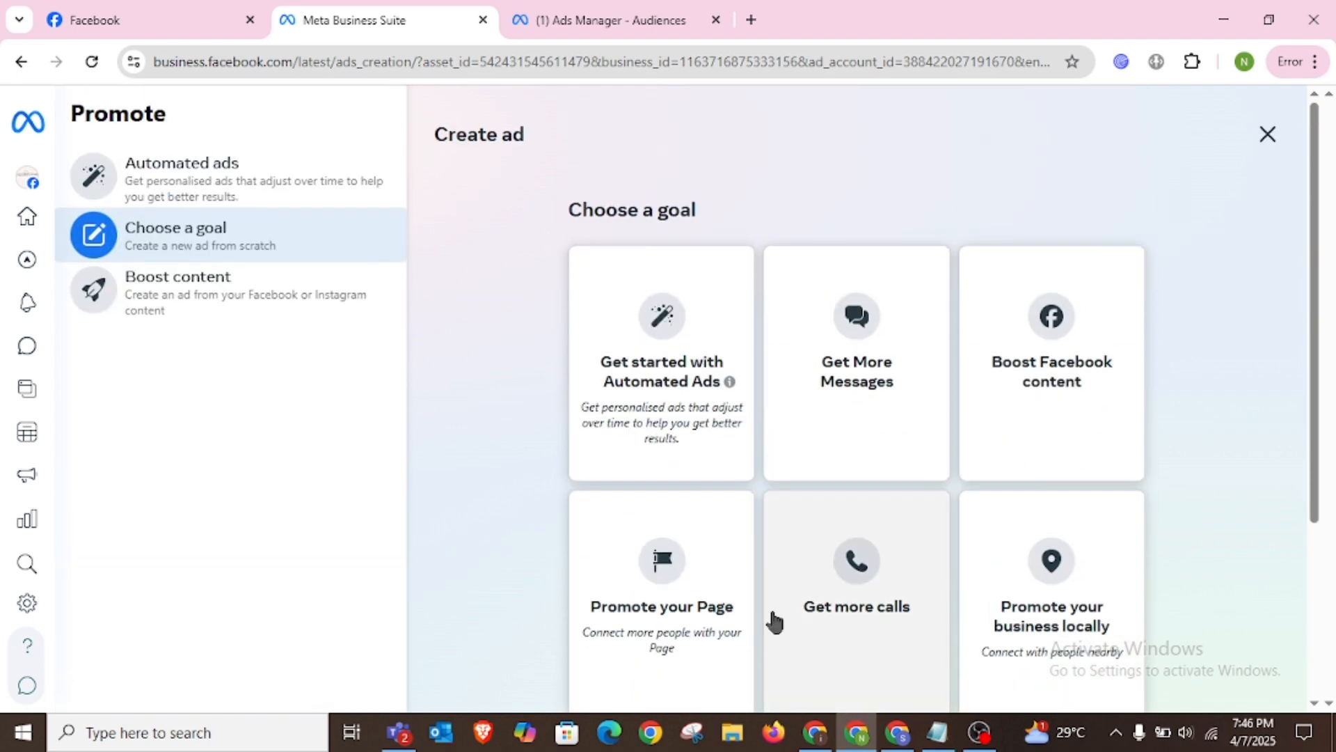
{"action": "right_click", "coordinate": [838, 394]}
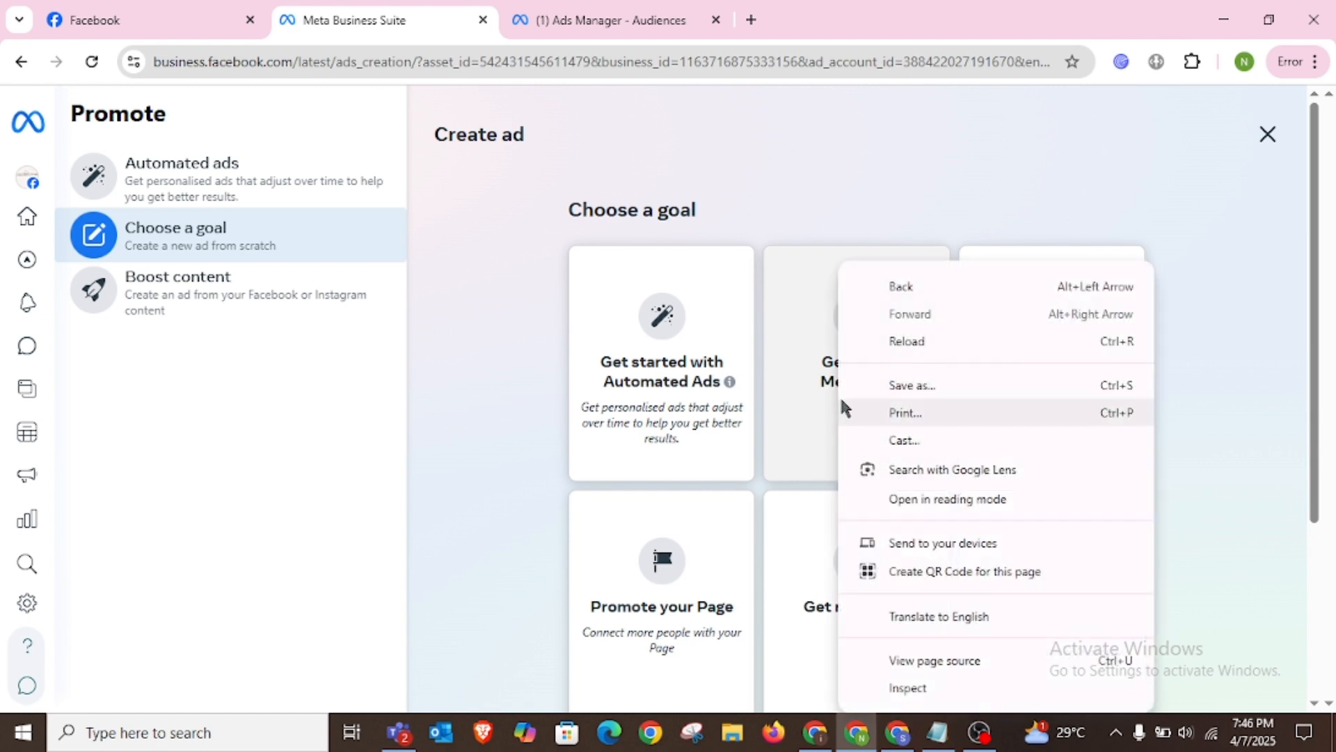
{"action": "left_click", "coordinate": [379, 523]}
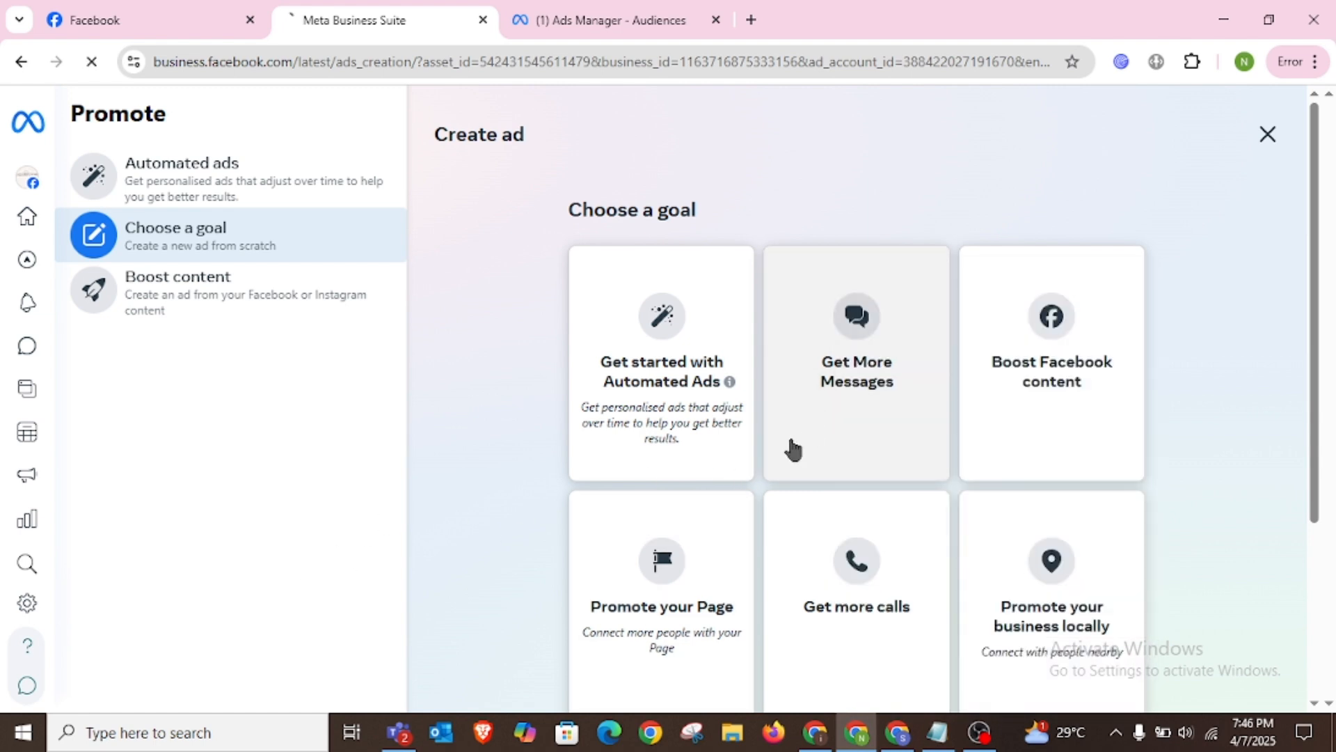
{"action": "left_click", "coordinate": [785, 465]}
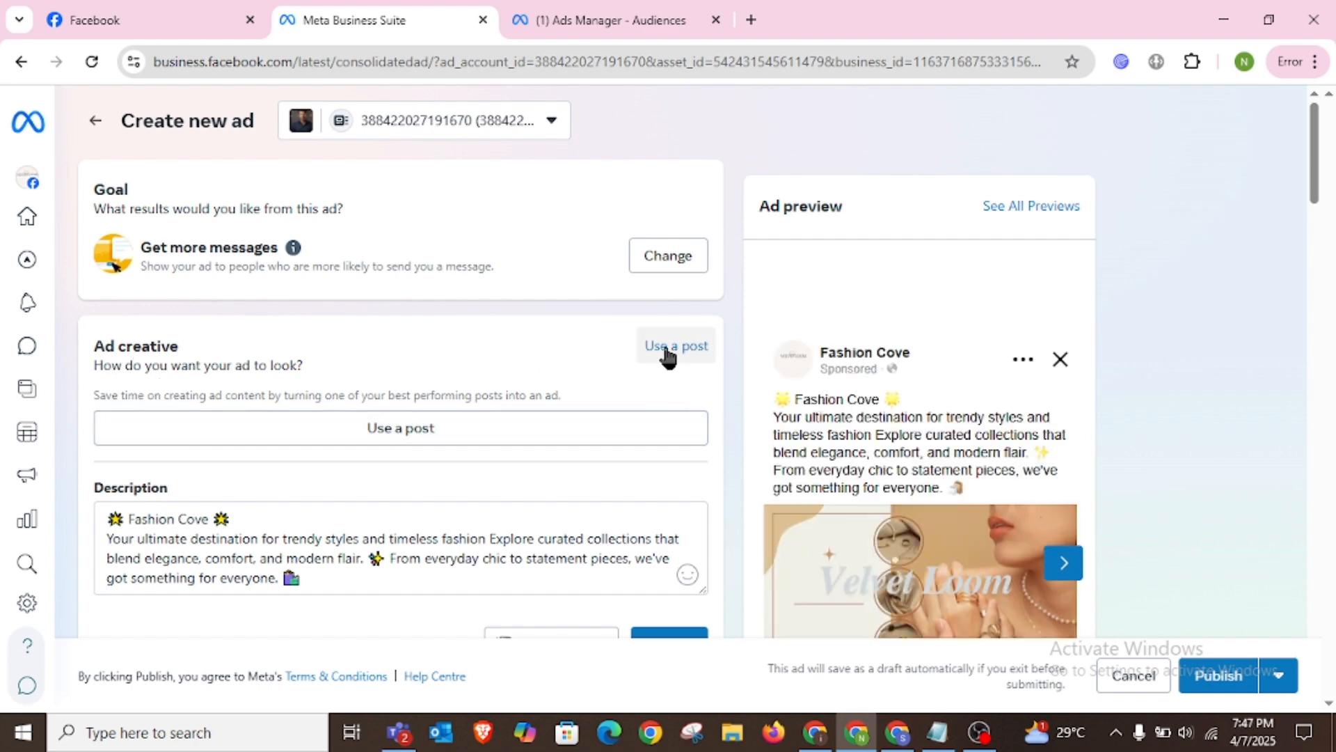
- Use Fashion Cove's post published on 7 Feb, "computer transparent sunglass", as the ad creative
{"action": "scroll", "coordinate": [417, 445], "scroll_direction": "down", "scroll_amount": 2}
{"action": "scroll", "coordinate": [390, 417], "scroll_direction": "up", "scroll_amount": 2}
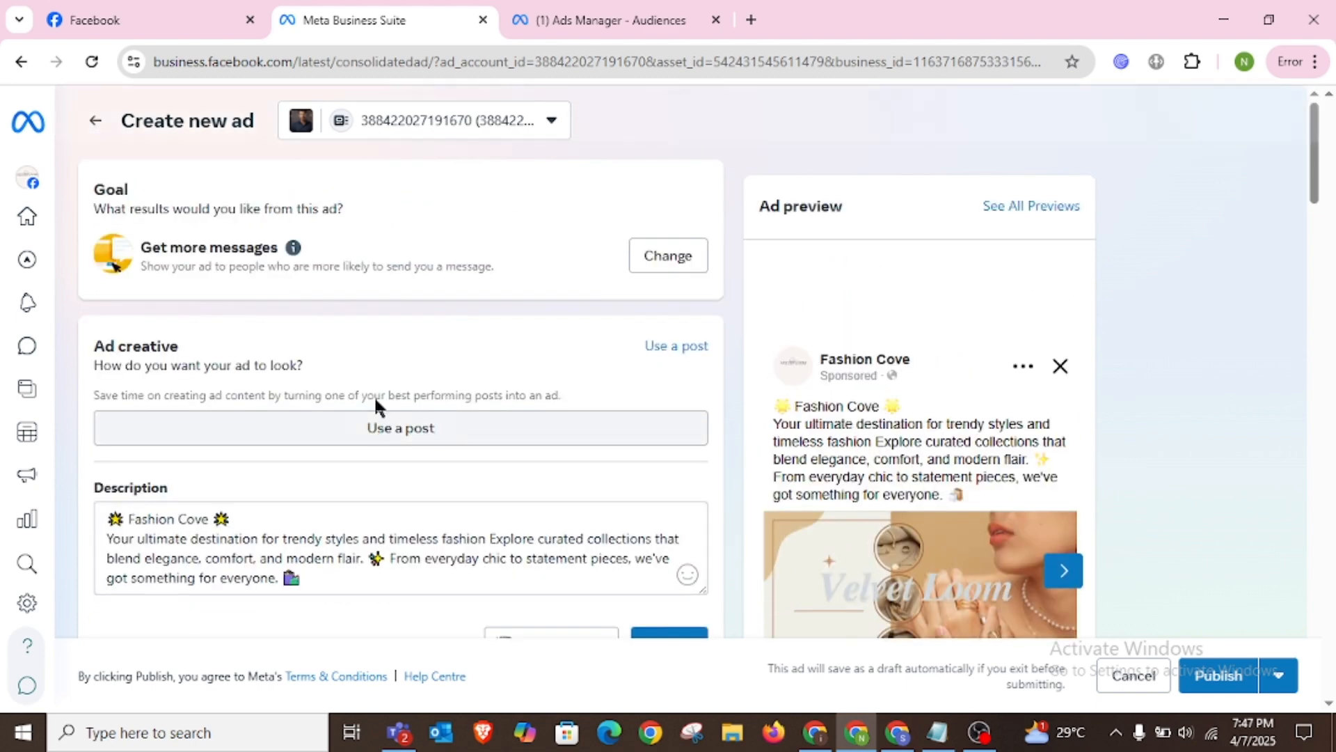
{"action": "scroll", "coordinate": [315, 449], "scroll_direction": "down", "scroll_amount": 5}
{"action": "scroll", "coordinate": [314, 439], "scroll_direction": "up", "scroll_amount": 5}
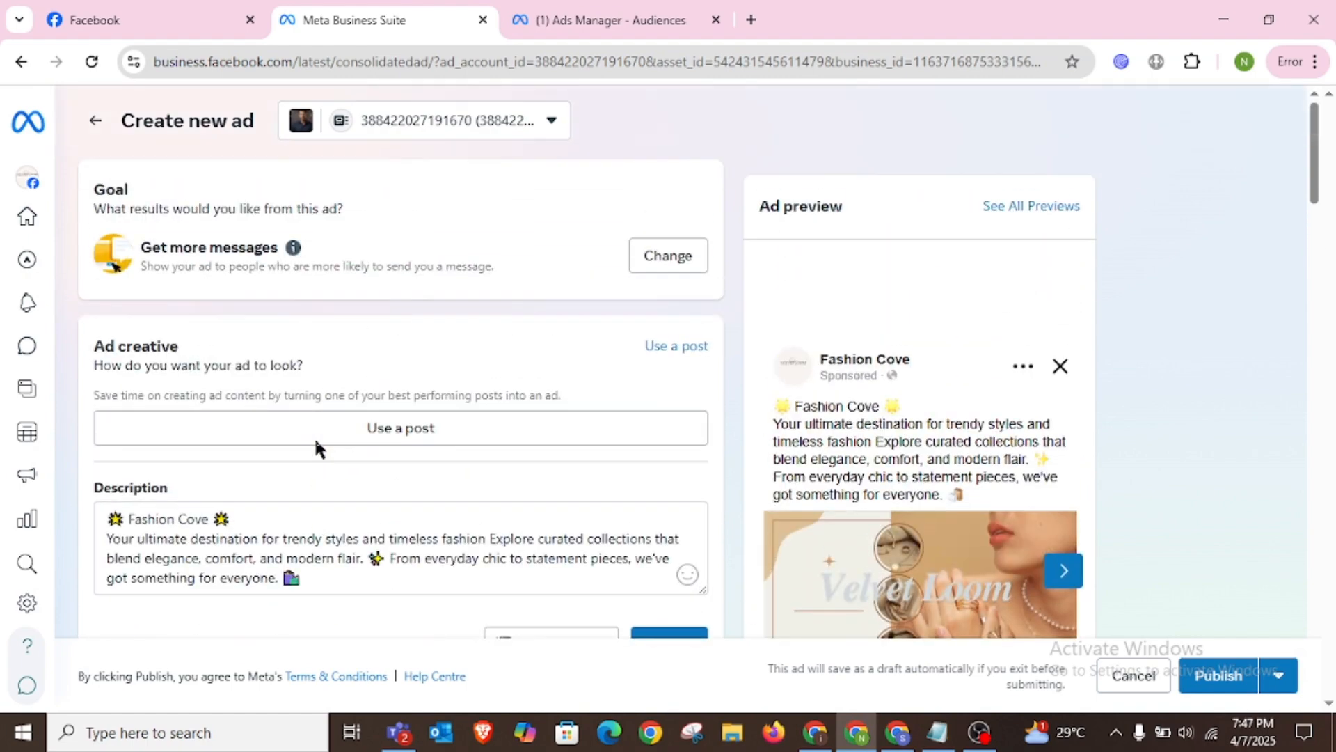
{"action": "scroll", "coordinate": [315, 436], "scroll_direction": "down", "scroll_amount": 3}
{"action": "scroll", "coordinate": [323, 453], "scroll_direction": "up", "scroll_amount": 3}
{"action": "left_click", "coordinate": [375, 426]}
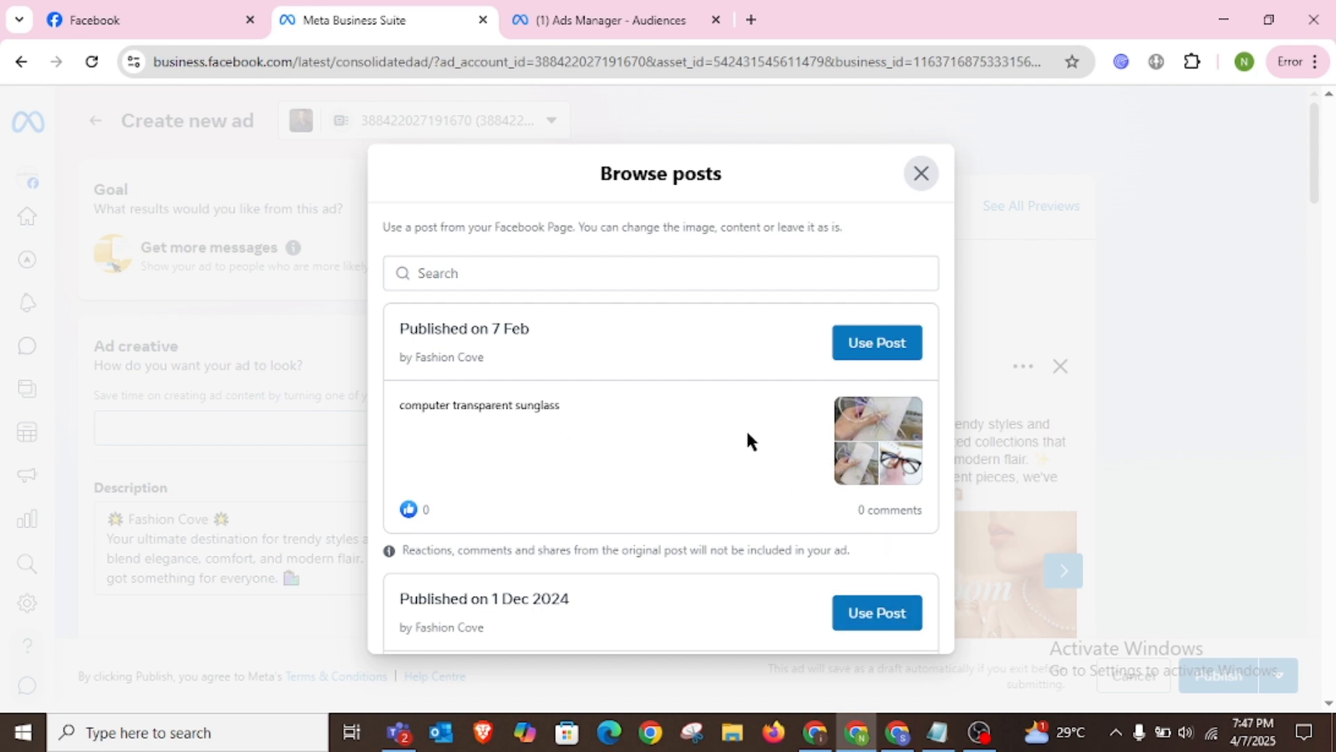
{"action": "left_click", "coordinate": [870, 344]}
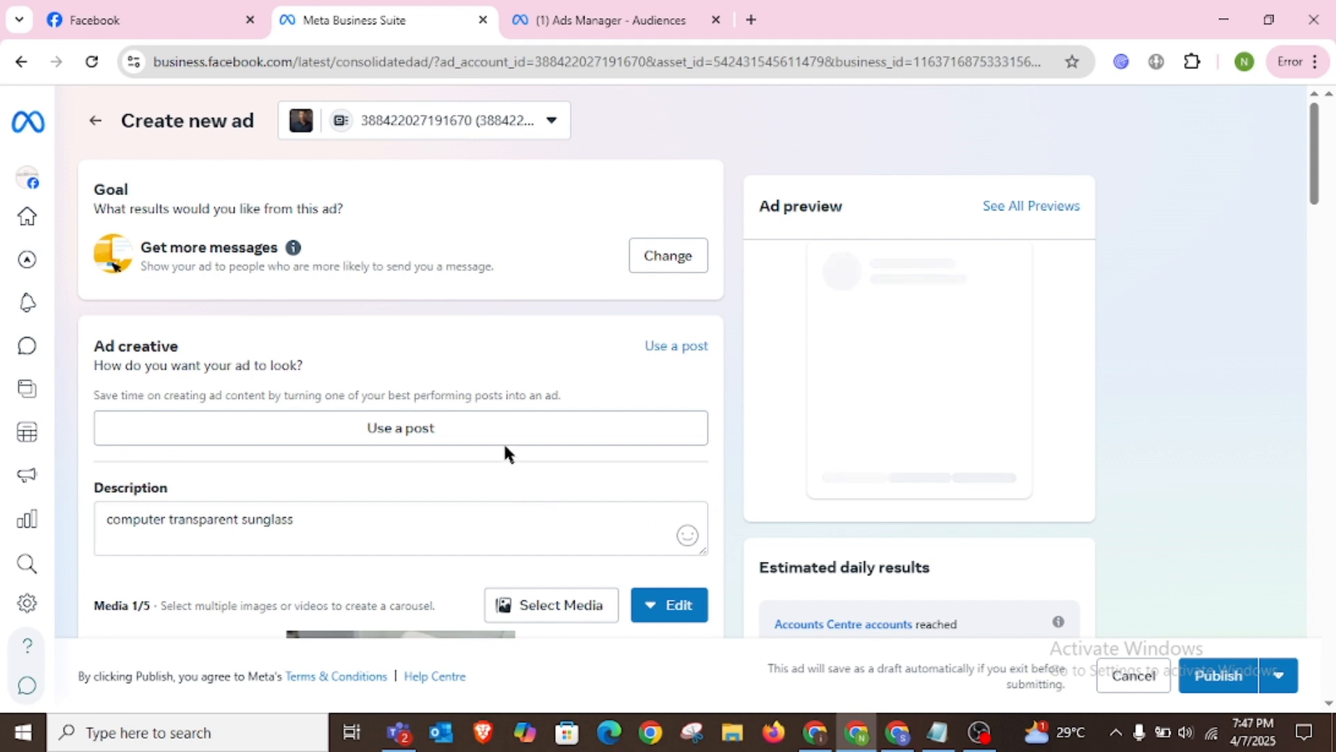
- Check the ad's description and media, and look through the ad preview examples for the different placements
{"action": "scroll", "coordinate": [503, 441], "scroll_direction": "down", "scroll_amount": 5}
{"action": "scroll", "coordinate": [475, 499], "scroll_direction": "up", "scroll_amount": 2}
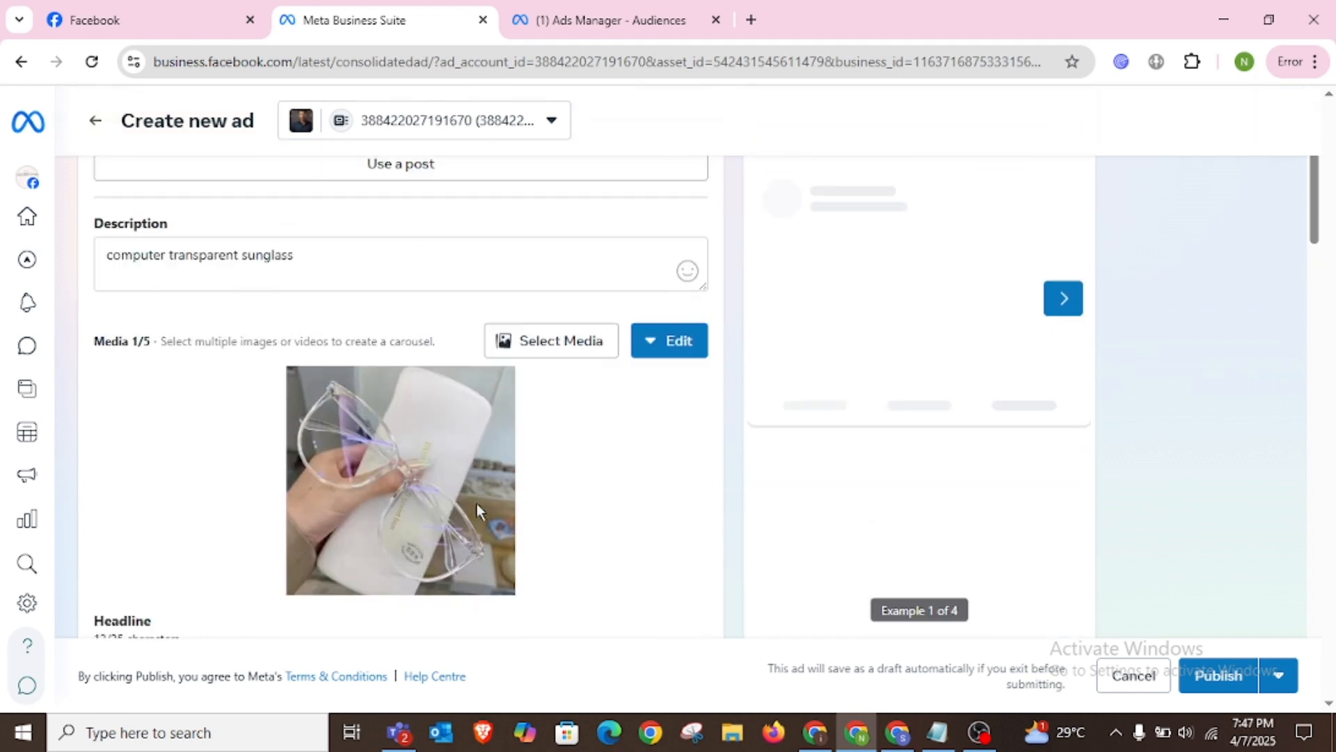
{"action": "scroll", "coordinate": [477, 510], "scroll_direction": "up", "scroll_amount": 1}
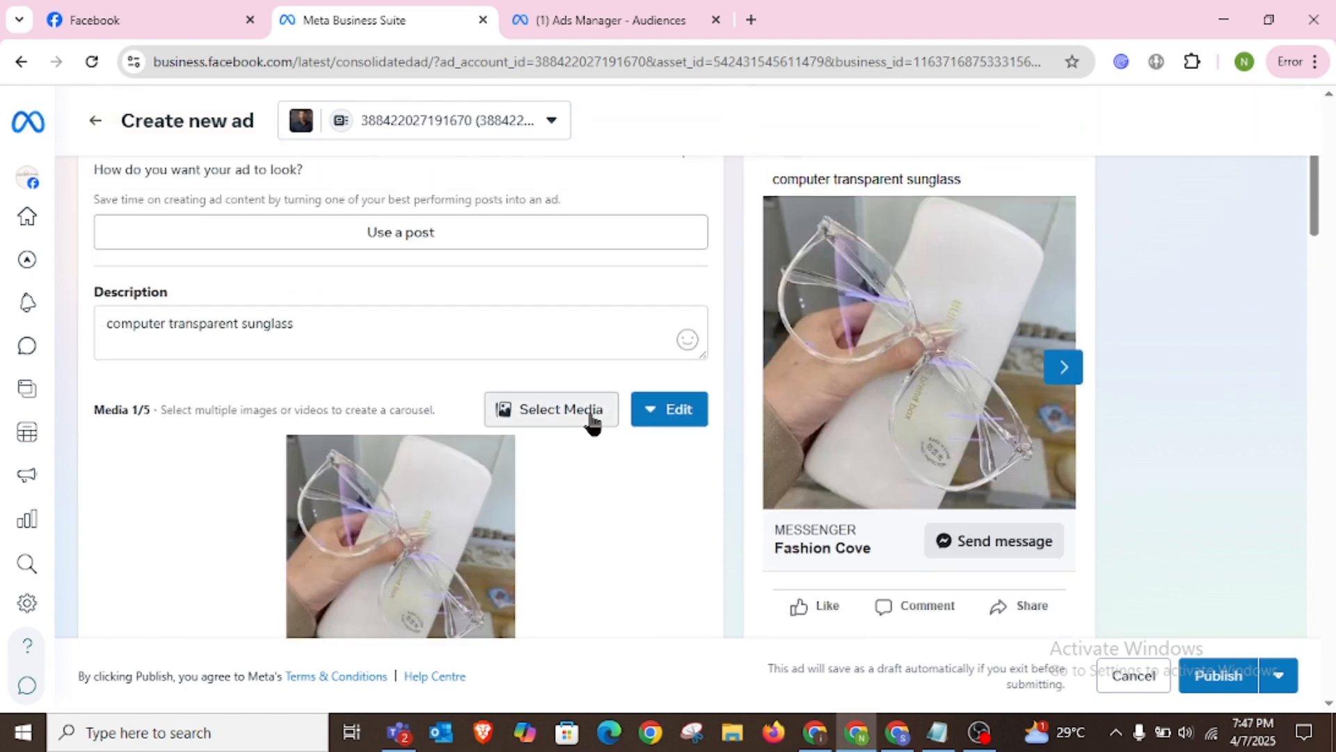
{"action": "left_click", "coordinate": [1064, 376]}
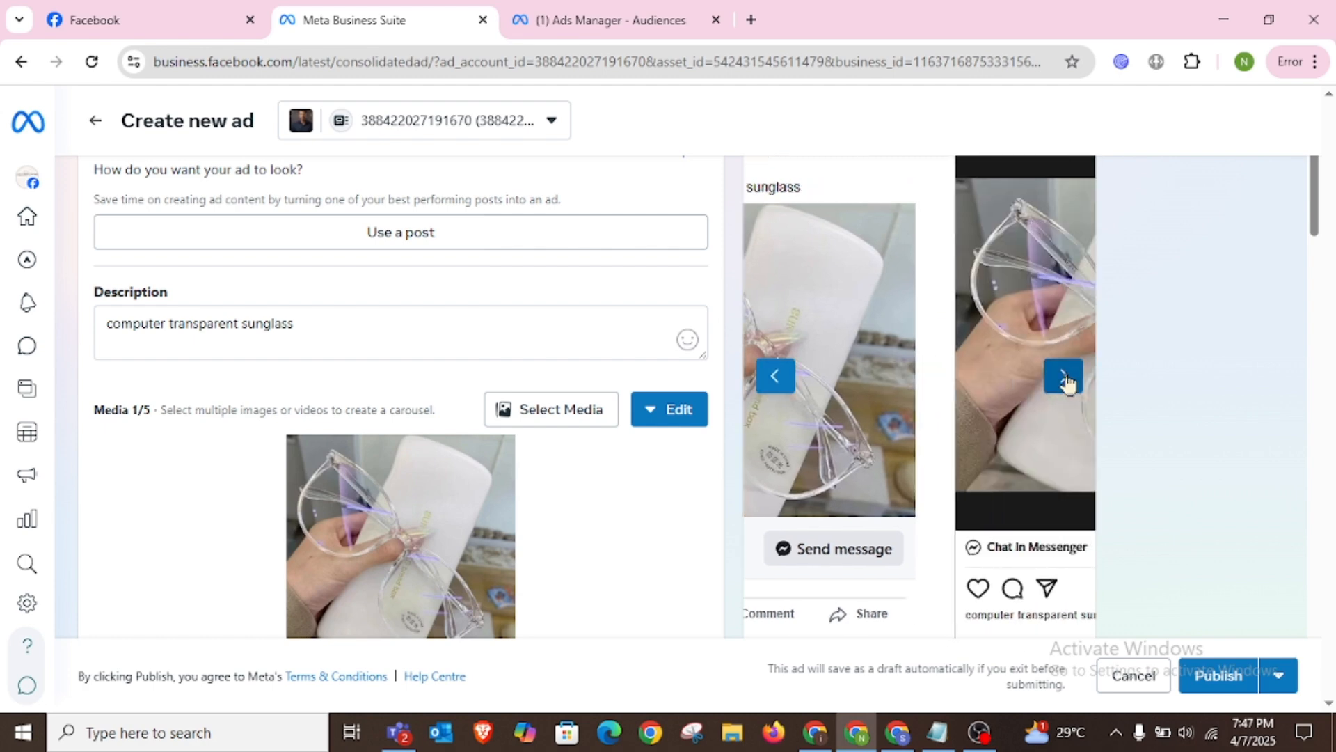
{"action": "left_click", "coordinate": [1064, 376]}
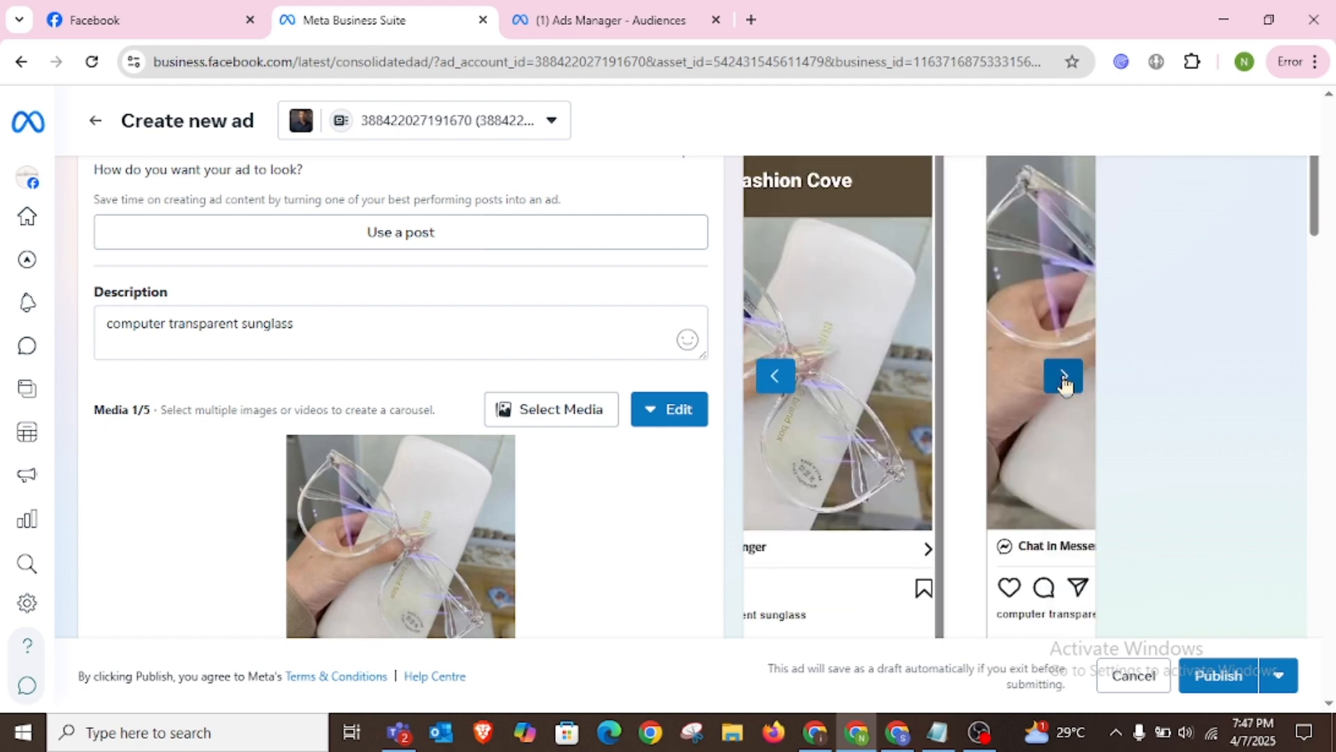
- Browse the page's posts and use the post published on 7 Feb for the ad creative again
{"action": "scroll", "coordinate": [550, 417], "scroll_direction": "up", "scroll_amount": 2}
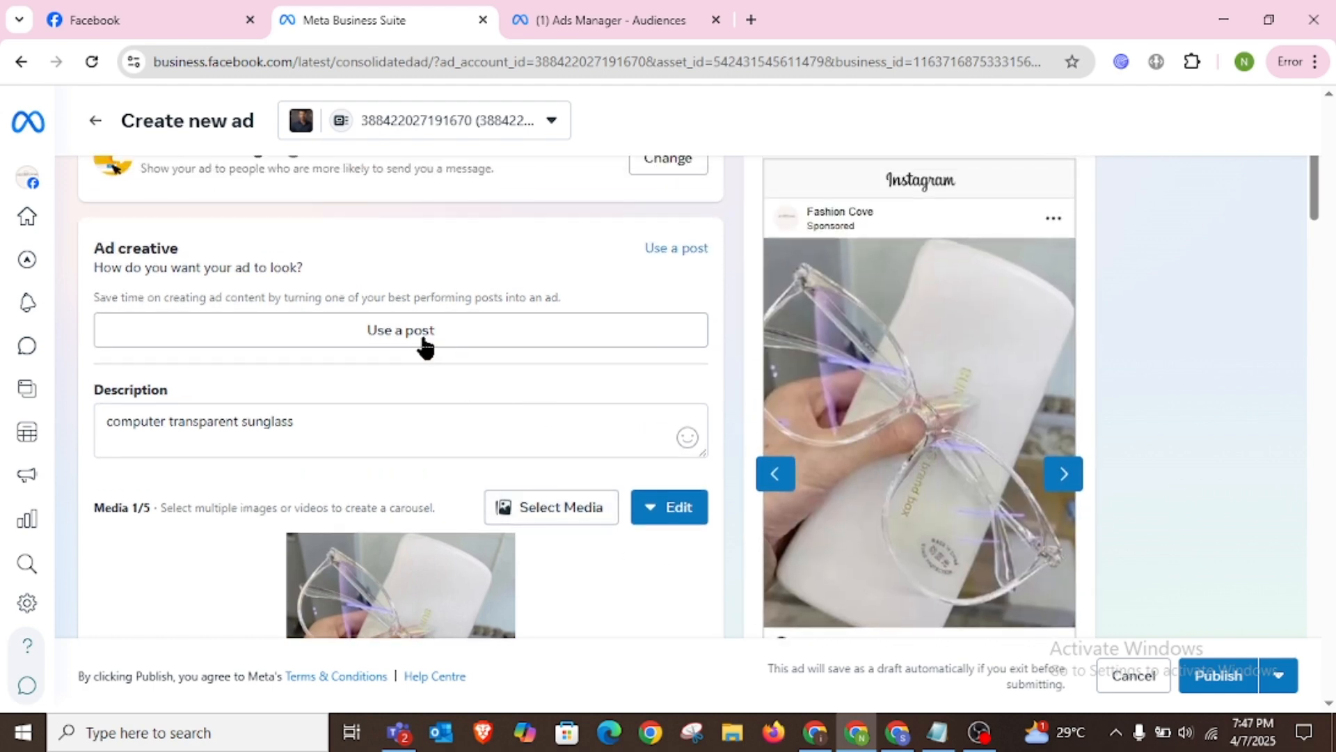
{"action": "left_click", "coordinate": [422, 336]}
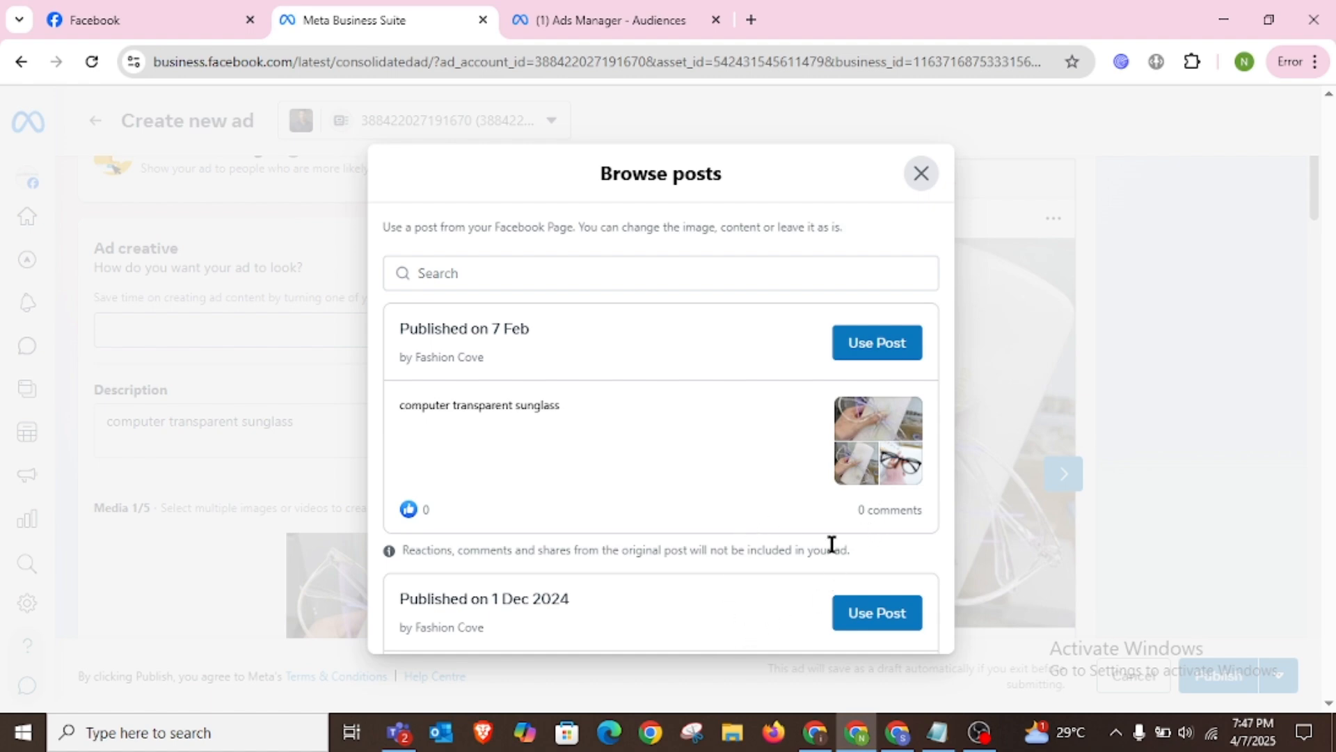
{"action": "left_click", "coordinate": [877, 343]}
- Browse the ad account's images available as ad media and close the media library without choosing any
{"action": "scroll", "coordinate": [394, 478], "scroll_direction": "down", "scroll_amount": 5}
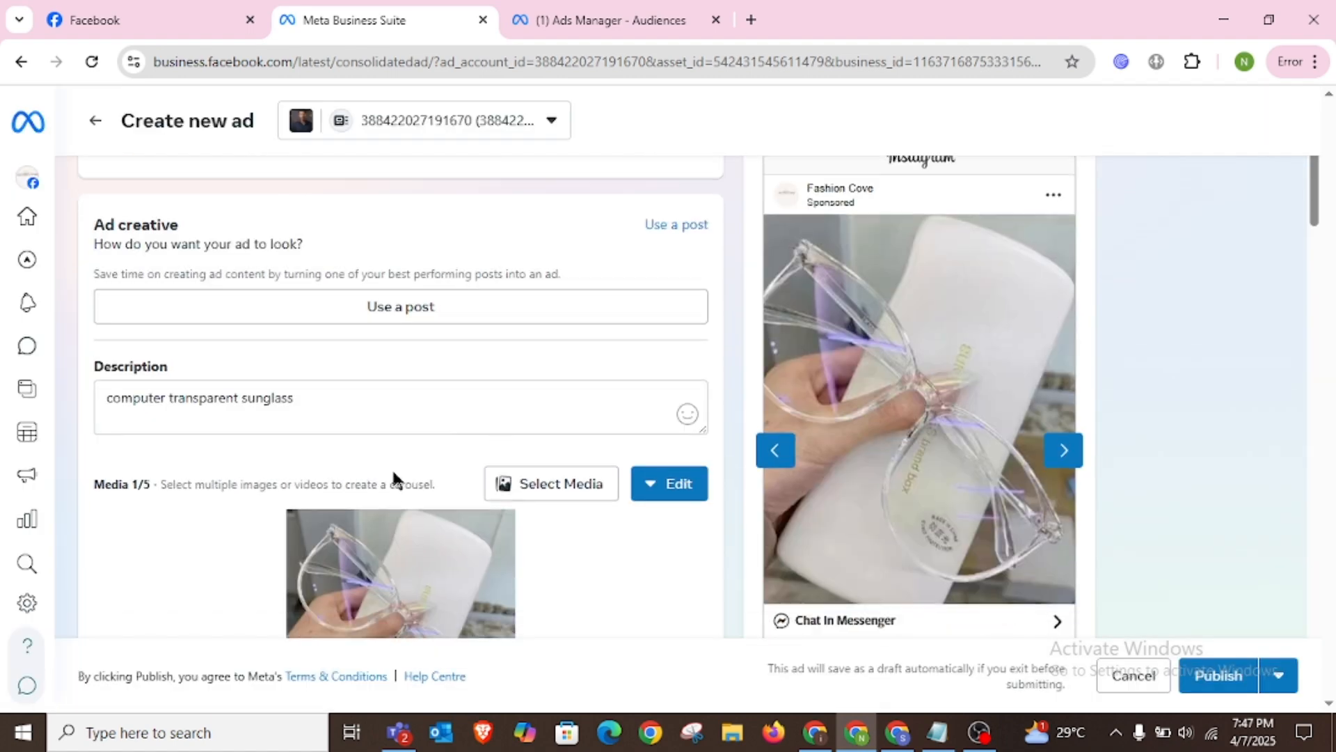
{"action": "left_click", "coordinate": [565, 216]}
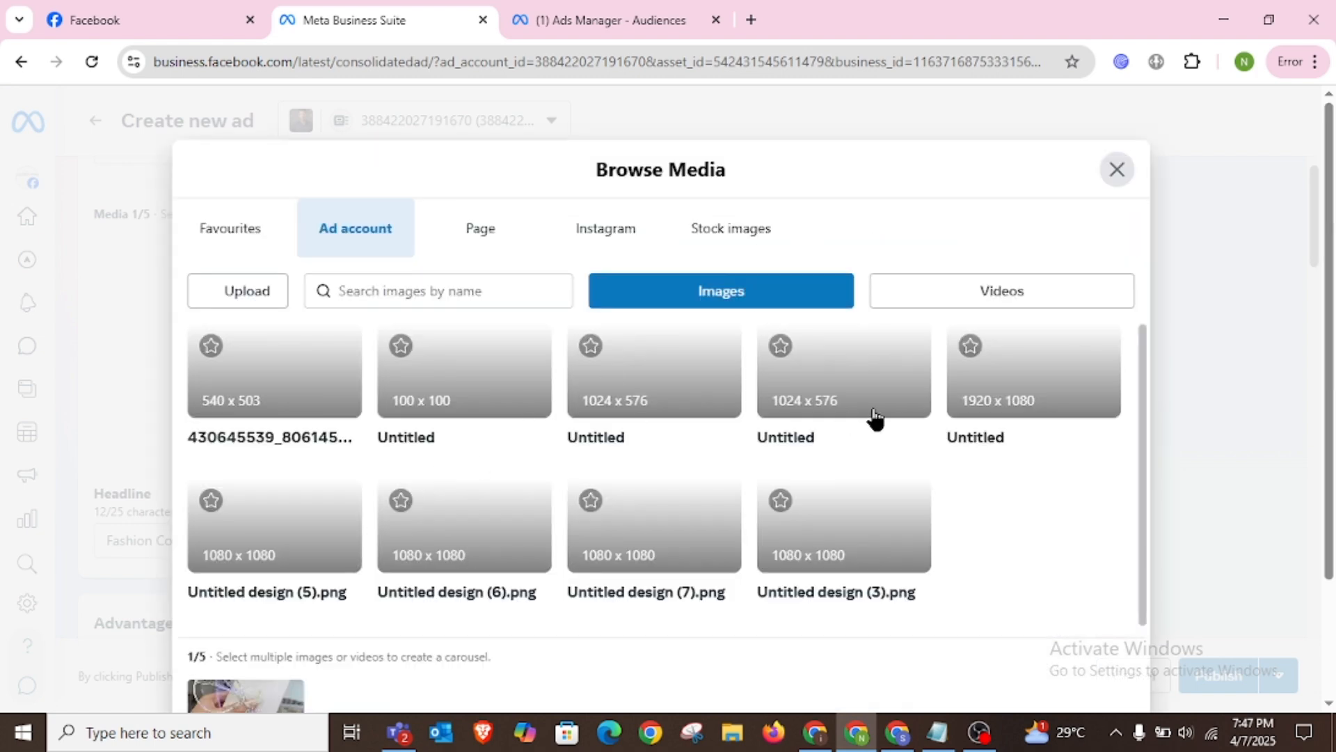
{"action": "scroll", "coordinate": [884, 425], "scroll_direction": "down", "scroll_amount": 1}
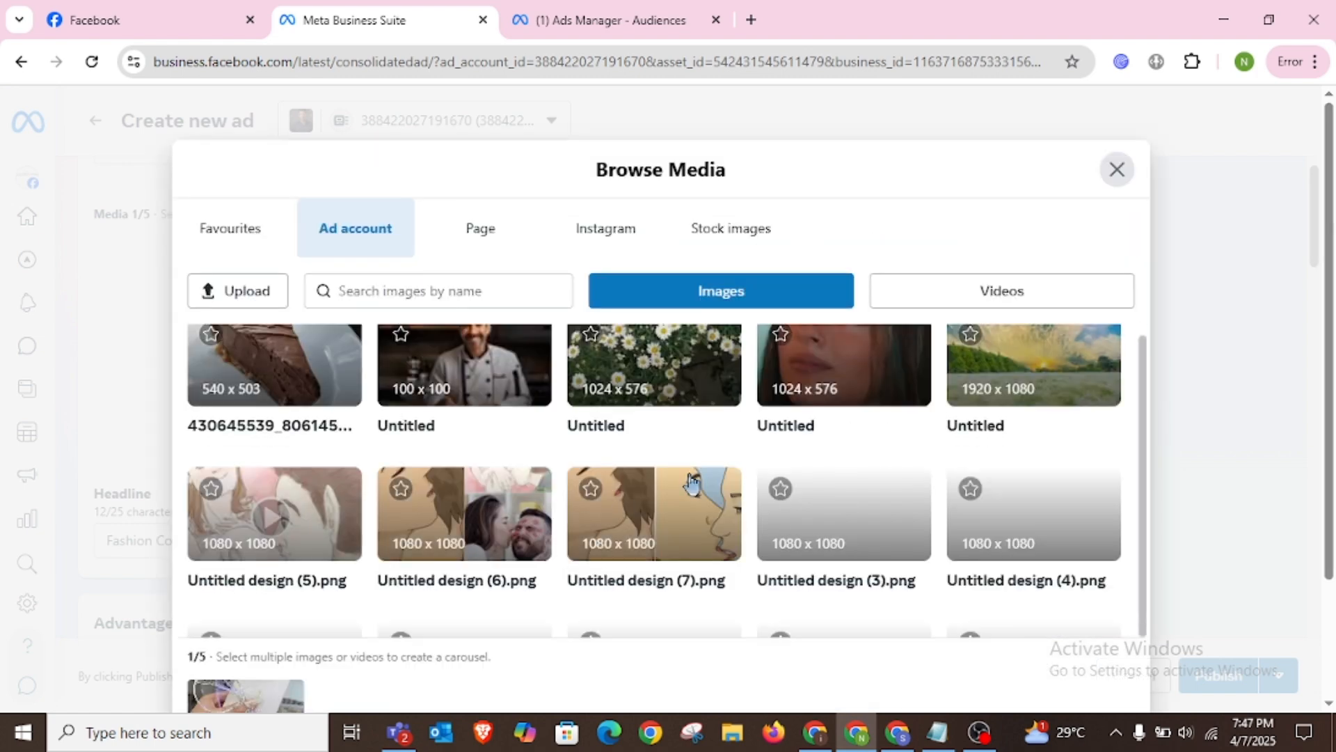
{"action": "scroll", "coordinate": [845, 479], "scroll_direction": "down", "scroll_amount": 2}
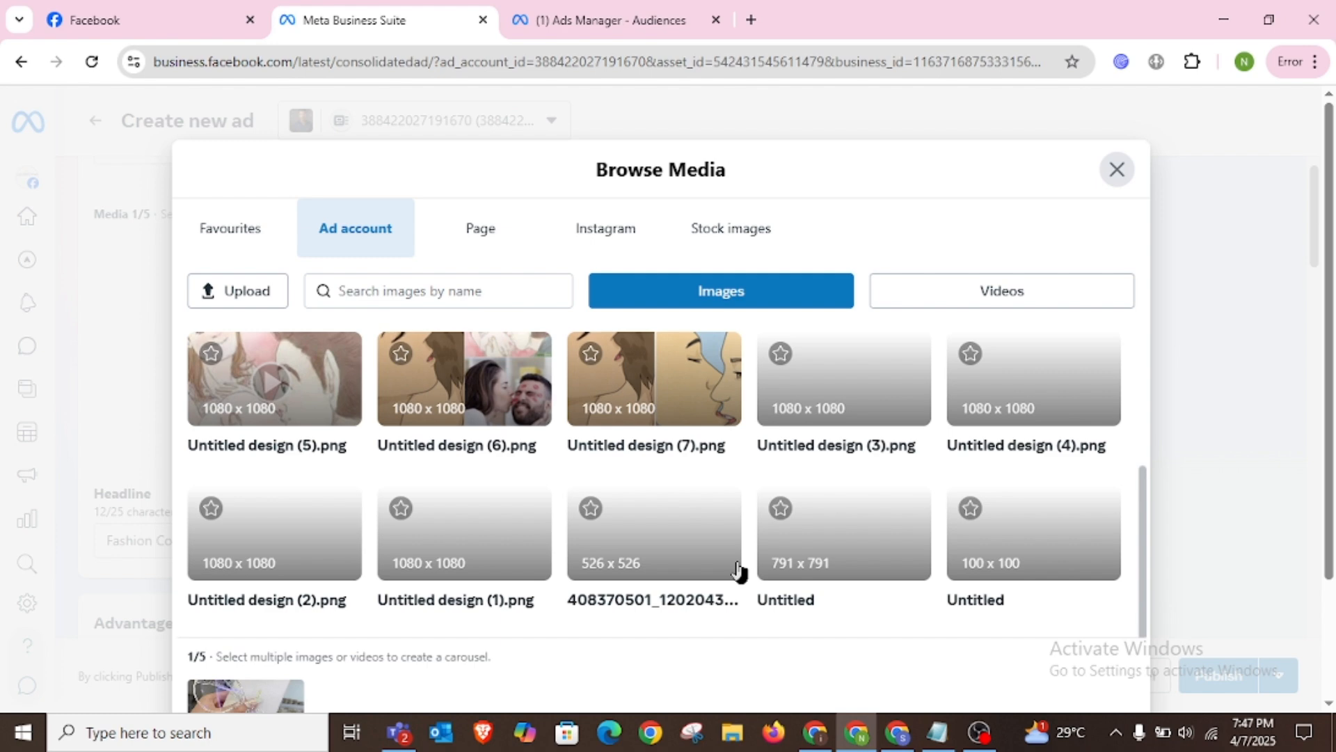
{"action": "scroll", "coordinate": [740, 571], "scroll_direction": "up", "scroll_amount": 2}
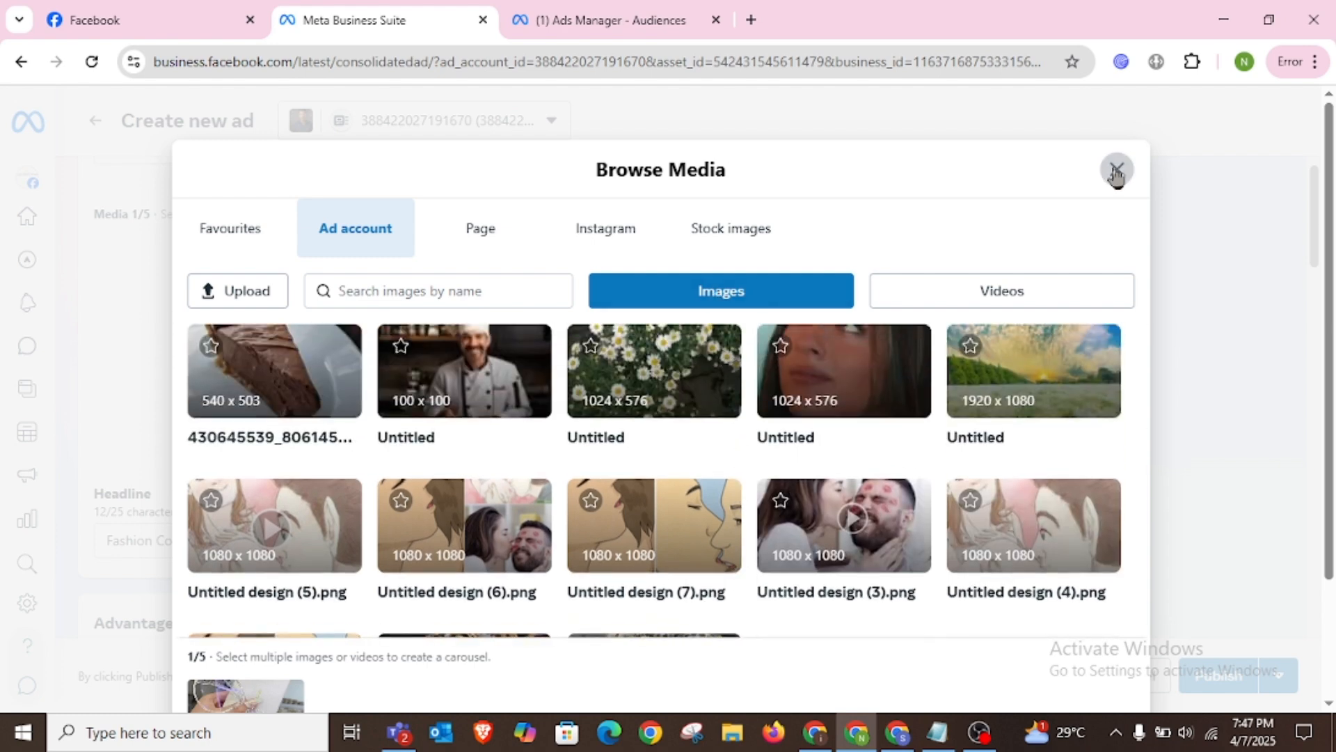
{"action": "left_click", "coordinate": [1117, 171]}
- Replace the ad headline with the caption "computer transparent sunglass" copied from the 7 February post on the Fashion Cove Facebook page
{"action": "scroll", "coordinate": [352, 540], "scroll_direction": "down", "scroll_amount": 4}
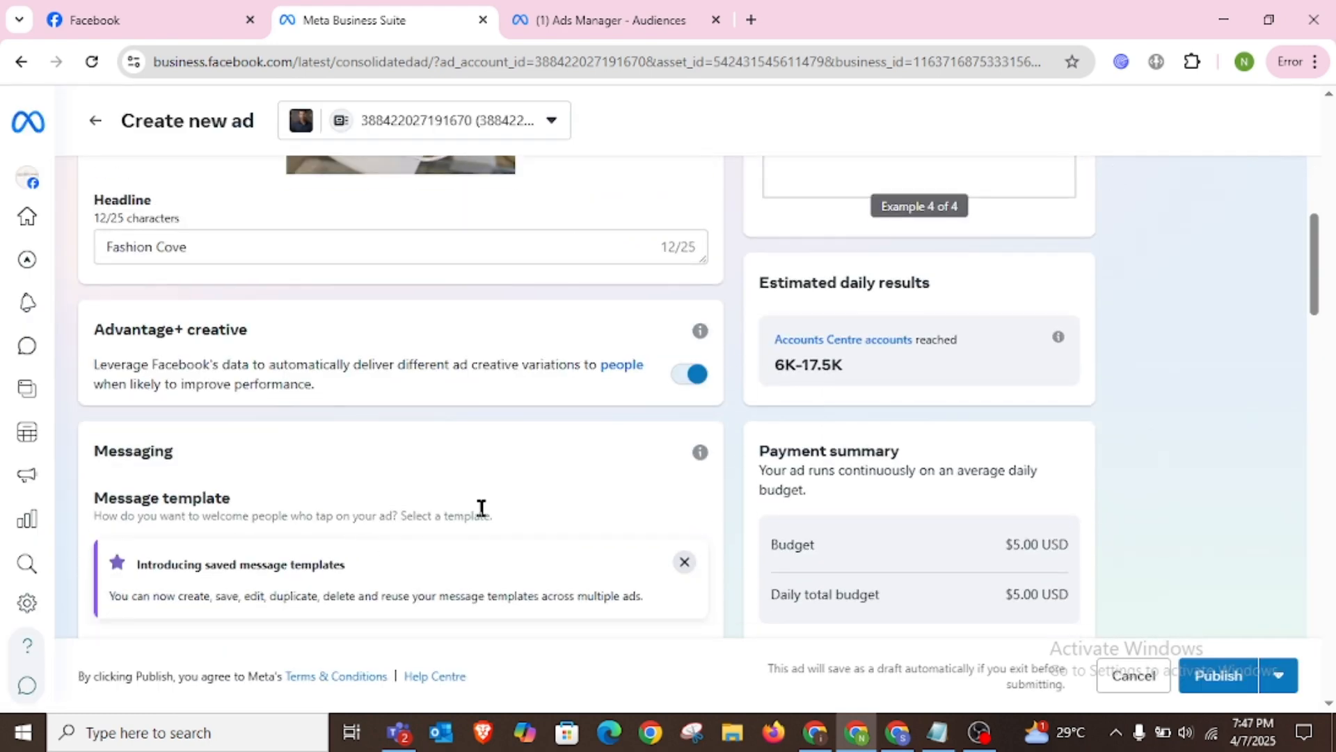
{"action": "left_click", "coordinate": [221, 241]}
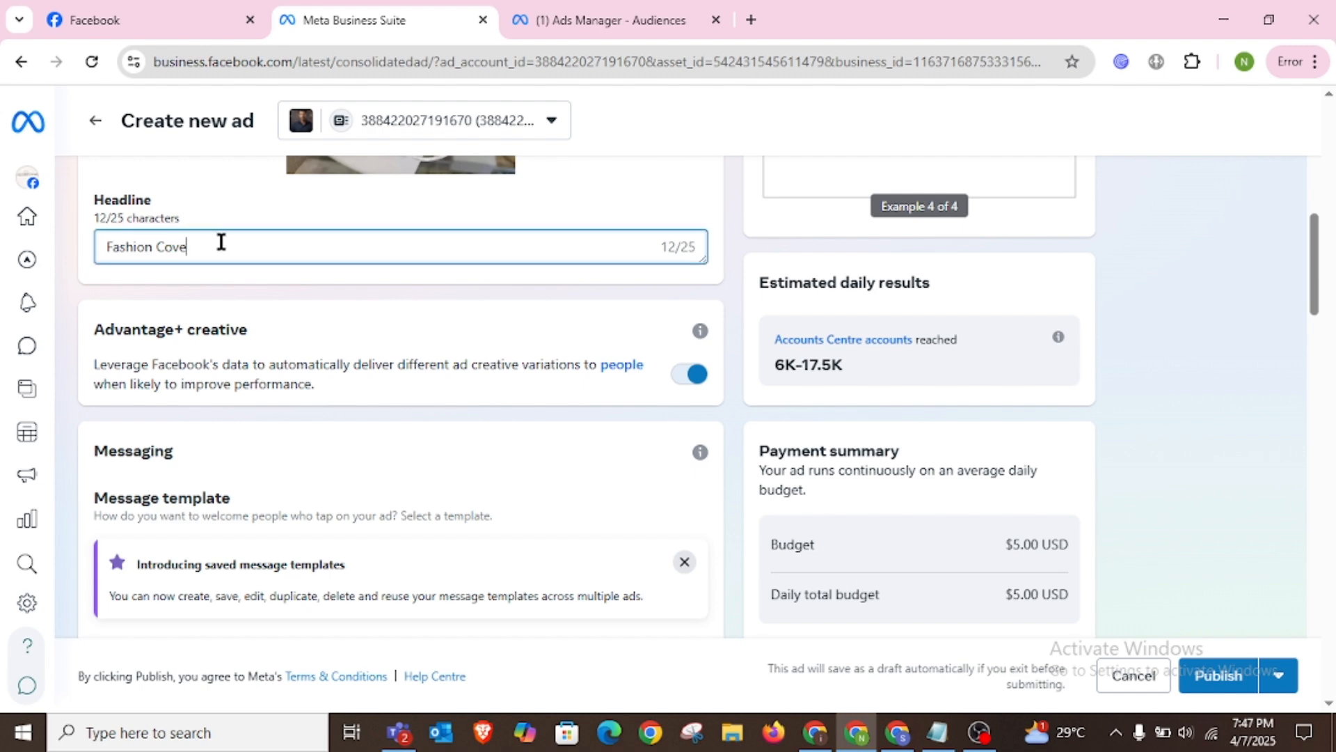
{"action": "scroll", "coordinate": [257, 317], "scroll_direction": "up", "scroll_amount": 3}
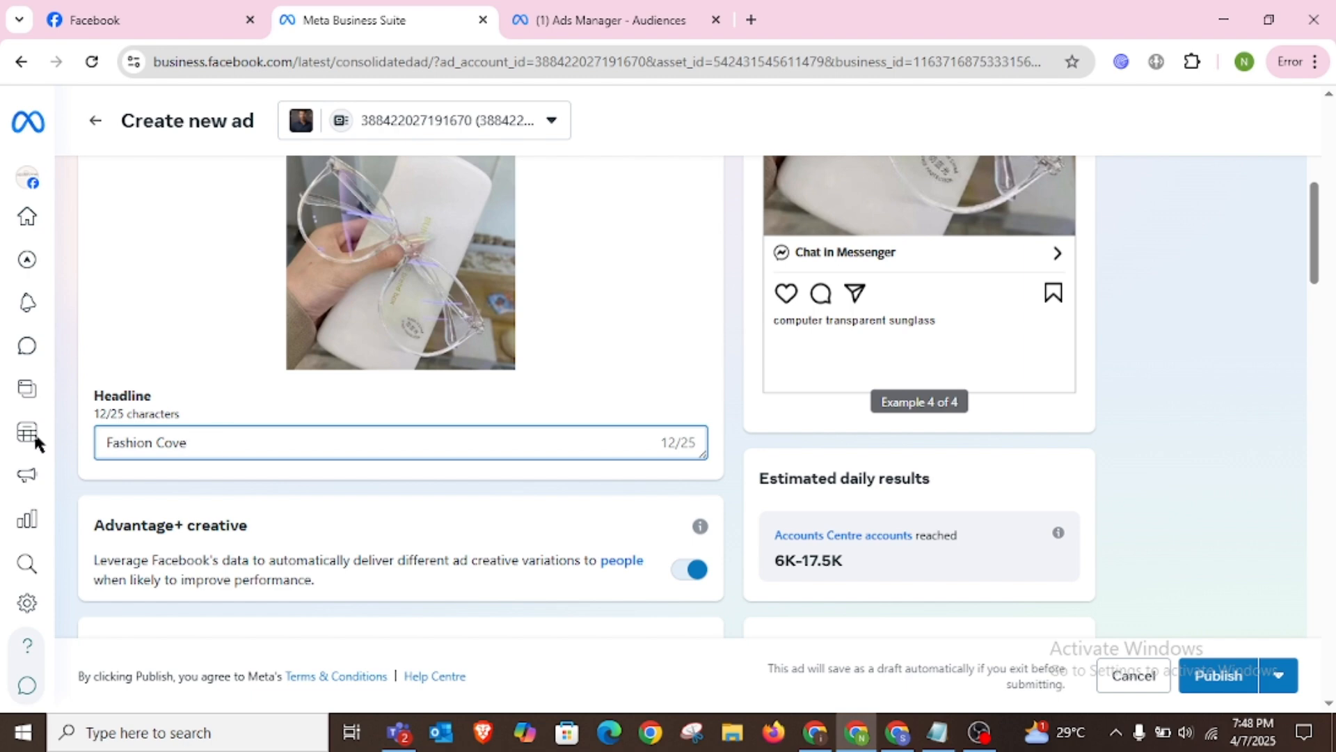
{"action": "triple_click", "coordinate": [153, 441]}
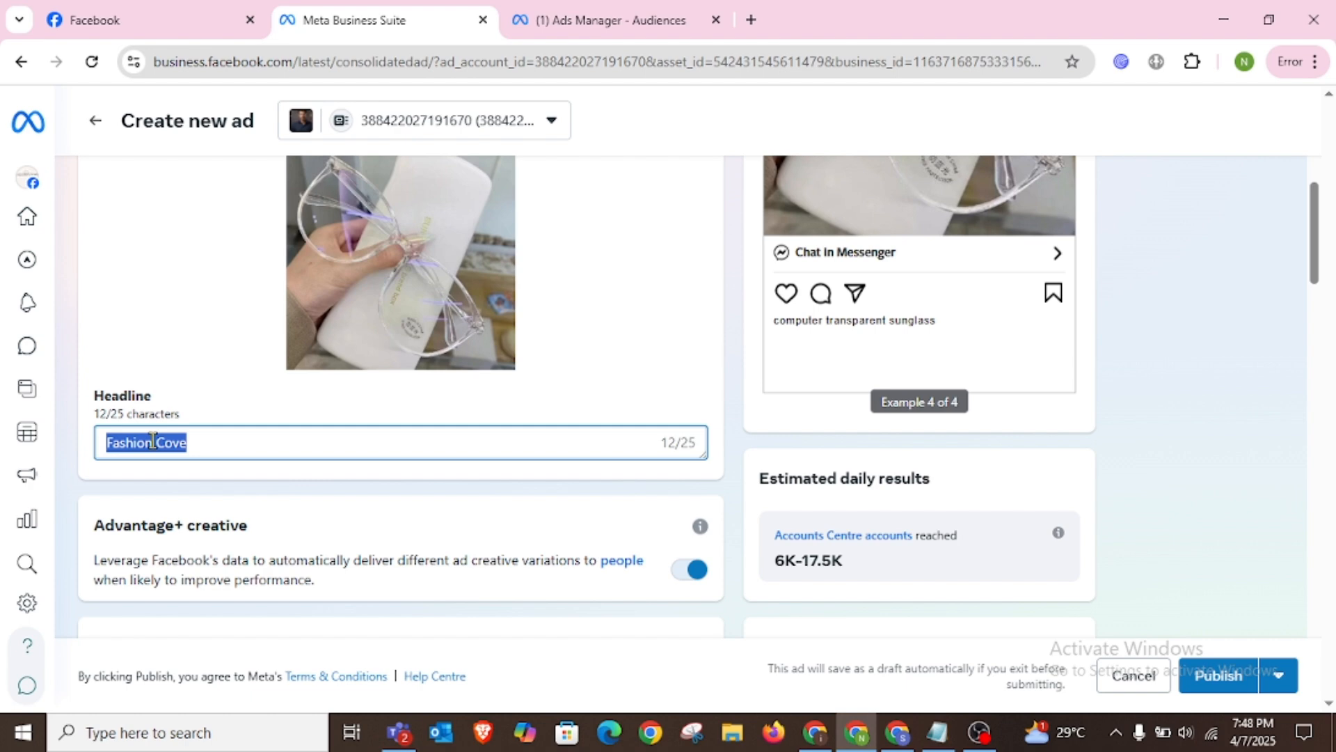
{"action": "left_click", "coordinate": [134, 15]}
{"action": "scroll", "coordinate": [941, 468], "scroll_direction": "up", "scroll_amount": 3}
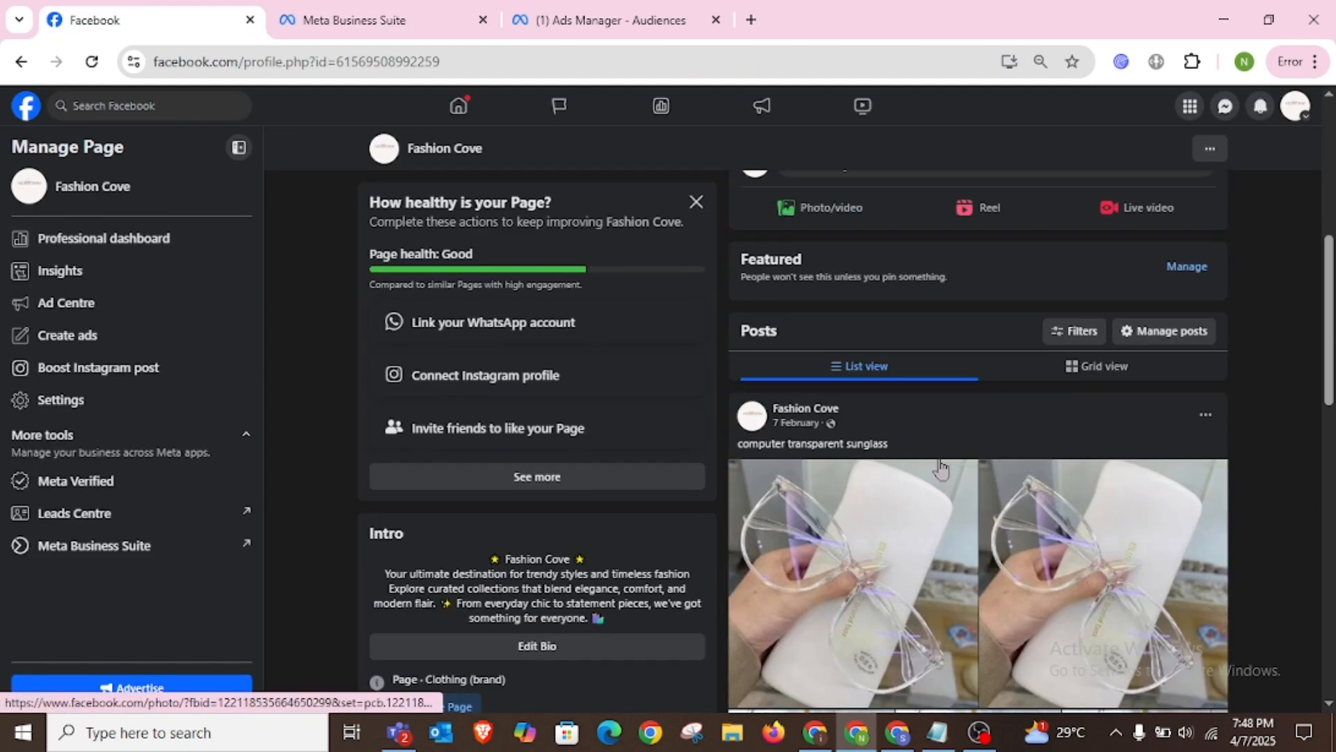
{"action": "triple_click", "coordinate": [796, 446]}
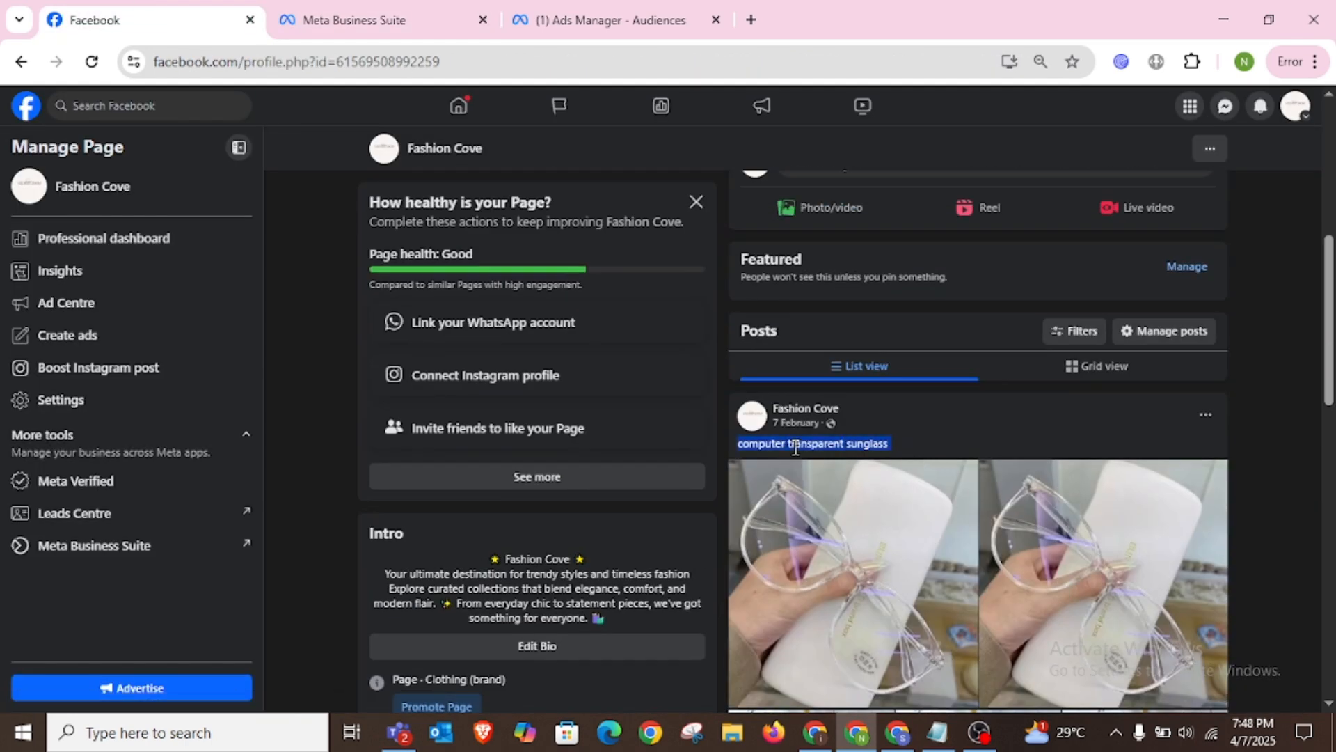
{"action": "key", "text": "ctrl+c"}
{"action": "left_click", "coordinate": [355, 19]}
{"action": "key", "text": "ctrl+v"}
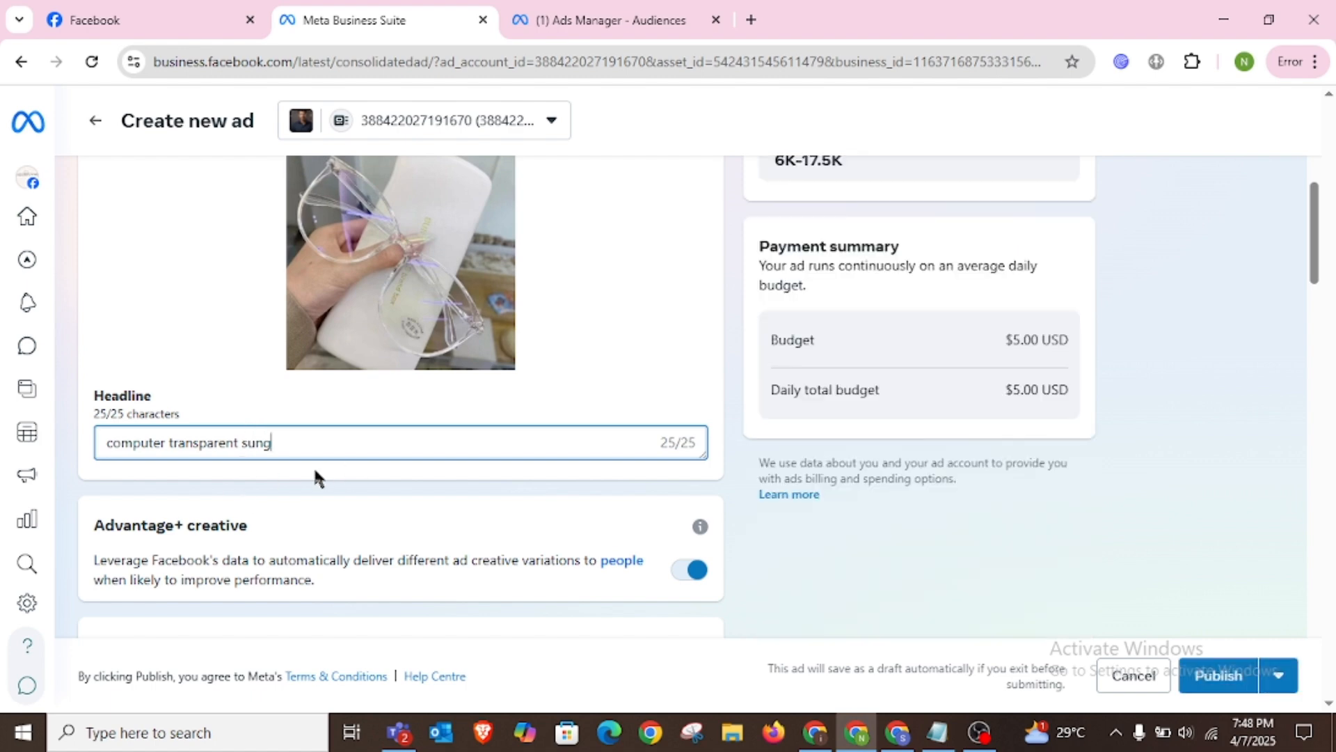
- Clear the ad's headline and enter "fashion cove" instead
{"action": "triple_click", "coordinate": [235, 447]}
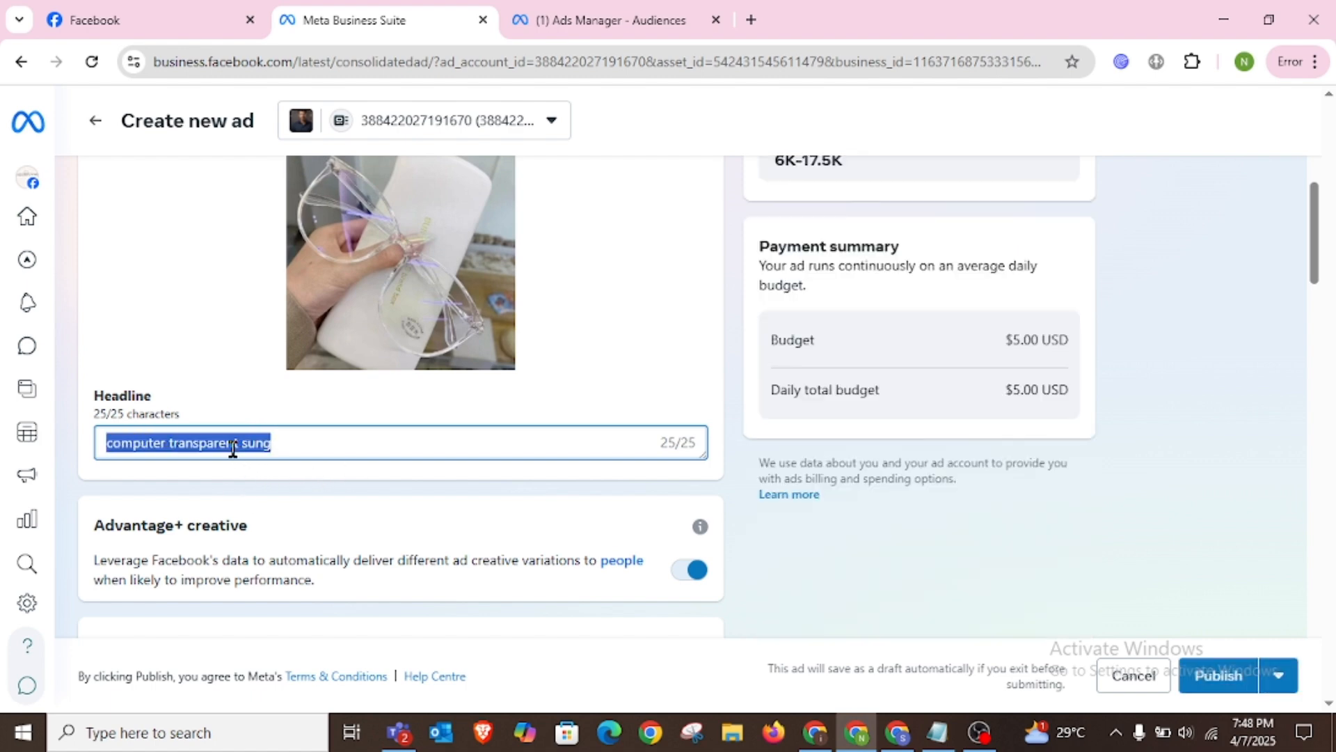
{"action": "triple_click", "coordinate": [235, 448]}
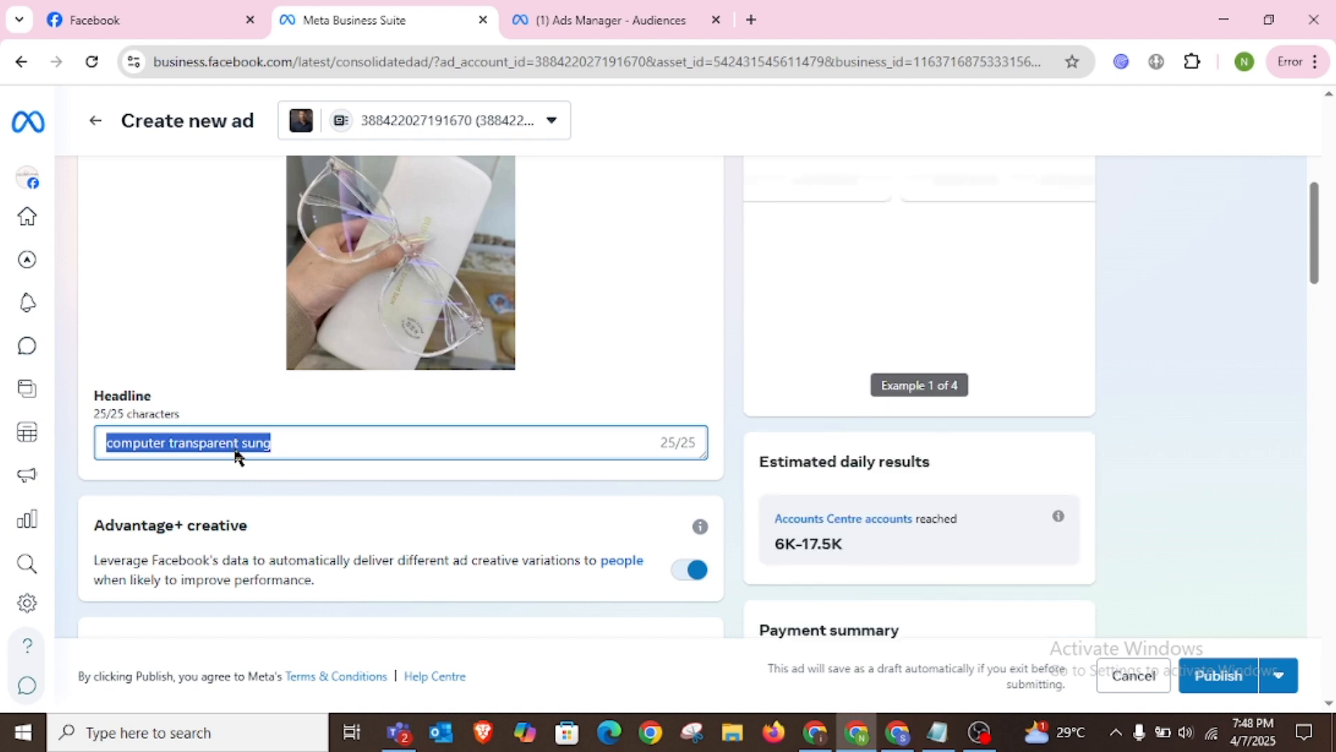
{"action": "key", "text": "BackSpace"}
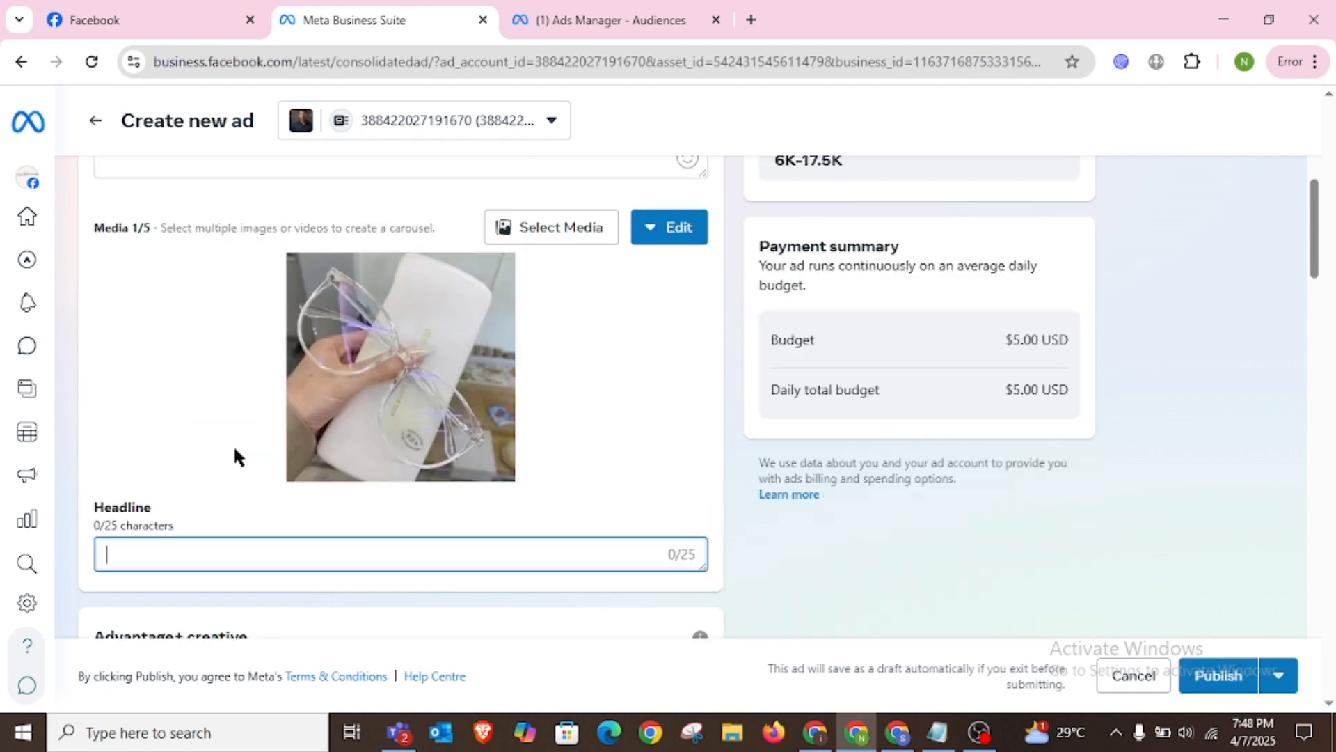
{"action": "type", "text": "fashio"}
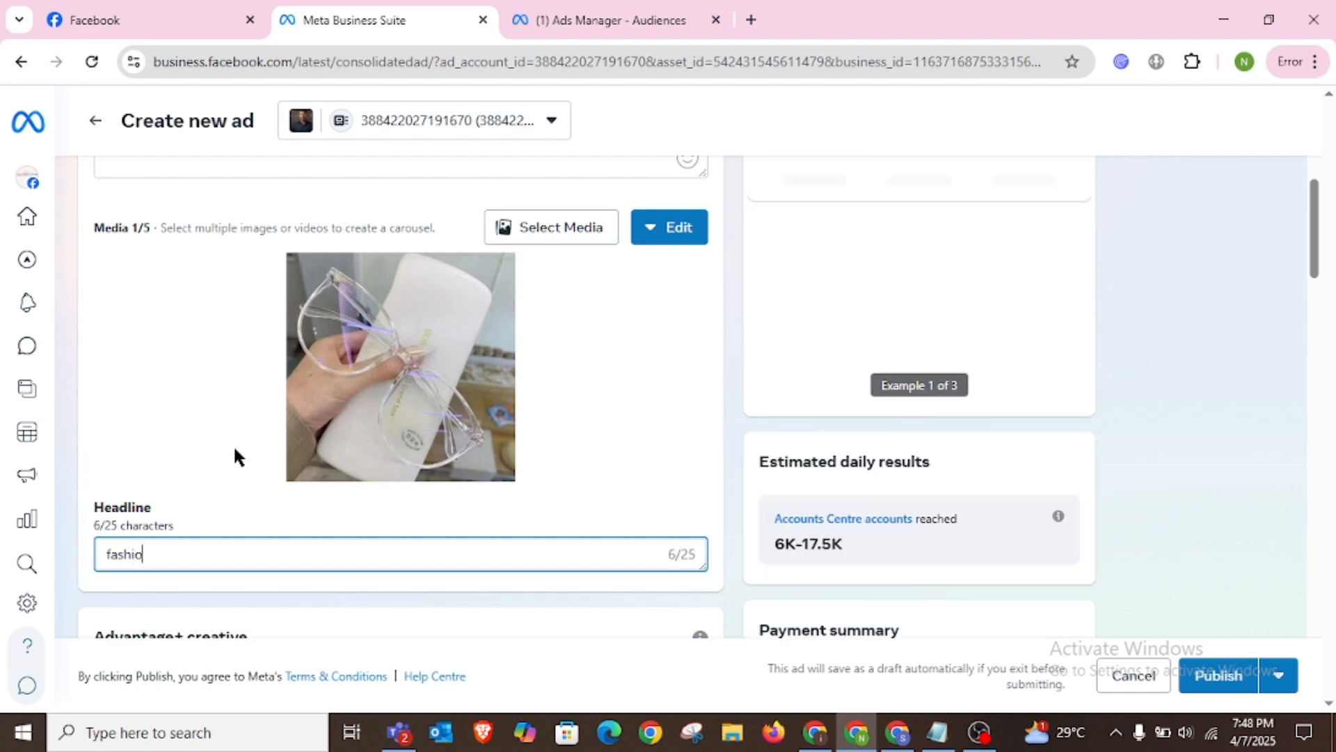
{"action": "type", "text": "n show"}
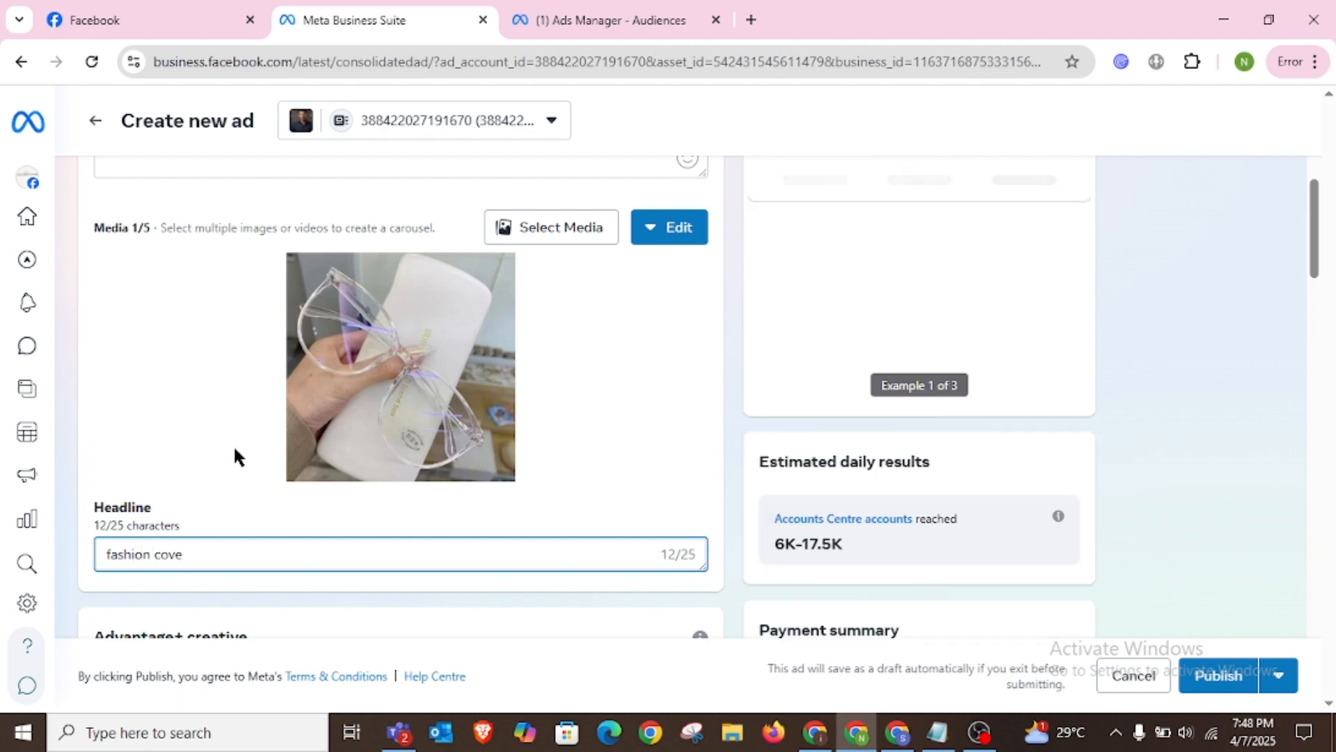
- Review the ad's description, media, Advantage+ creative setting, welcome message template, messaging apps and special ad category
{"action": "scroll", "coordinate": [233, 438], "scroll_direction": "up", "scroll_amount": 4}
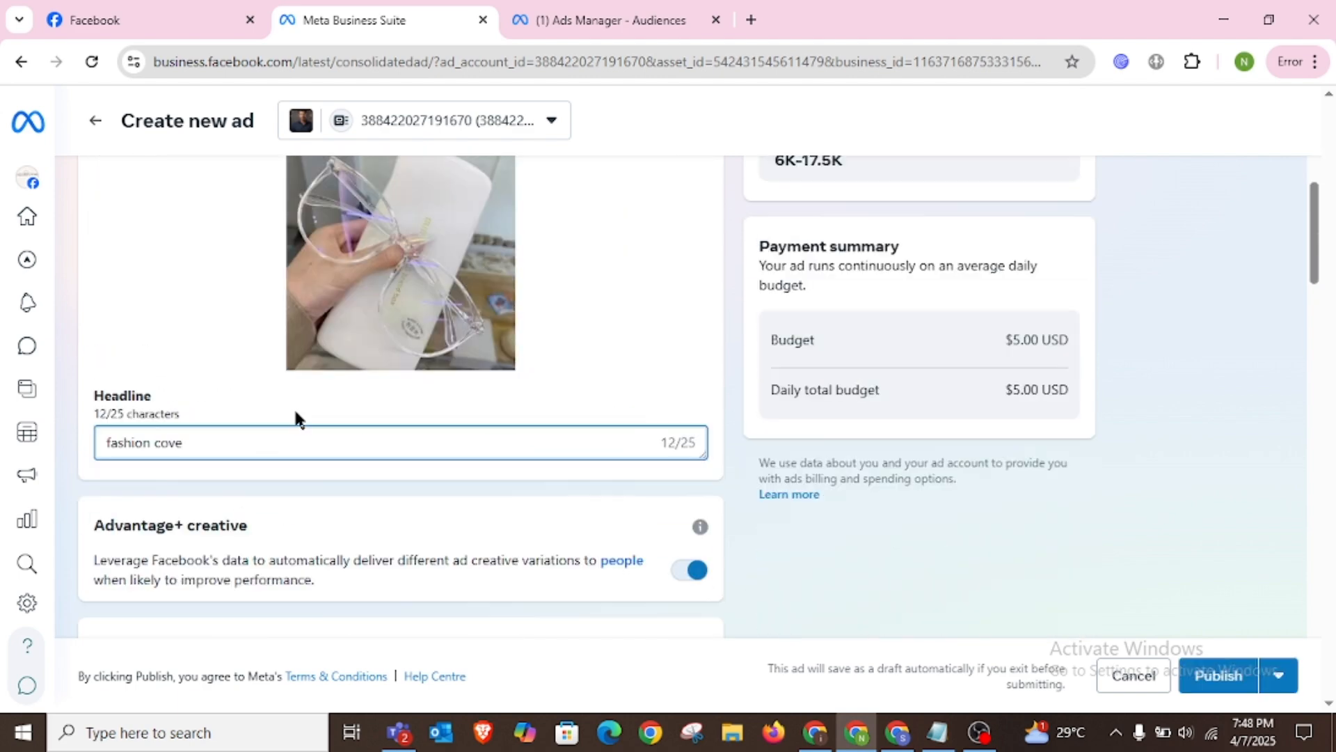
{"action": "left_click", "coordinate": [304, 421]}
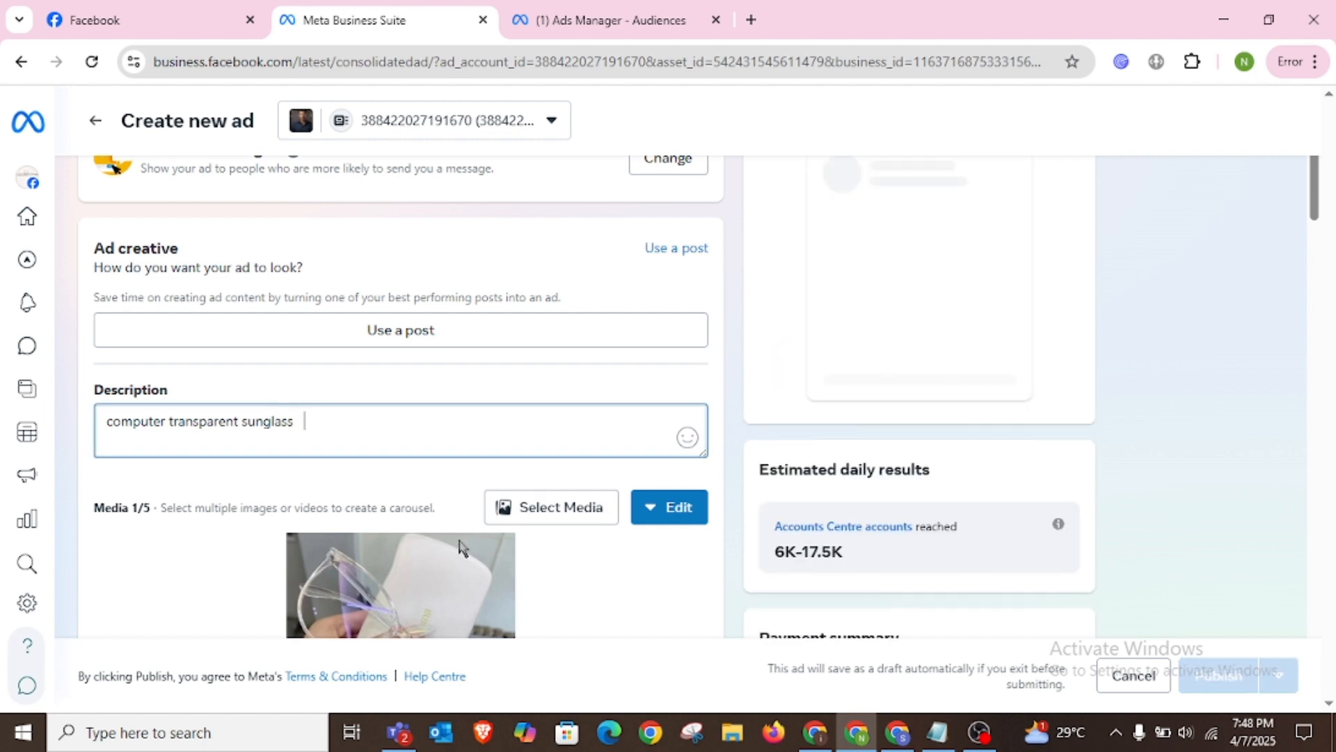
{"action": "scroll", "coordinate": [550, 582], "scroll_direction": "down", "scroll_amount": 1}
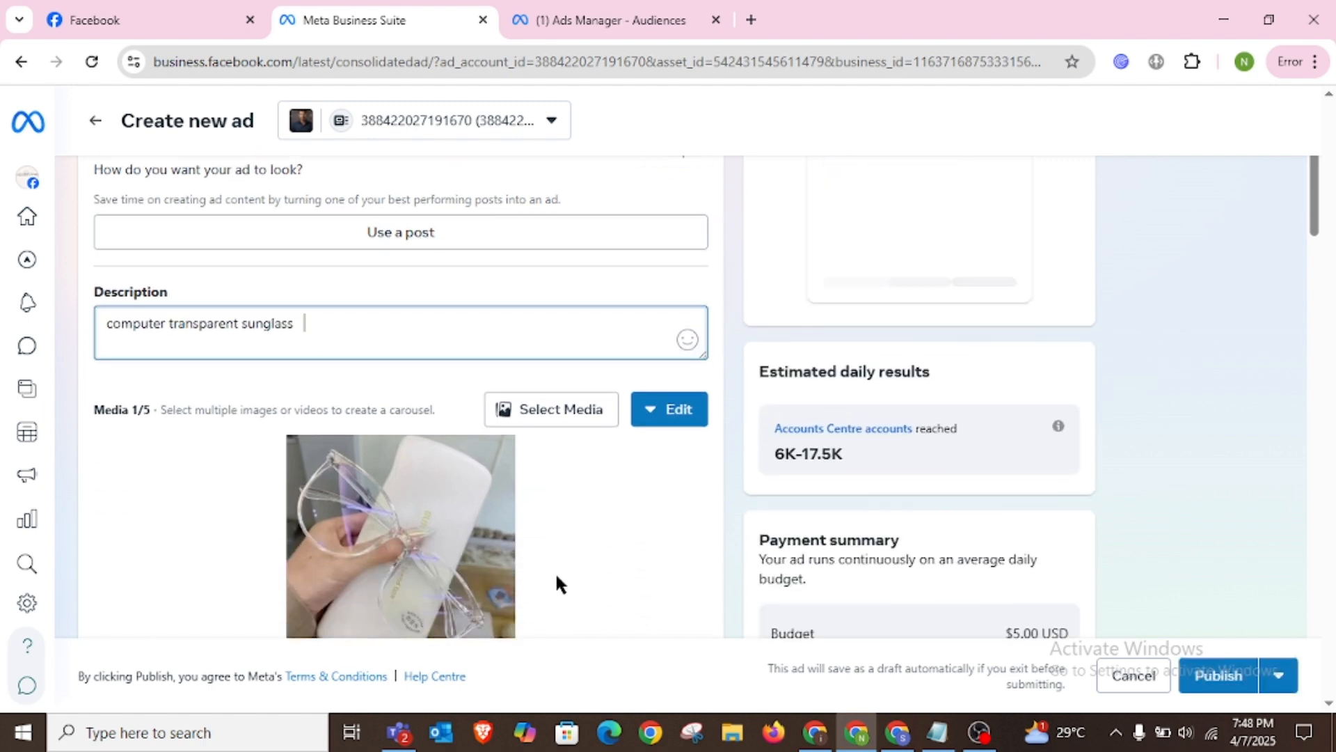
{"action": "scroll", "coordinate": [551, 574], "scroll_direction": "up", "scroll_amount": 2}
{"action": "scroll", "coordinate": [477, 495], "scroll_direction": "down", "scroll_amount": 6}
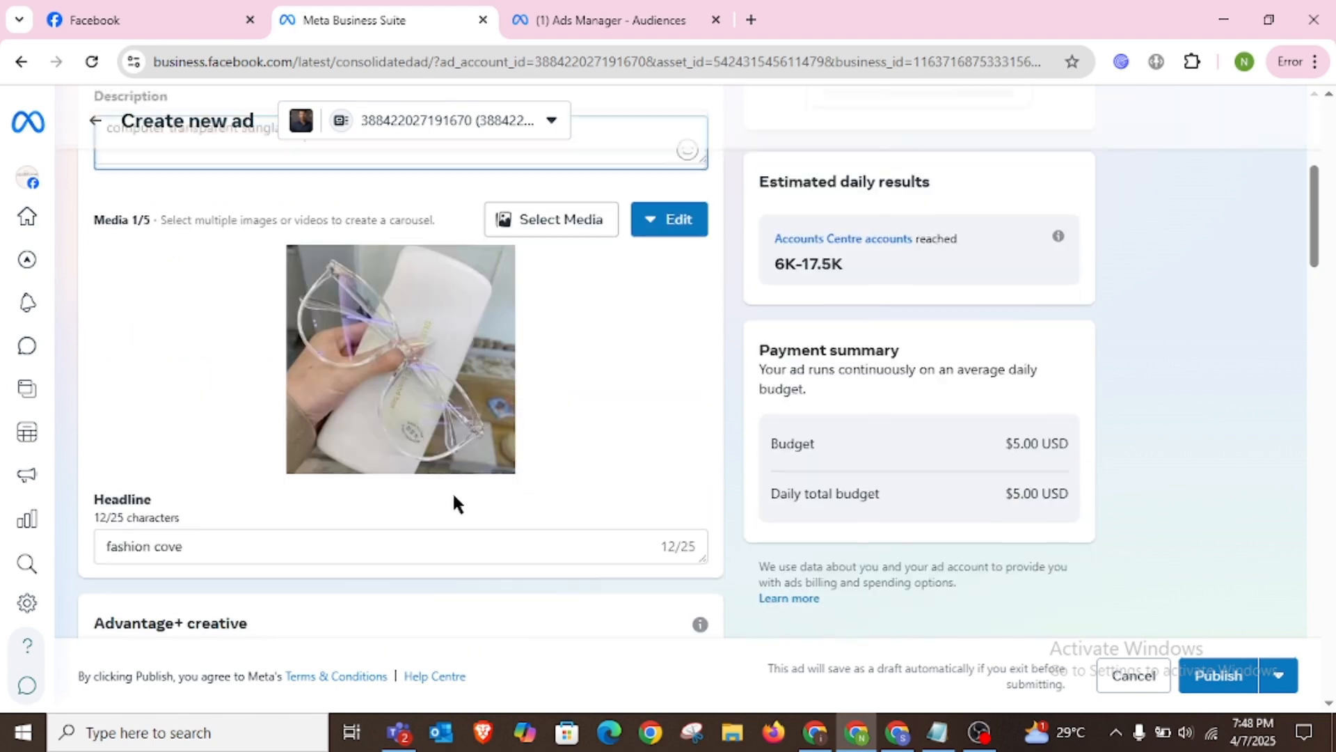
{"action": "scroll", "coordinate": [417, 514], "scroll_direction": "down", "scroll_amount": 2}
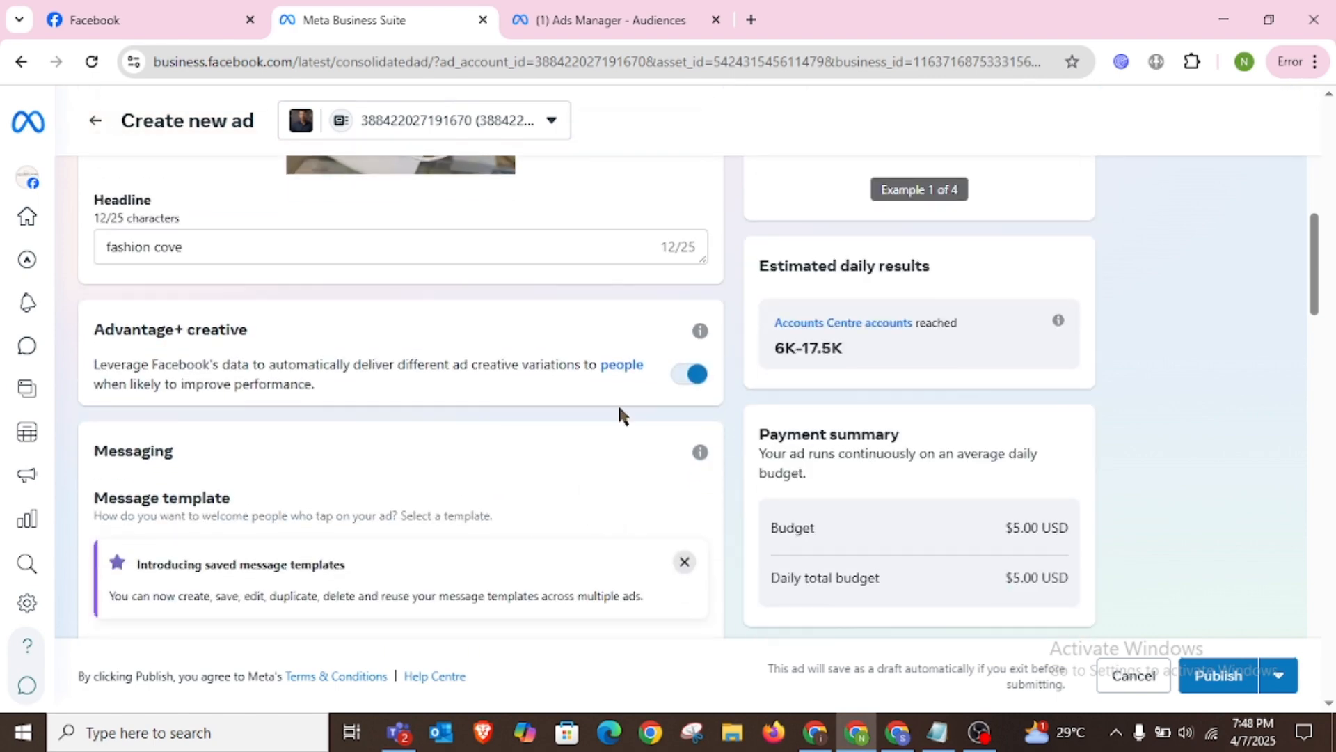
{"action": "scroll", "coordinate": [417, 550], "scroll_direction": "down", "scroll_amount": 2}
{"action": "scroll", "coordinate": [540, 502], "scroll_direction": "down", "scroll_amount": 3}
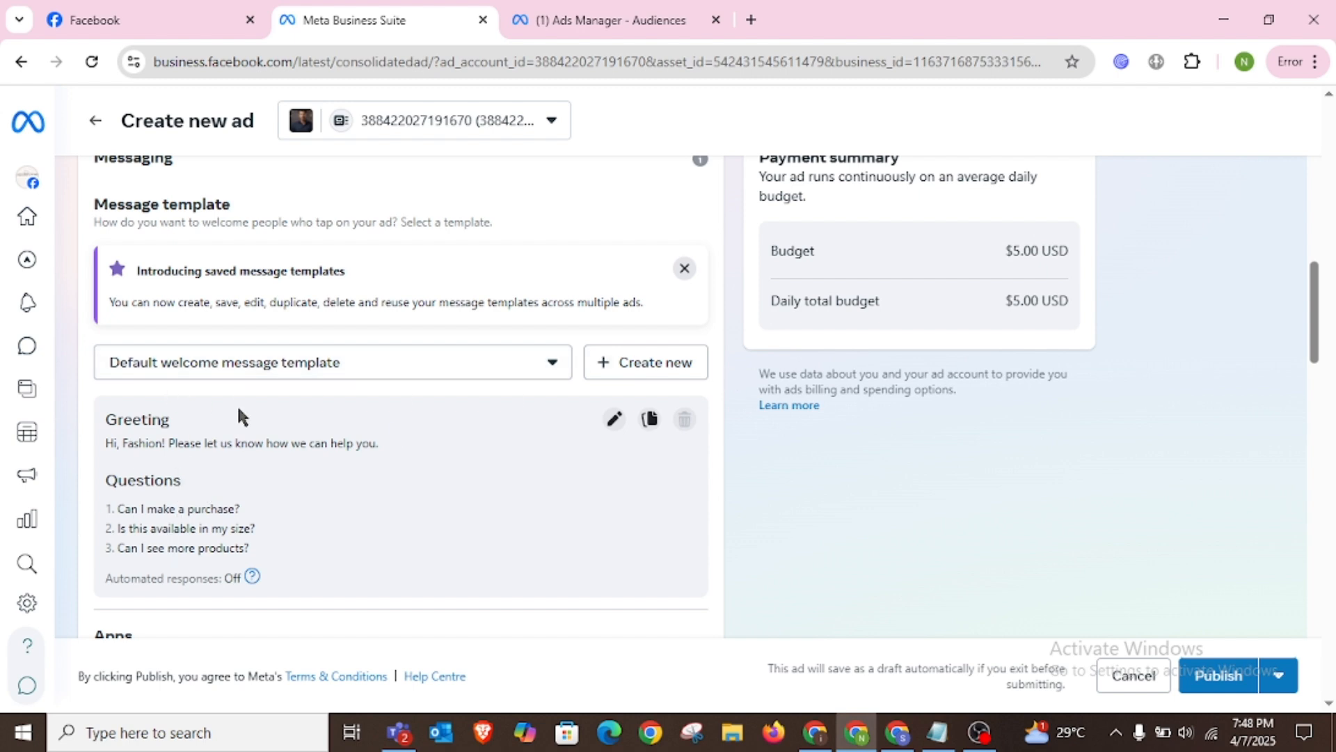
{"action": "scroll", "coordinate": [212, 463], "scroll_direction": "down", "scroll_amount": 5}
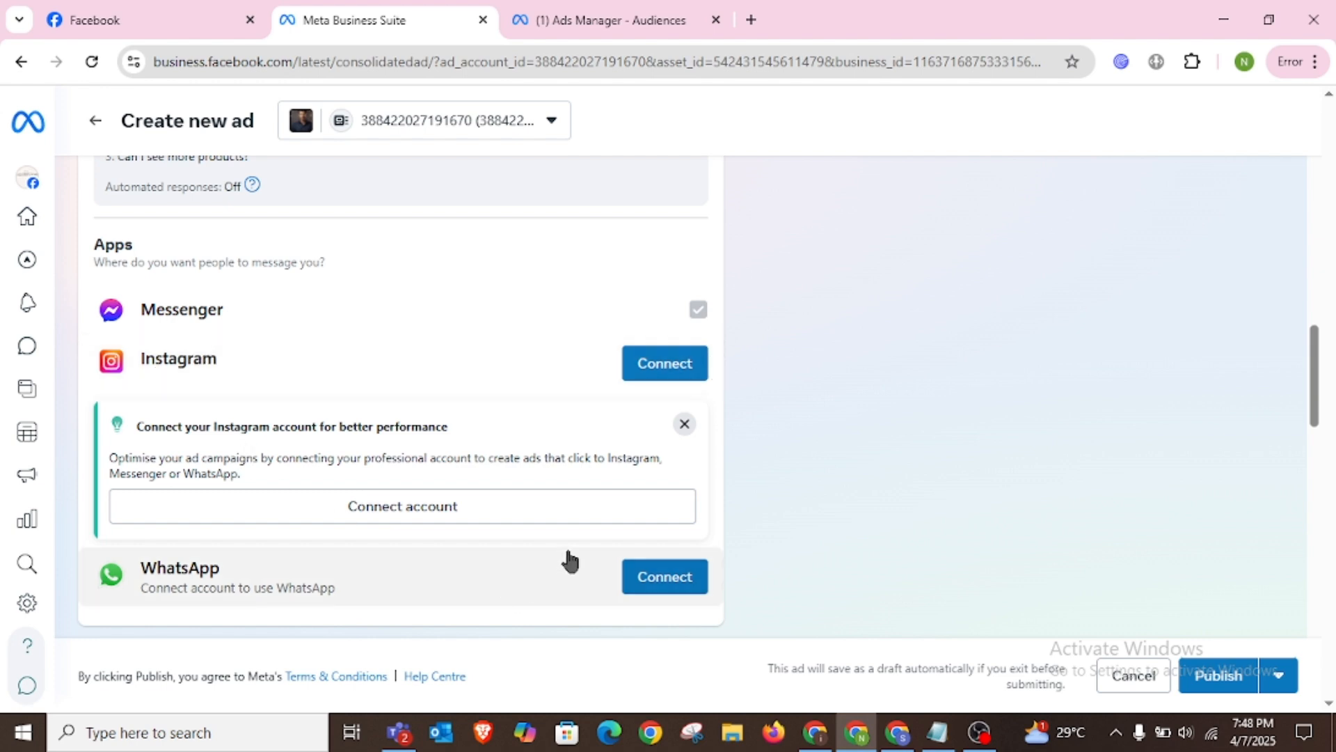
{"action": "scroll", "coordinate": [551, 529], "scroll_direction": "down", "scroll_amount": 4}
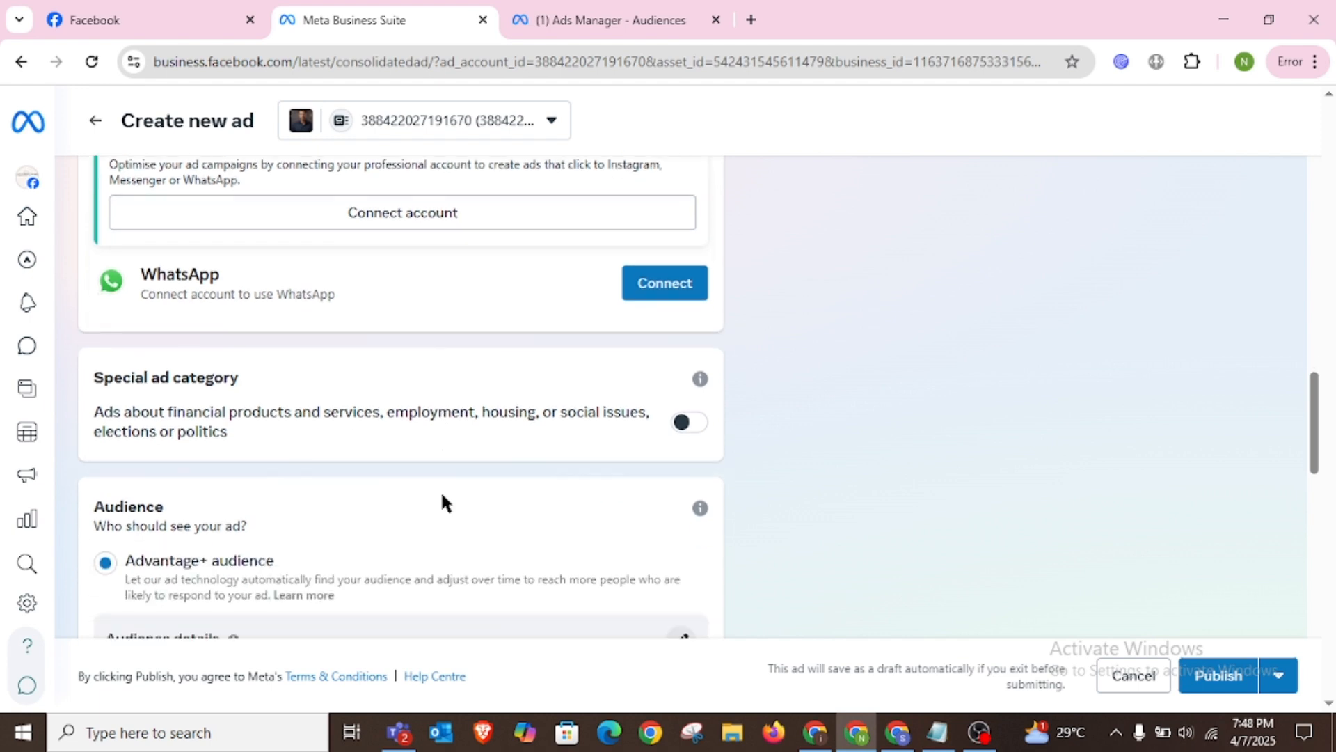
{"action": "scroll", "coordinate": [441, 502], "scroll_direction": "down", "scroll_amount": 3}
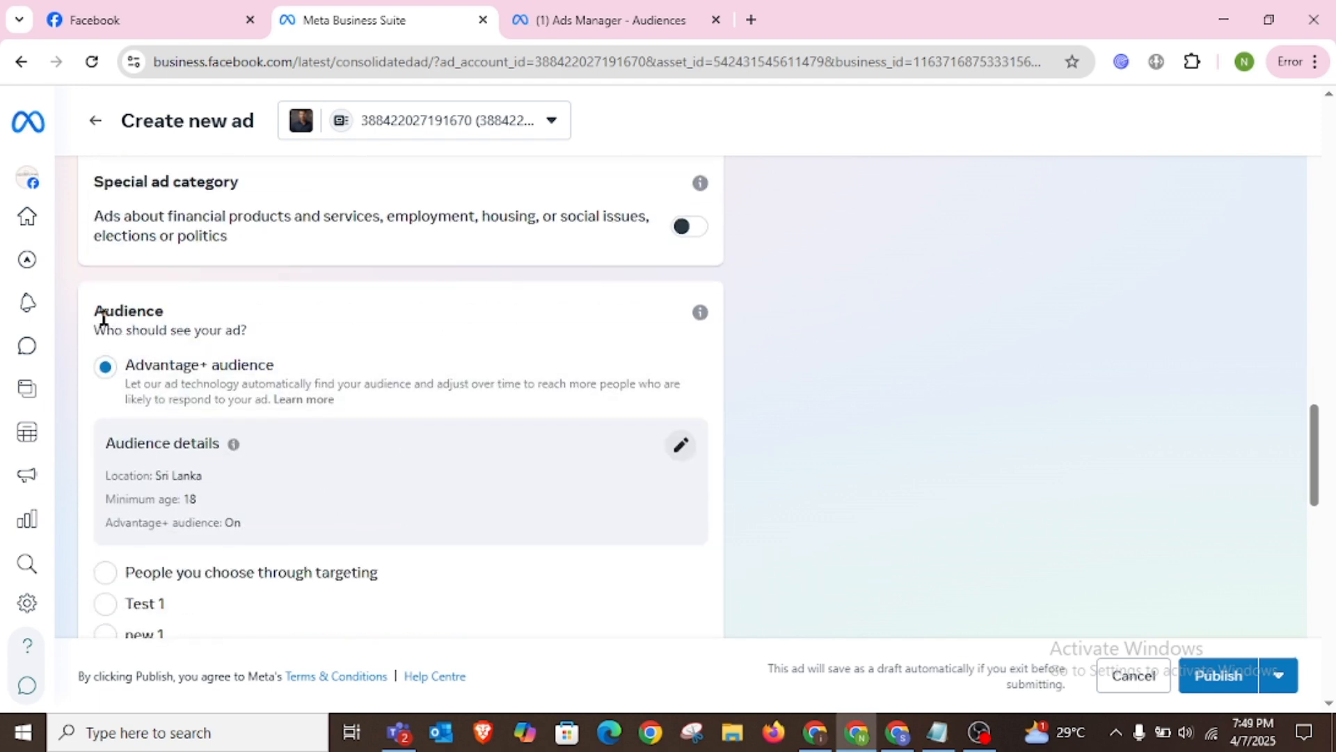
- Choose the saved audience Test 1 as the people who should see the ad
{"action": "left_click_drag", "start_coordinate": [102, 310], "coordinate": [202, 311]}
{"action": "left_click", "coordinate": [248, 306]}
{"action": "scroll", "coordinate": [209, 459], "scroll_direction": "down", "scroll_amount": 1}
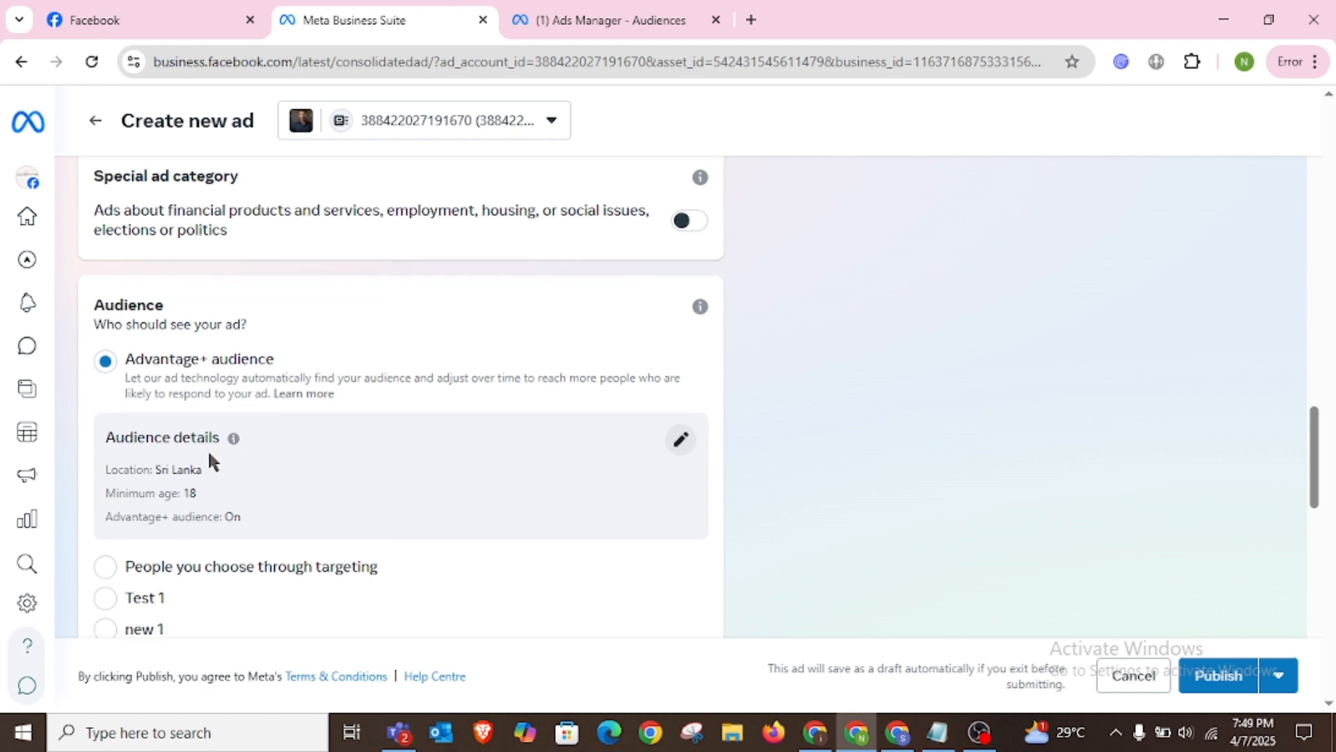
{"action": "left_click", "coordinate": [106, 506]}
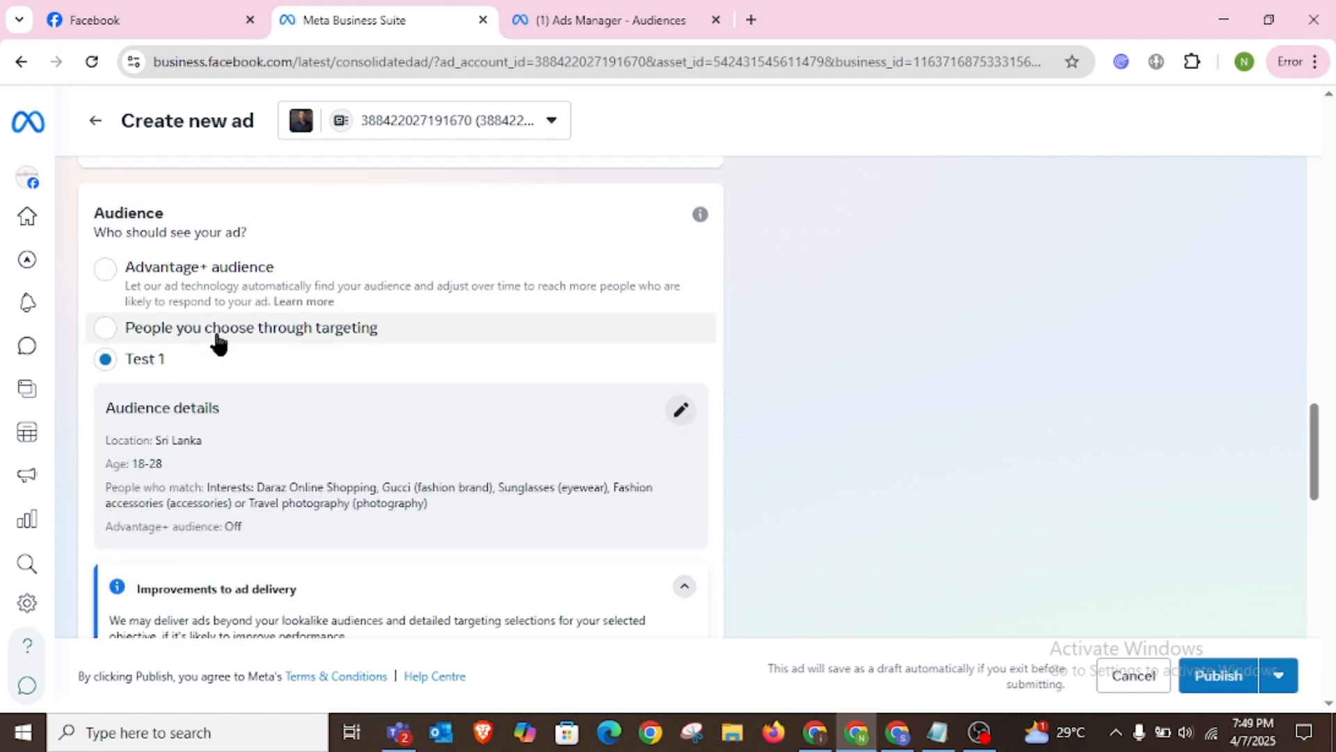
- Set the ad's daily budget to $4.00
{"action": "scroll", "coordinate": [215, 343], "scroll_direction": "down", "scroll_amount": 2}
{"action": "scroll", "coordinate": [249, 325], "scroll_direction": "down", "scroll_amount": 7}
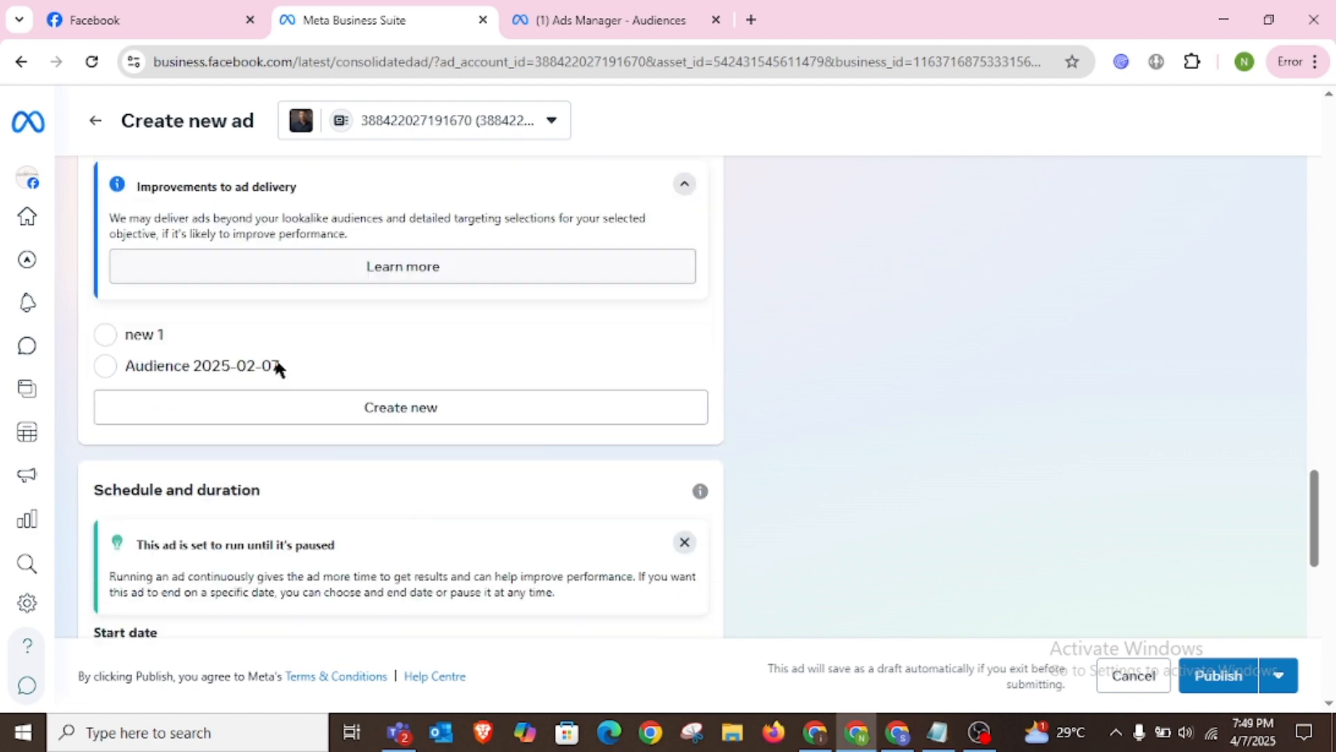
{"action": "scroll", "coordinate": [275, 368], "scroll_direction": "down", "scroll_amount": 2}
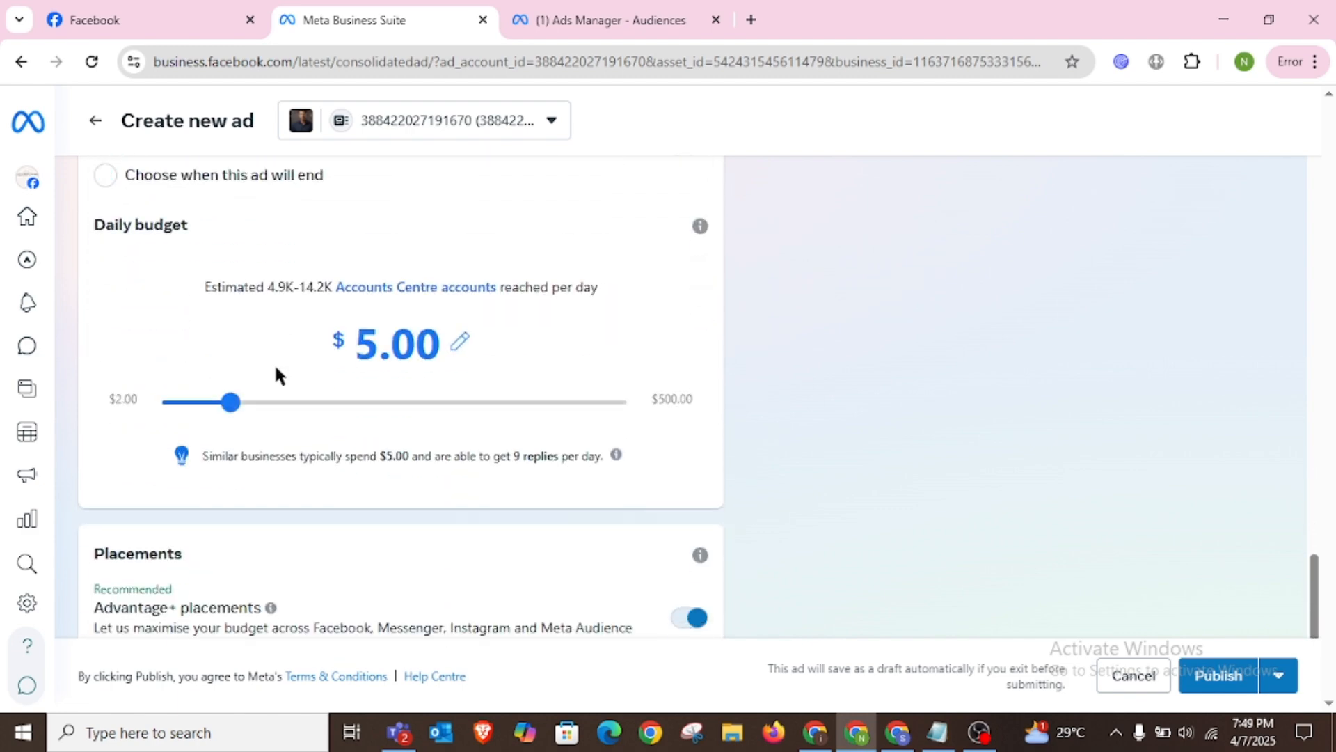
{"action": "mouse_move", "coordinate": [231, 404]}
{"action": "left_mouse_down"}
{"action": "mouse_move", "coordinate": [170, 414]}
{"action": "mouse_move", "coordinate": [206, 411]}
{"action": "left_mouse_up"}
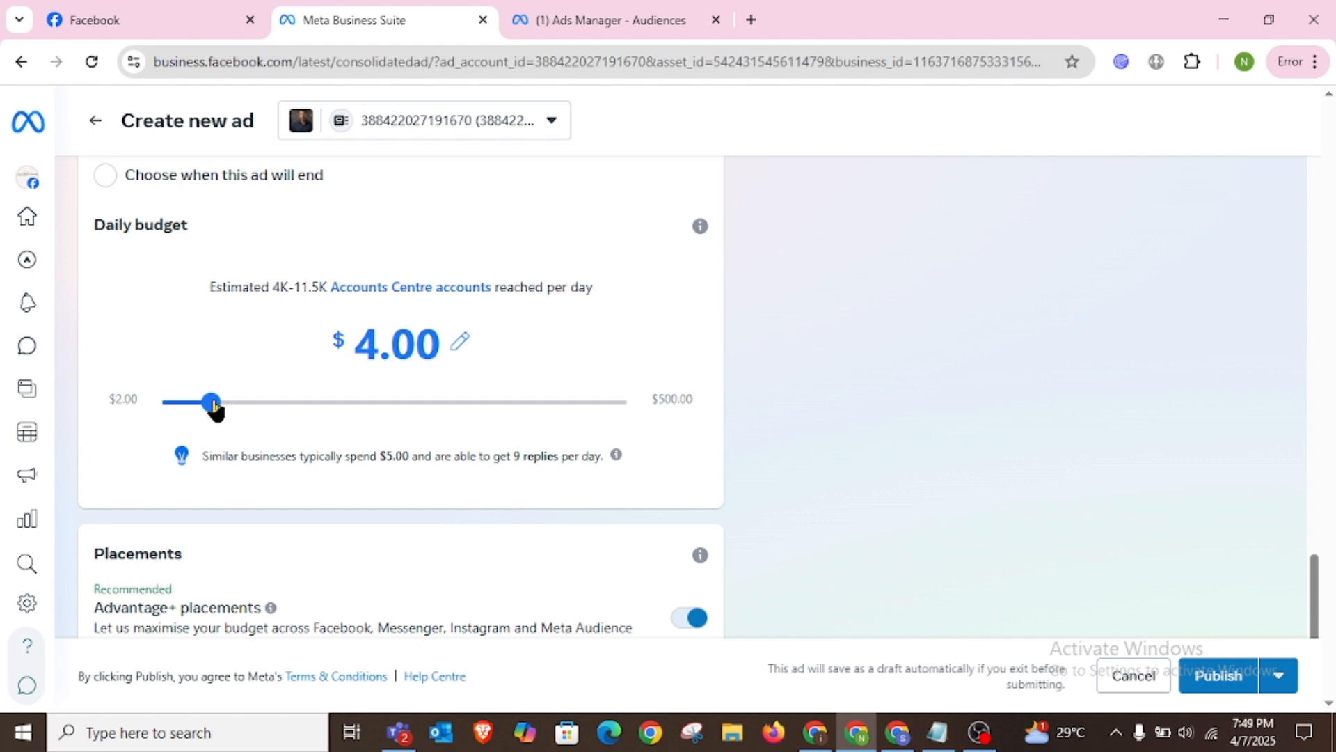
- Review the ad's schedule and duration options, placements, Meta pixel and payment method, and return to the ad creative
{"action": "scroll", "coordinate": [214, 407], "scroll_direction": "up", "scroll_amount": 1}
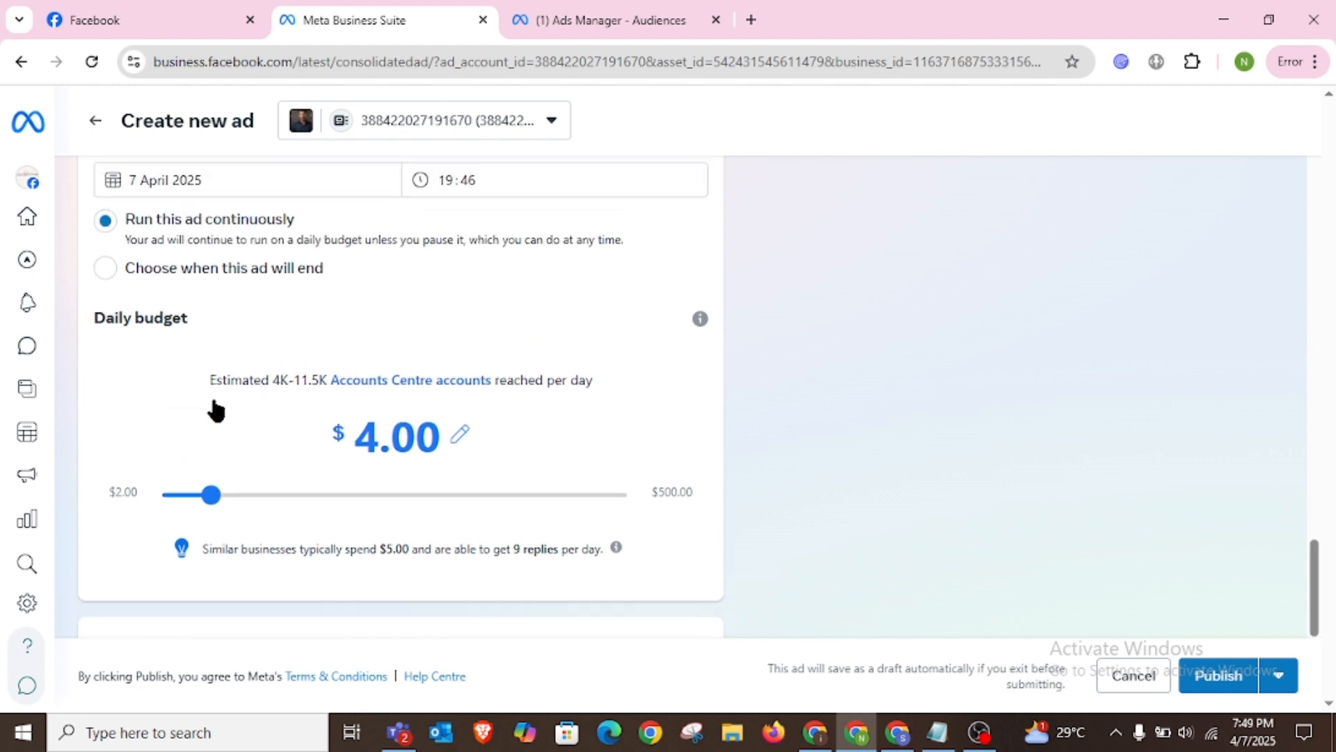
{"action": "scroll", "coordinate": [210, 393], "scroll_direction": "up", "scroll_amount": 3}
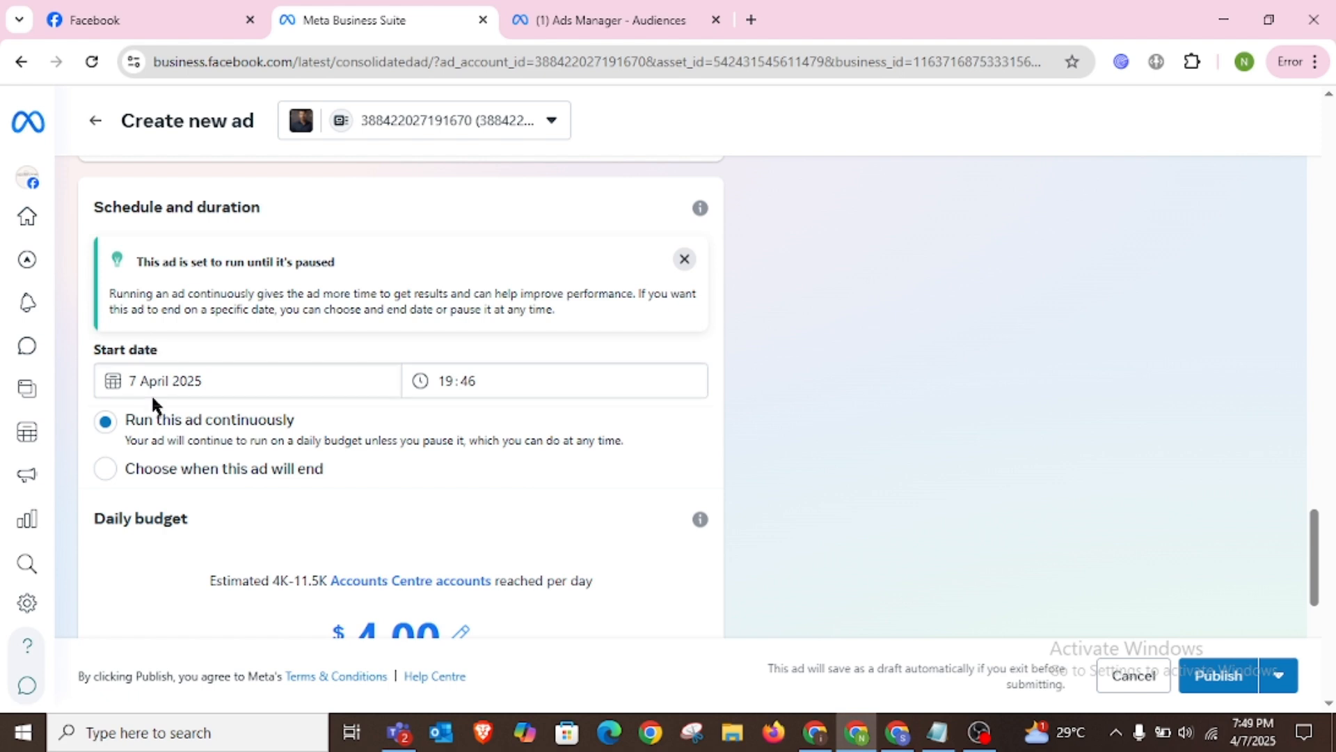
{"action": "scroll", "coordinate": [146, 411], "scroll_direction": "up", "scroll_amount": 1}
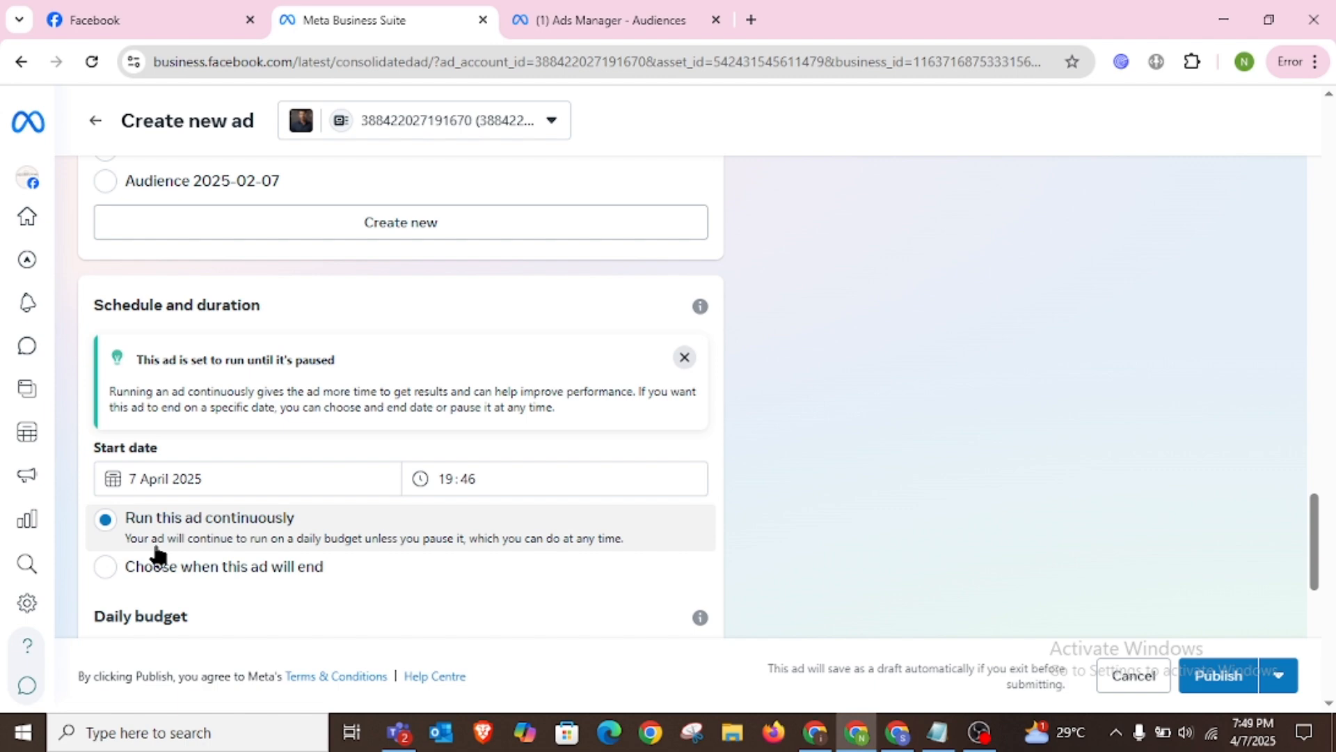
{"action": "scroll", "coordinate": [155, 554], "scroll_direction": "down", "scroll_amount": 3}
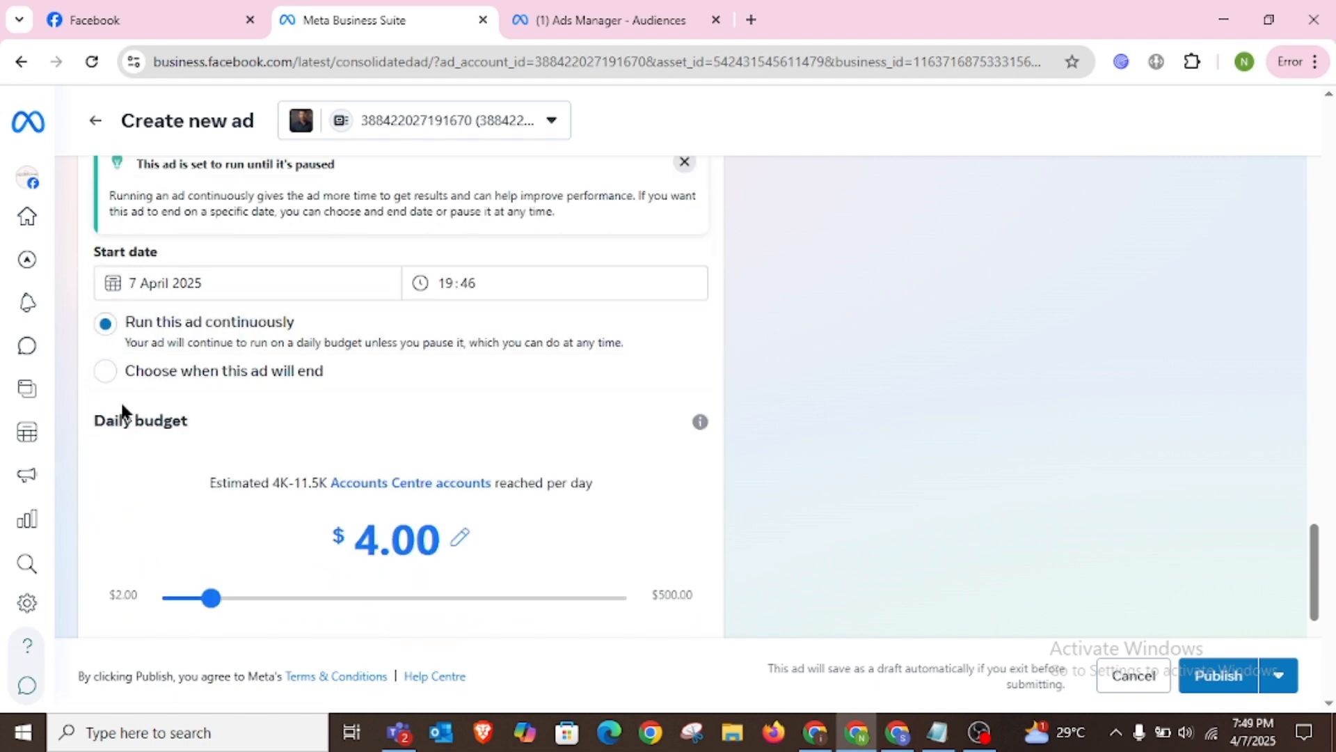
{"action": "scroll", "coordinate": [298, 490], "scroll_direction": "down", "scroll_amount": 5}
{"action": "scroll", "coordinate": [298, 494], "scroll_direction": "down", "scroll_amount": 2}
{"action": "scroll", "coordinate": [283, 555], "scroll_direction": "up", "scroll_amount": 8}
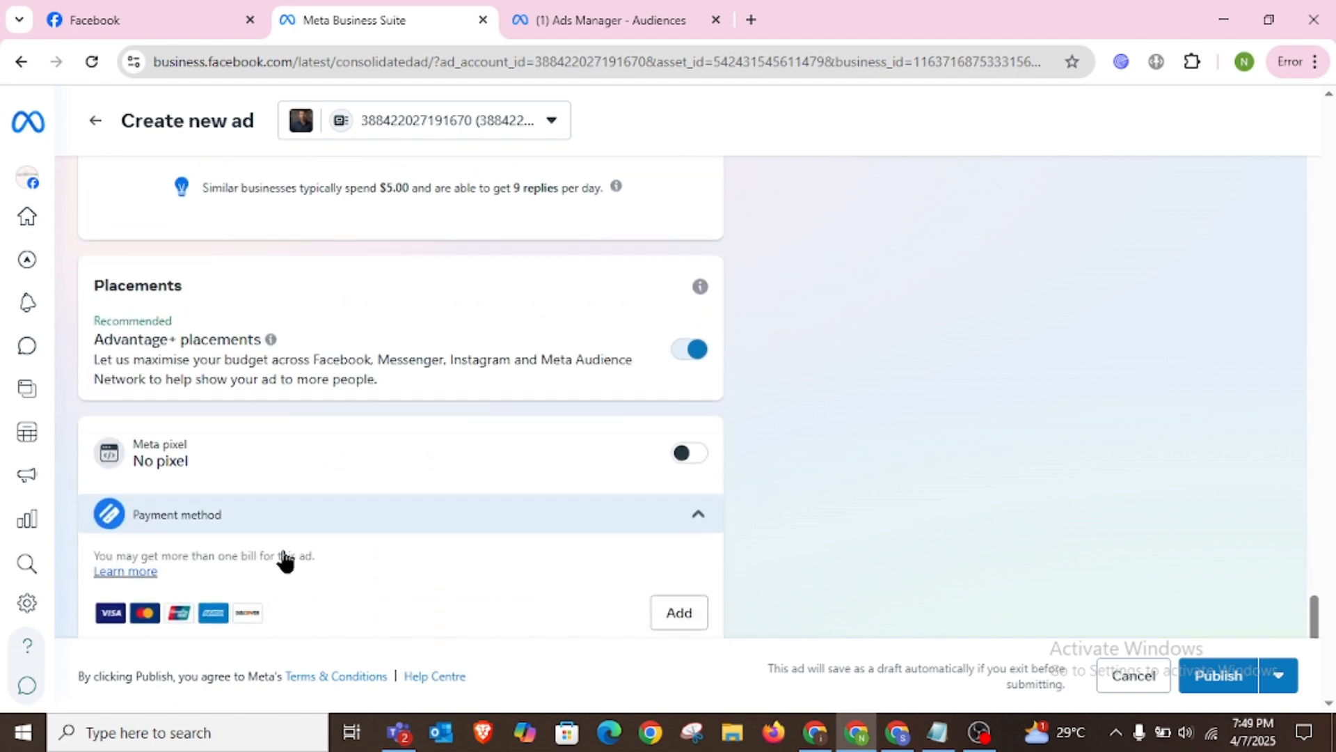
{"action": "scroll", "coordinate": [285, 557], "scroll_direction": "up", "scroll_amount": 12}
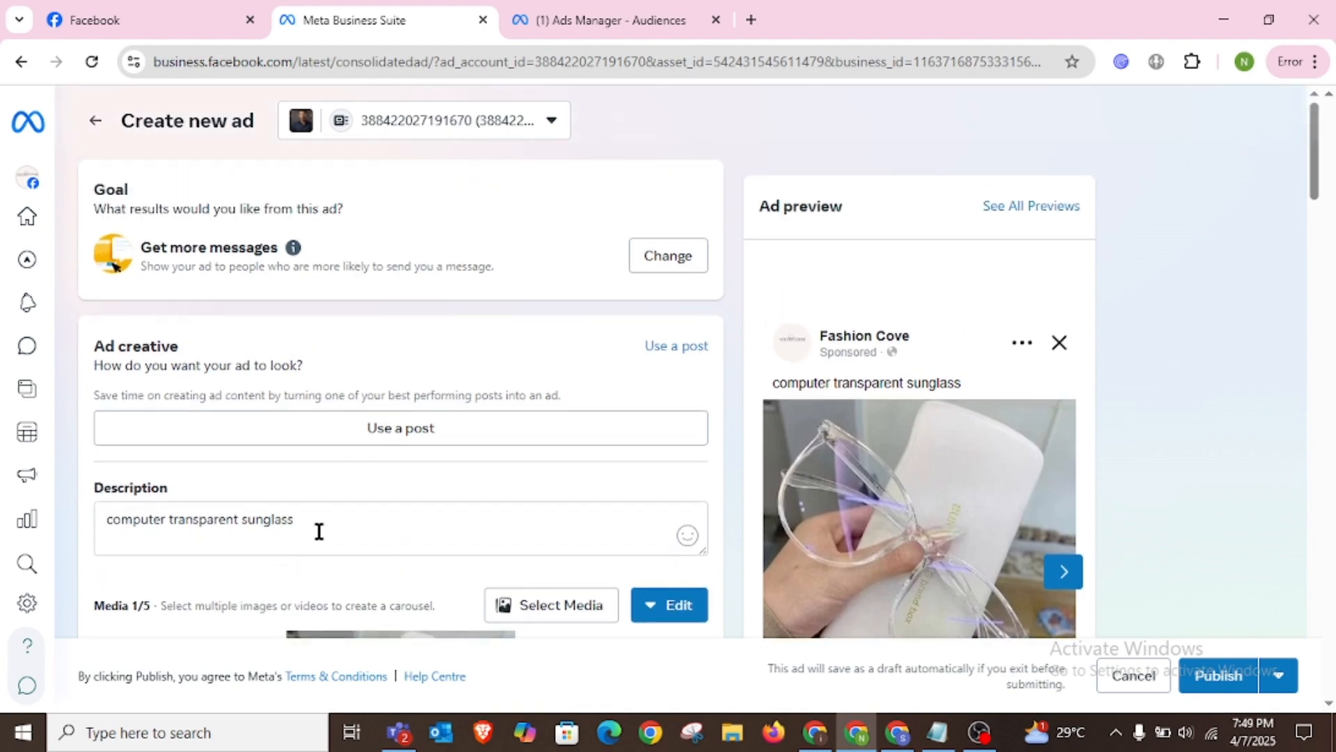
- Open Meta Business Suite again from the Fashion Cove Facebook page and go to its Ads summary
{"action": "left_click", "coordinate": [126, 10]}
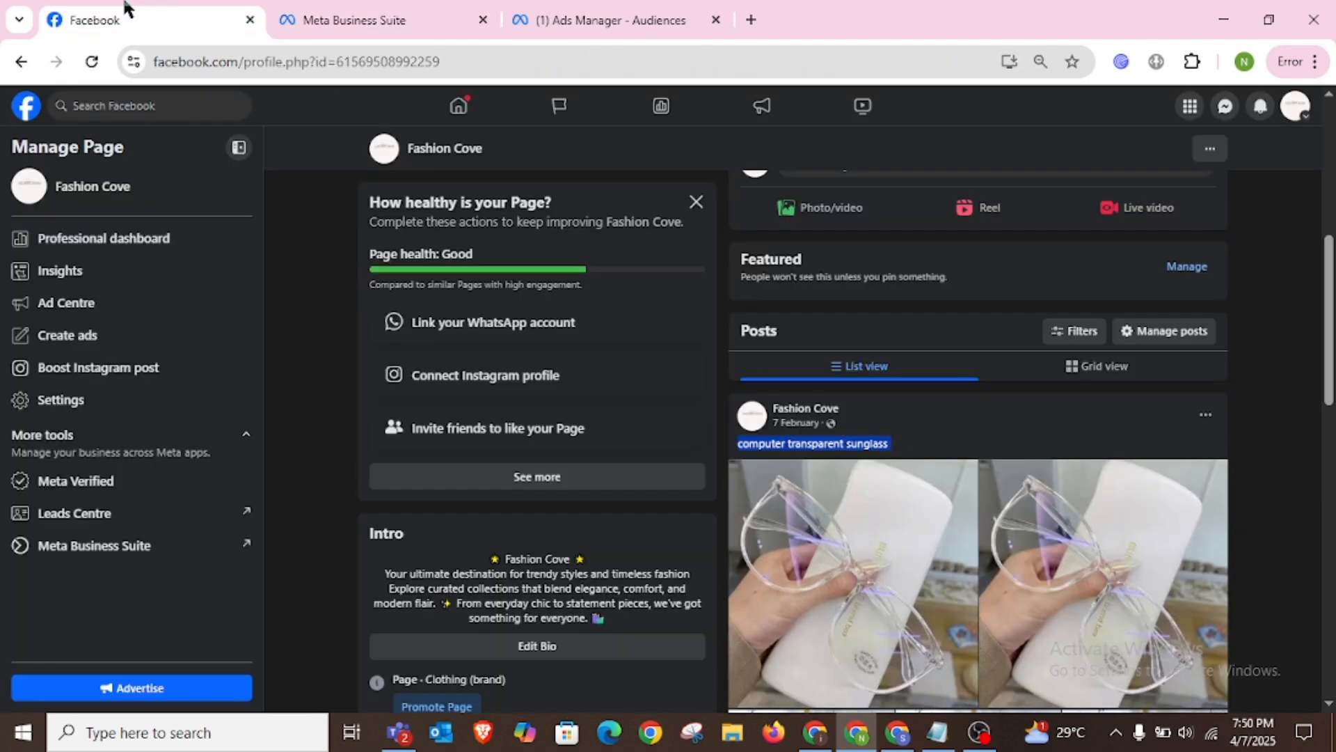
{"action": "left_click", "coordinate": [59, 552]}
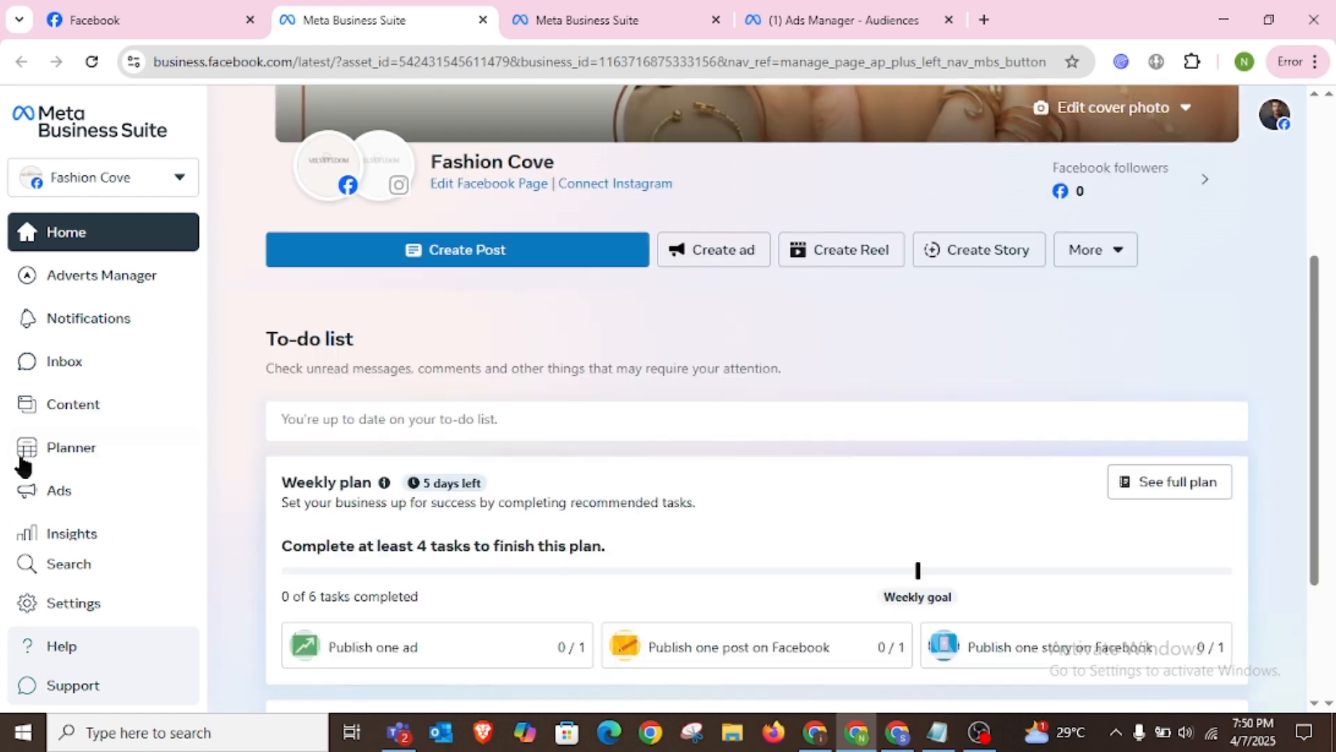
{"action": "left_click", "coordinate": [45, 495]}
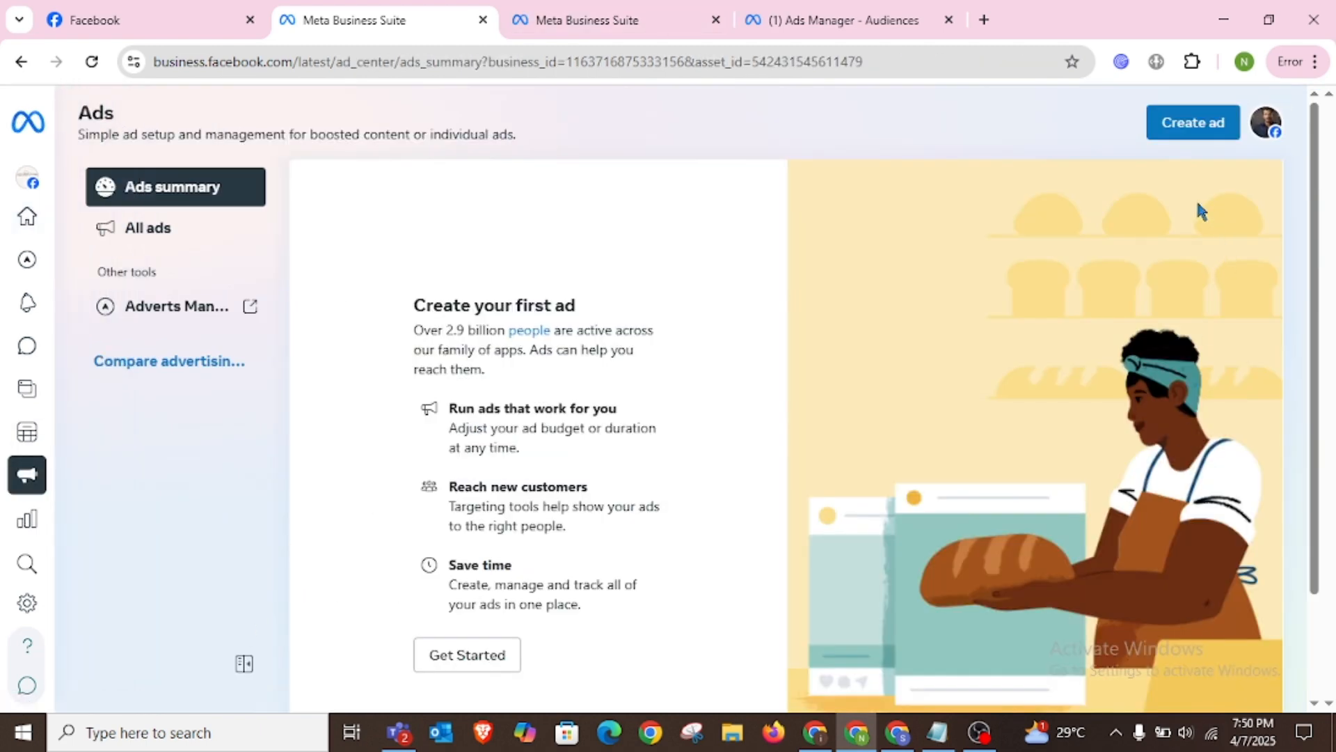
- Create a new ad that boosts Facebook content, using the computer transparent sunglass post published on 7 Feb
{"action": "left_click", "coordinate": [1196, 124]}
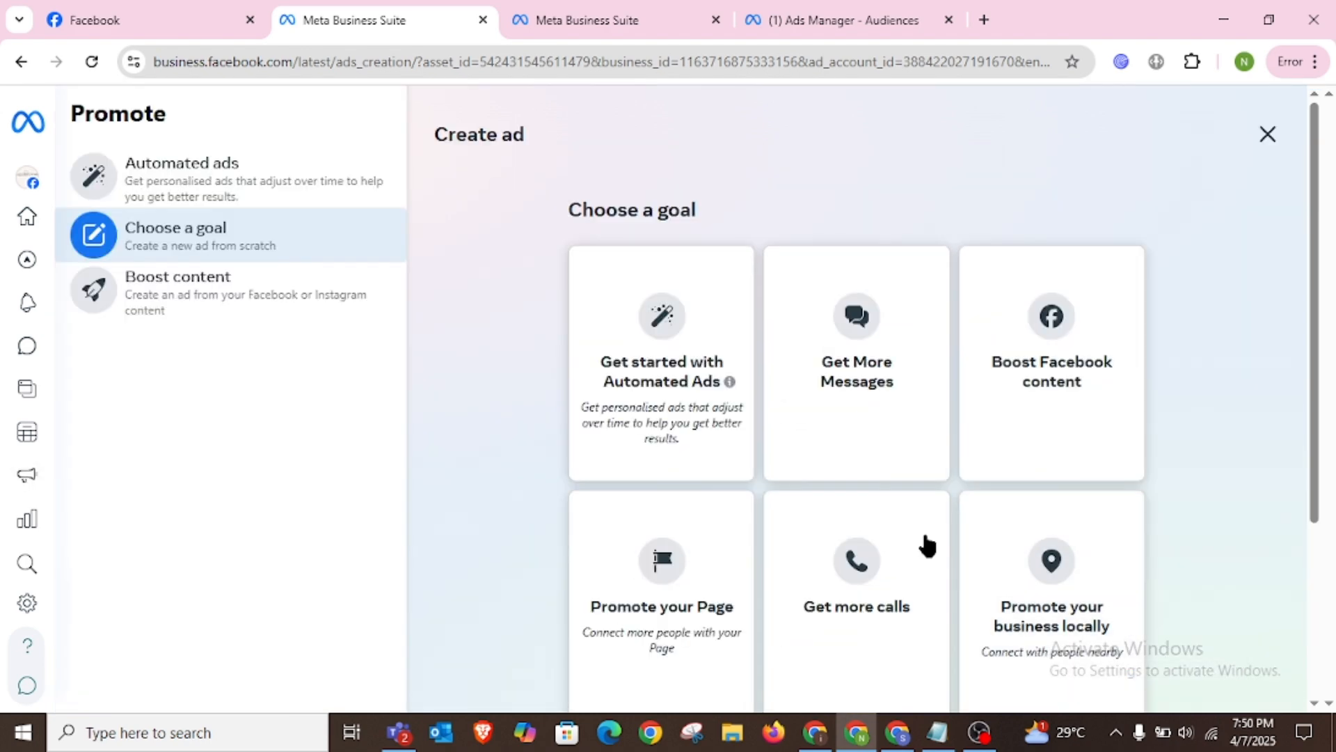
{"action": "left_click", "coordinate": [1063, 419]}
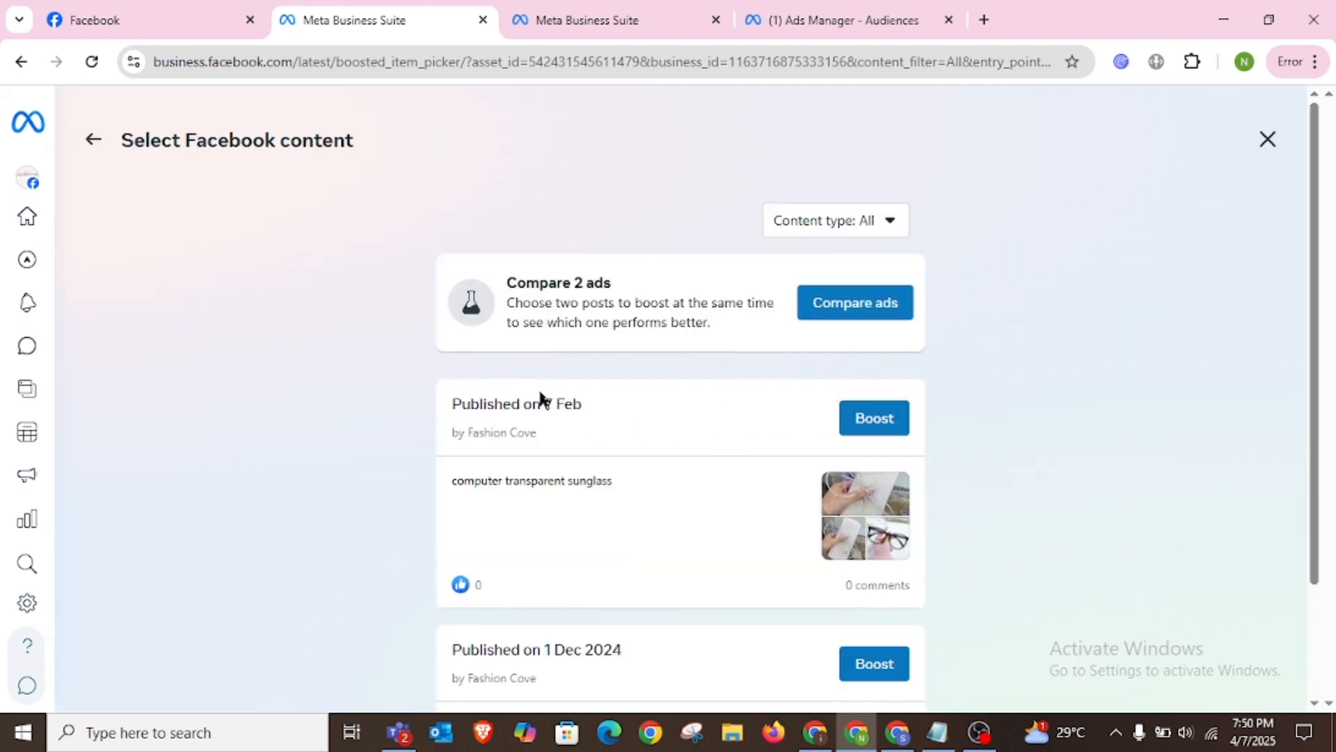
{"action": "left_click", "coordinate": [875, 418]}
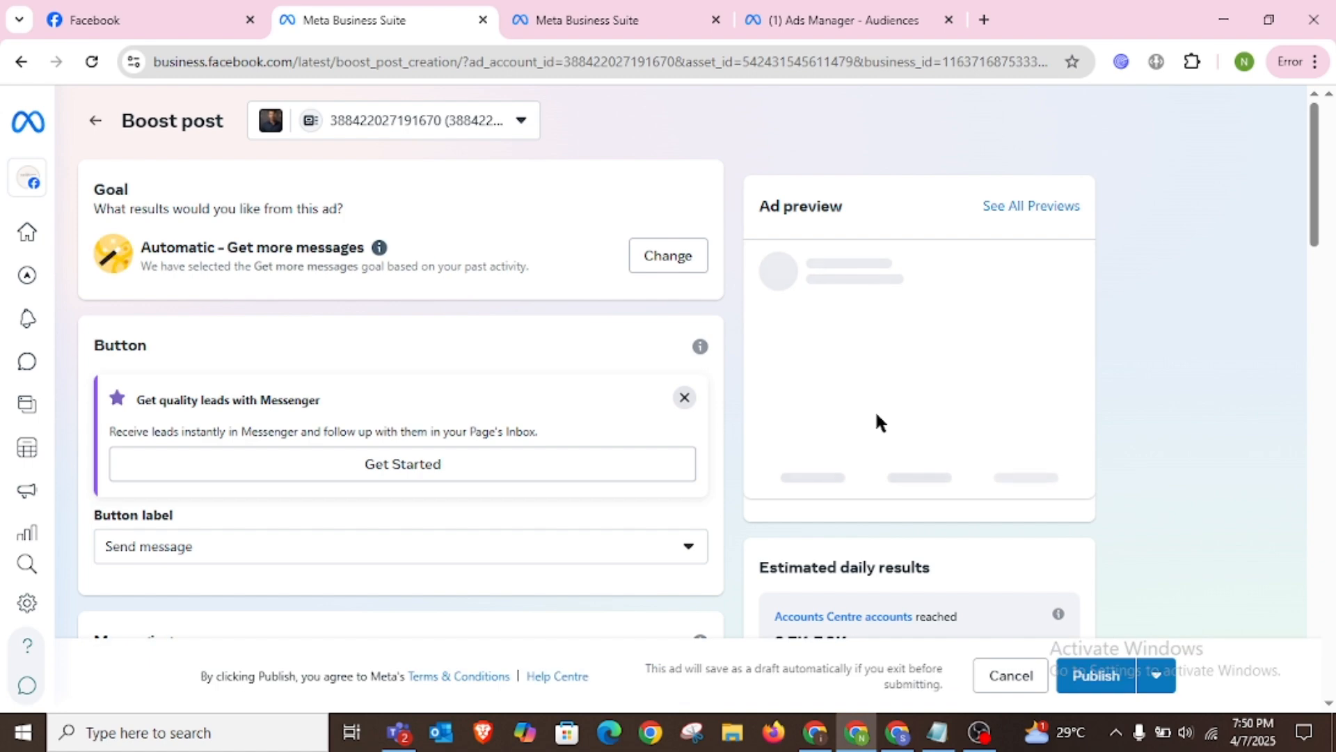
- Review the boosted post's goal, button label, ad preview, welcome message template, messaging apps and Advantage+ creative setting
{"action": "scroll", "coordinate": [268, 476], "scroll_direction": "down", "scroll_amount": 3}
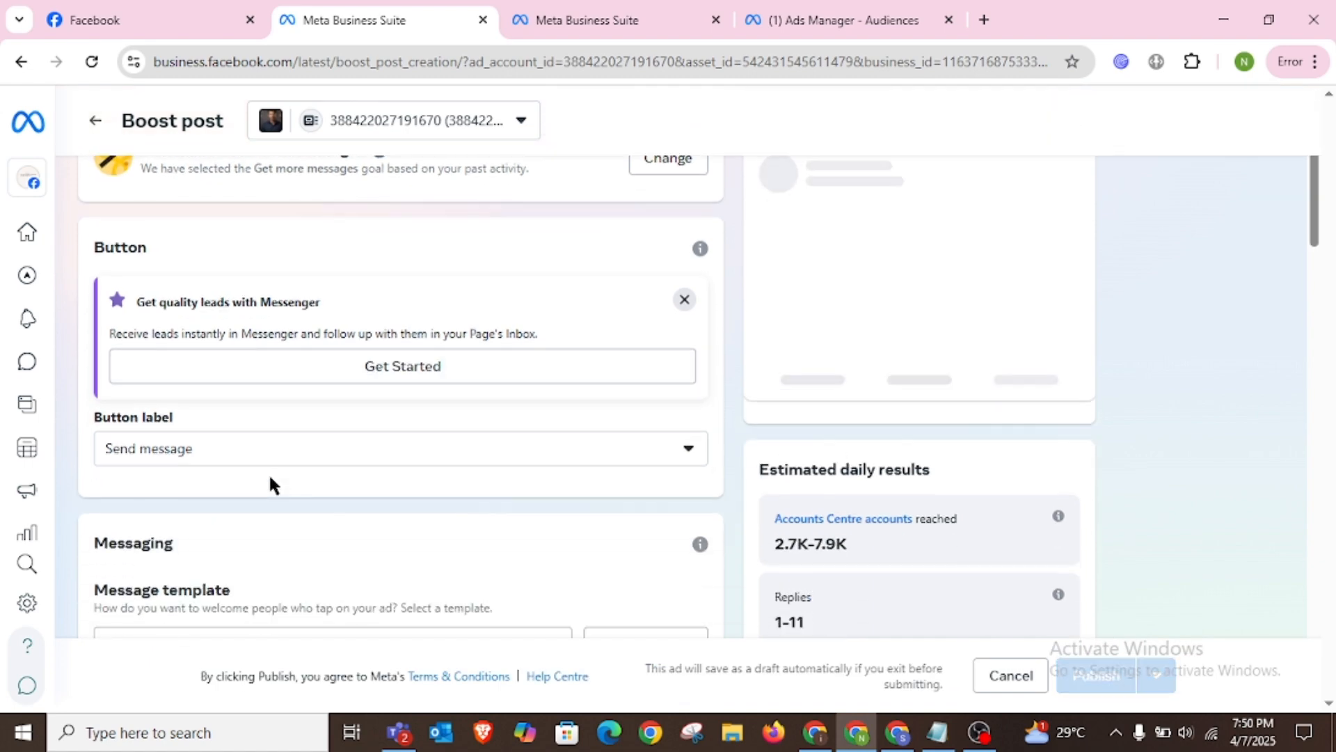
{"action": "scroll", "coordinate": [418, 452], "scroll_direction": "up", "scroll_amount": 3}
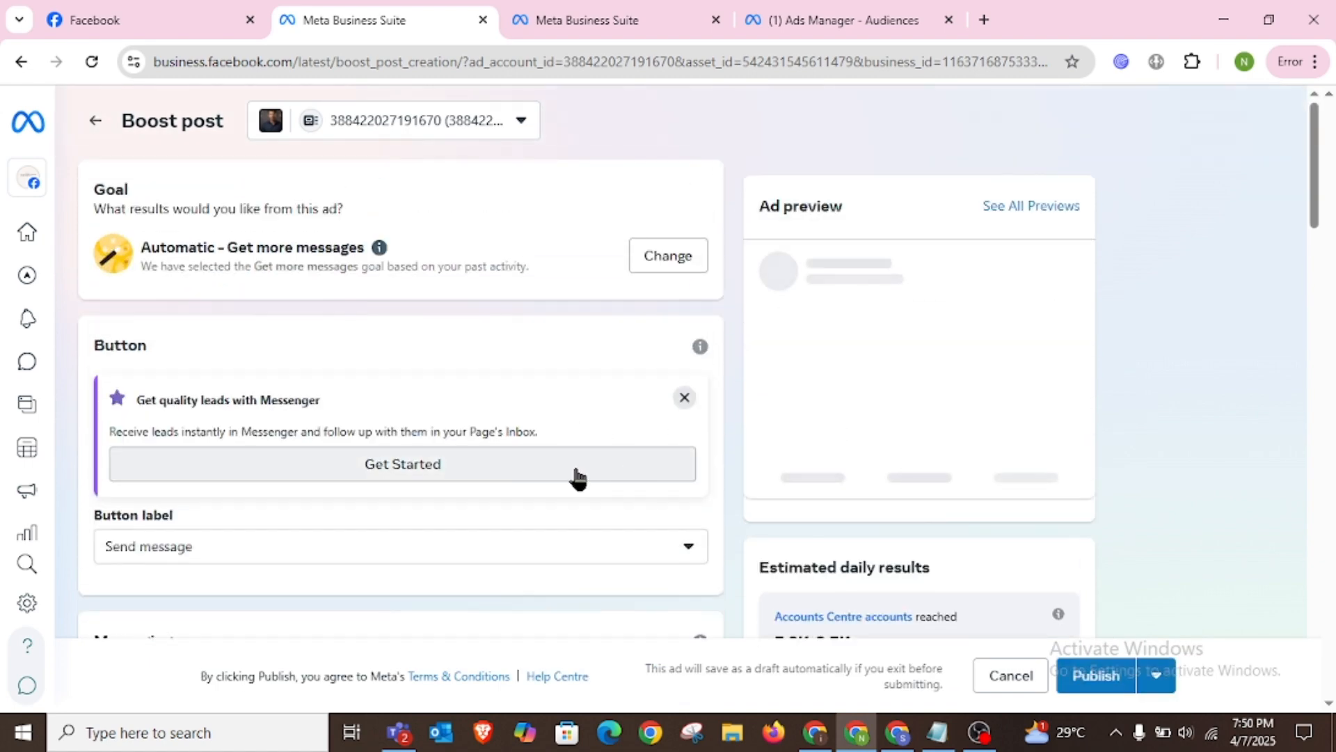
{"action": "scroll", "coordinate": [550, 477], "scroll_direction": "down", "scroll_amount": 3}
{"action": "scroll", "coordinate": [1006, 268], "scroll_direction": "up", "scroll_amount": 3}
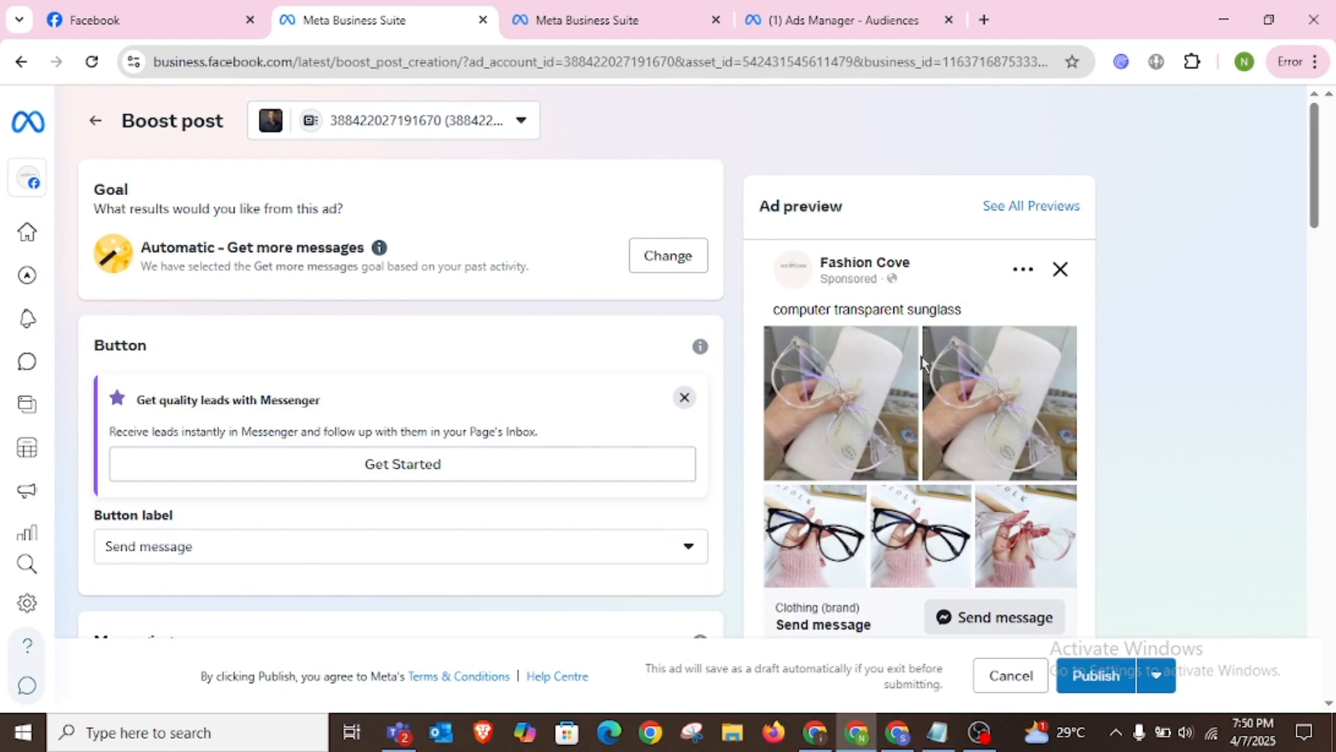
{"action": "scroll", "coordinate": [677, 518], "scroll_direction": "down", "scroll_amount": 2}
{"action": "scroll", "coordinate": [349, 390], "scroll_direction": "down", "scroll_amount": 2}
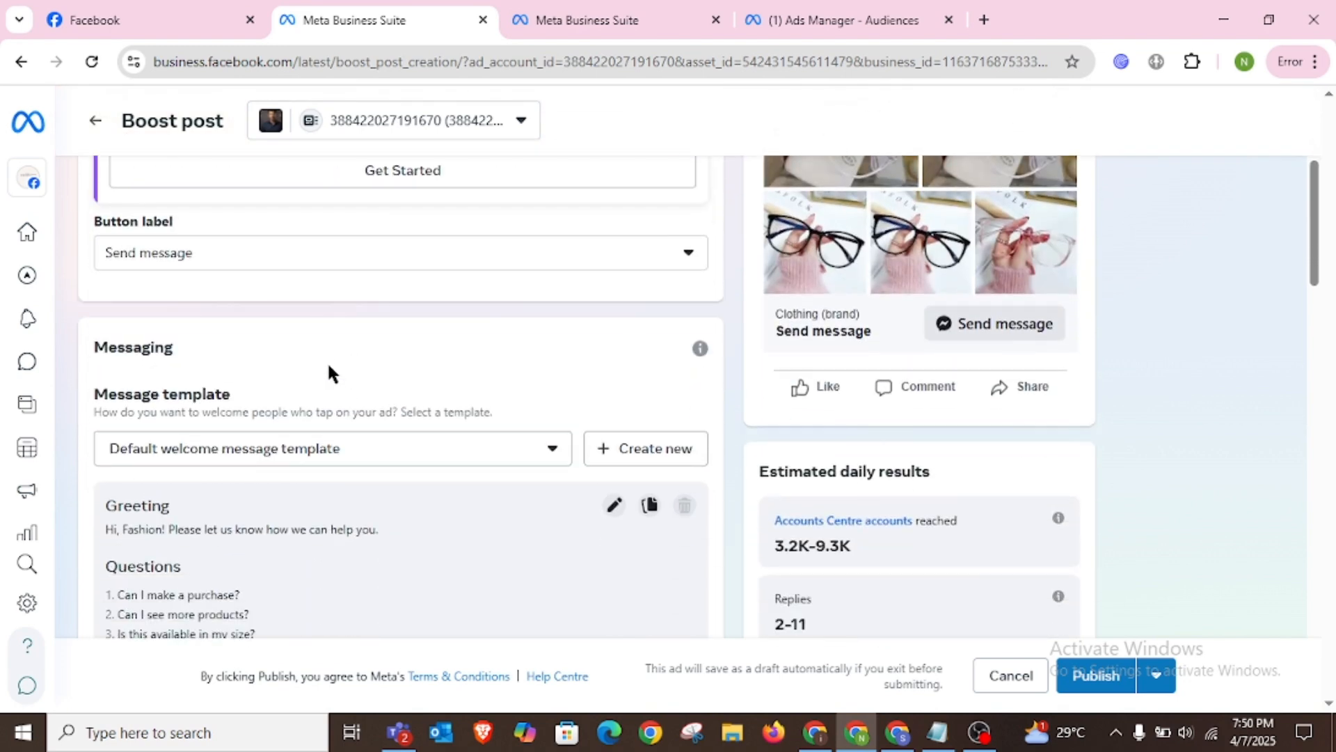
{"action": "left_click", "coordinate": [536, 458]}
{"action": "left_click", "coordinate": [533, 461]}
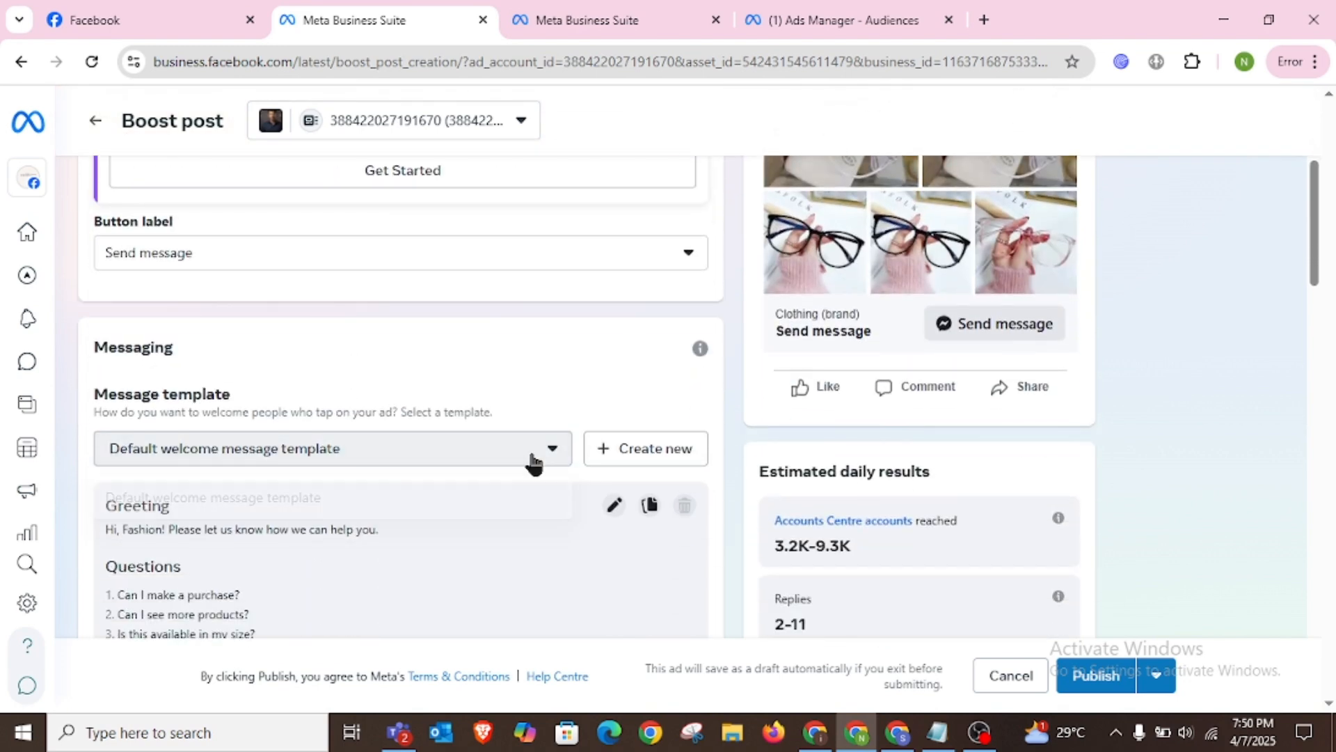
{"action": "scroll", "coordinate": [262, 579], "scroll_direction": "down", "scroll_amount": 2}
{"action": "scroll", "coordinate": [263, 585], "scroll_direction": "down", "scroll_amount": 1}
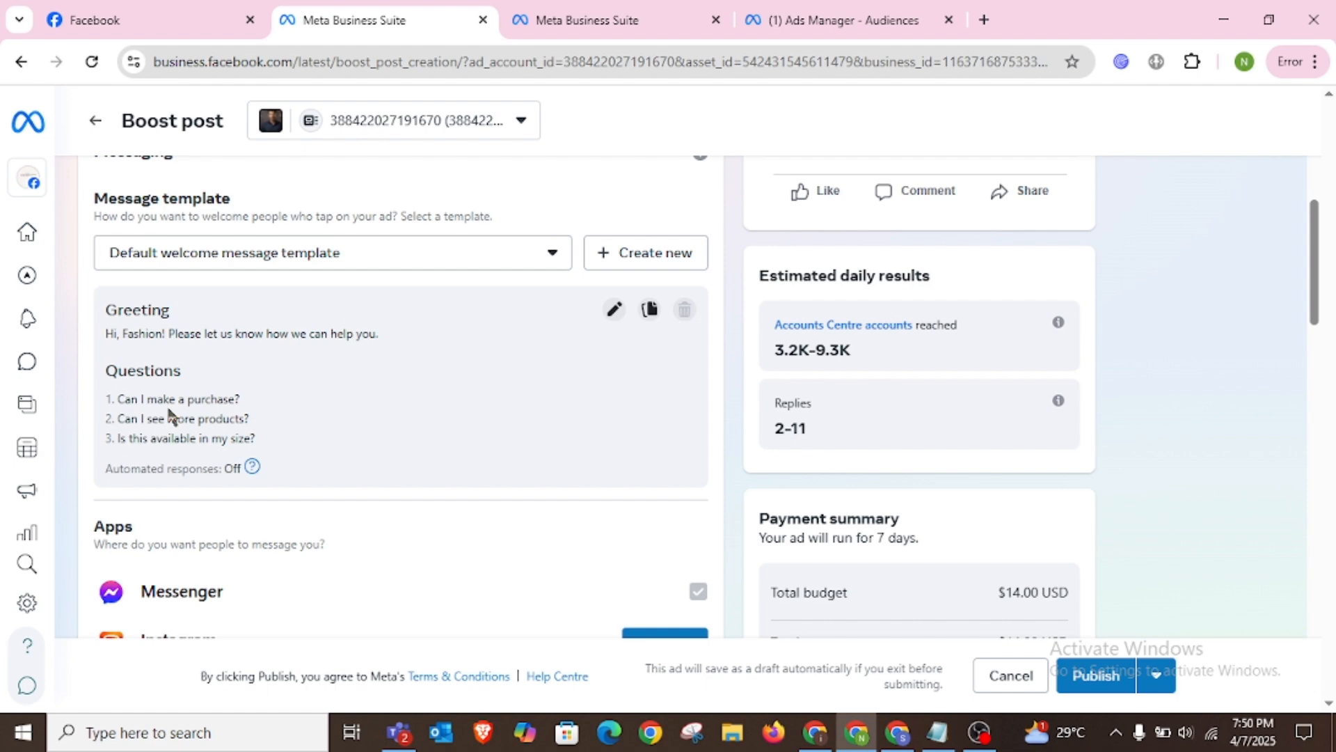
{"action": "scroll", "coordinate": [180, 400], "scroll_direction": "down", "scroll_amount": 3}
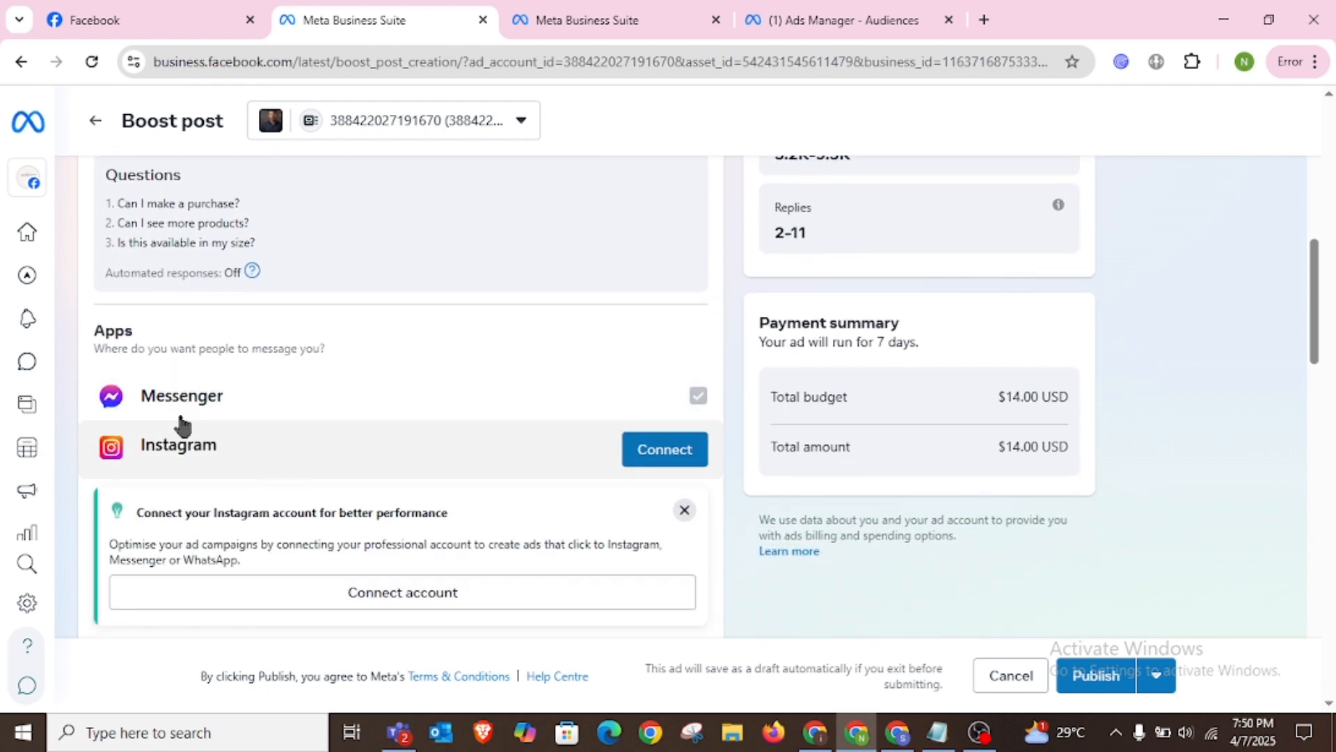
{"action": "scroll", "coordinate": [251, 480], "scroll_direction": "down", "scroll_amount": 4}
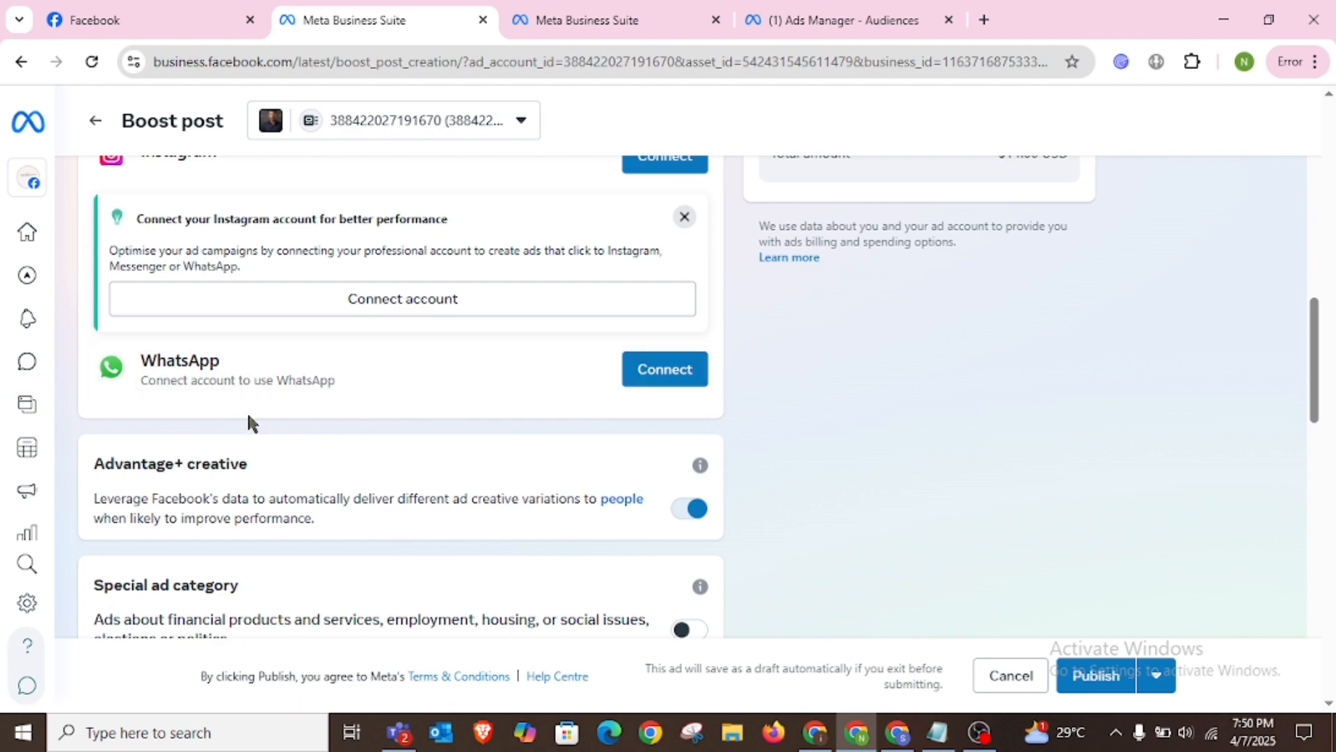
- Choose the saved audience Test 1 for the boosted post and check its audience details
{"action": "scroll", "coordinate": [248, 453], "scroll_direction": "down", "scroll_amount": 4}
{"action": "scroll", "coordinate": [249, 431], "scroll_direction": "down", "scroll_amount": 3}
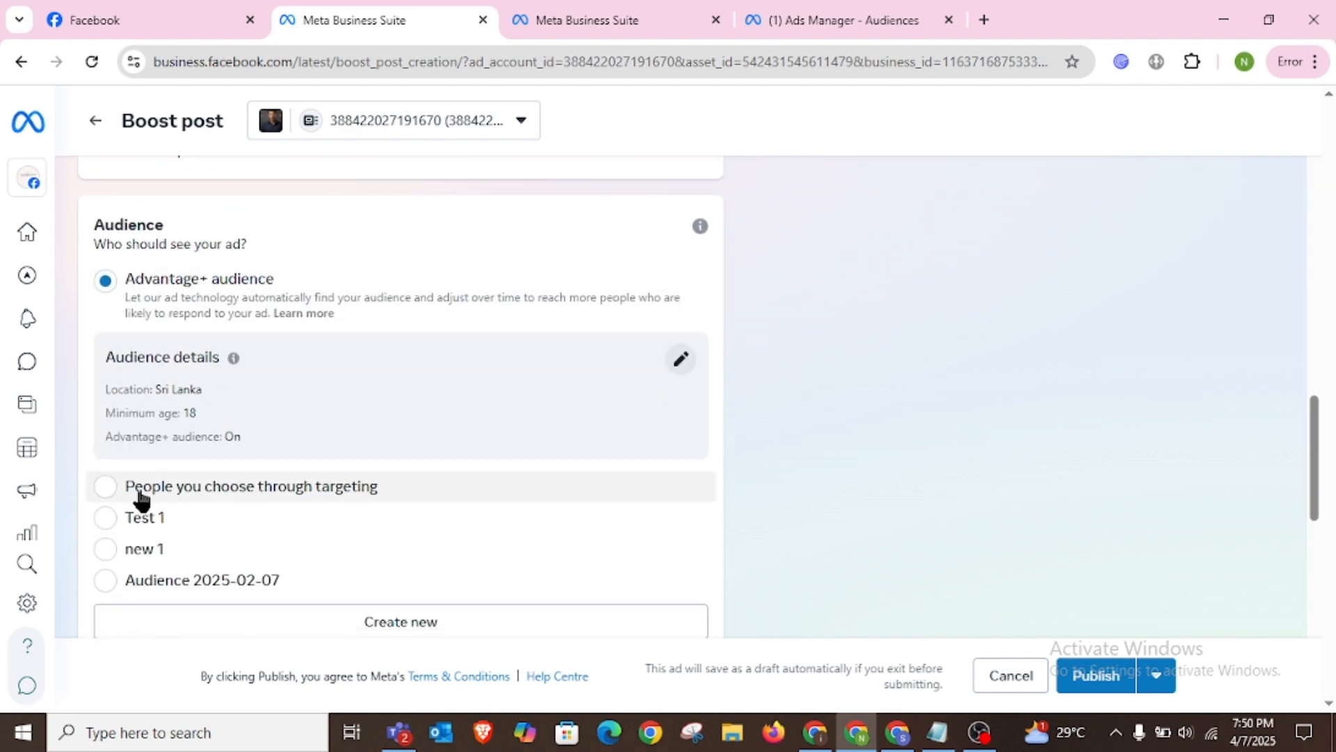
{"action": "left_click", "coordinate": [104, 517]}
{"action": "scroll", "coordinate": [208, 459], "scroll_direction": "down", "scroll_amount": 2}
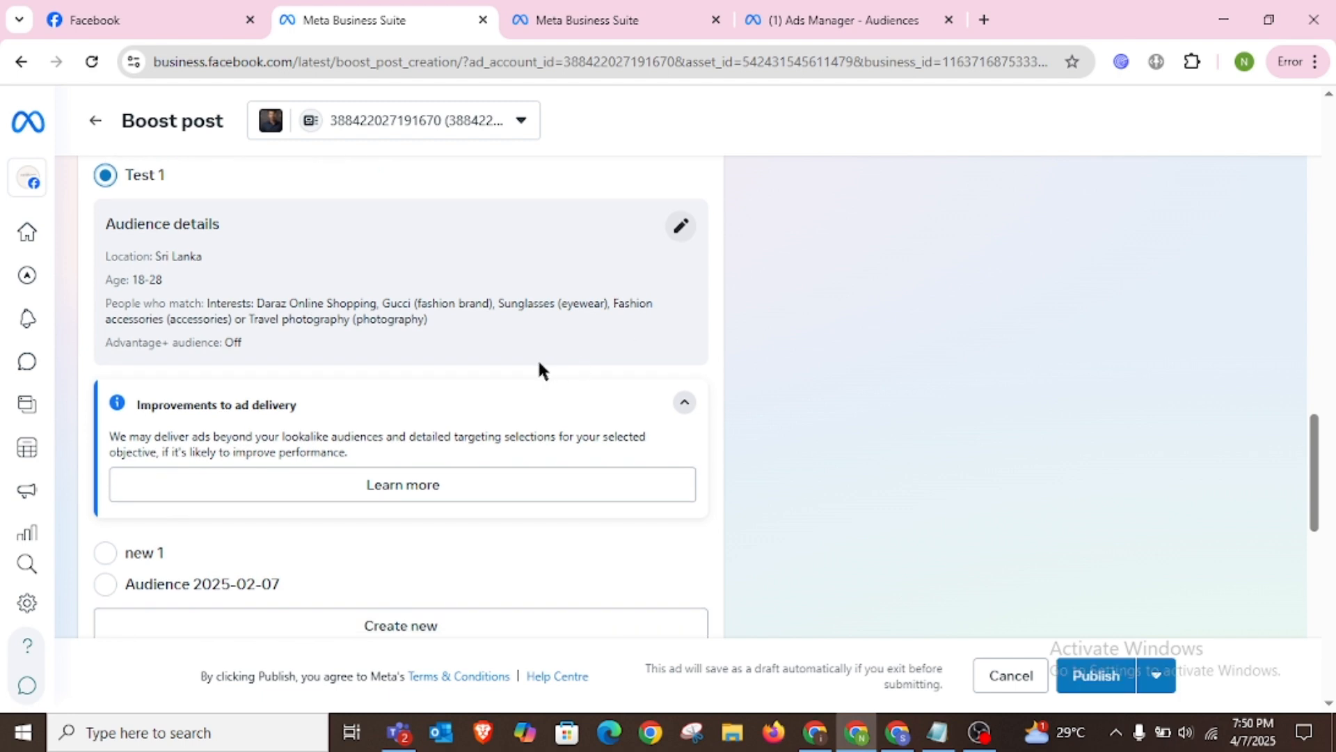
- Lower the boosted post's total budget to $12.00 and further to the $7.00 minimum for its 7-day run
{"action": "scroll", "coordinate": [469, 358], "scroll_direction": "down", "scroll_amount": 4}
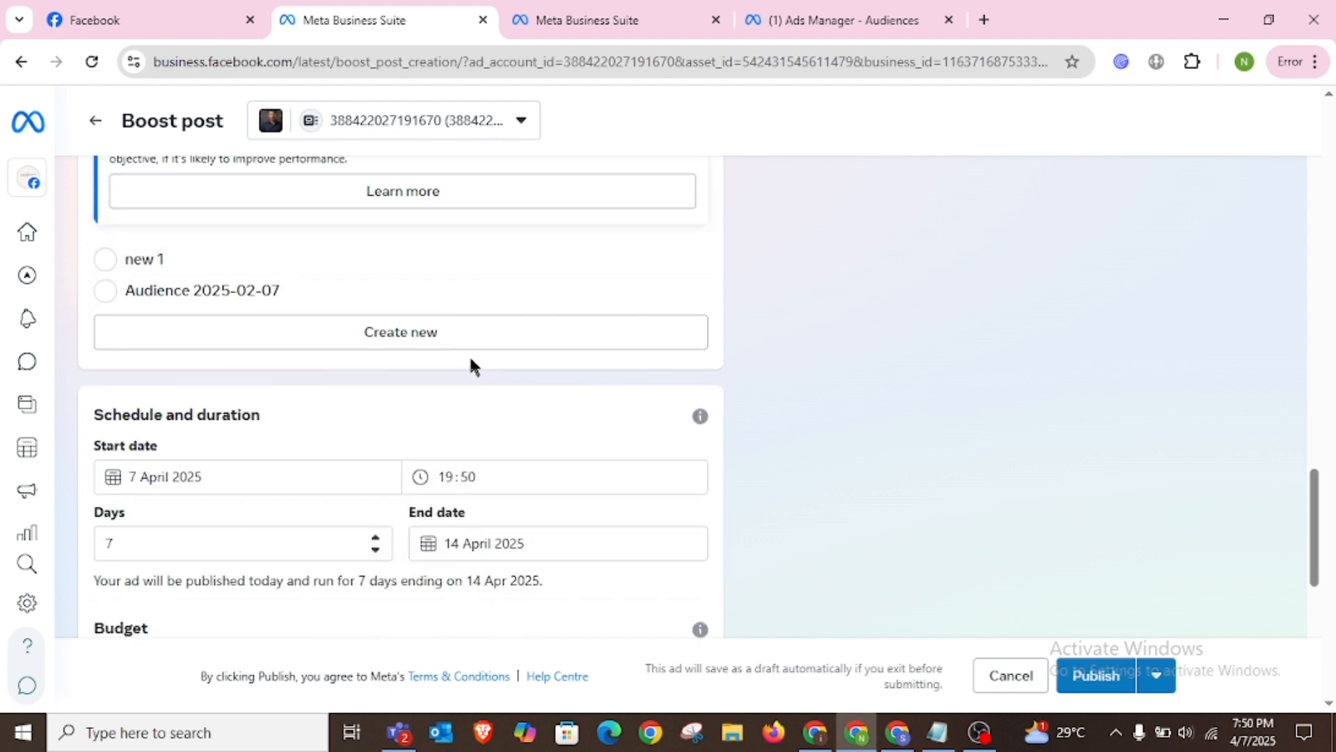
{"action": "scroll", "coordinate": [471, 365], "scroll_direction": "down", "scroll_amount": 4}
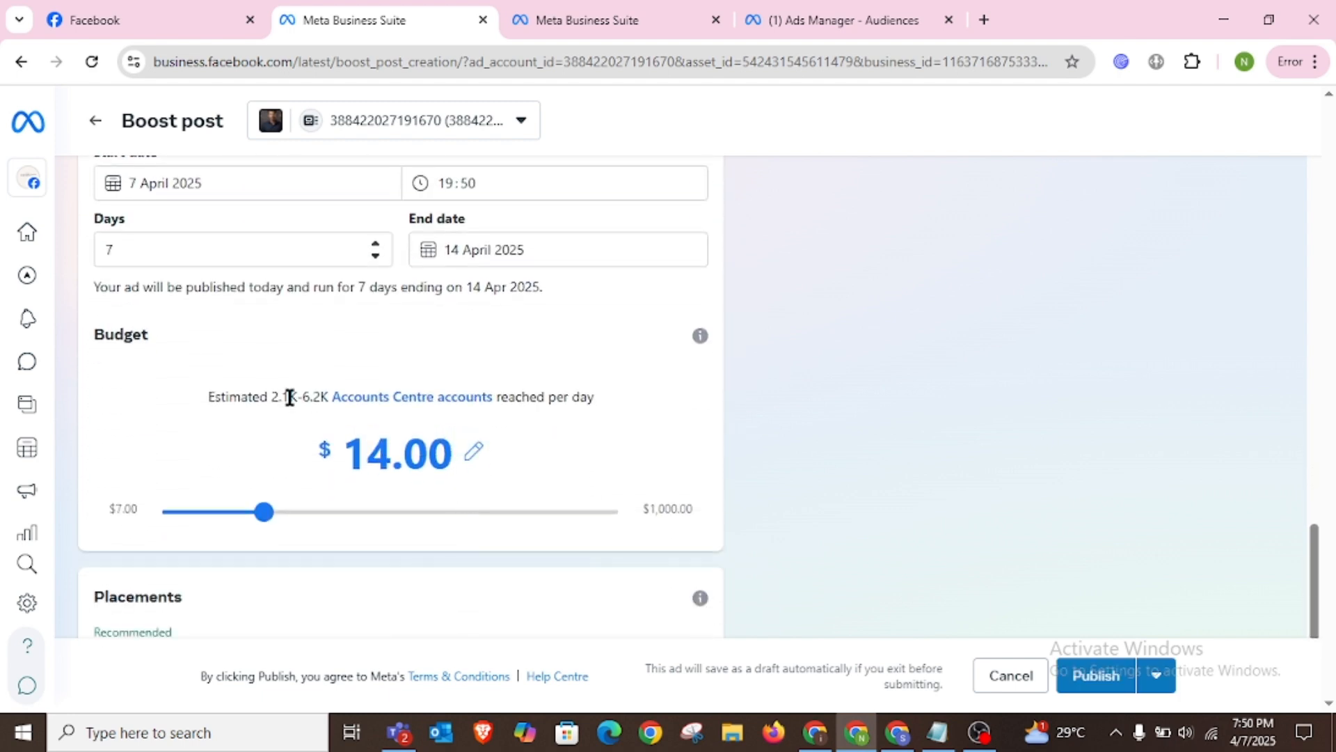
{"action": "scroll", "coordinate": [258, 382], "scroll_direction": "down", "scroll_amount": 1}
{"action": "scroll", "coordinate": [258, 383], "scroll_direction": "up", "scroll_amount": 1}
{"action": "scroll", "coordinate": [274, 424], "scroll_direction": "up", "scroll_amount": 1}
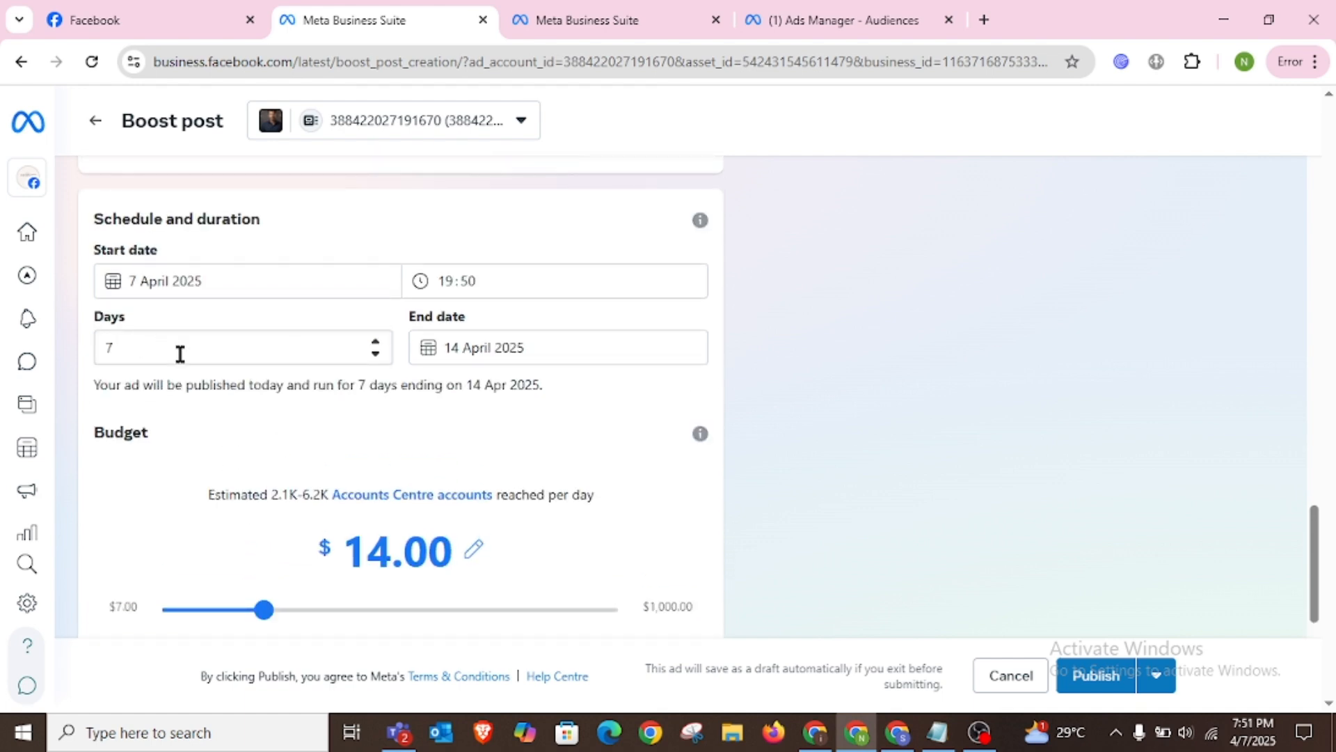
{"action": "left_click_drag", "start_coordinate": [259, 621], "coordinate": [242, 623]}
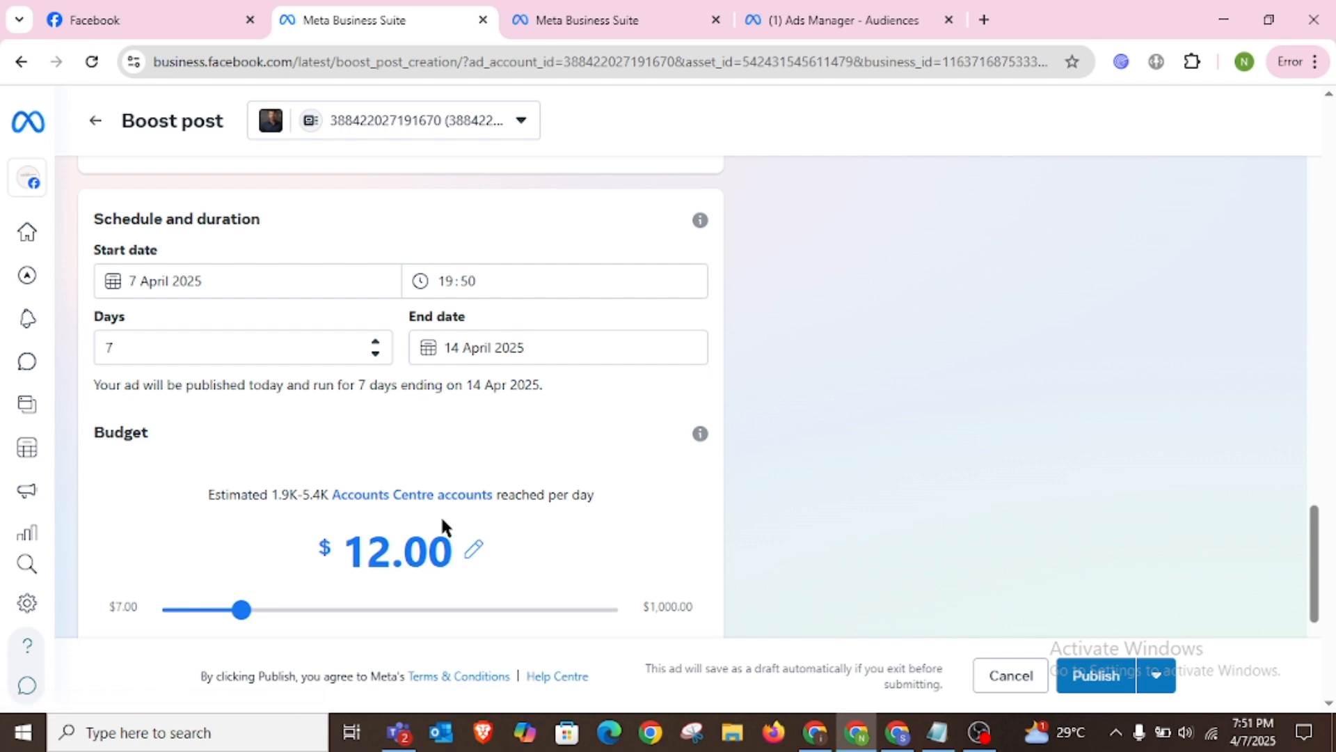
{"action": "scroll", "coordinate": [442, 529], "scroll_direction": "down", "scroll_amount": 1}
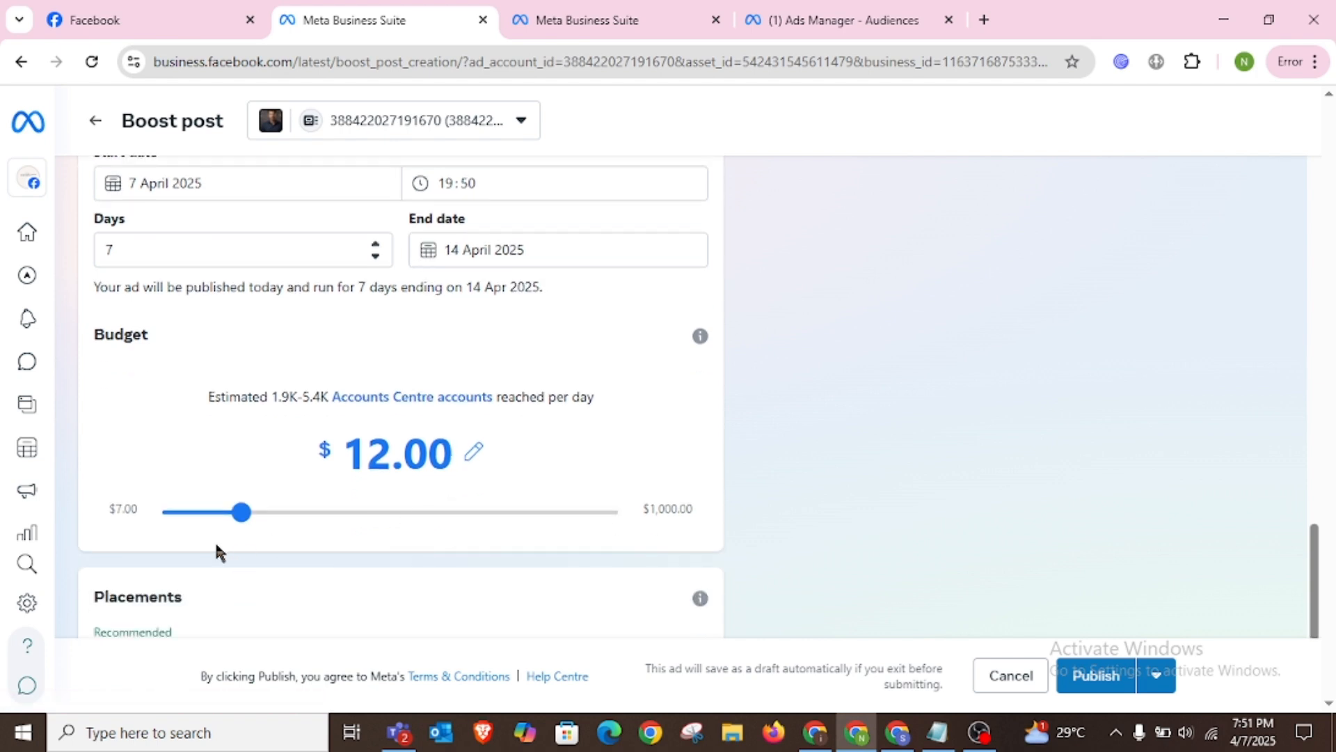
{"action": "left_click_drag", "start_coordinate": [245, 519], "coordinate": [142, 529]}
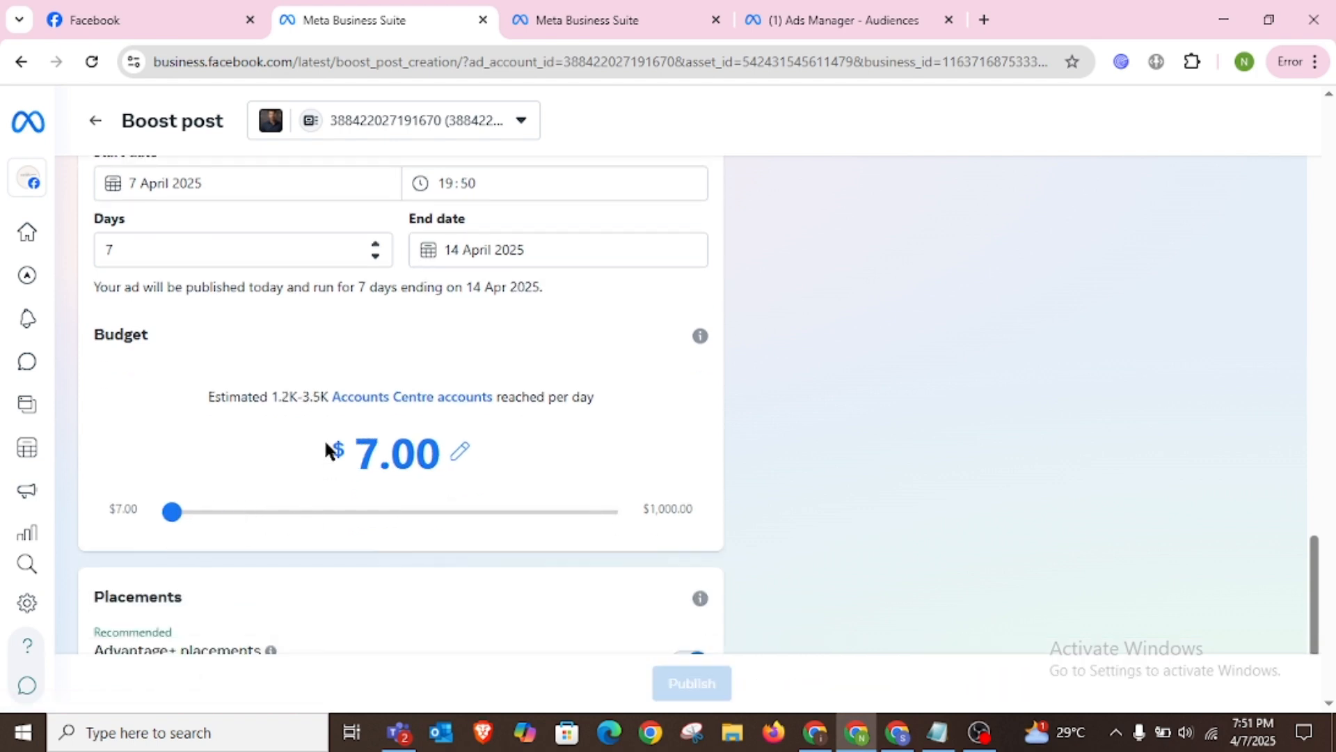
- Compare with the Get more messages draft by viewing its creative, headline and message template, and return to the boosted post
{"action": "left_click", "coordinate": [593, 9]}
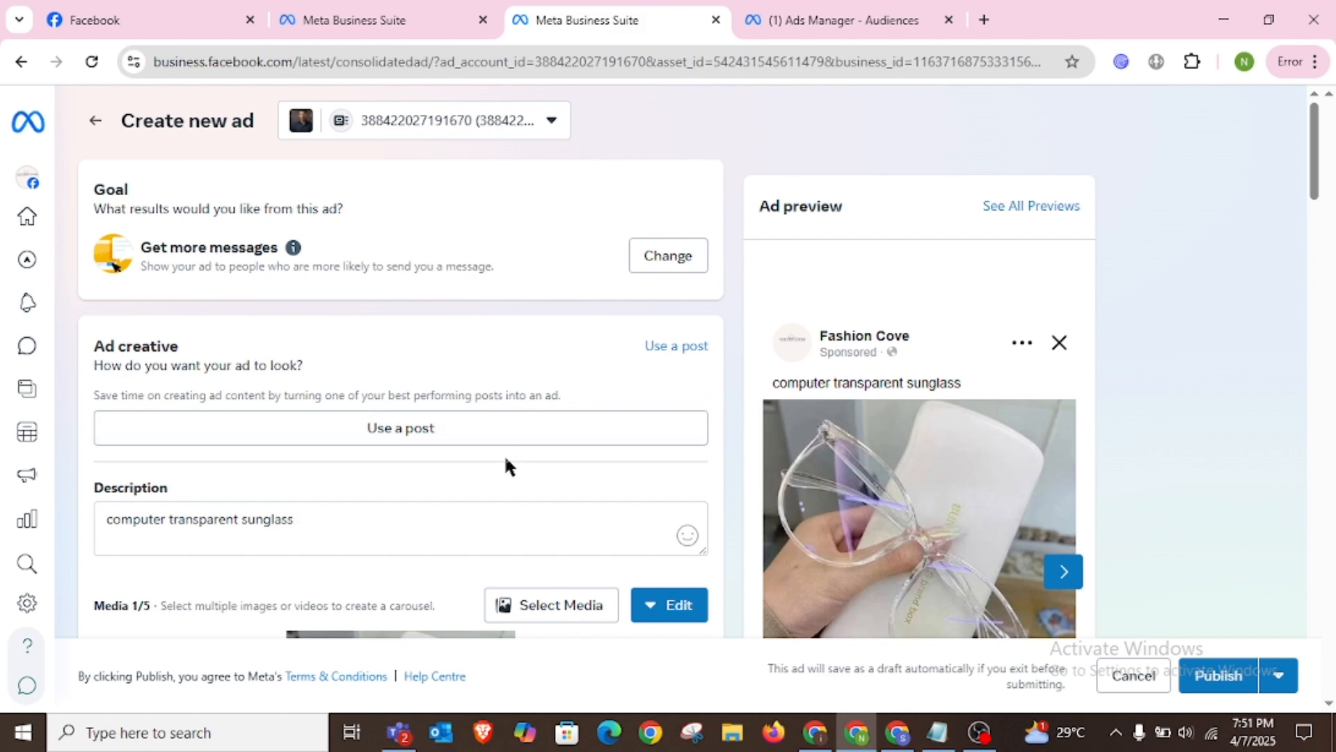
{"action": "scroll", "coordinate": [368, 490], "scroll_direction": "down", "scroll_amount": 8}
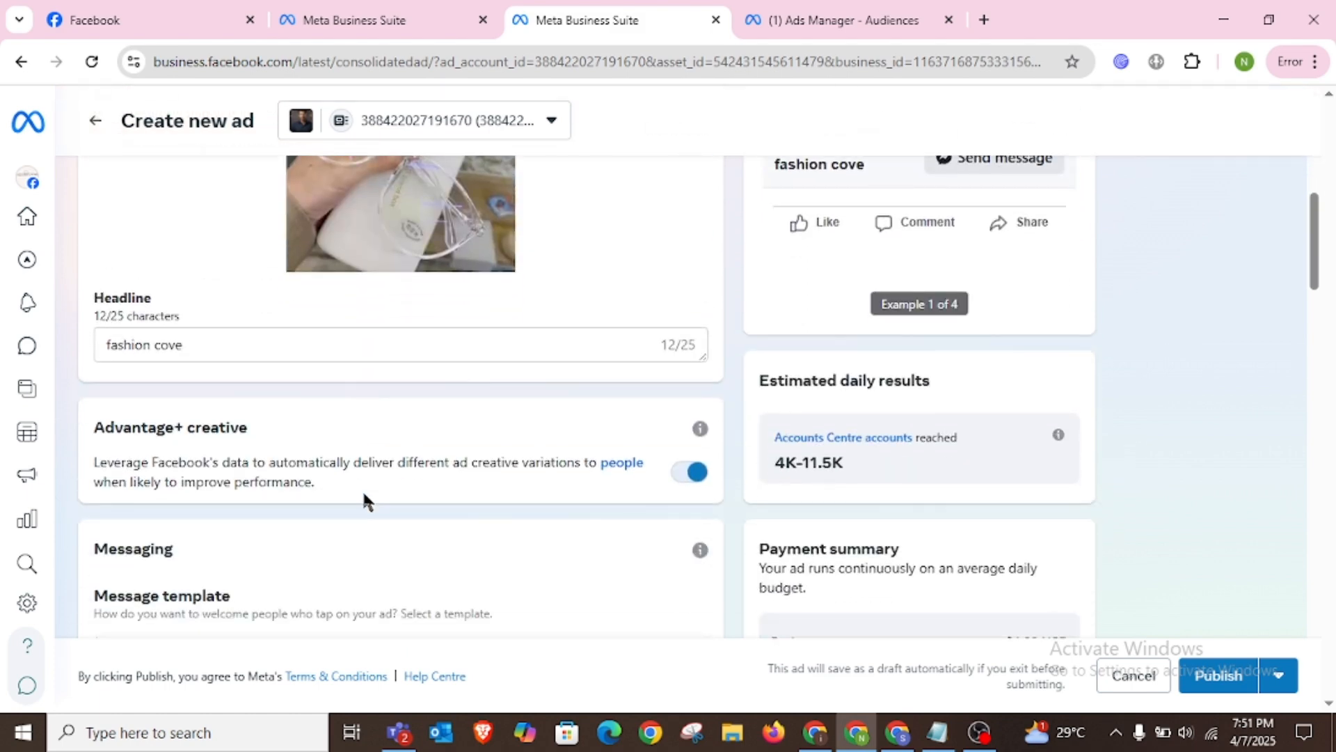
{"action": "scroll", "coordinate": [140, 609], "scroll_direction": "down", "scroll_amount": 5}
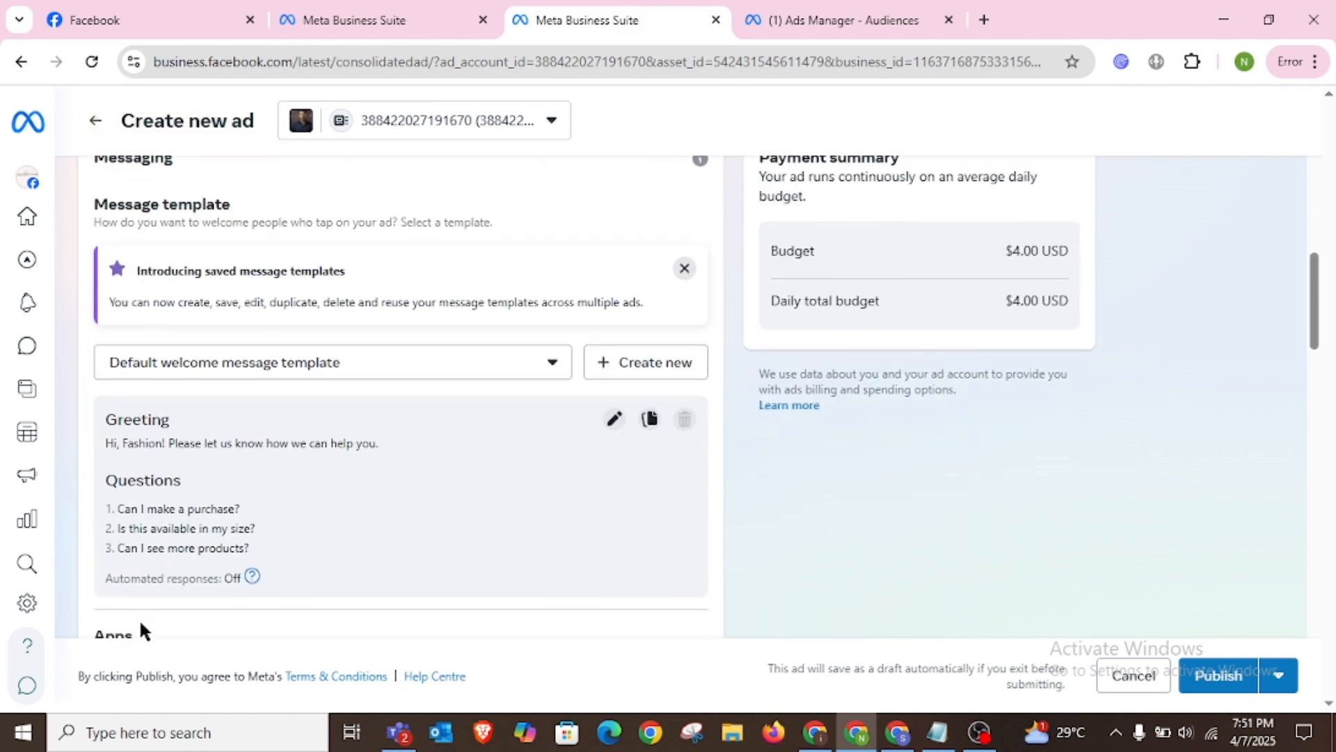
{"action": "scroll", "coordinate": [189, 497], "scroll_direction": "up", "scroll_amount": 7}
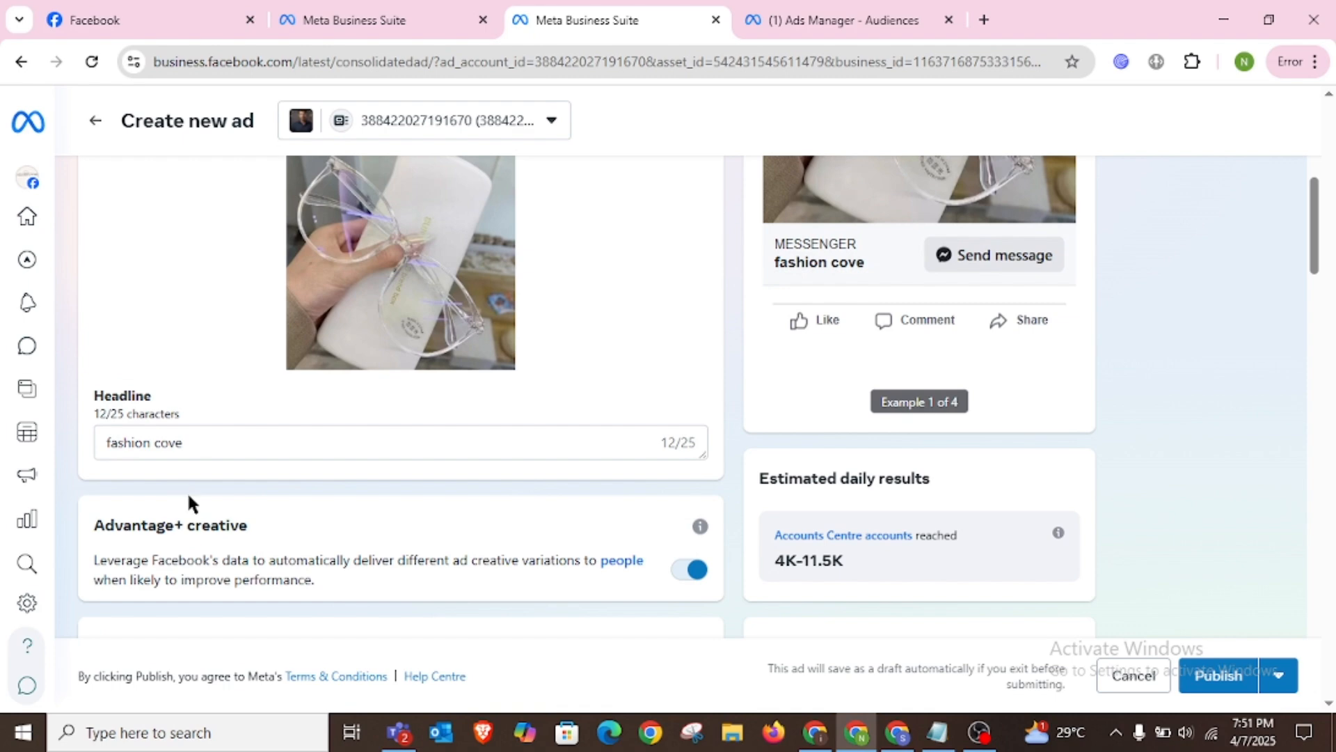
{"action": "scroll", "coordinate": [435, 391], "scroll_direction": "up", "scroll_amount": 3}
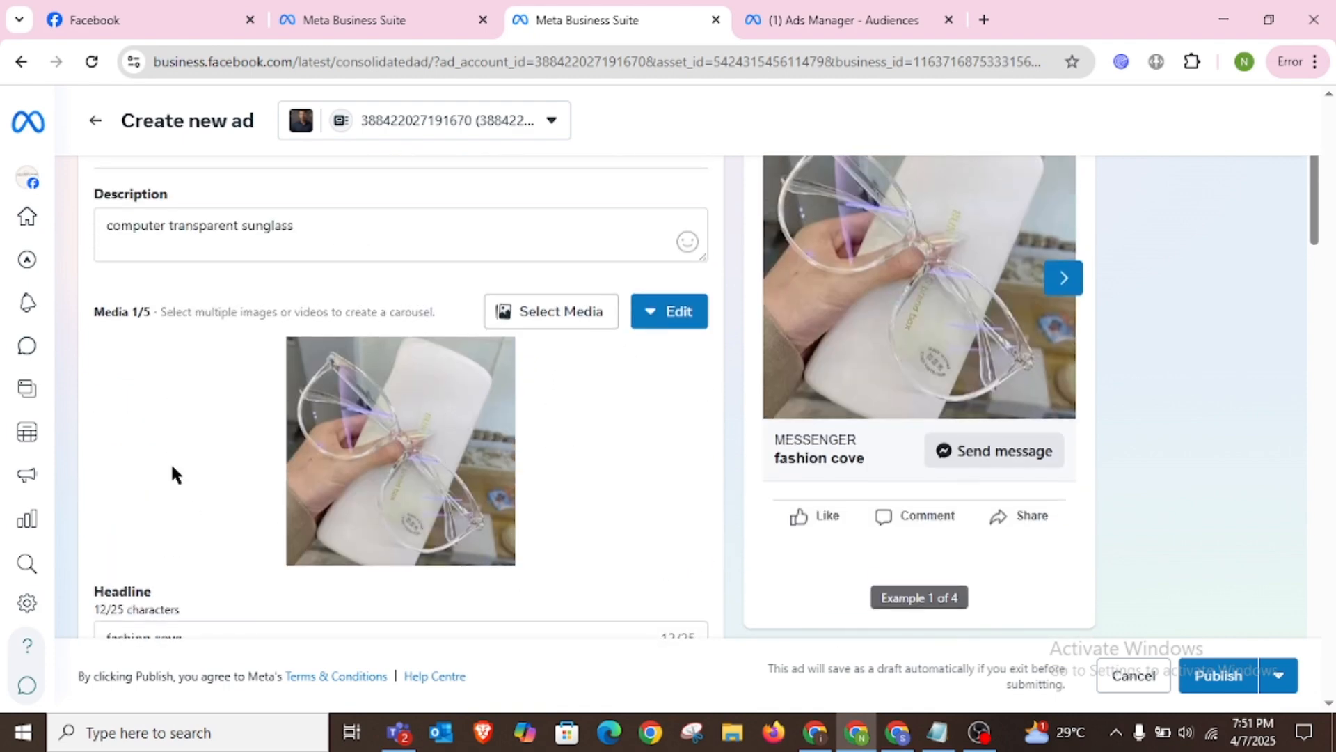
{"action": "left_click", "coordinate": [448, 8]}
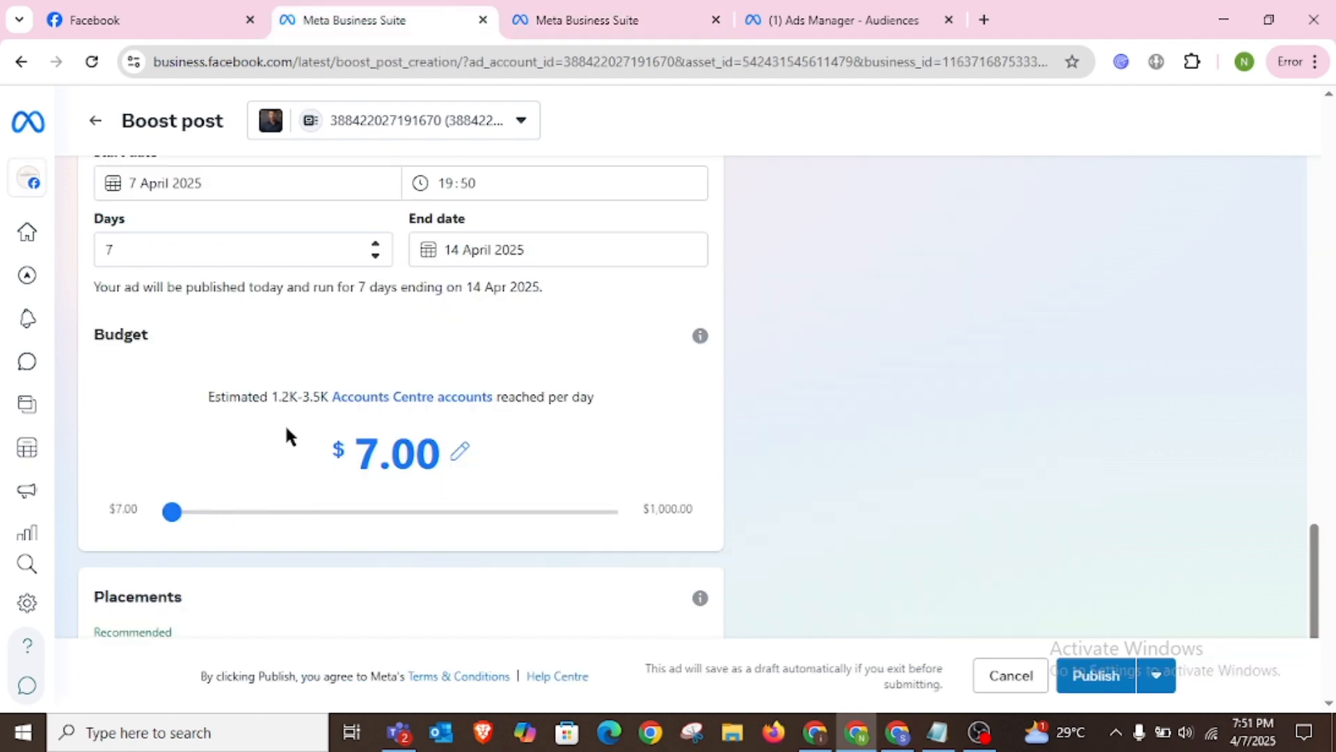
- Set the boosted post's duration to 4 days and its total budget to $10.00, and check its placements and payment method
{"action": "scroll", "coordinate": [287, 428], "scroll_direction": "up", "scroll_amount": 1}
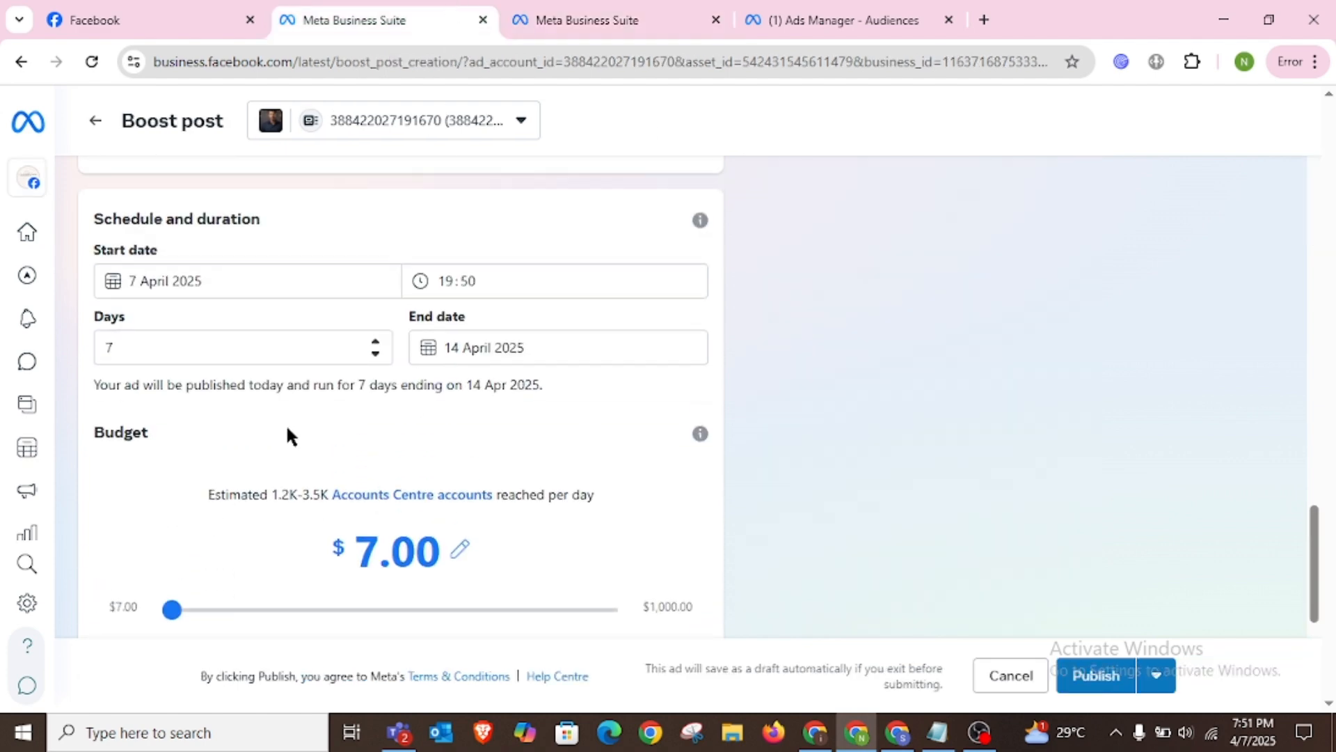
{"action": "left_click", "coordinate": [376, 360]}
{"action": "left_click", "coordinate": [376, 360]}
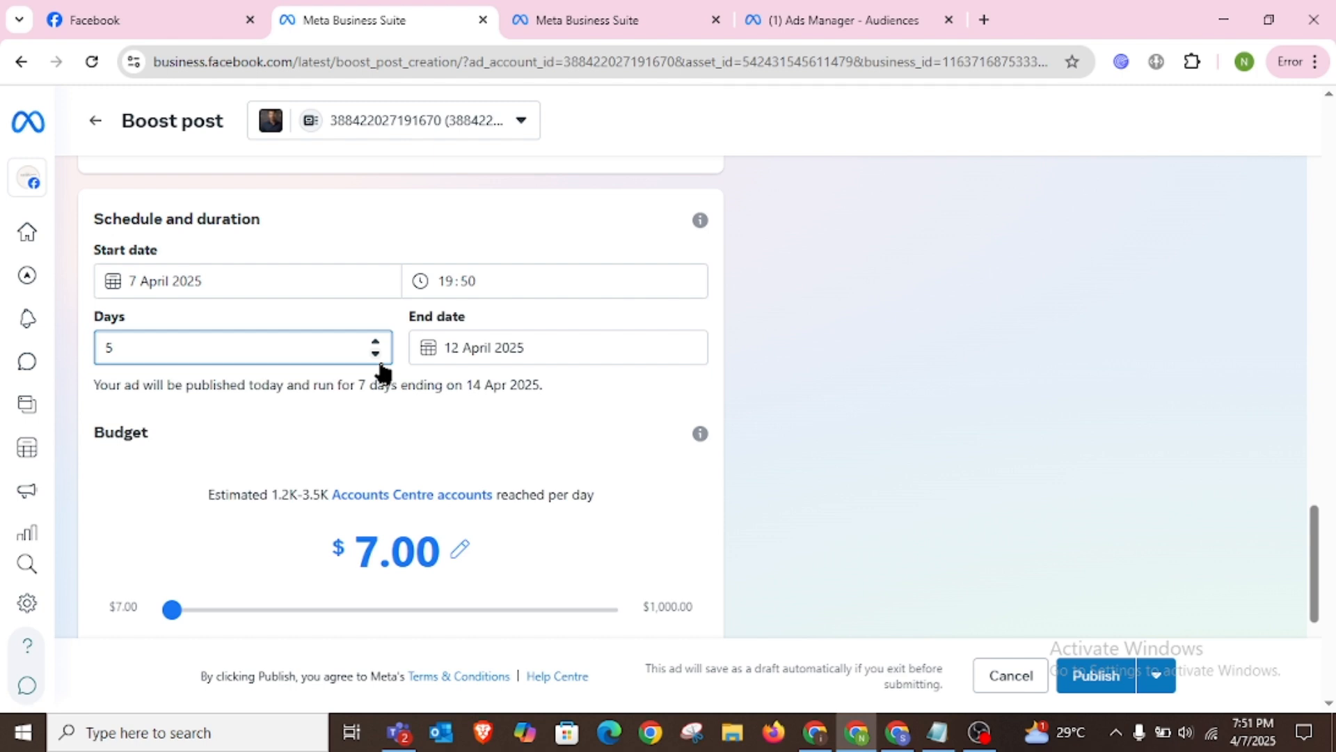
{"action": "left_click", "coordinate": [377, 360]}
{"action": "mouse_move", "coordinate": [230, 614]}
{"action": "left_mouse_down"}
{"action": "mouse_move", "coordinate": [128, 603]}
{"action": "mouse_move", "coordinate": [250, 612]}
{"action": "left_mouse_up"}
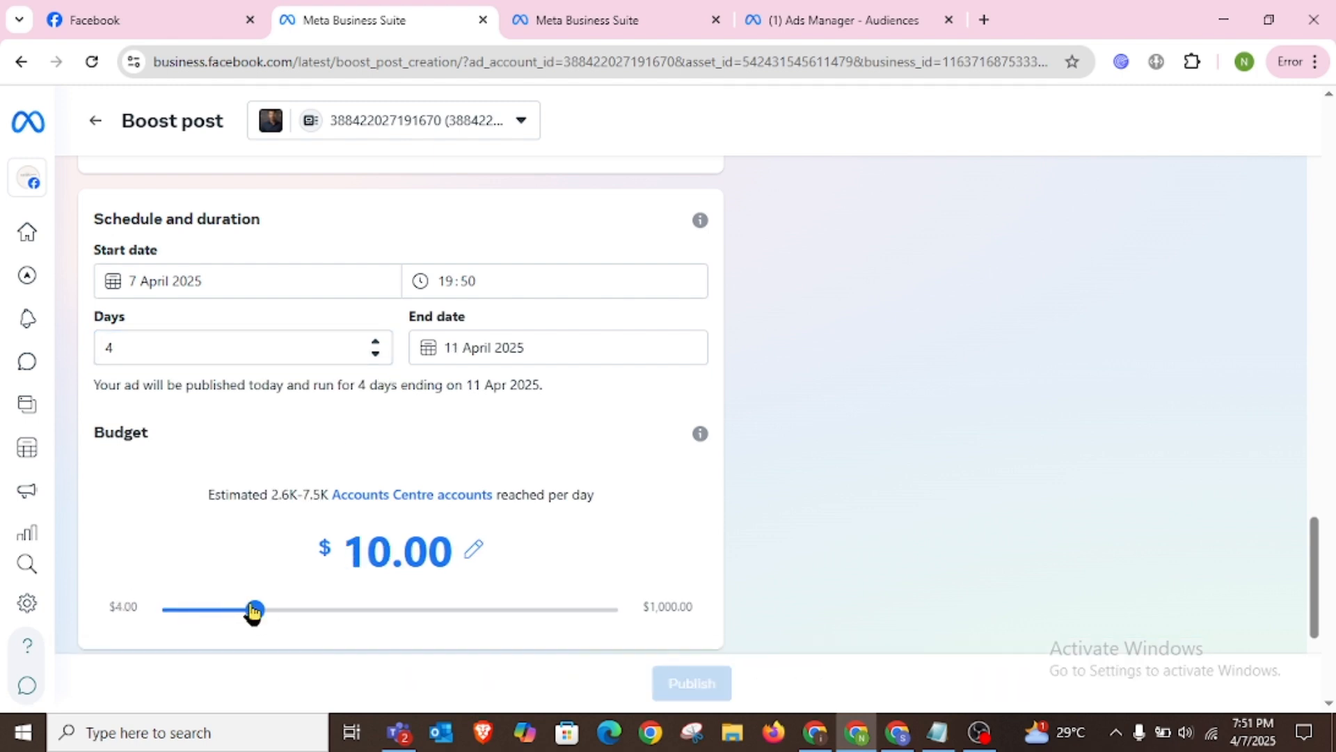
{"action": "scroll", "coordinate": [703, 418], "scroll_direction": "down", "scroll_amount": 5}
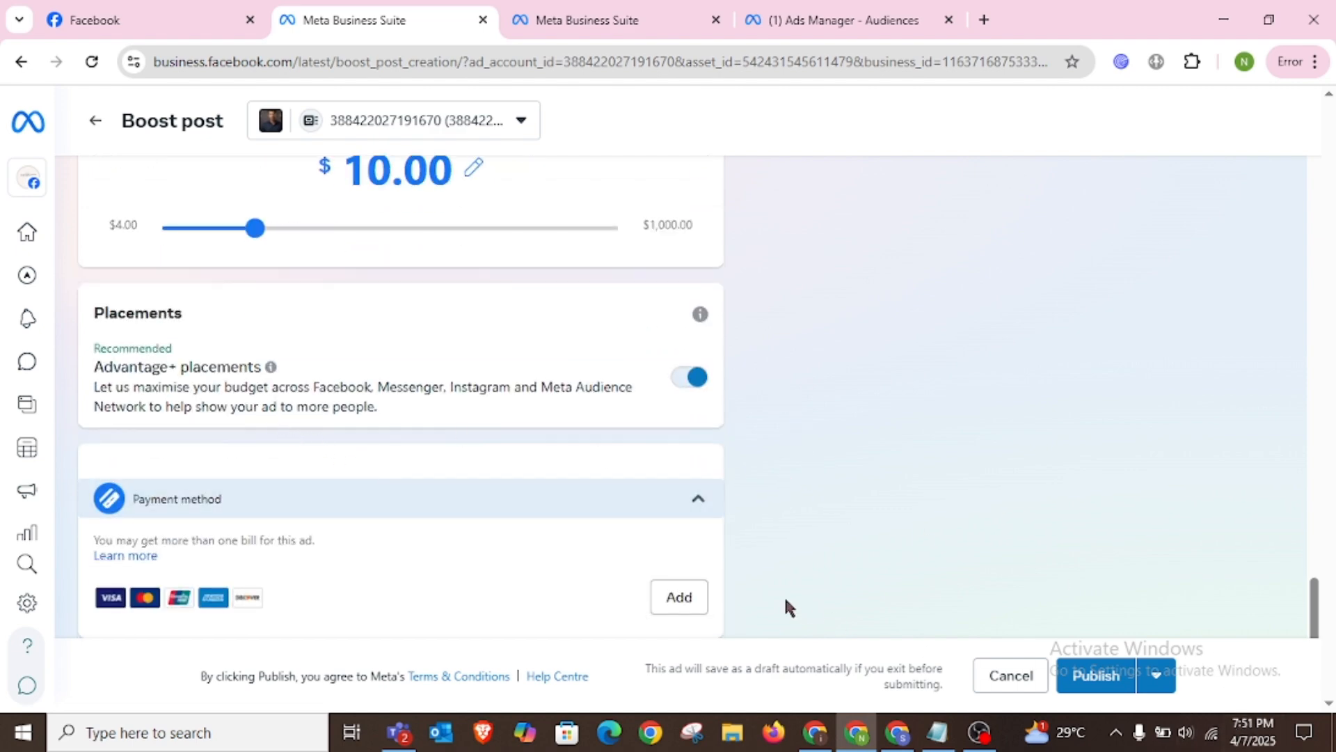
{"action": "scroll", "coordinate": [746, 609], "scroll_direction": "up", "scroll_amount": 6}
- Return to the Fashion Cove Facebook page, reopen Meta Business Suite from it and bring up the Ads summary
{"action": "left_click", "coordinate": [208, 13]}
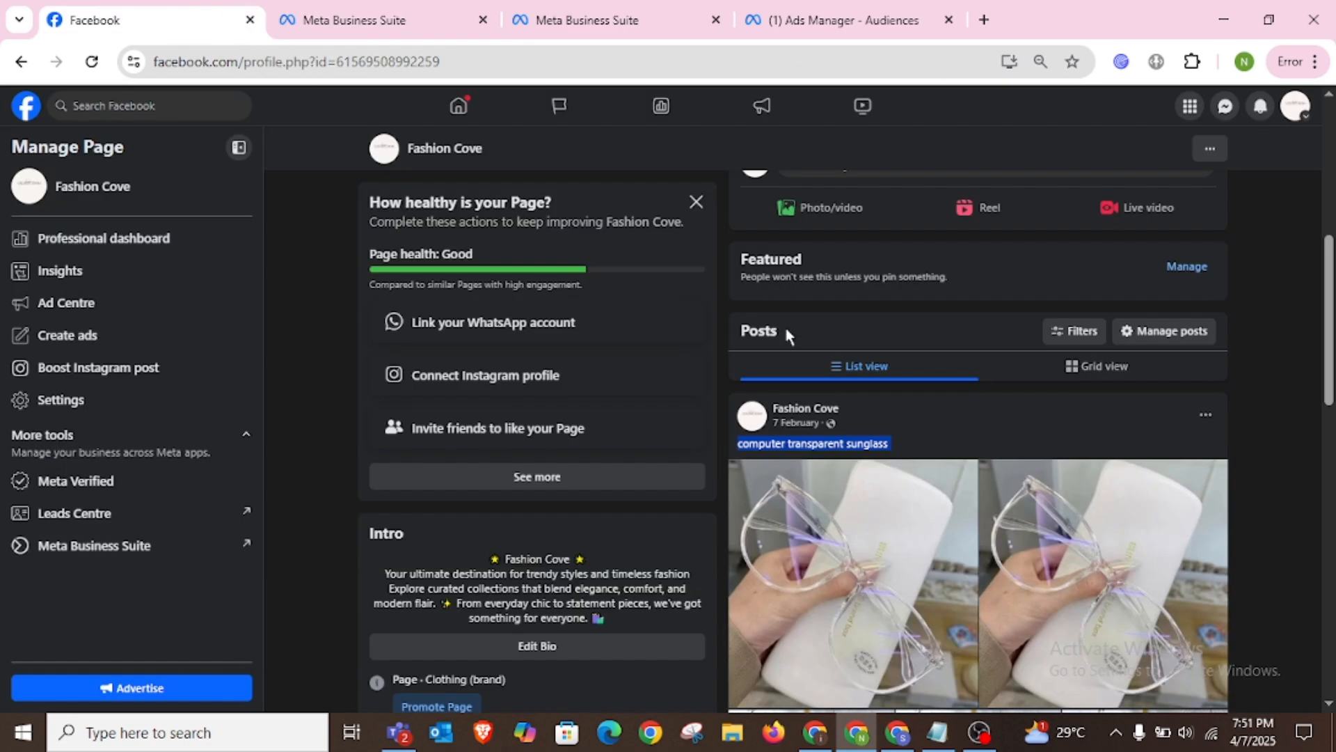
{"action": "left_click", "coordinate": [355, 15]}
{"action": "left_click", "coordinate": [210, 11]}
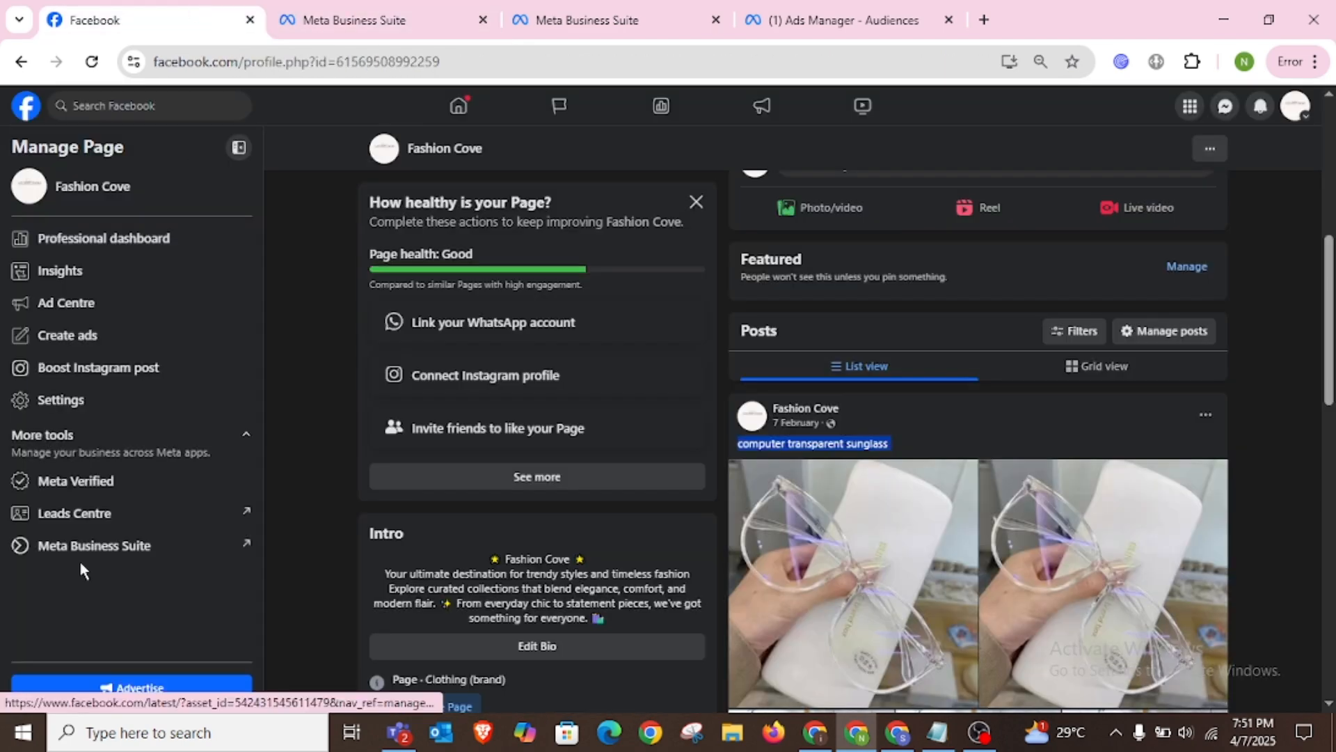
{"action": "left_click", "coordinate": [82, 559]}
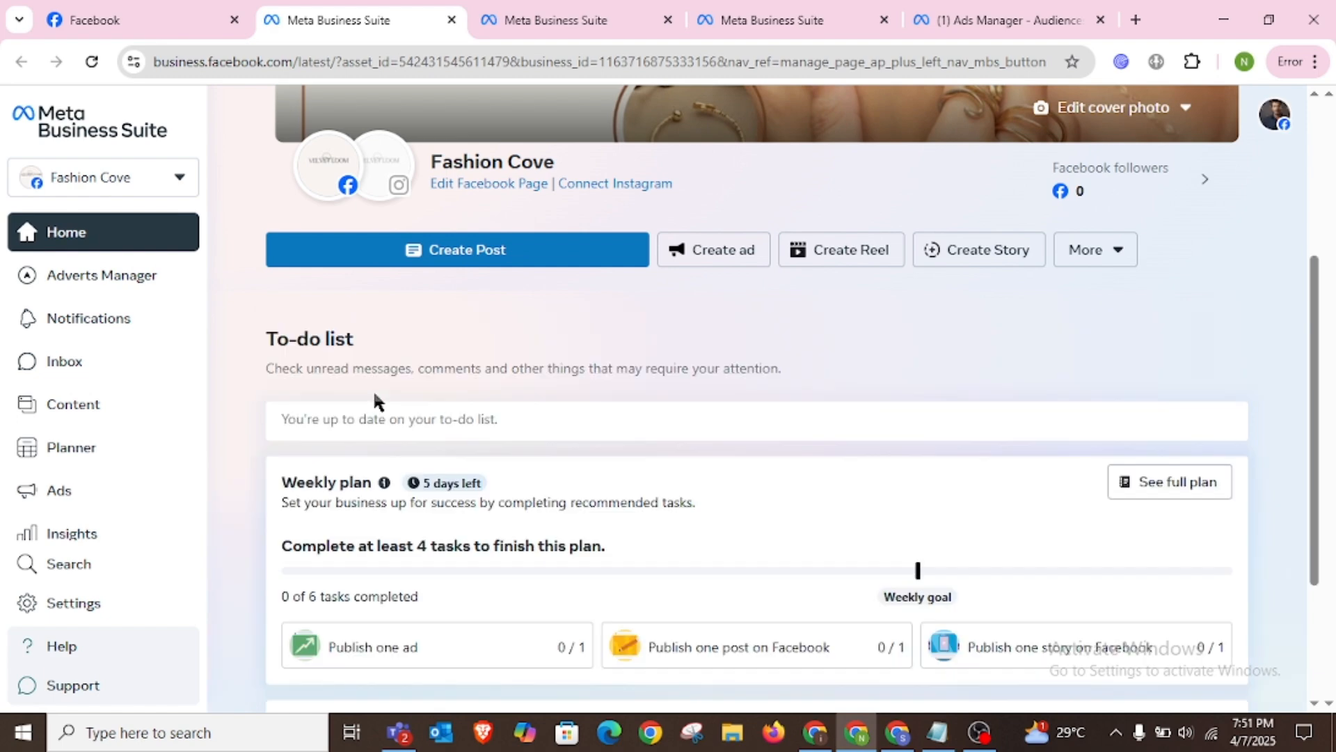
{"action": "scroll", "coordinate": [534, 358], "scroll_direction": "down", "scroll_amount": 3}
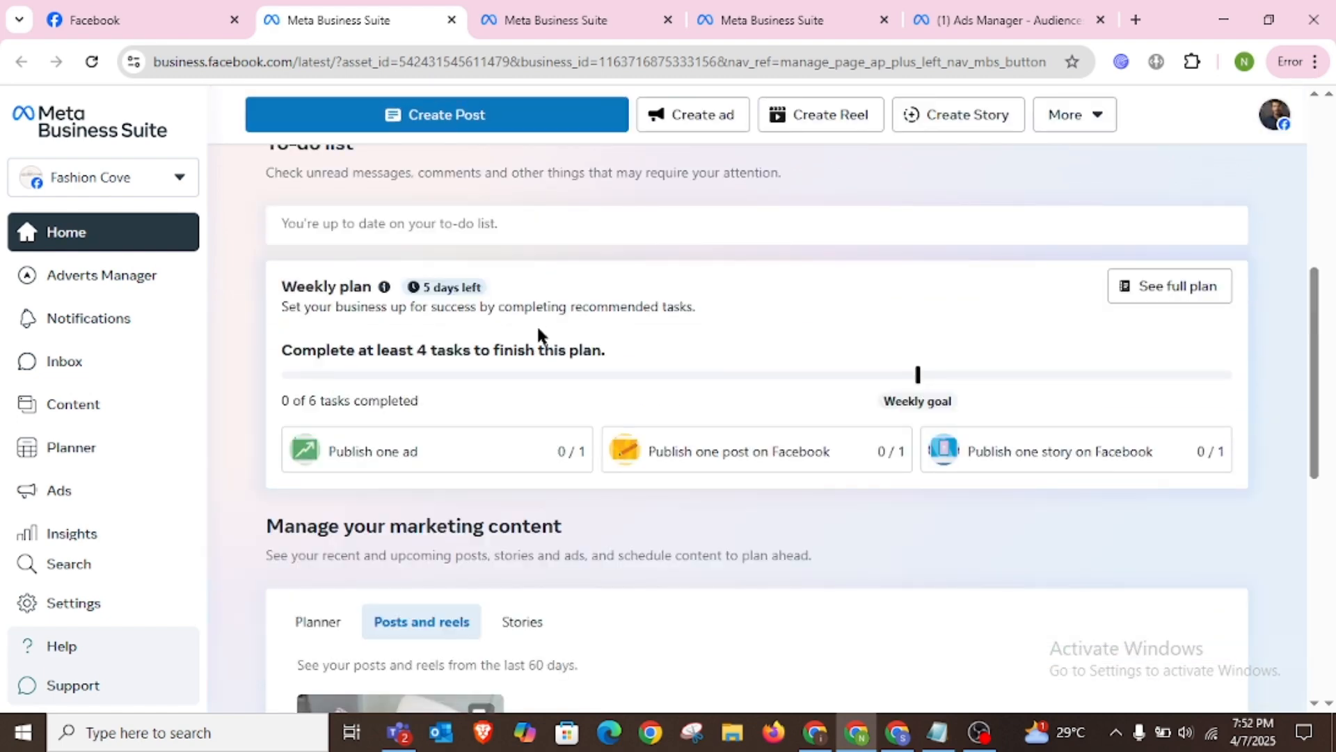
{"action": "left_click", "coordinate": [95, 494]}
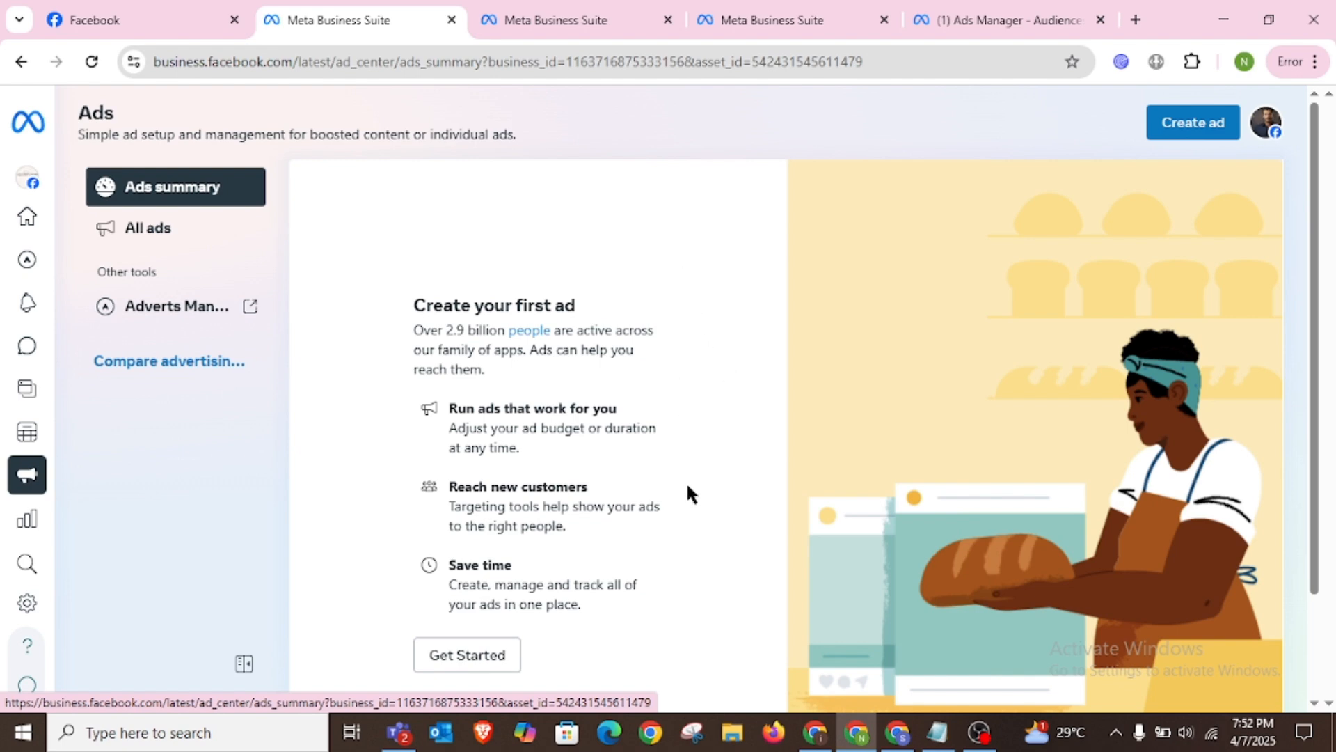
{"action": "scroll", "coordinate": [711, 461], "scroll_direction": "down", "scroll_amount": 1}
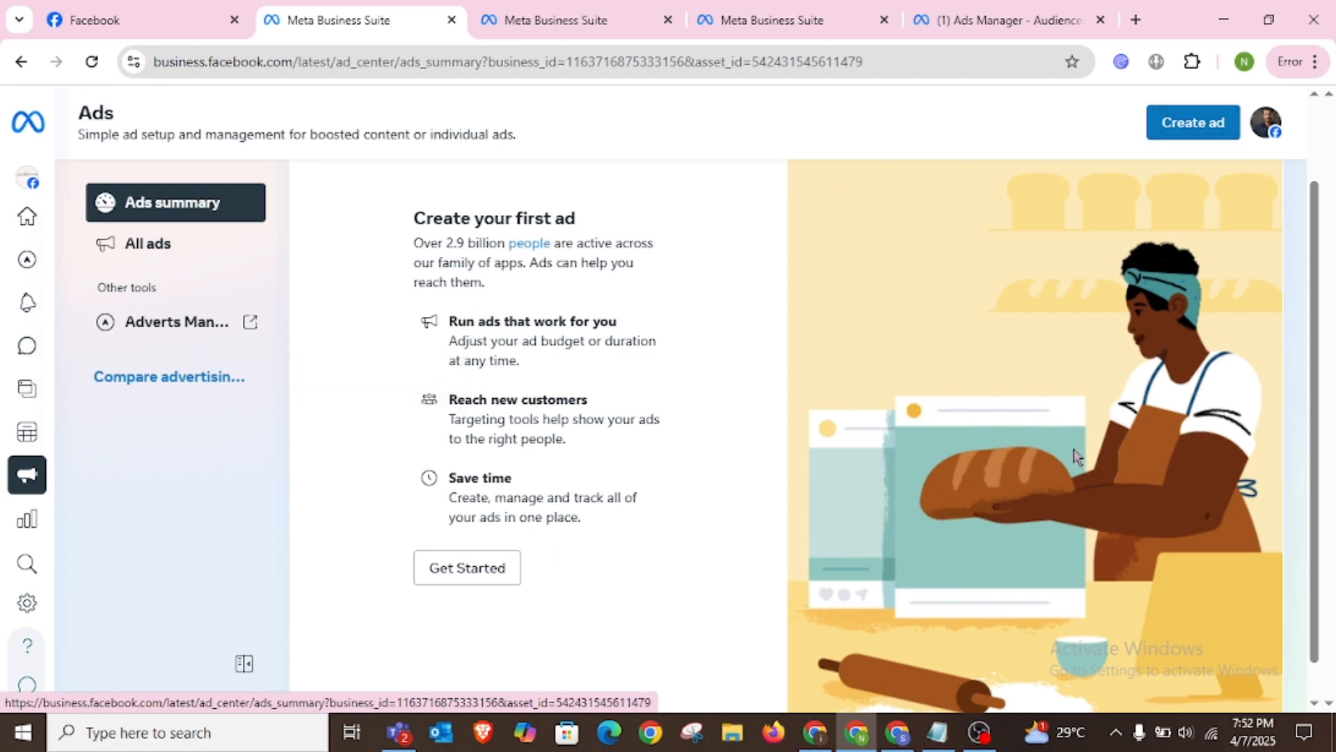
- Start creating a new ad, look through the available ad goals, and view the Facebook posts offered under Boost content
{"action": "left_click", "coordinate": [1208, 129]}
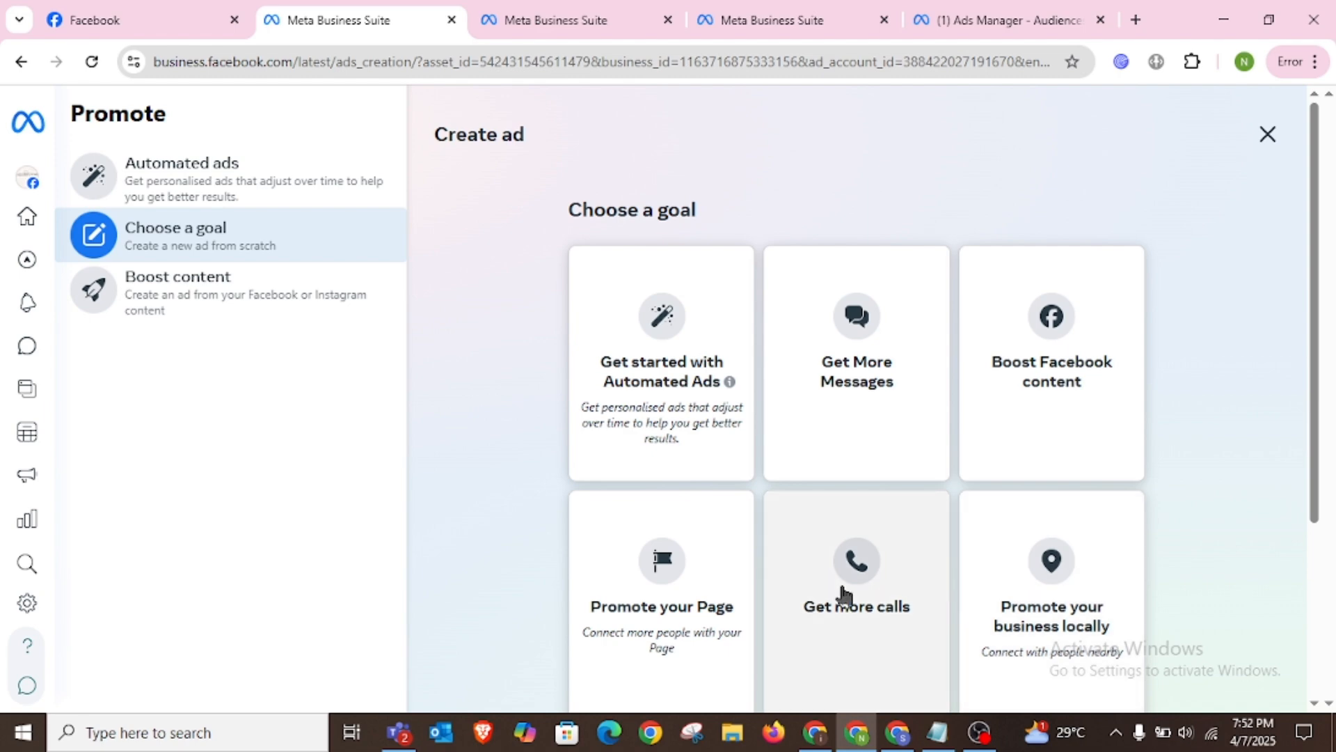
{"action": "scroll", "coordinate": [844, 595], "scroll_direction": "down", "scroll_amount": 3}
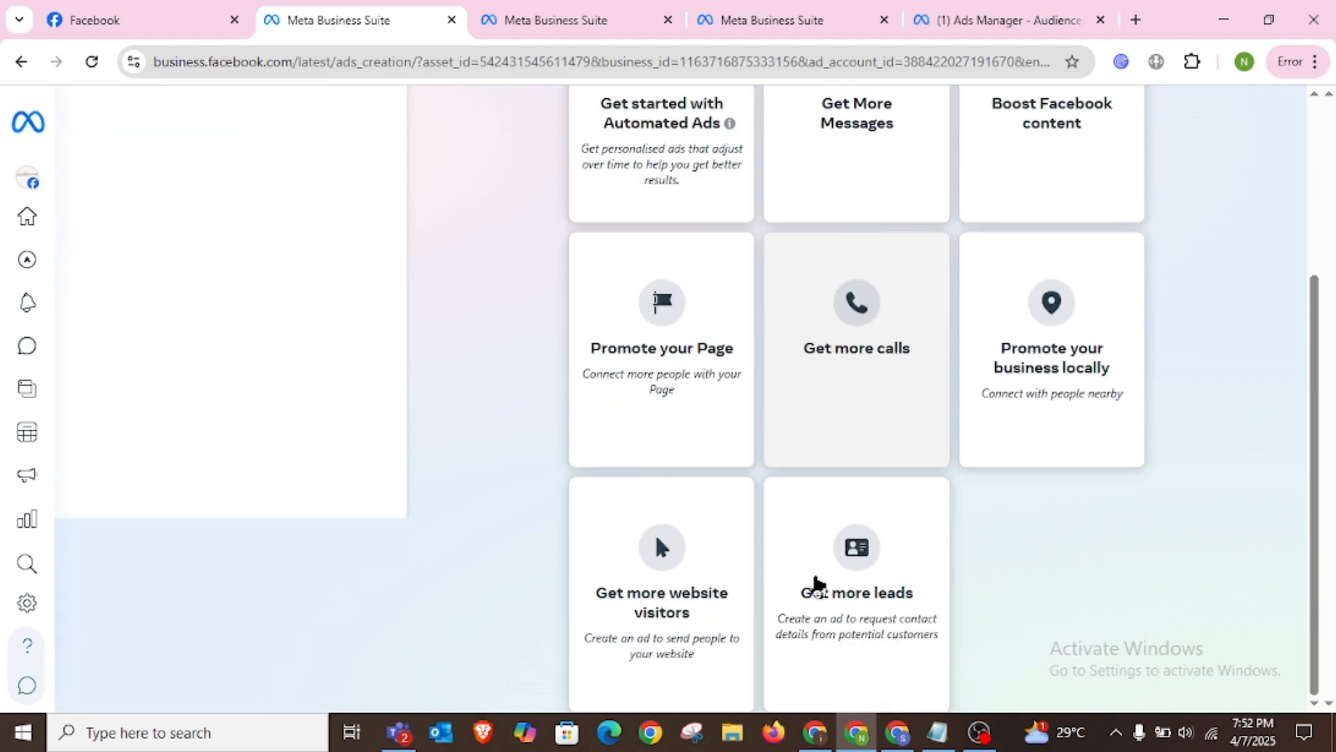
{"action": "scroll", "coordinate": [823, 540], "scroll_direction": "up", "scroll_amount": 3}
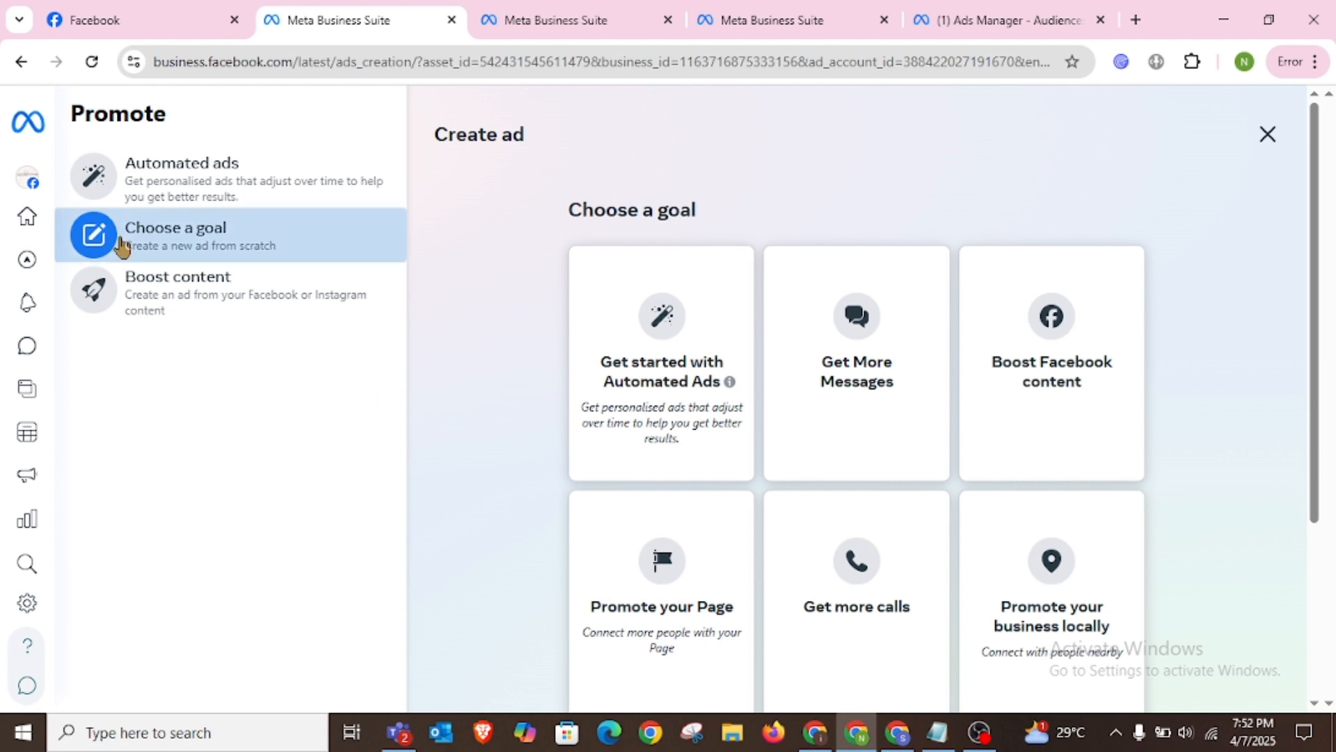
{"action": "left_click", "coordinate": [148, 299]}
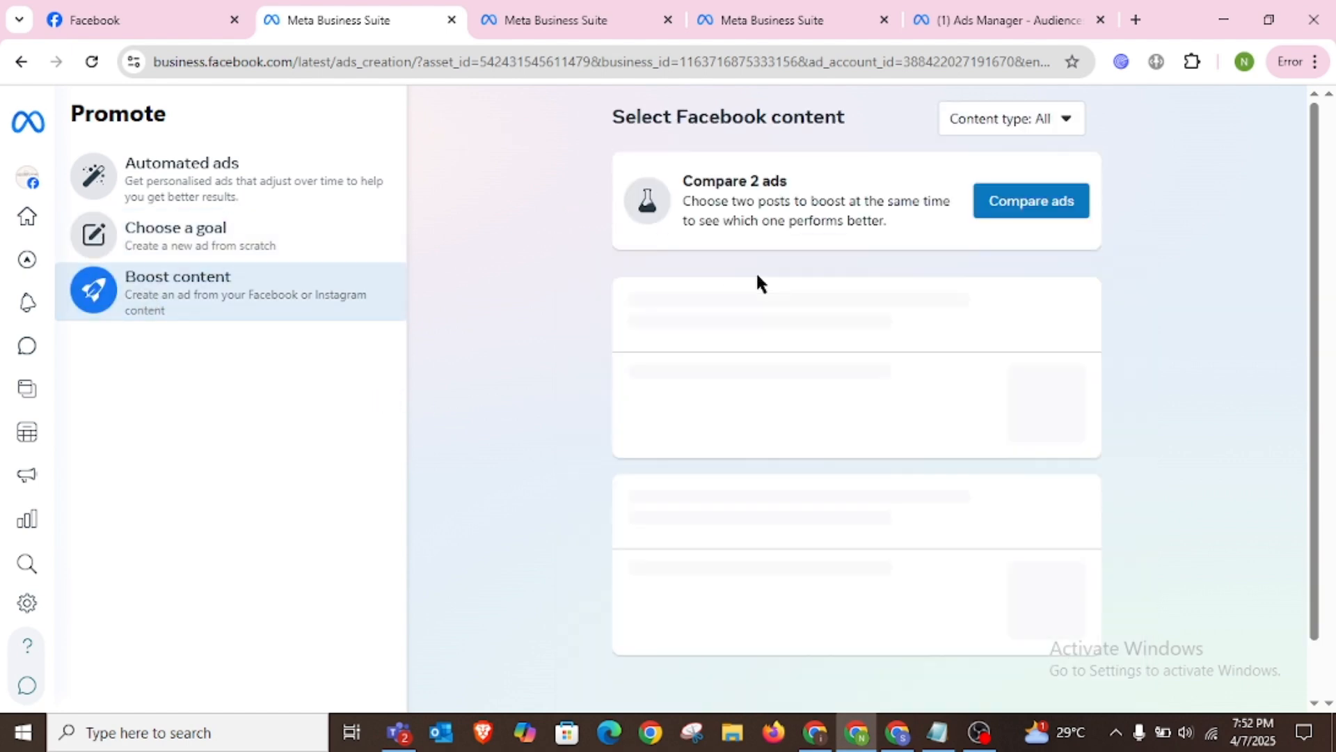
{"action": "scroll", "coordinate": [922, 390], "scroll_direction": "down", "scroll_amount": 1}
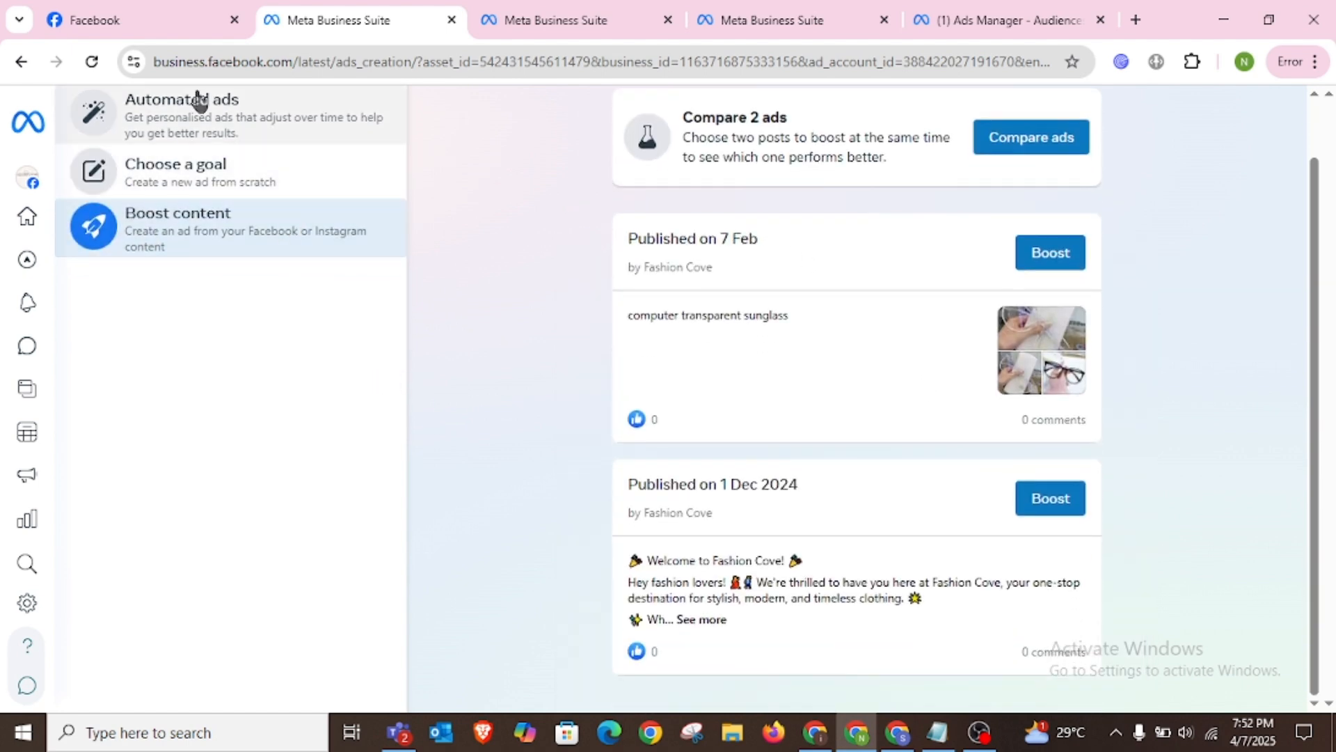
- Bring up the Automated ads option and review its personalised plan introduction and ad account choice
{"action": "left_click", "coordinate": [179, 132]}
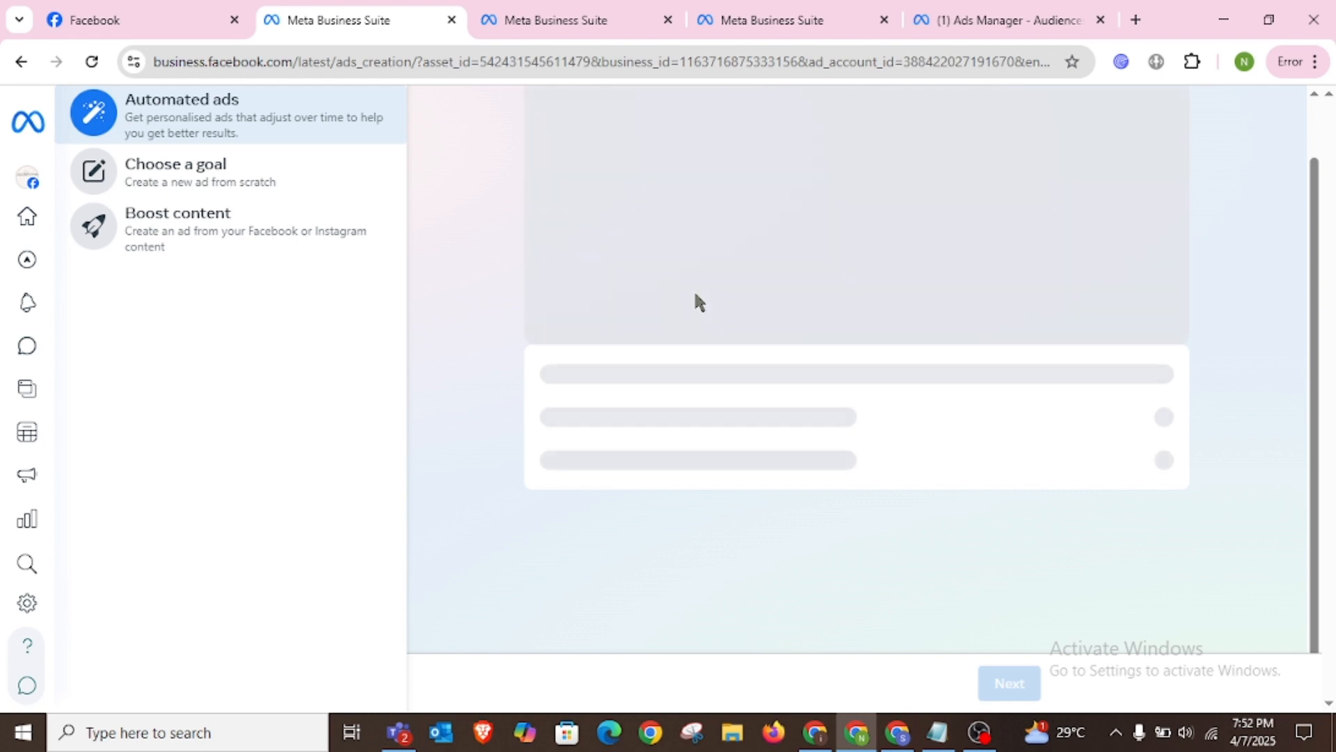
{"action": "scroll", "coordinate": [754, 452], "scroll_direction": "up", "scroll_amount": 2}
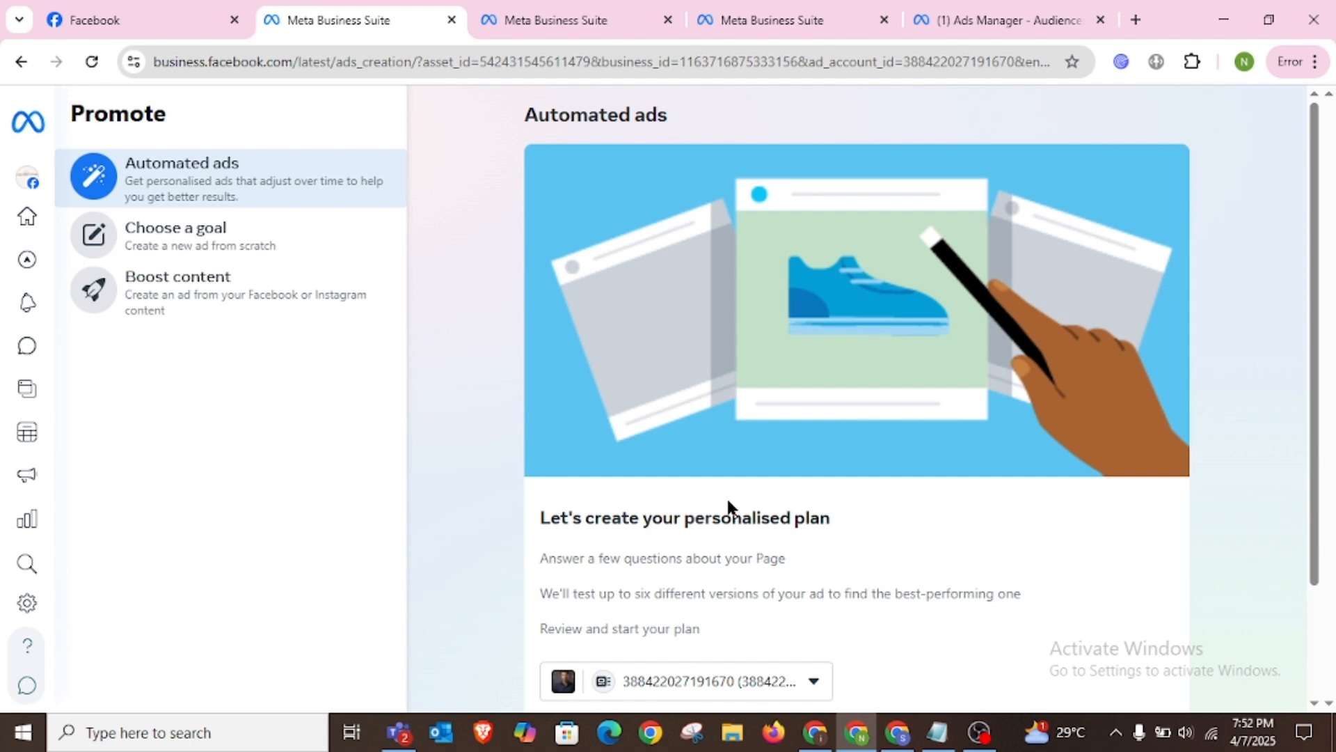
{"action": "scroll", "coordinate": [743, 536], "scroll_direction": "down", "scroll_amount": 2}
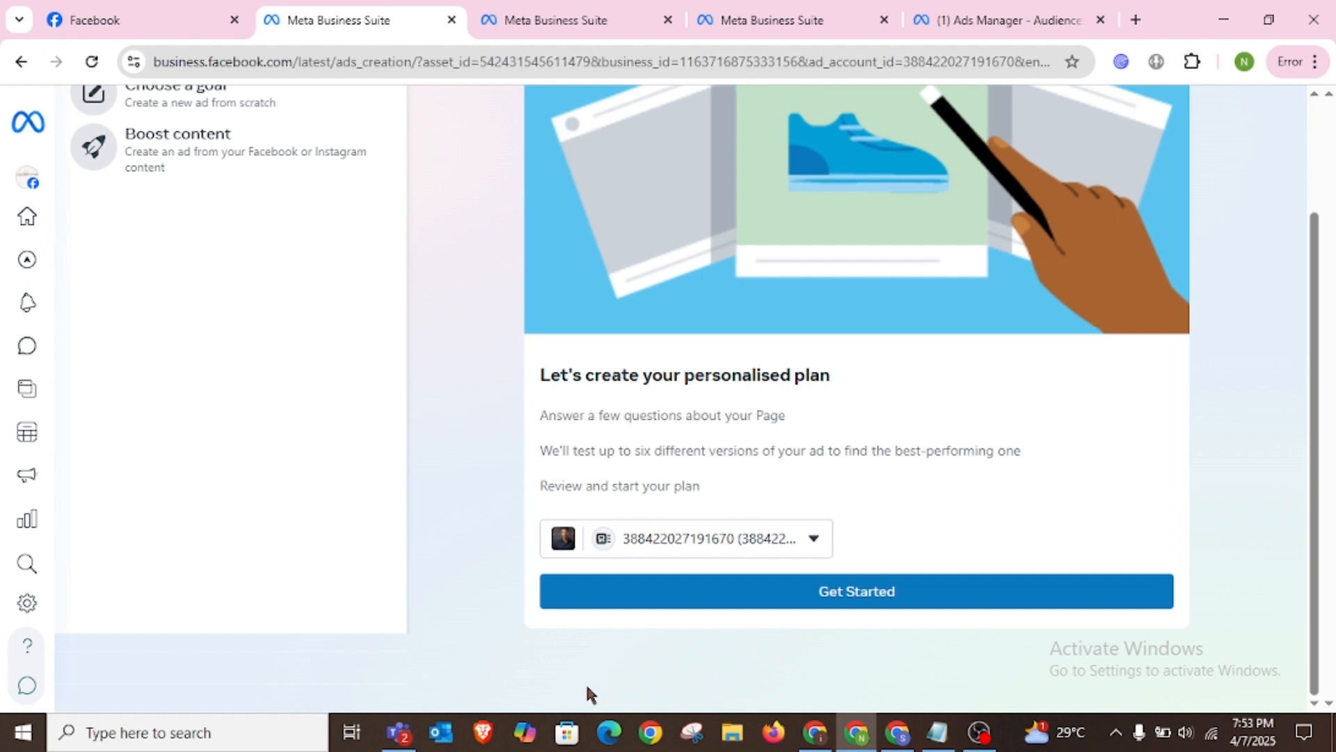
{"action": "mouse_move", "coordinate": [855, 720]}
{"action": "scroll", "coordinate": [489, 393], "scroll_direction": "up", "scroll_amount": 3}
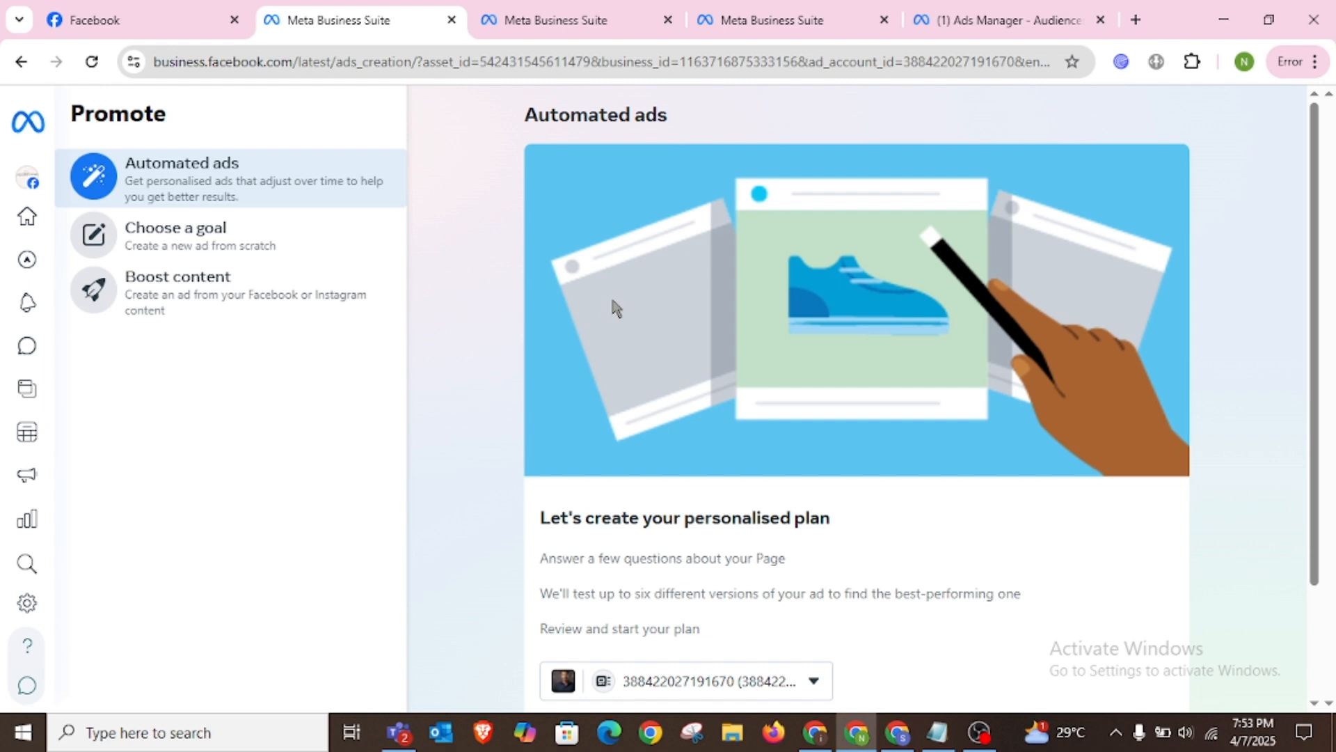